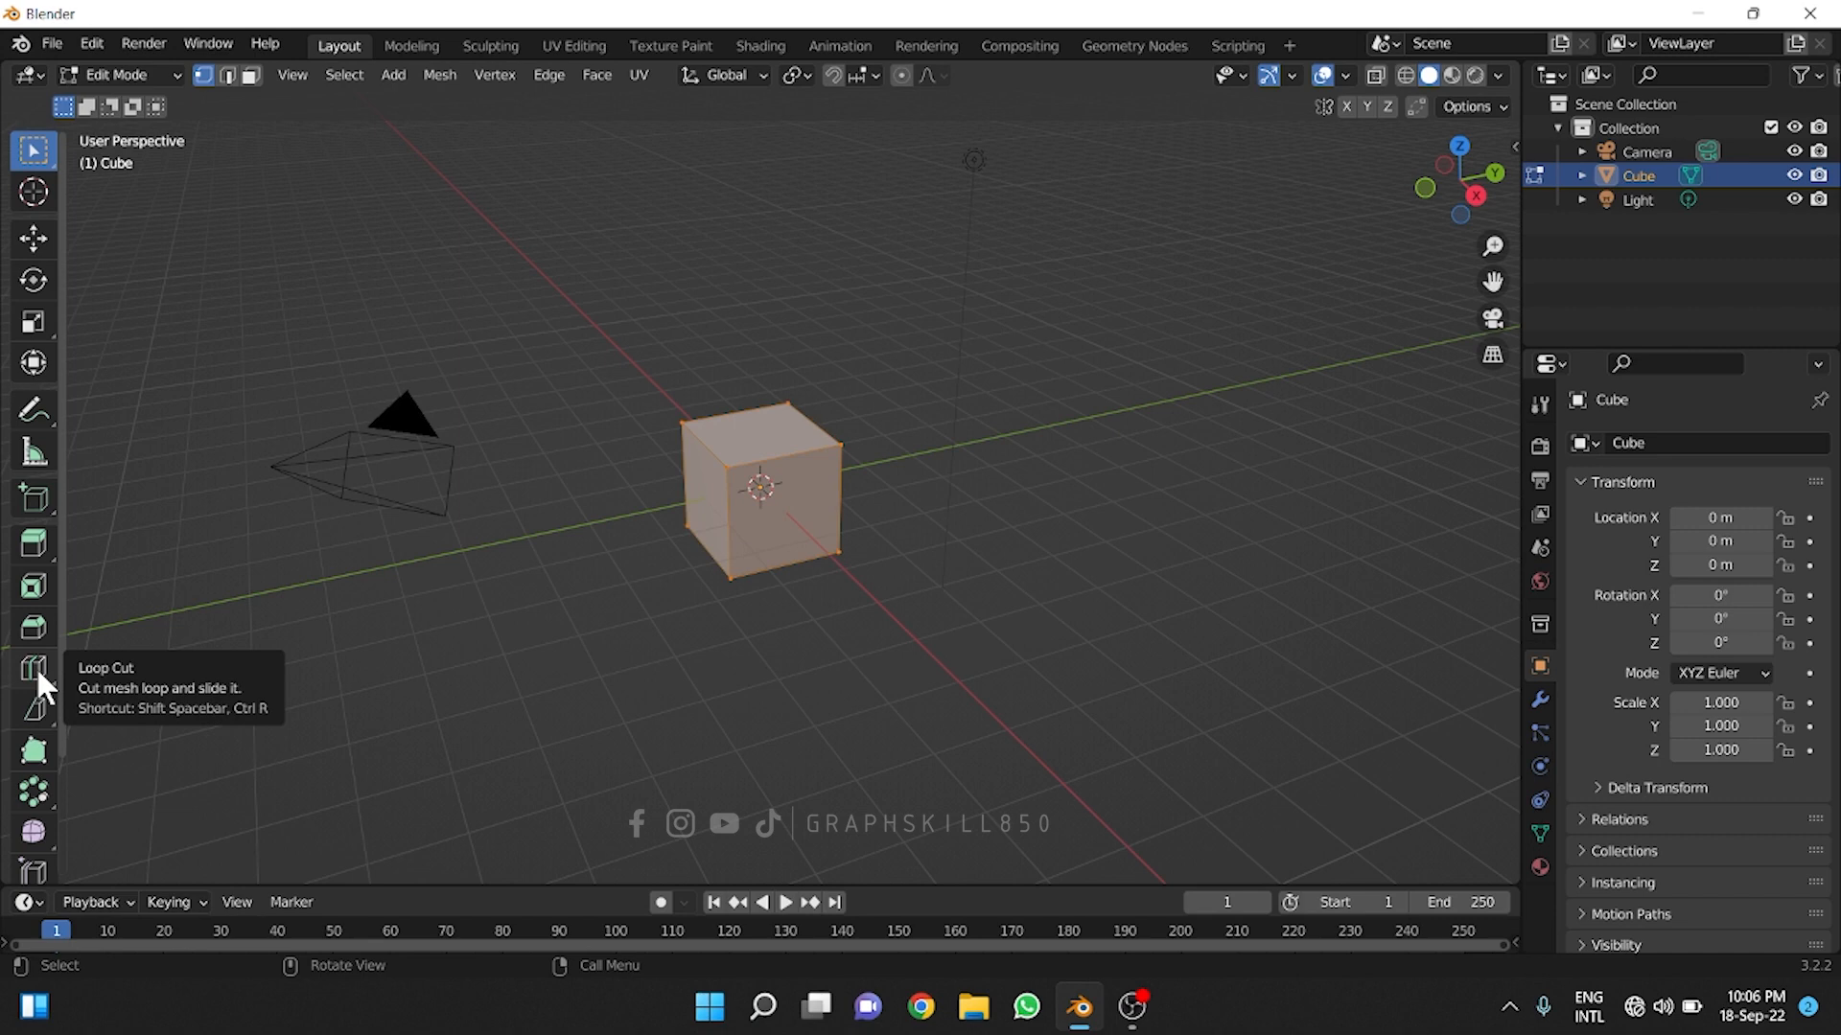
- Try extruding the cube's top face upward in face selection mode, and undo the extrusion
key(s)
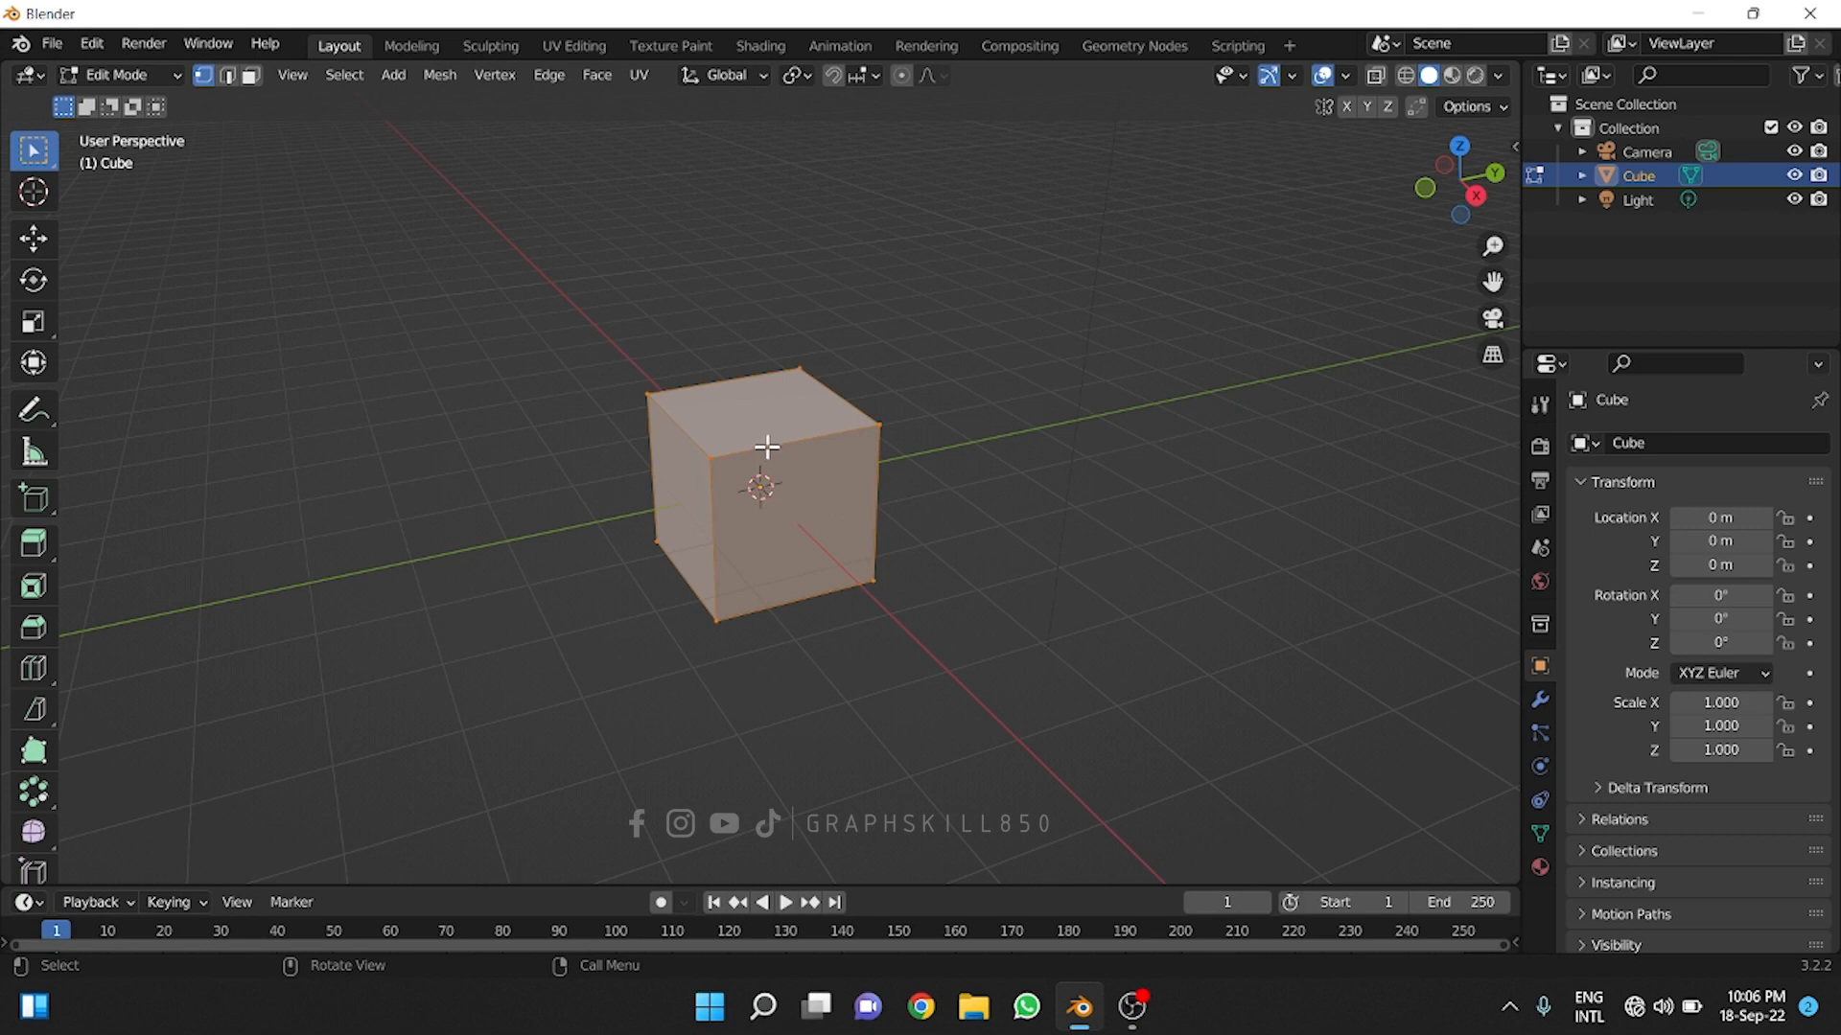
click(250, 75)
click(800, 412)
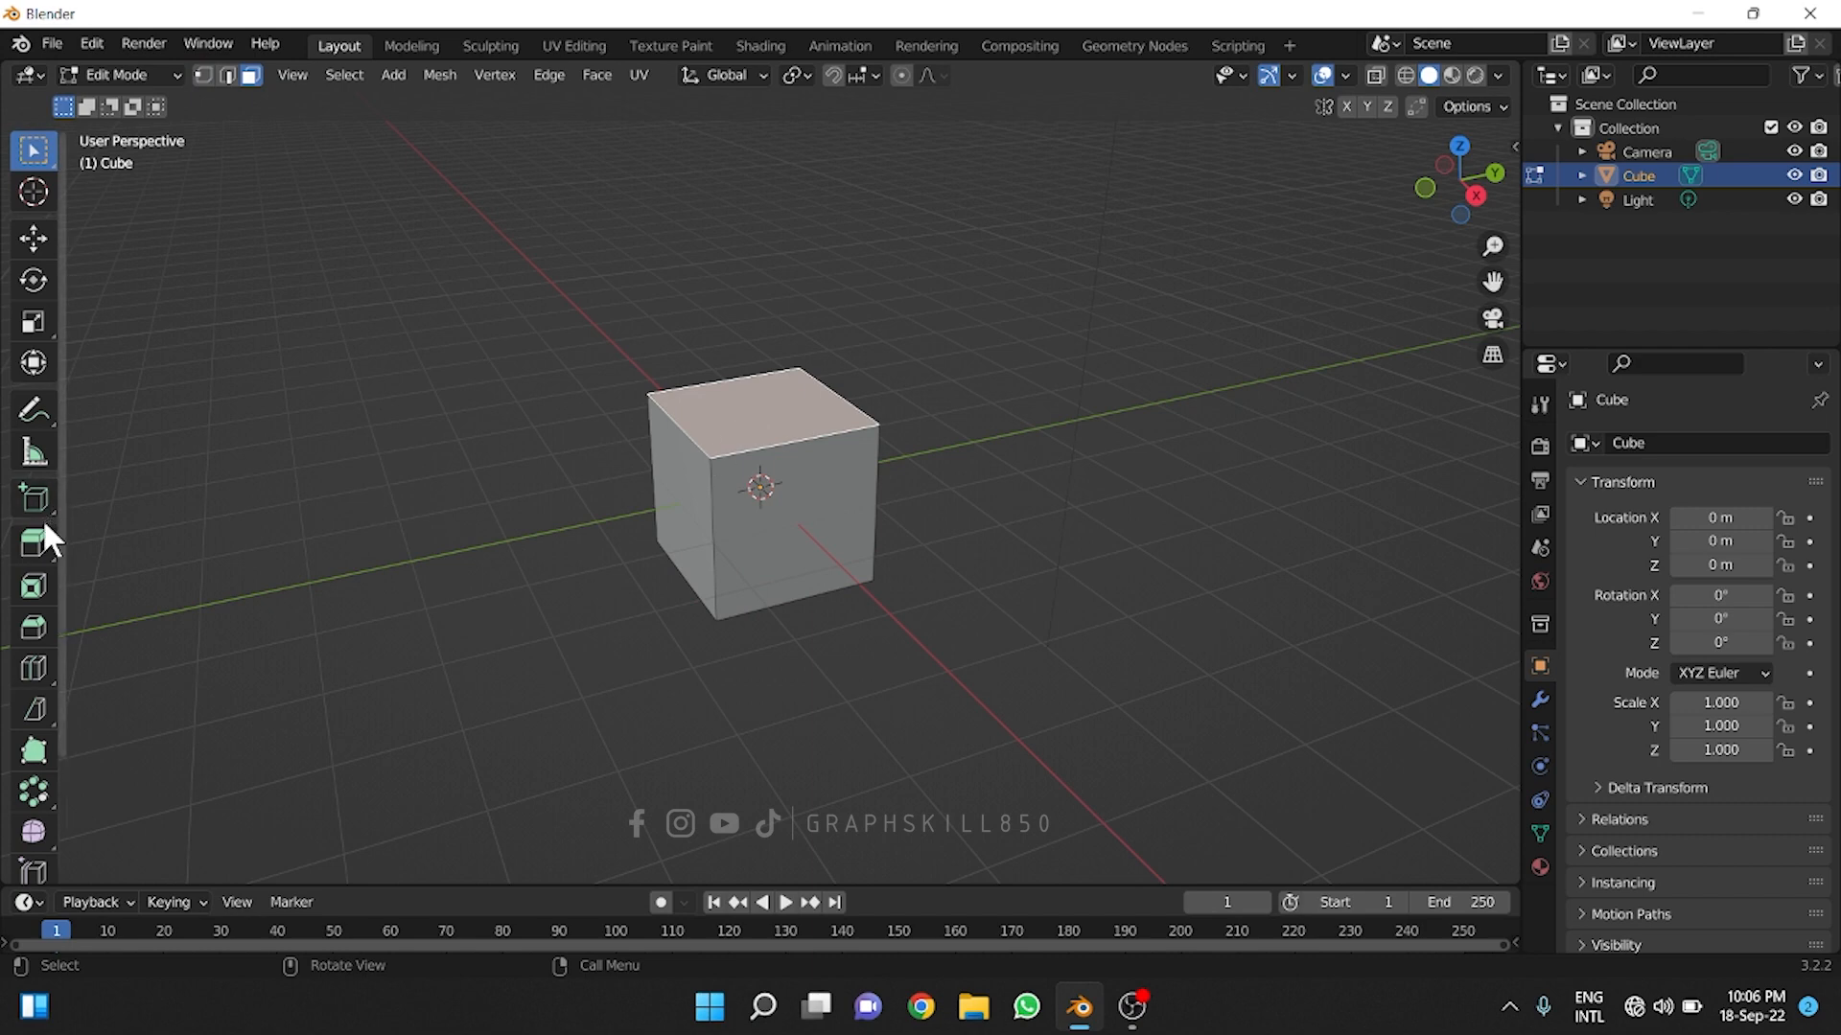
click(33, 544)
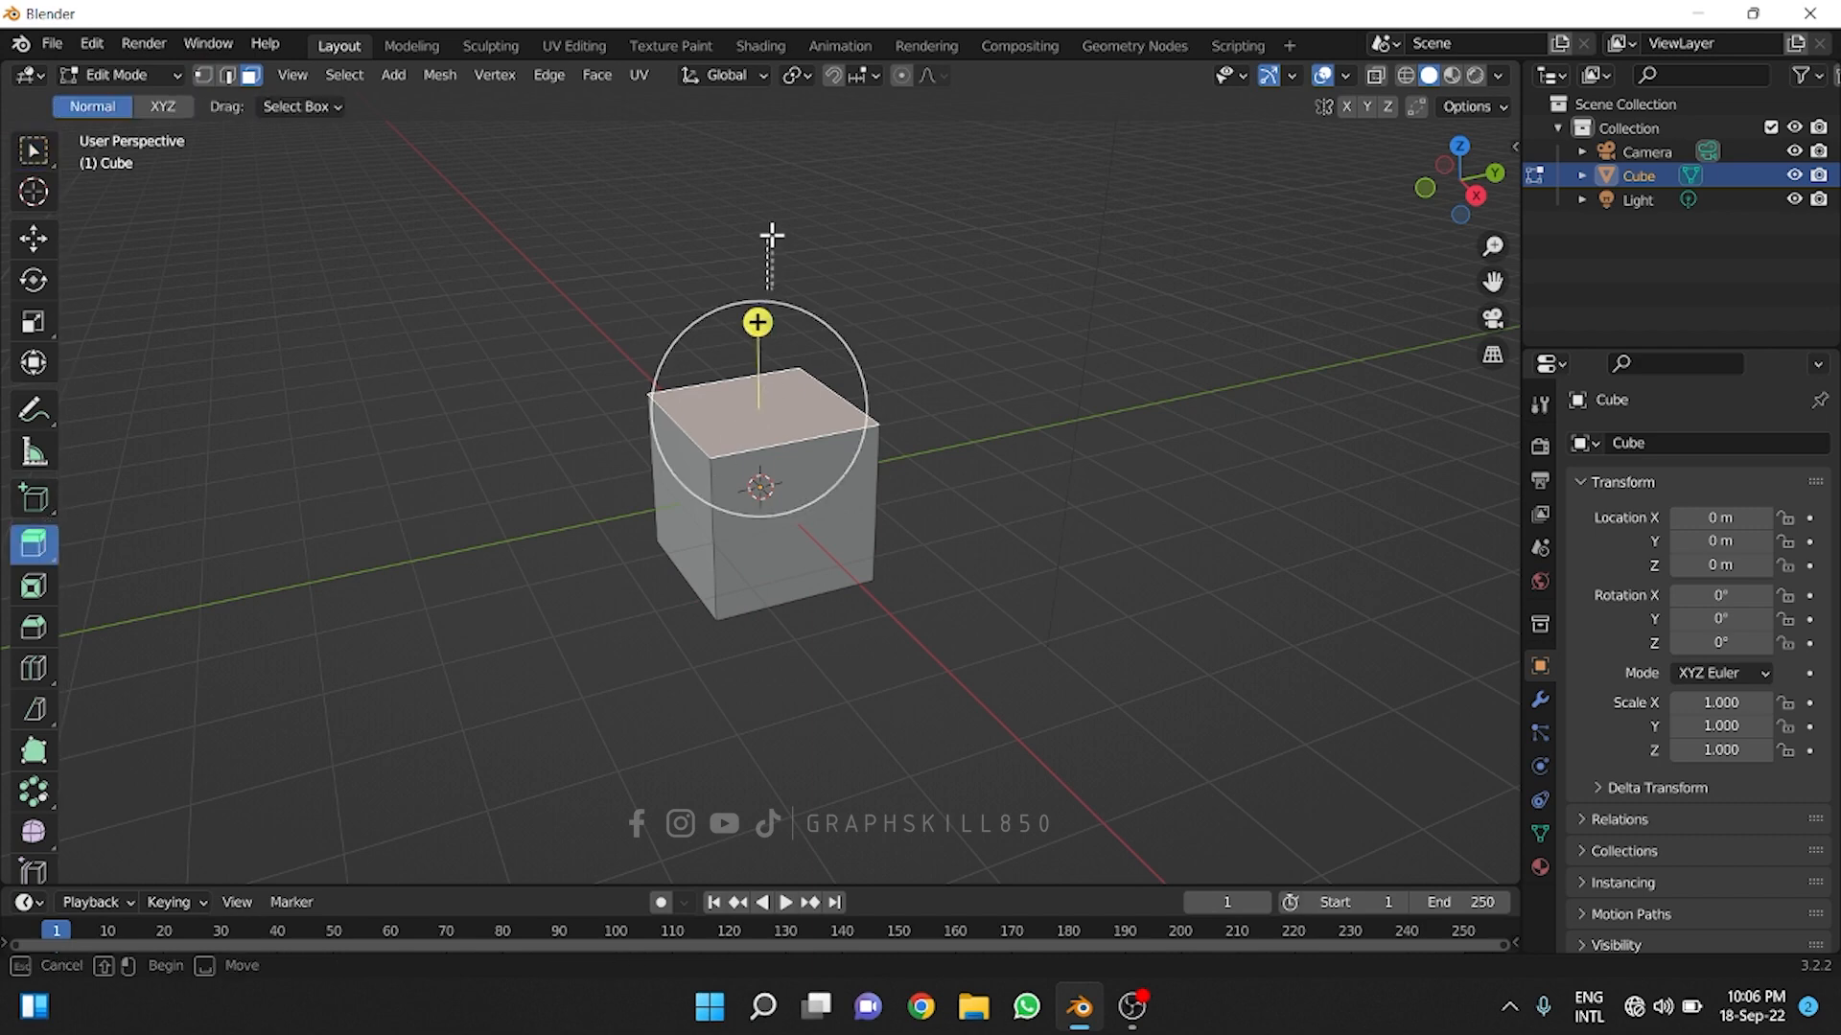
drag(757, 322, 758, 273)
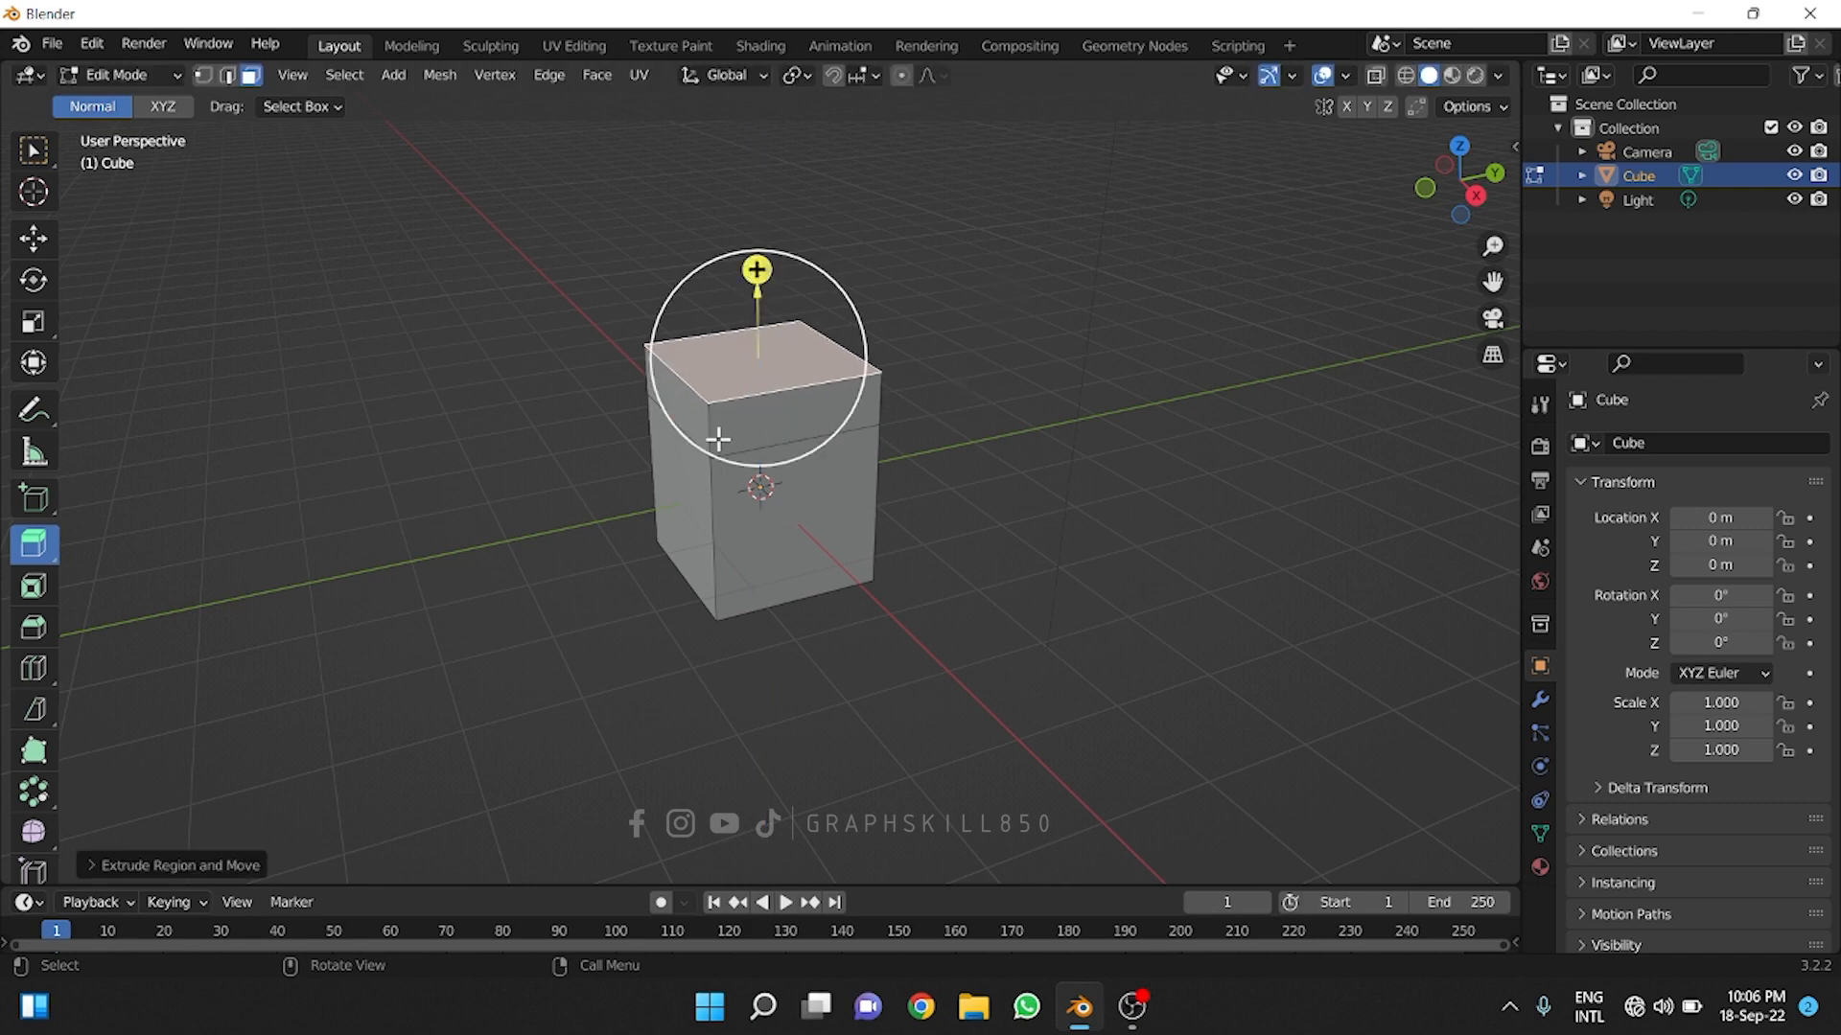
scroll(671, 432, up, 1)
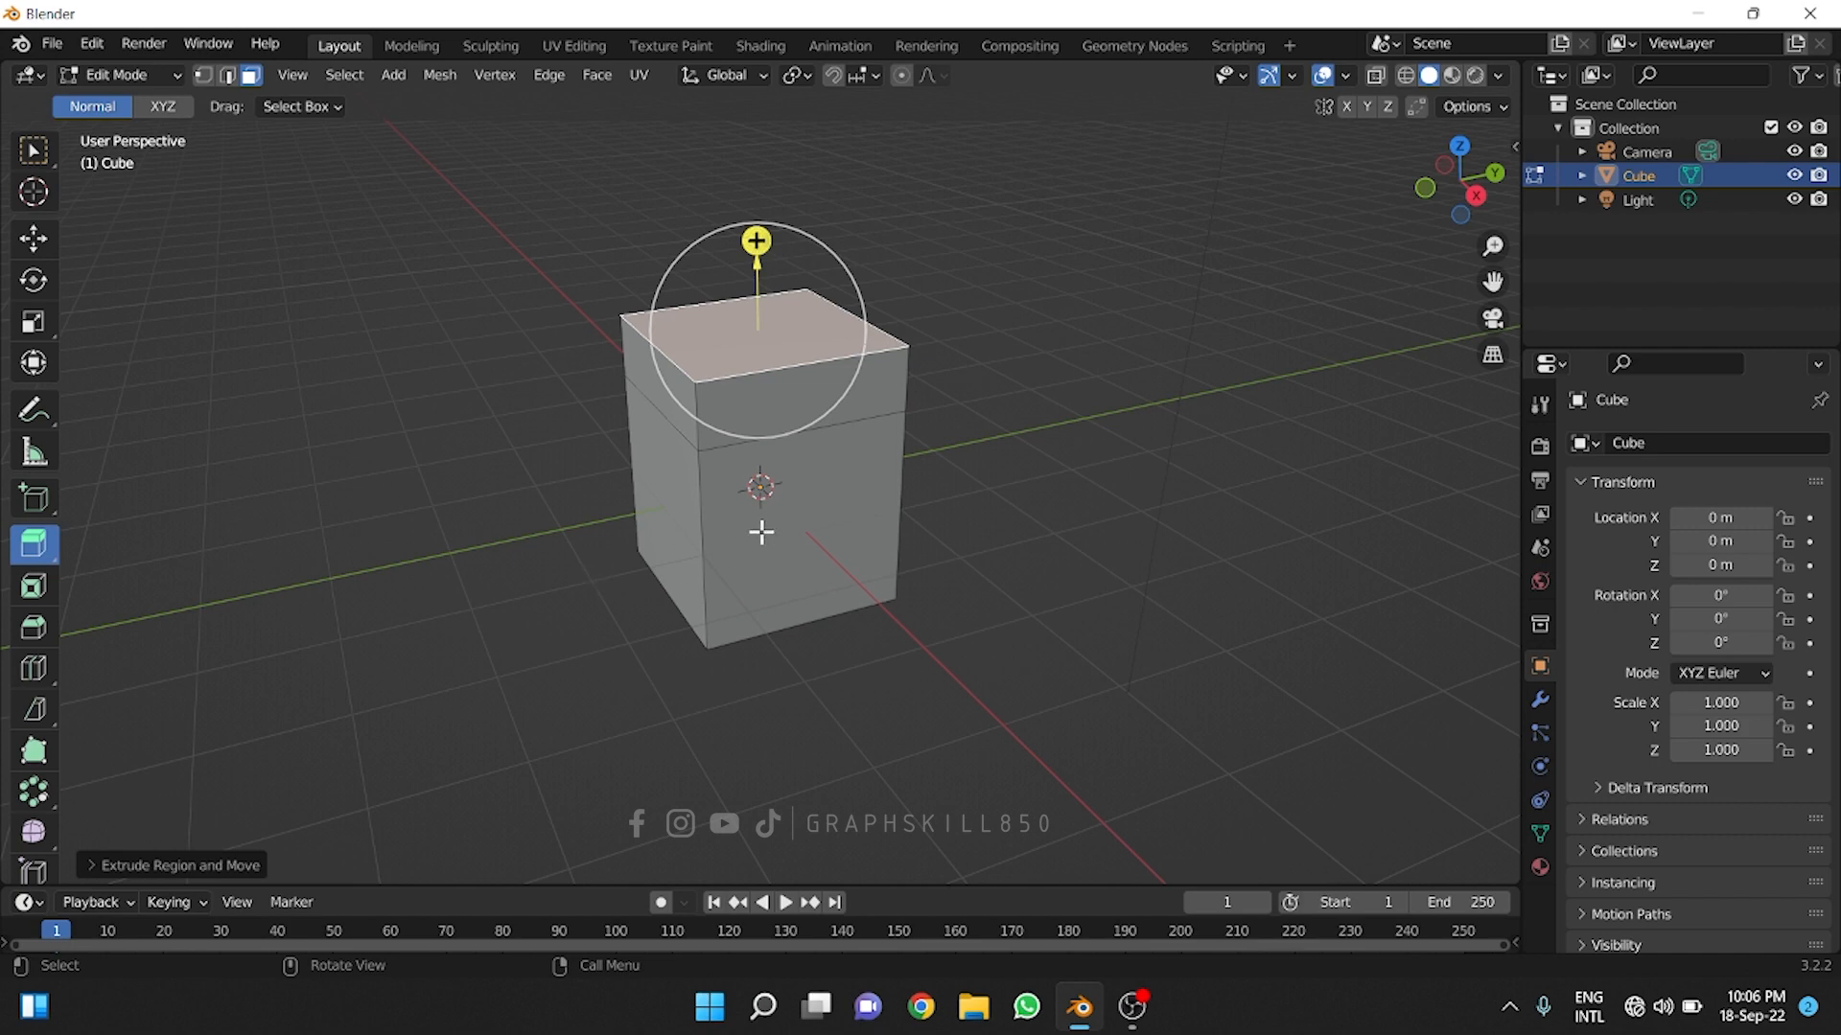
key(ctrl+z)
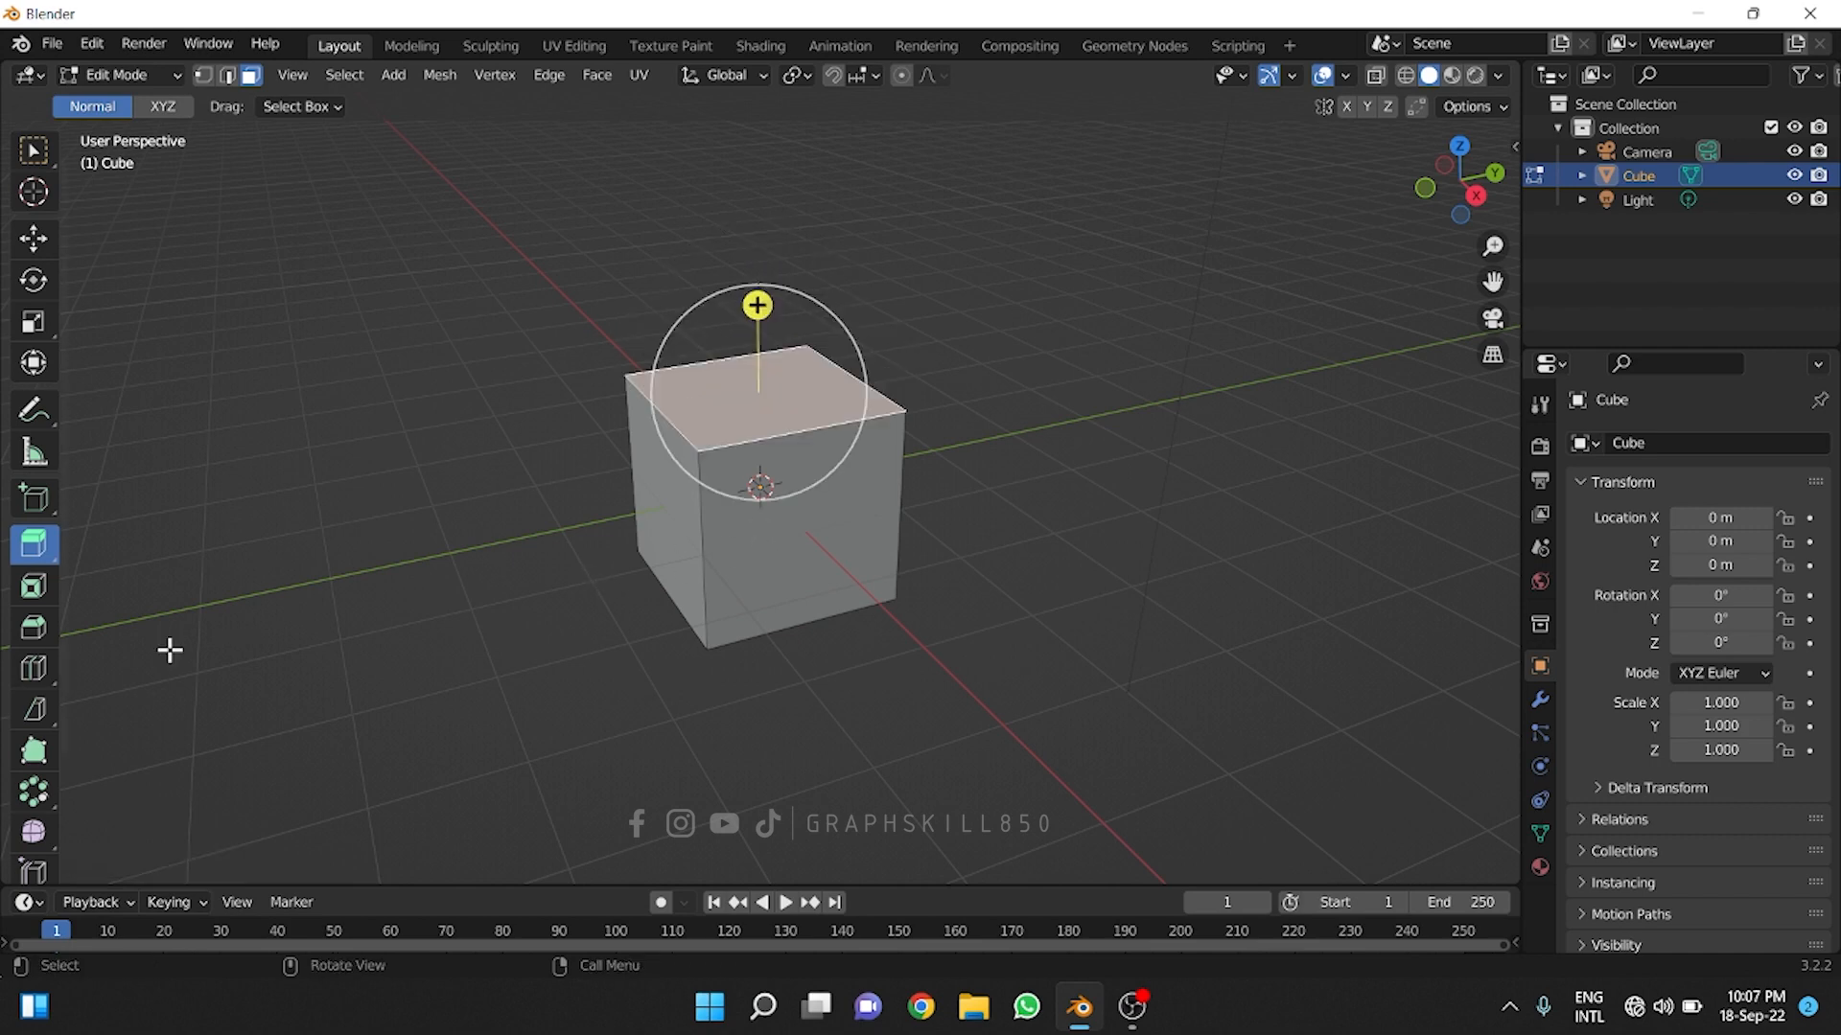
- Add two vertical loop cuts to the cube with the Loop Cut tool, one through the middle and one halving the +Y half
click(29, 670)
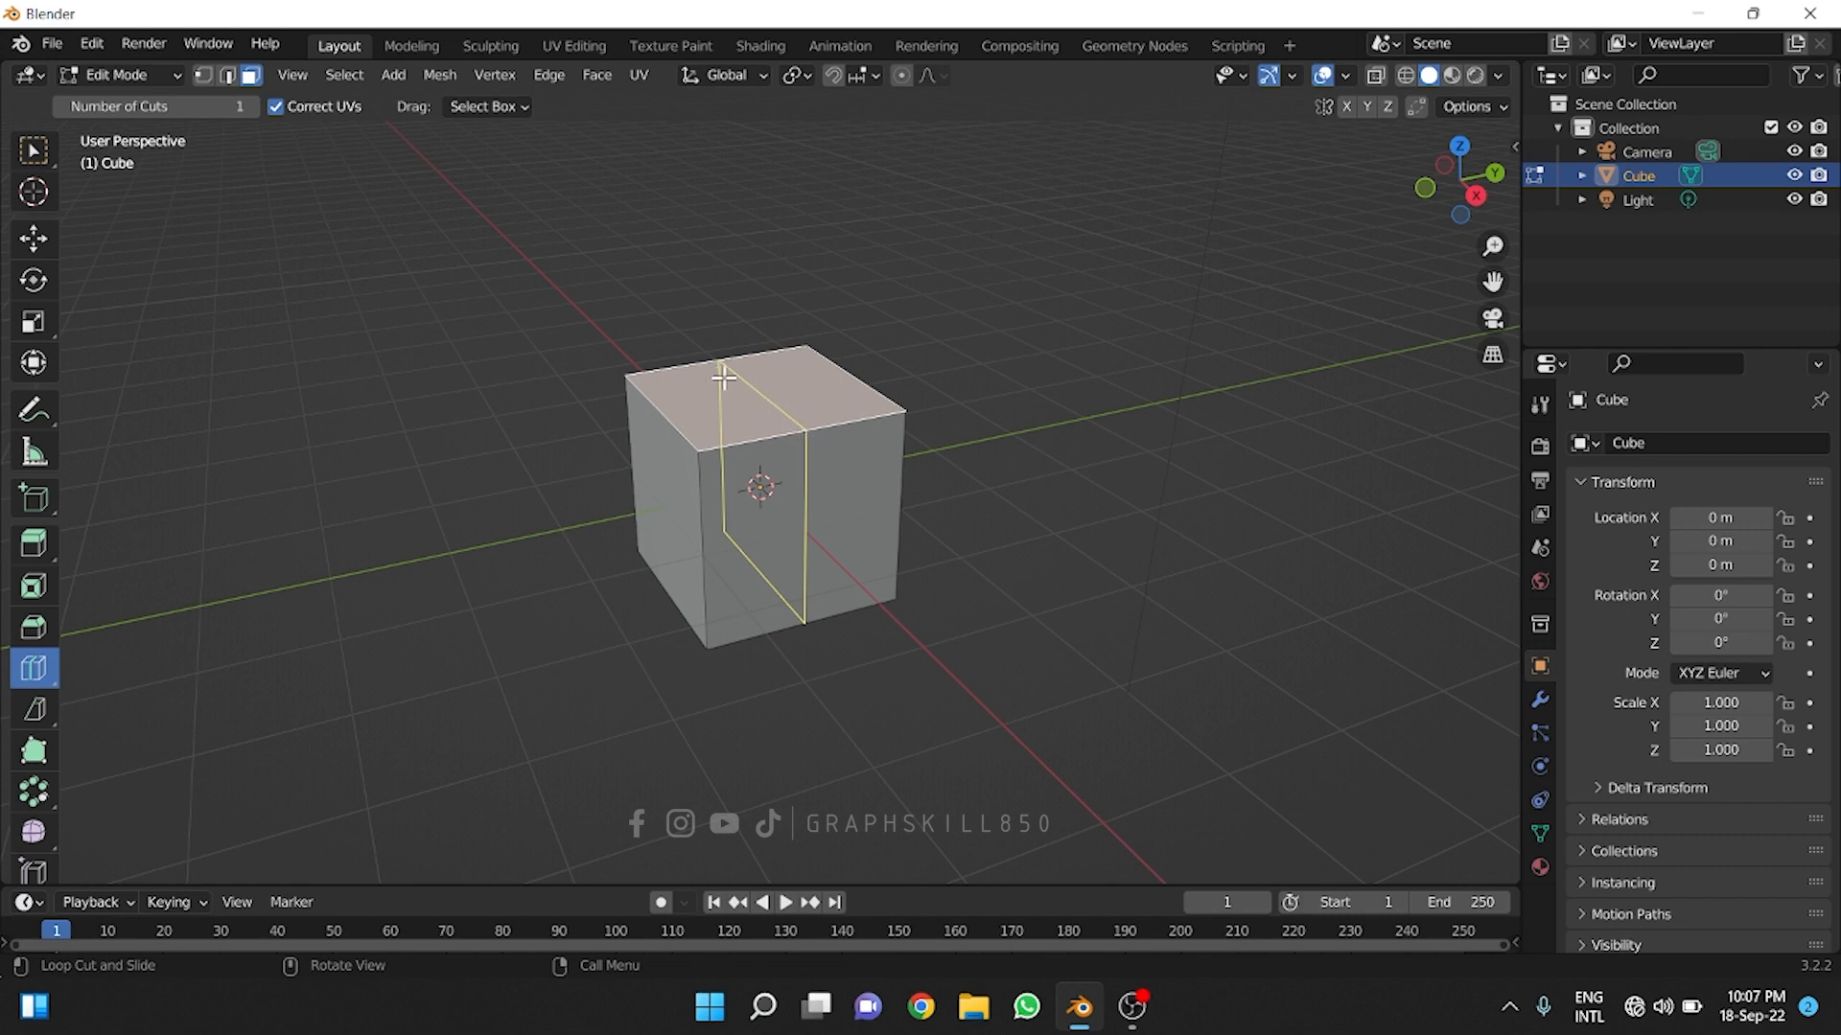
click(773, 426)
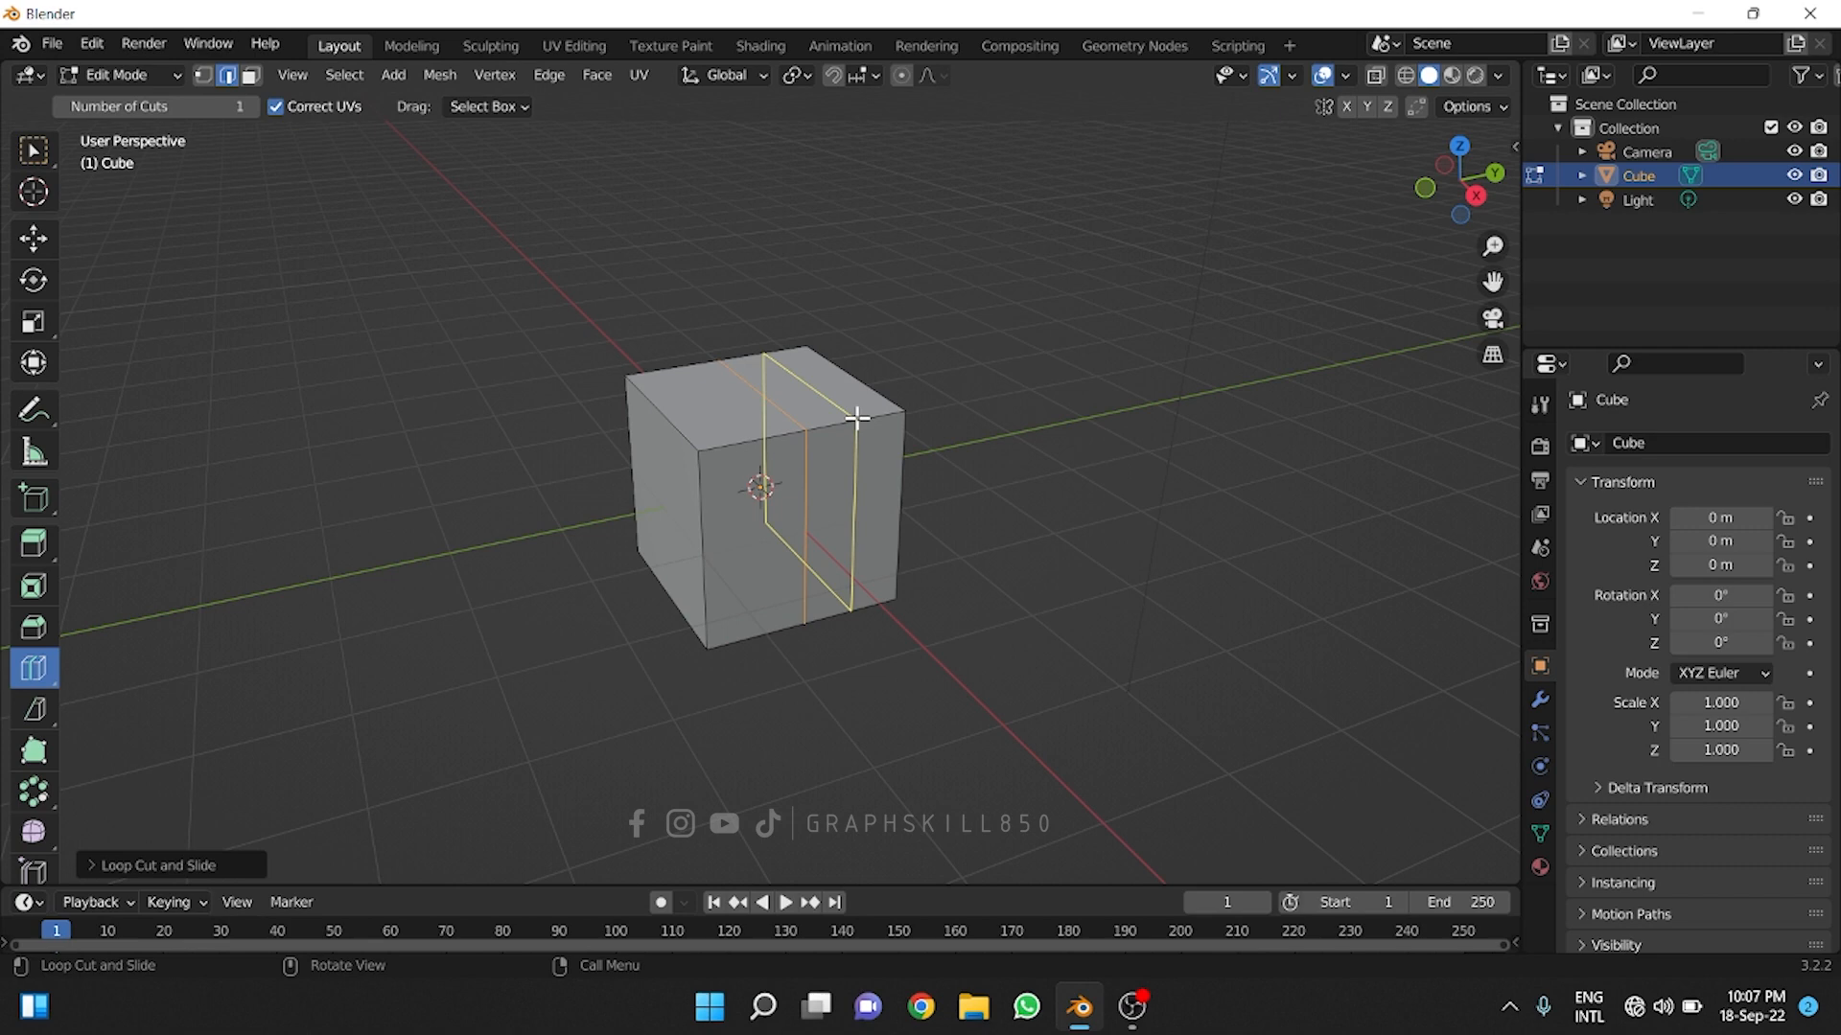
click(857, 416)
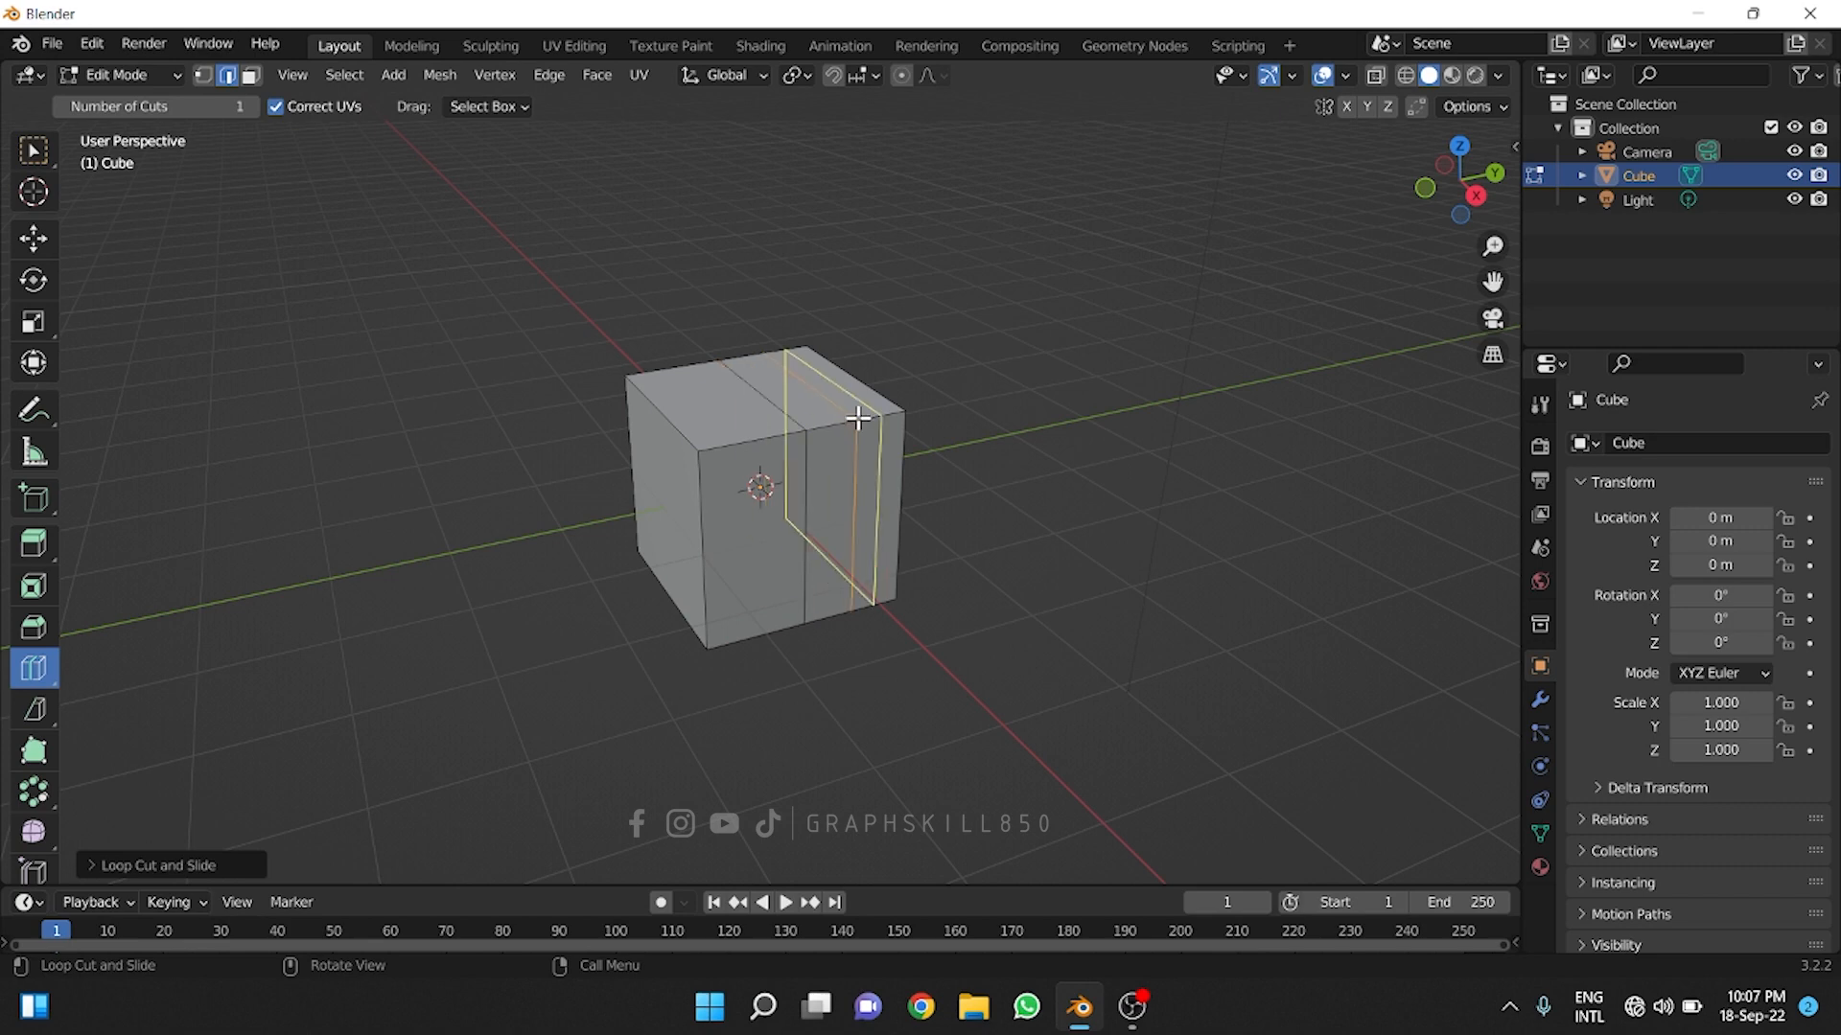
- Add four horizontal loop cuts around the cube at different heights, two above and one below the middle cut
click(701, 545)
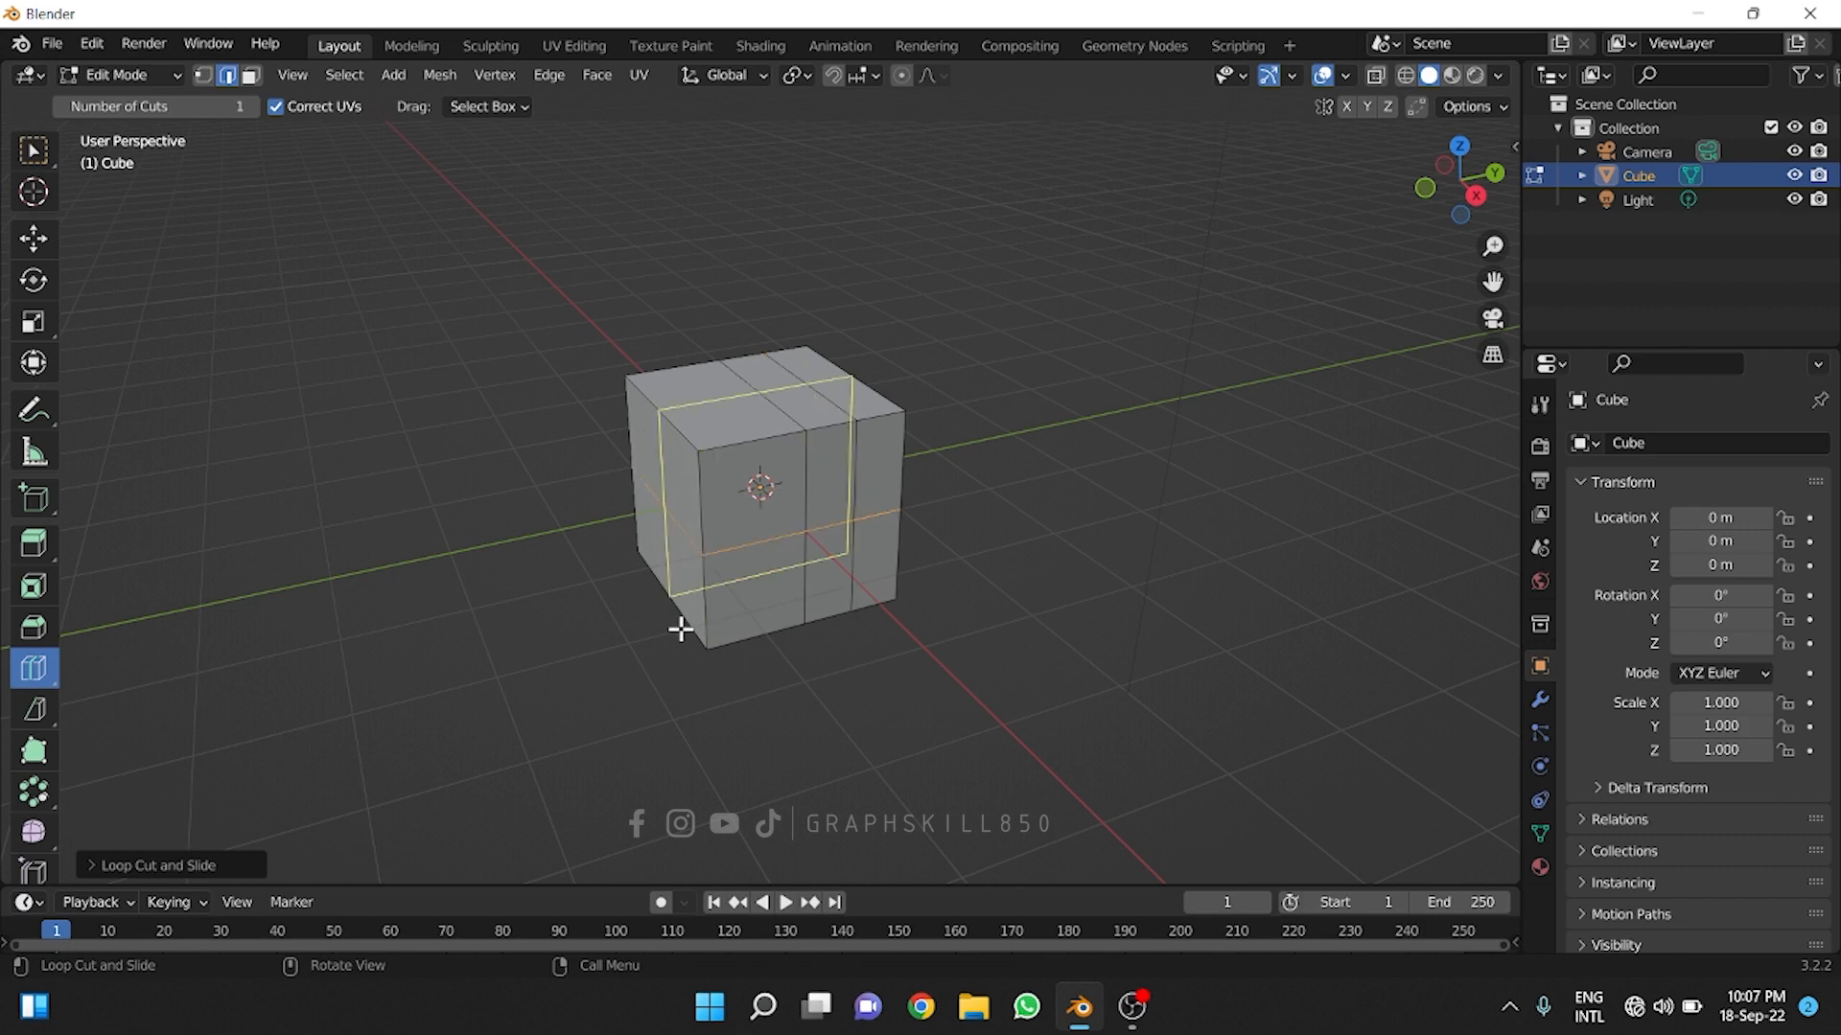
click(704, 505)
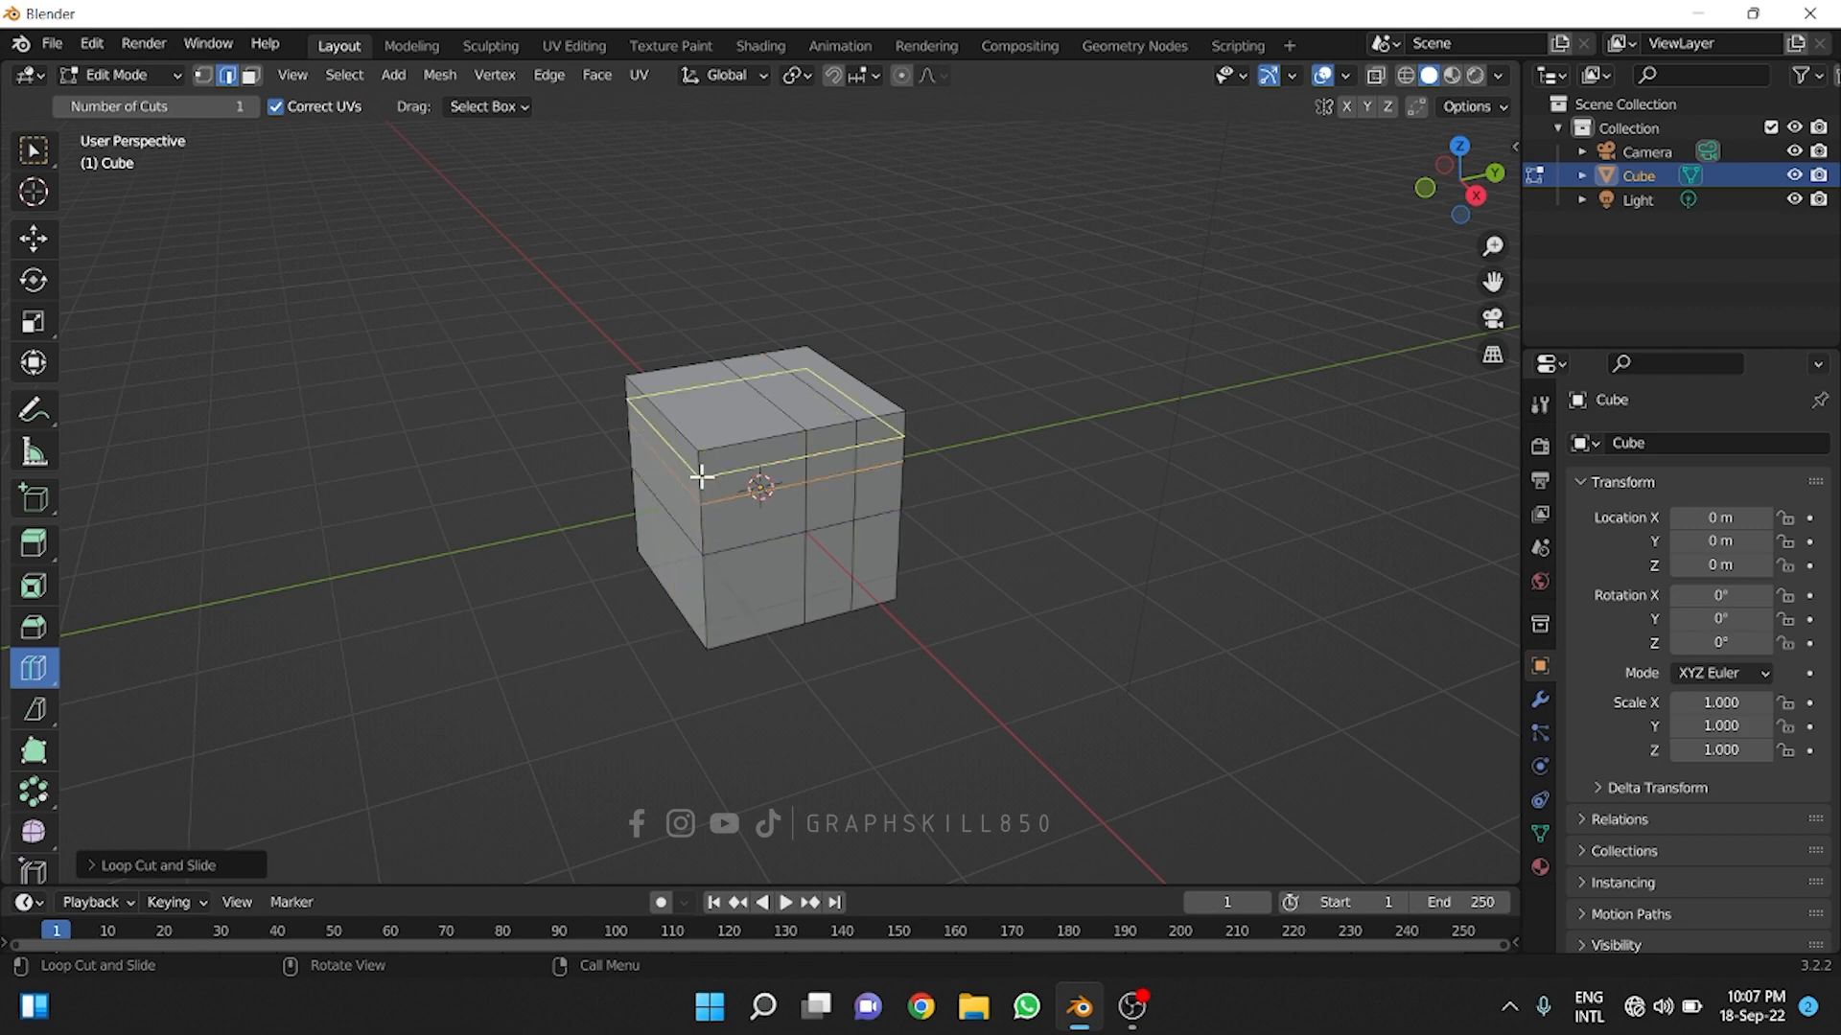
click(701, 476)
click(699, 579)
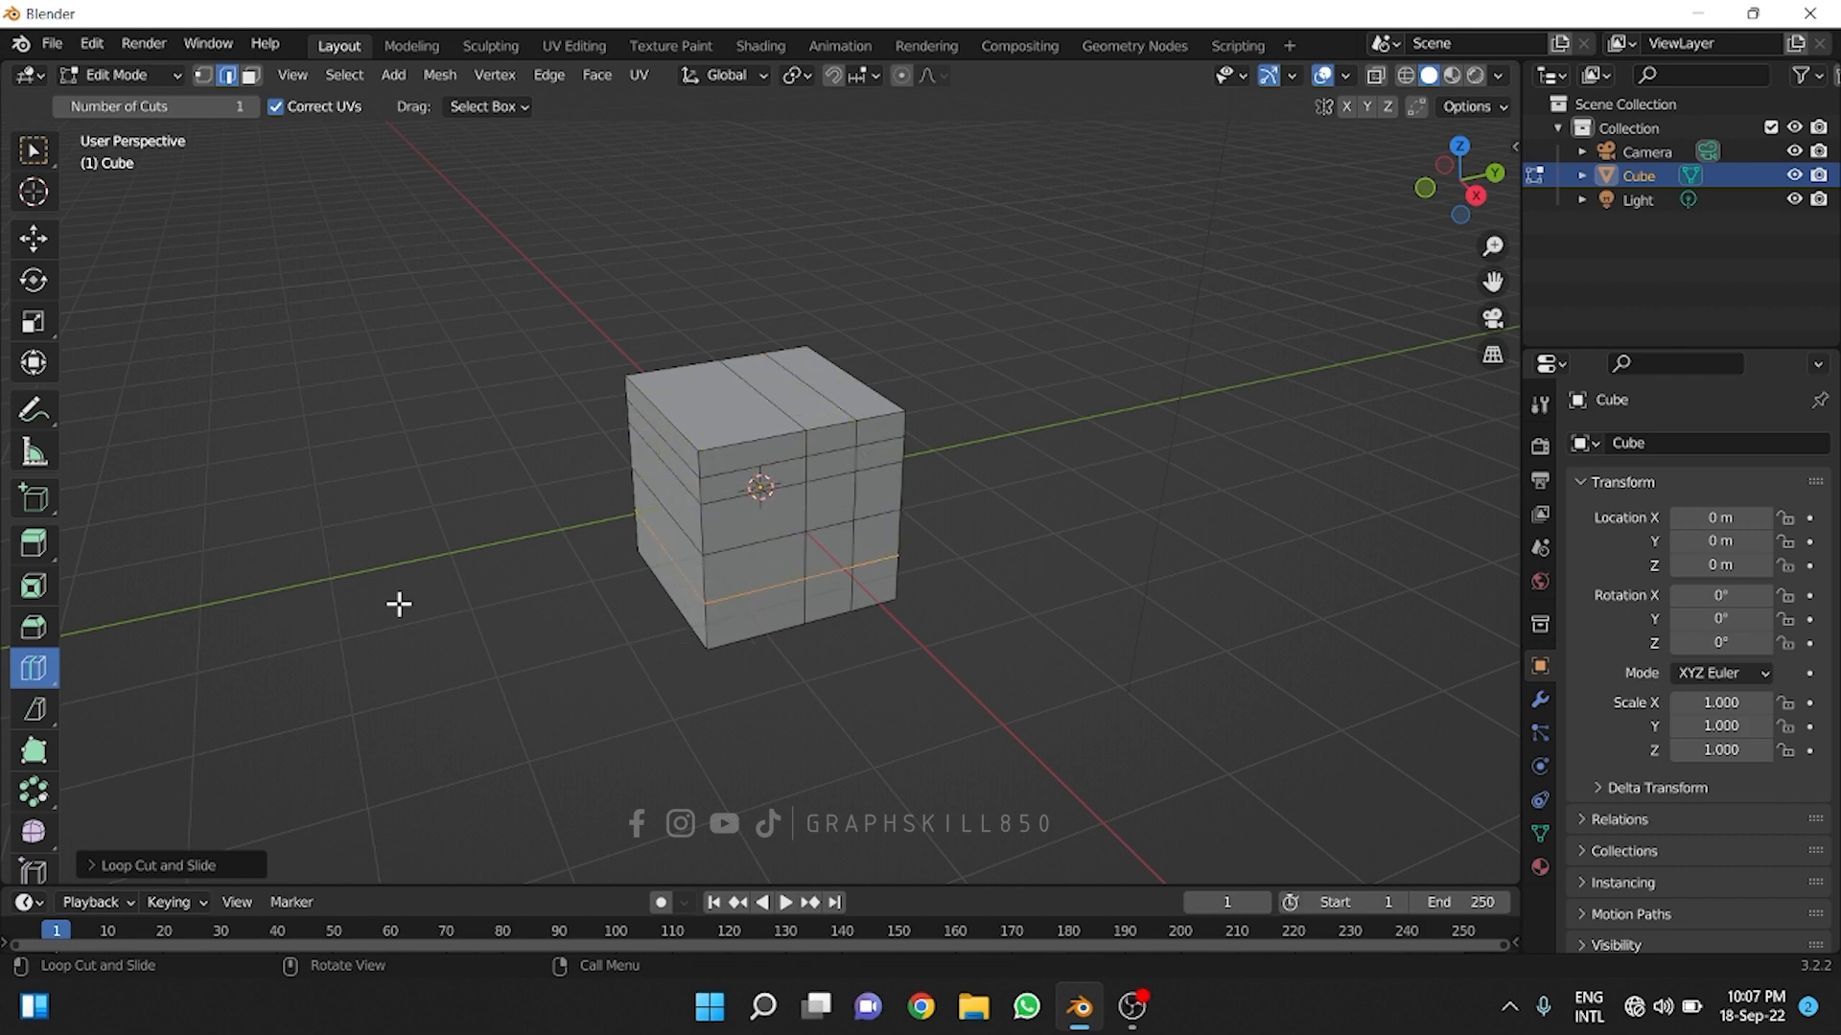
click(27, 242)
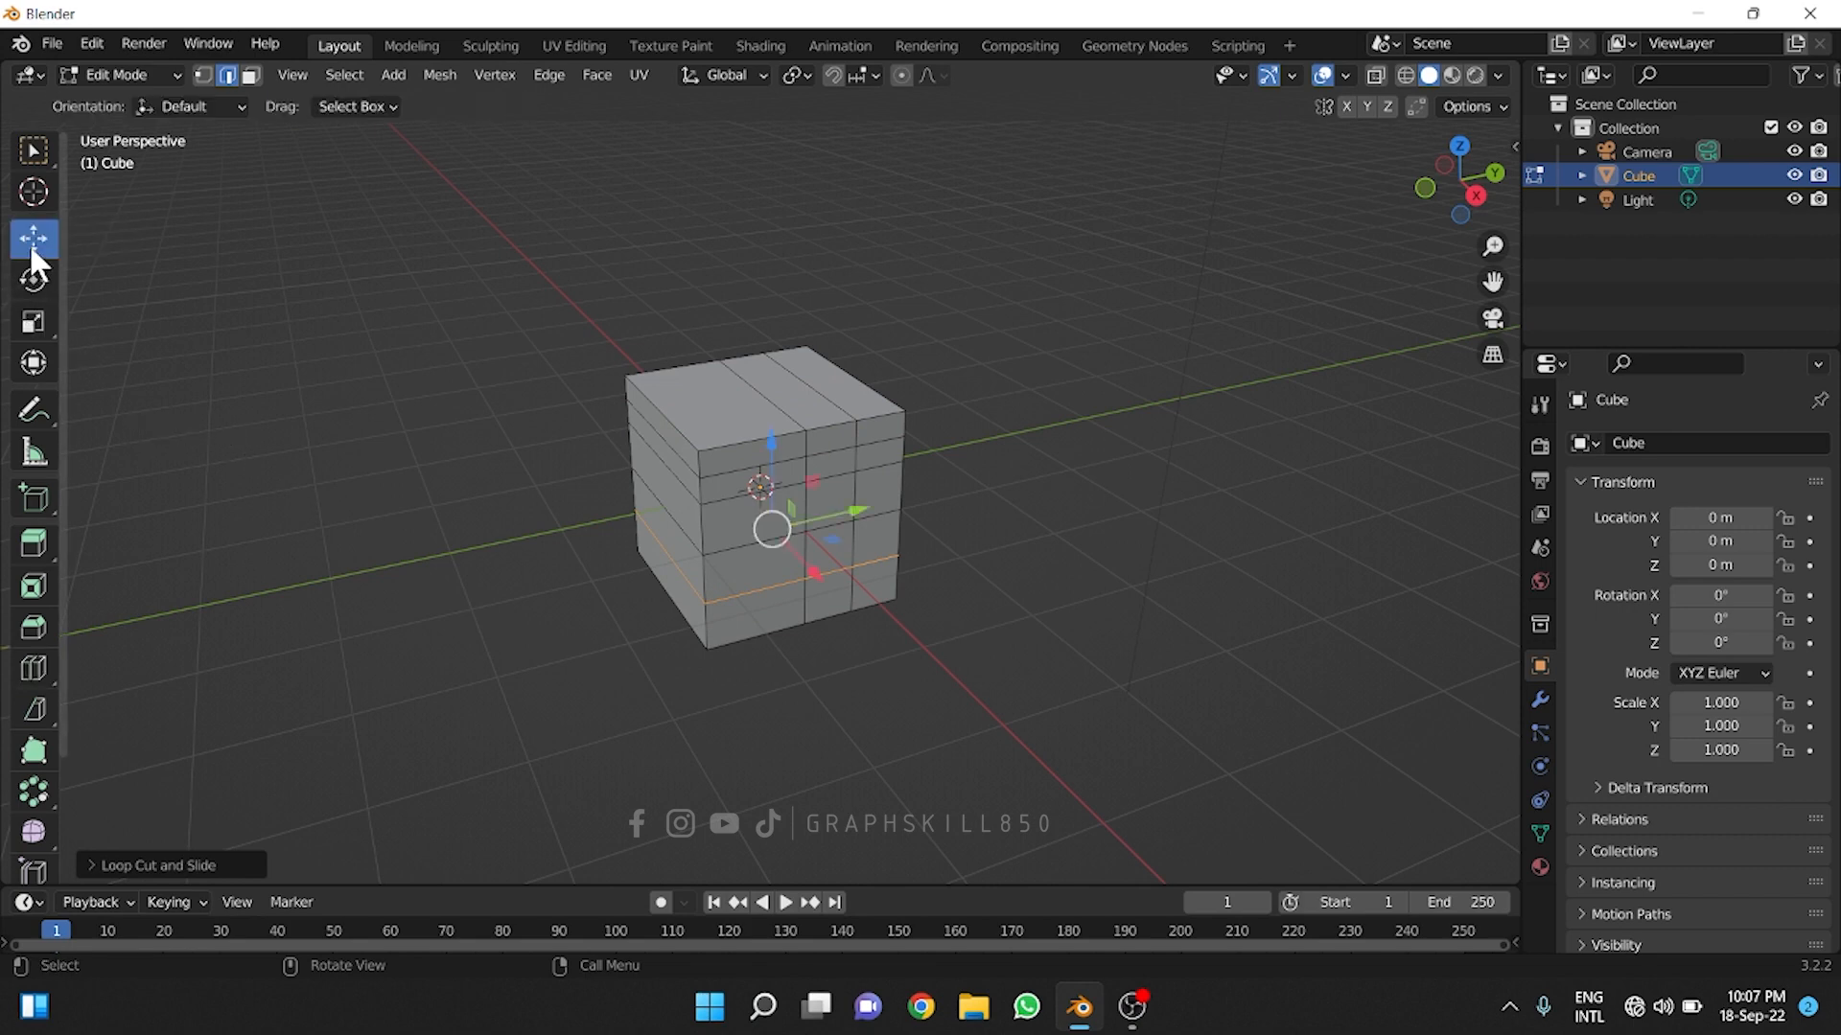
click(831, 477)
drag(832, 484, 876, 534)
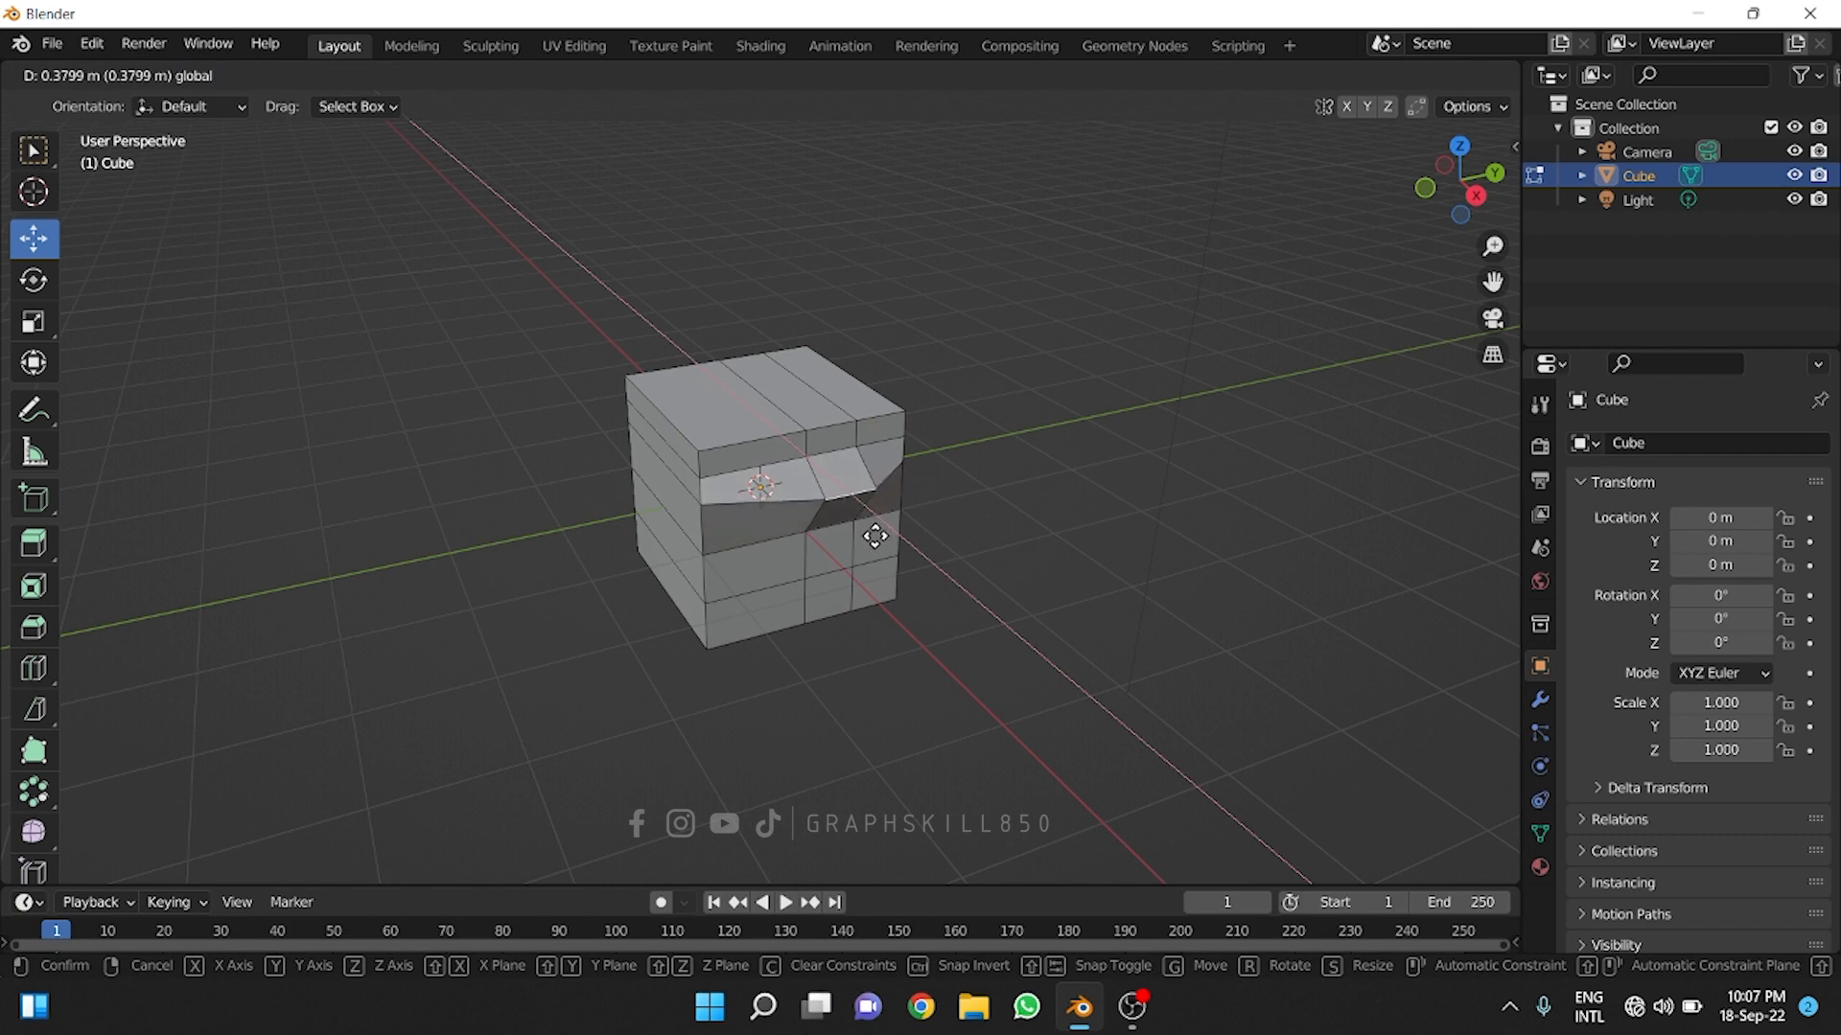
right_click(875, 534)
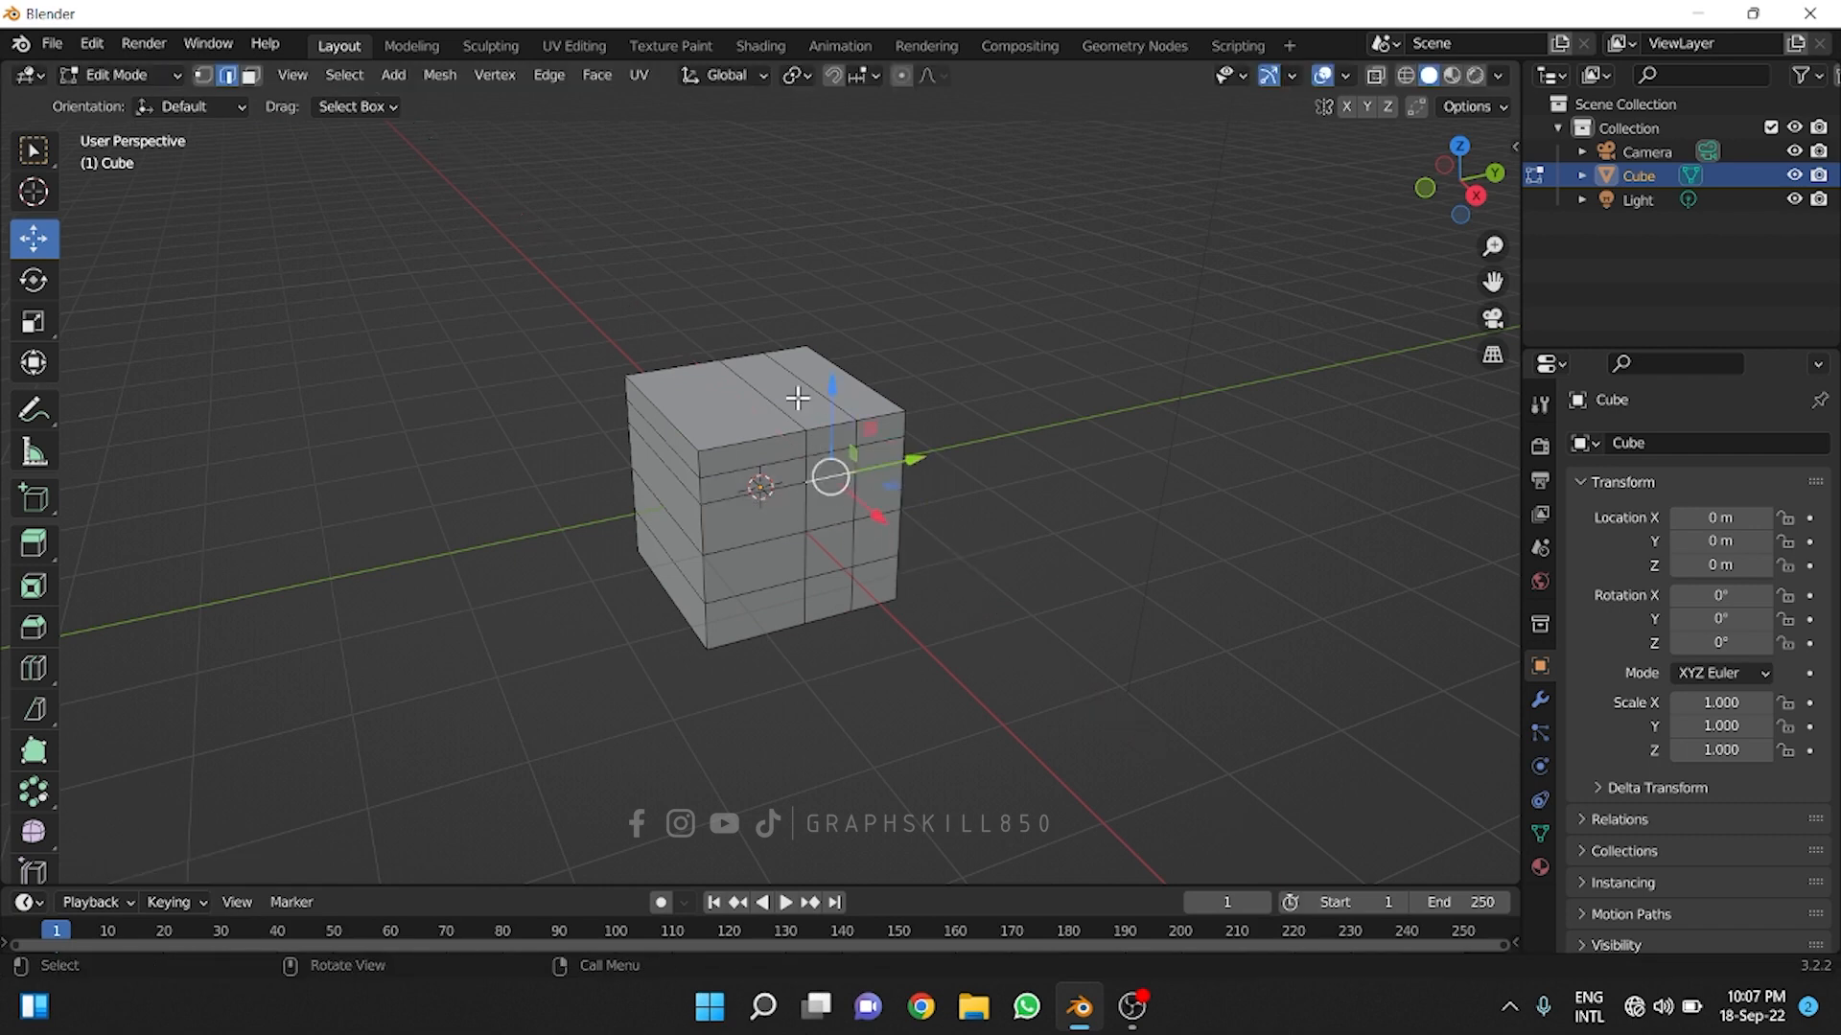
- In face selection mode, extrude the narrow middle face at the +Y end of the cube's front outward about 0.6 m
click(250, 76)
click(877, 489)
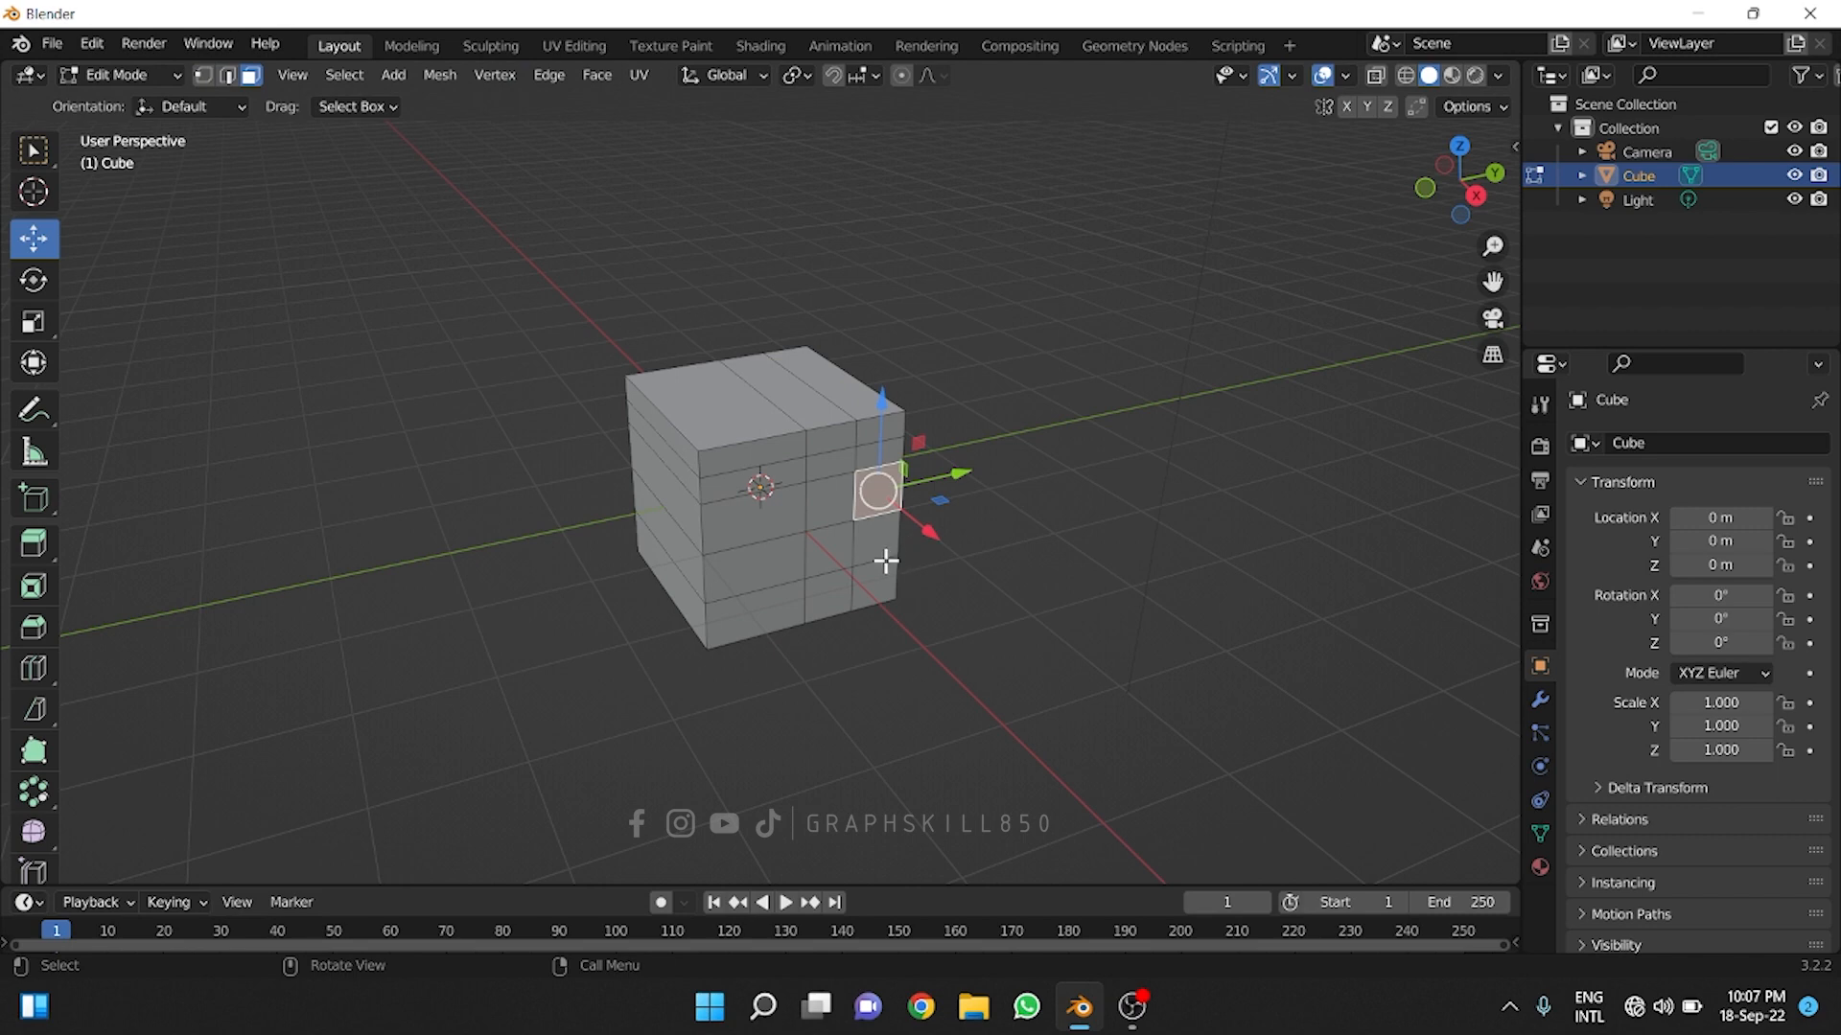
key(e)
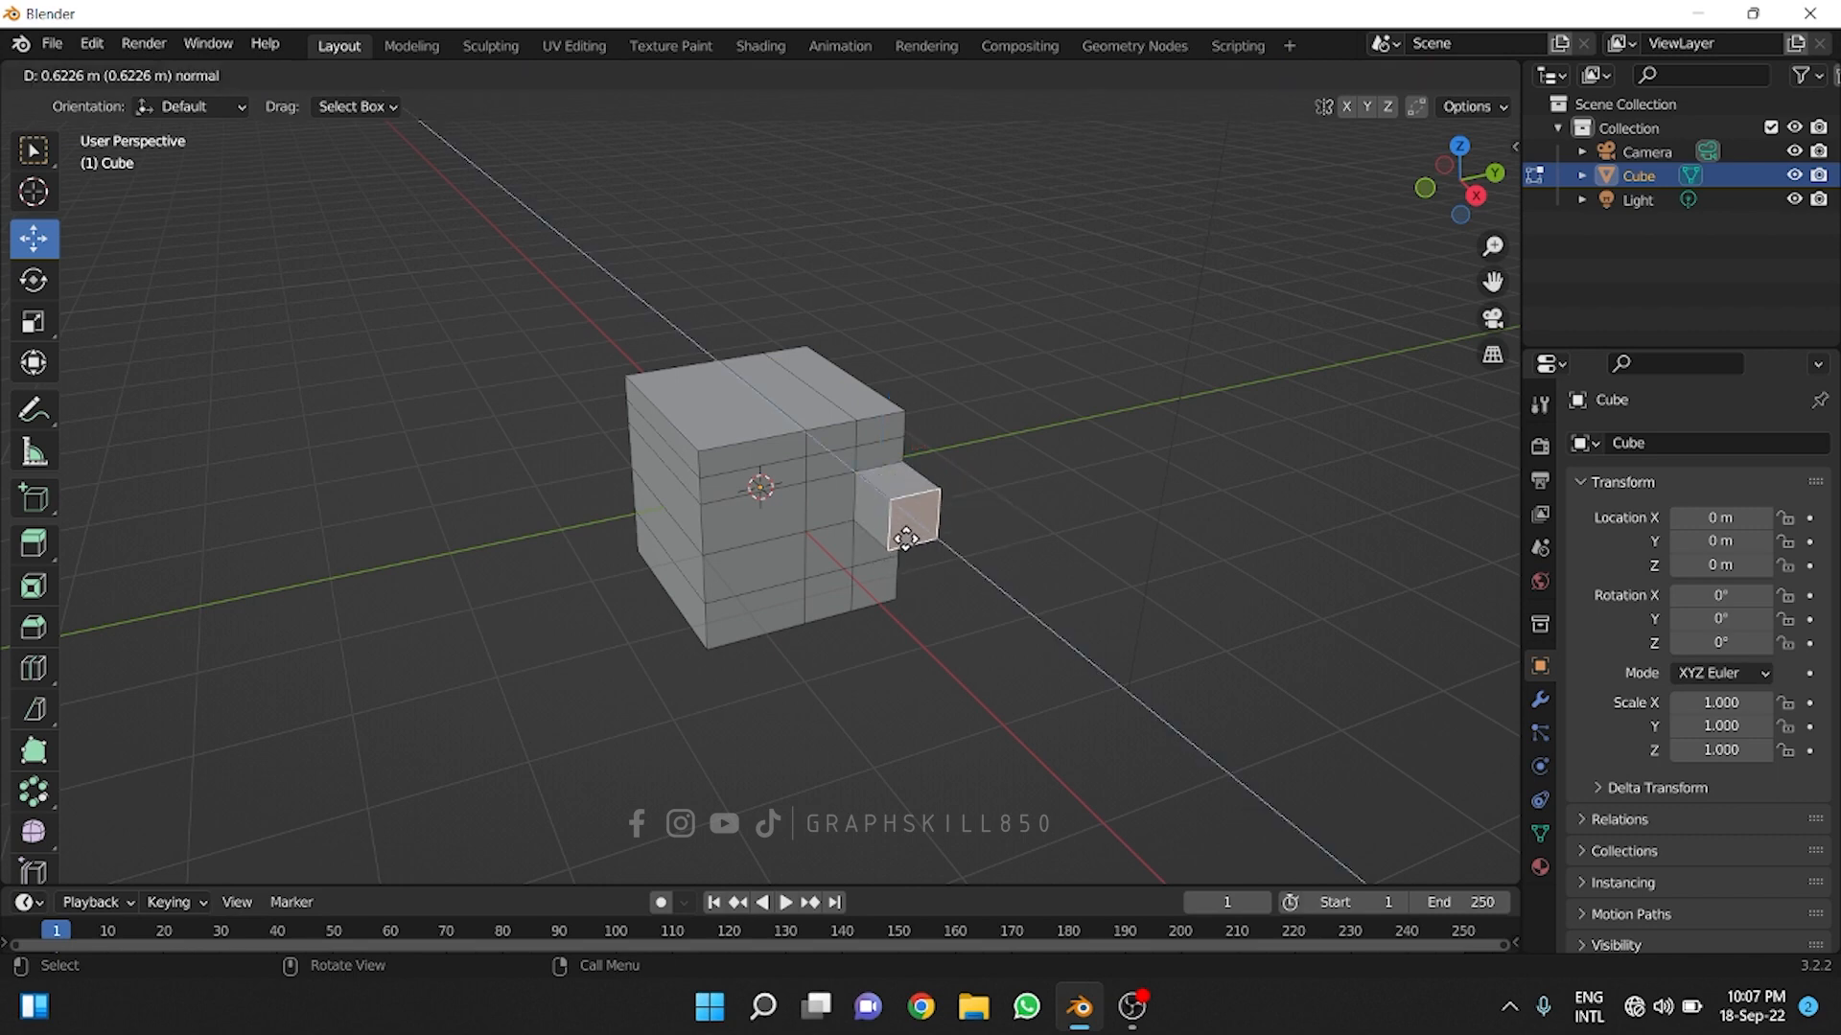
click(891, 534)
- Extrude the wide middle face and the narrow lower face on the cube's front together, outward about 0.6 m
click(729, 528)
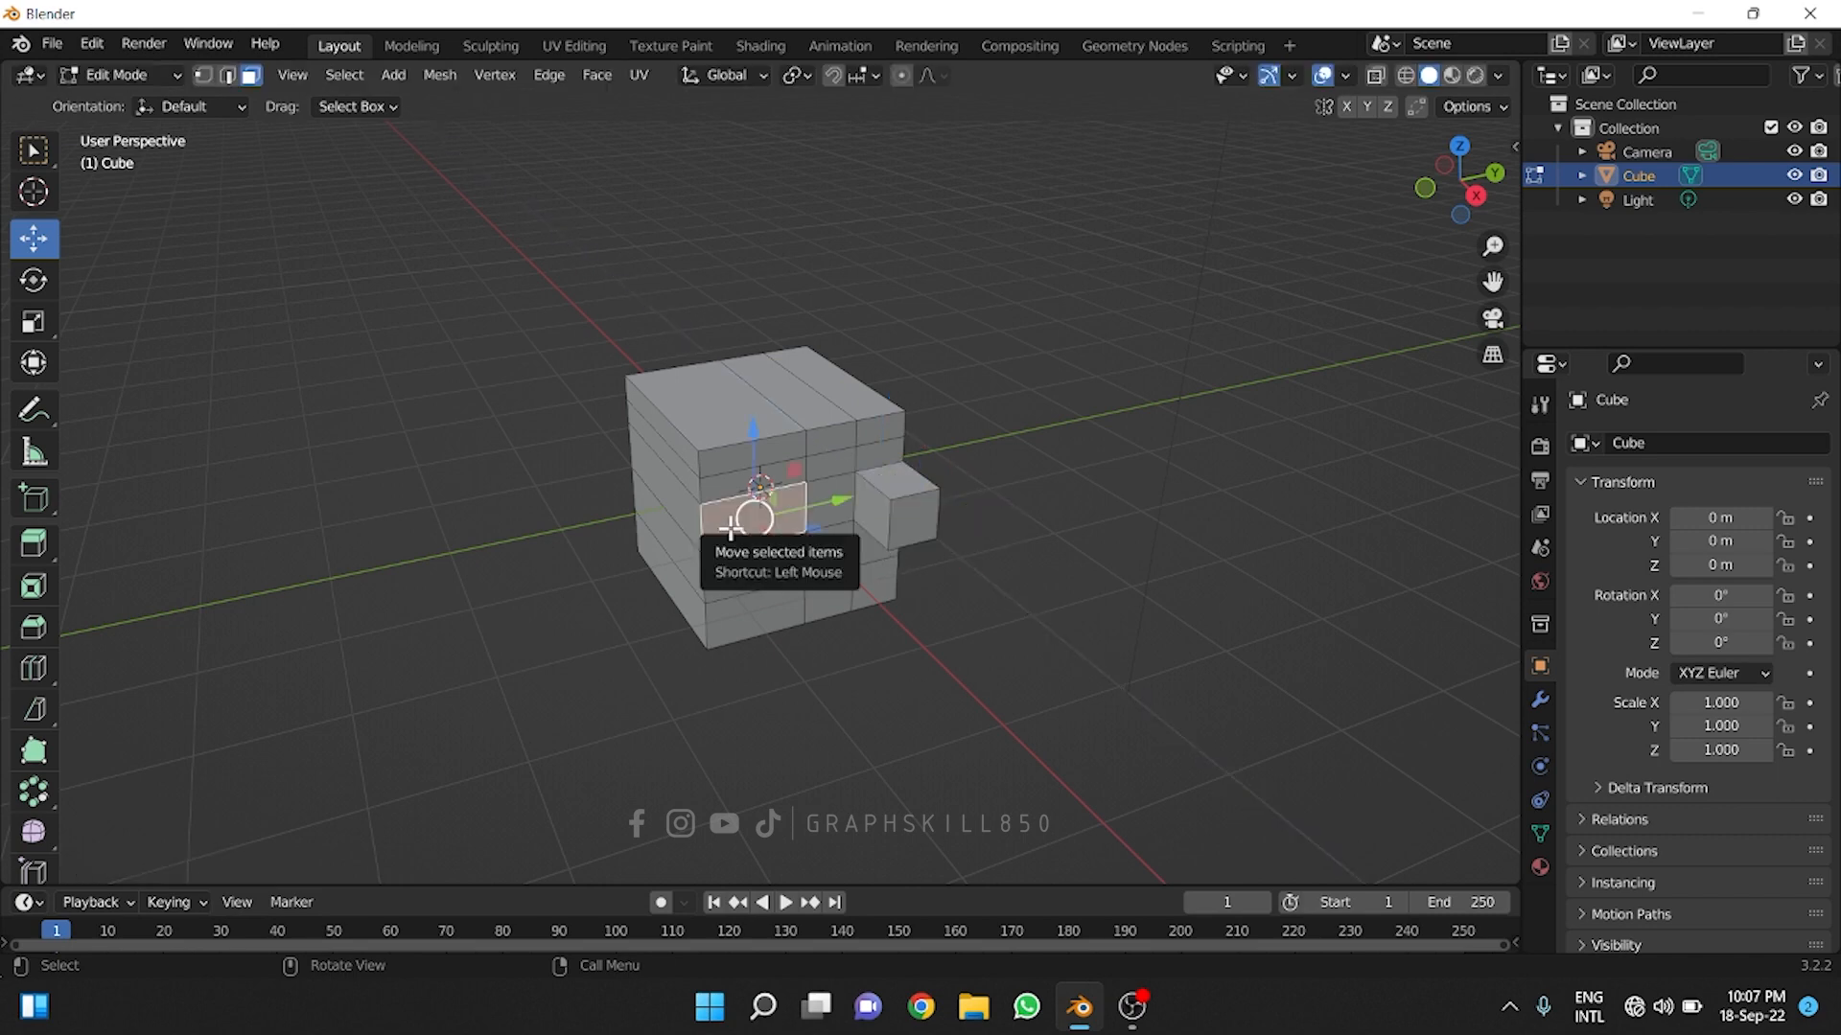
shift+click(865, 589)
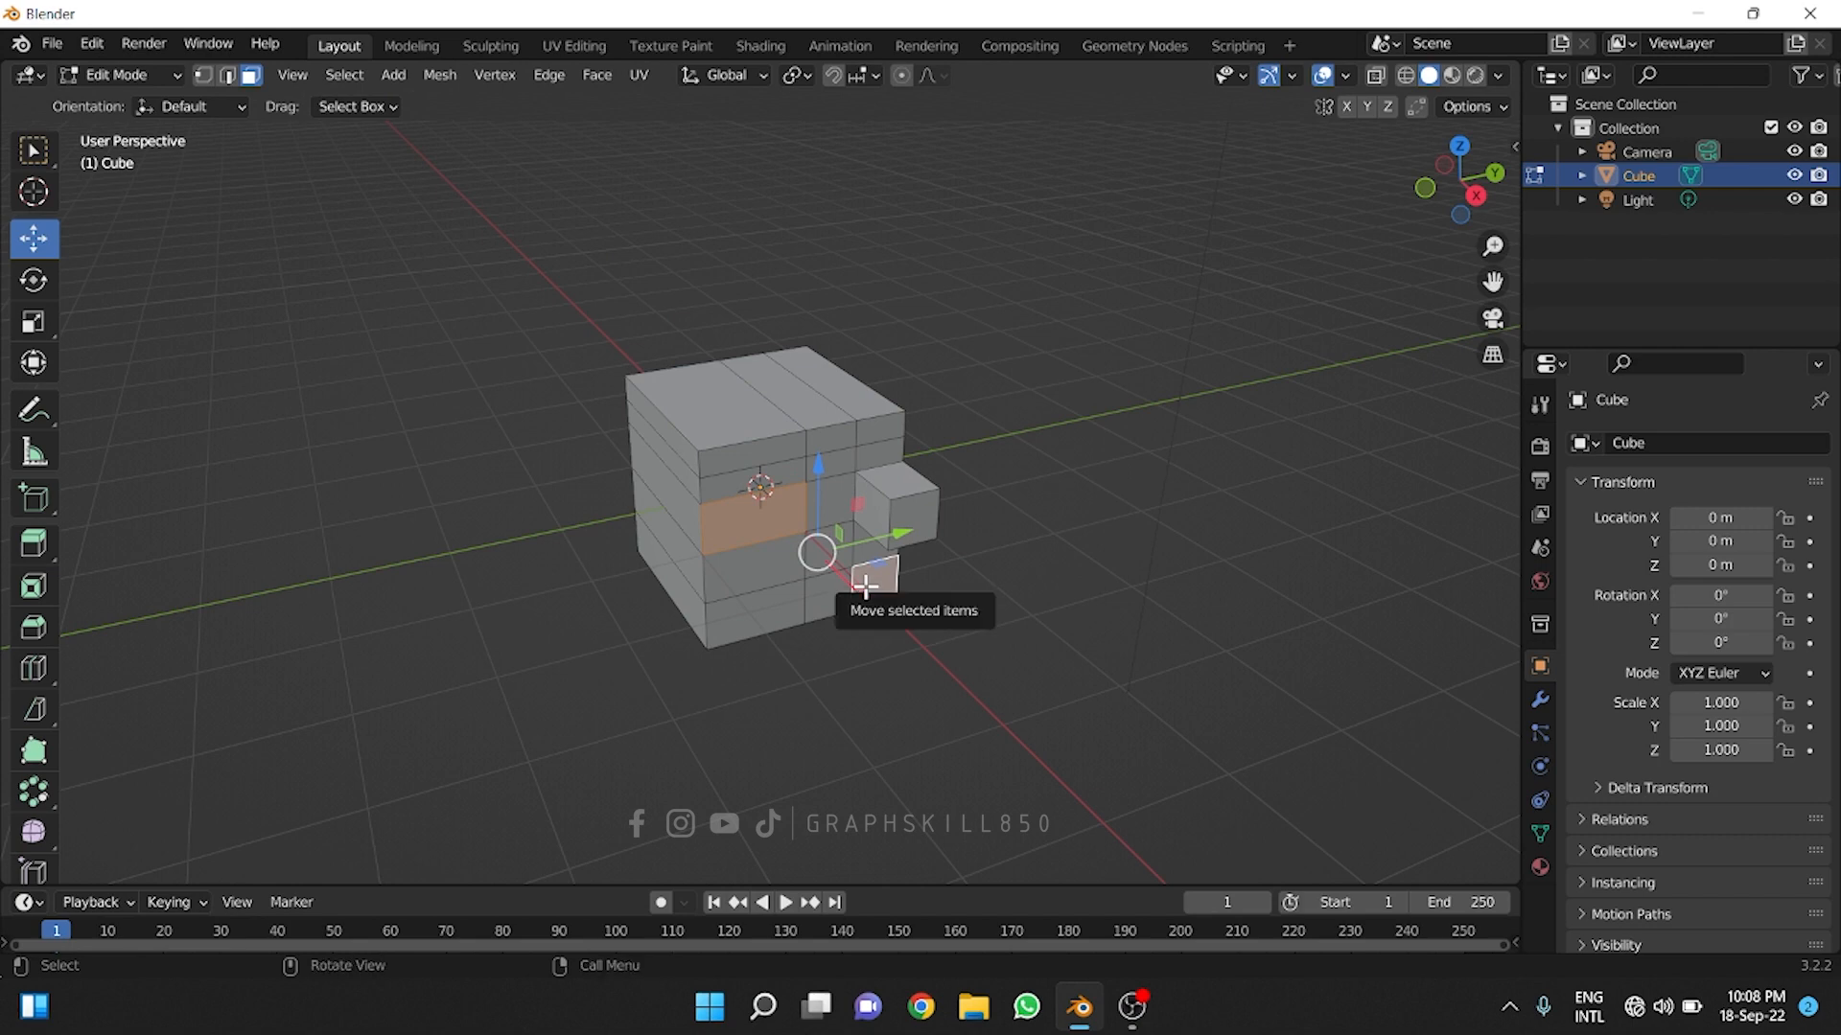
key(e)
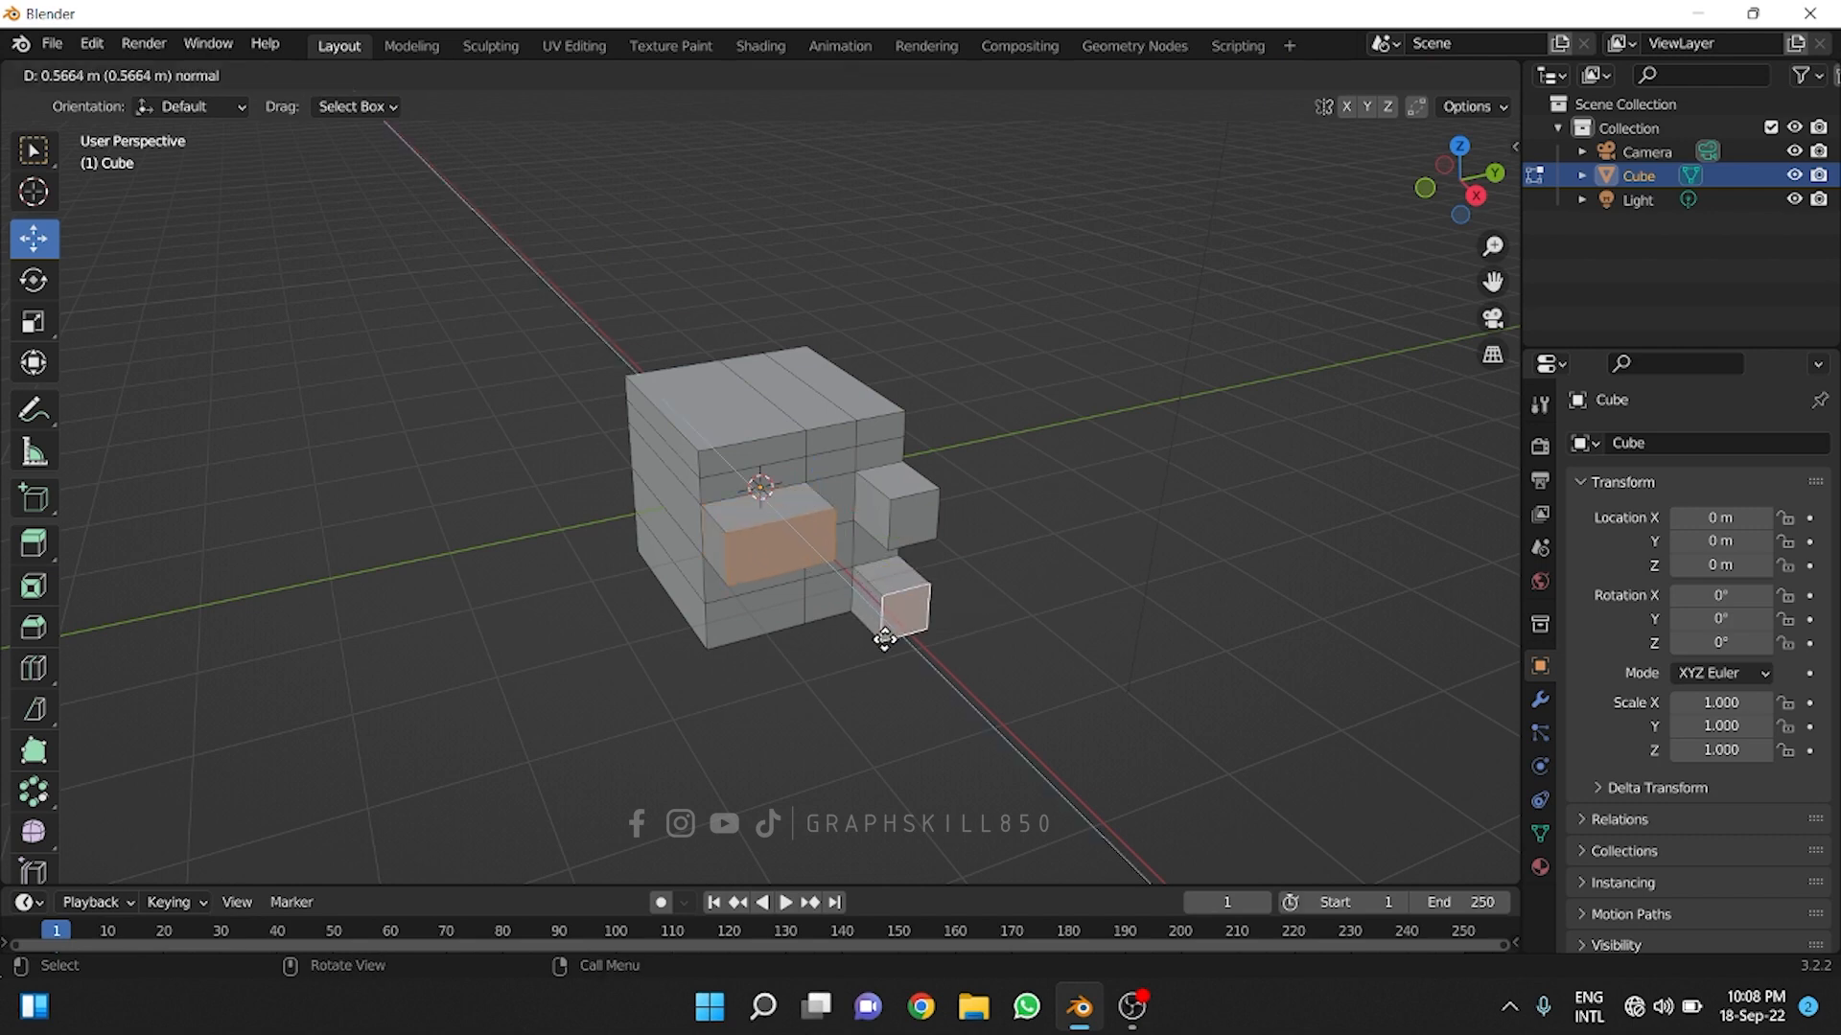
click(875, 629)
- Extrude the narrow strip on the cube's top upward and the middle strip on its -Y side outward
middle_drag(818, 694, 805, 605)
click(810, 393)
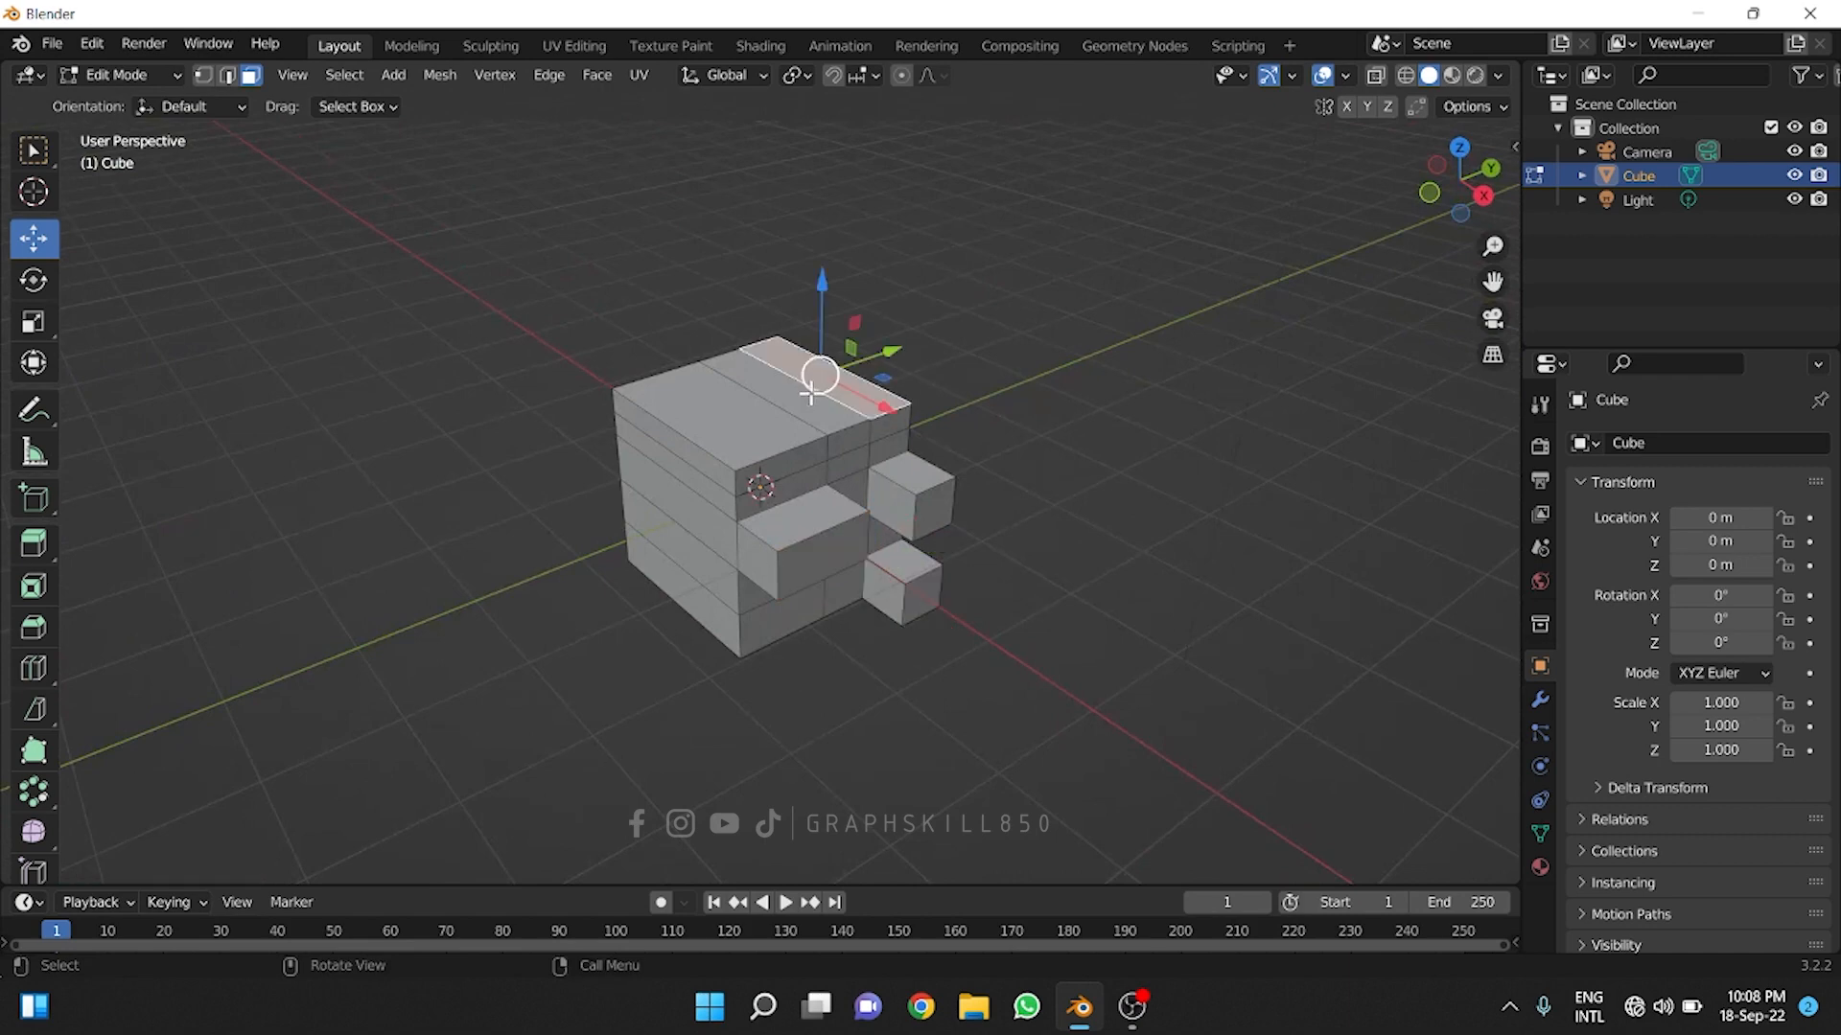
key(e)
click(798, 348)
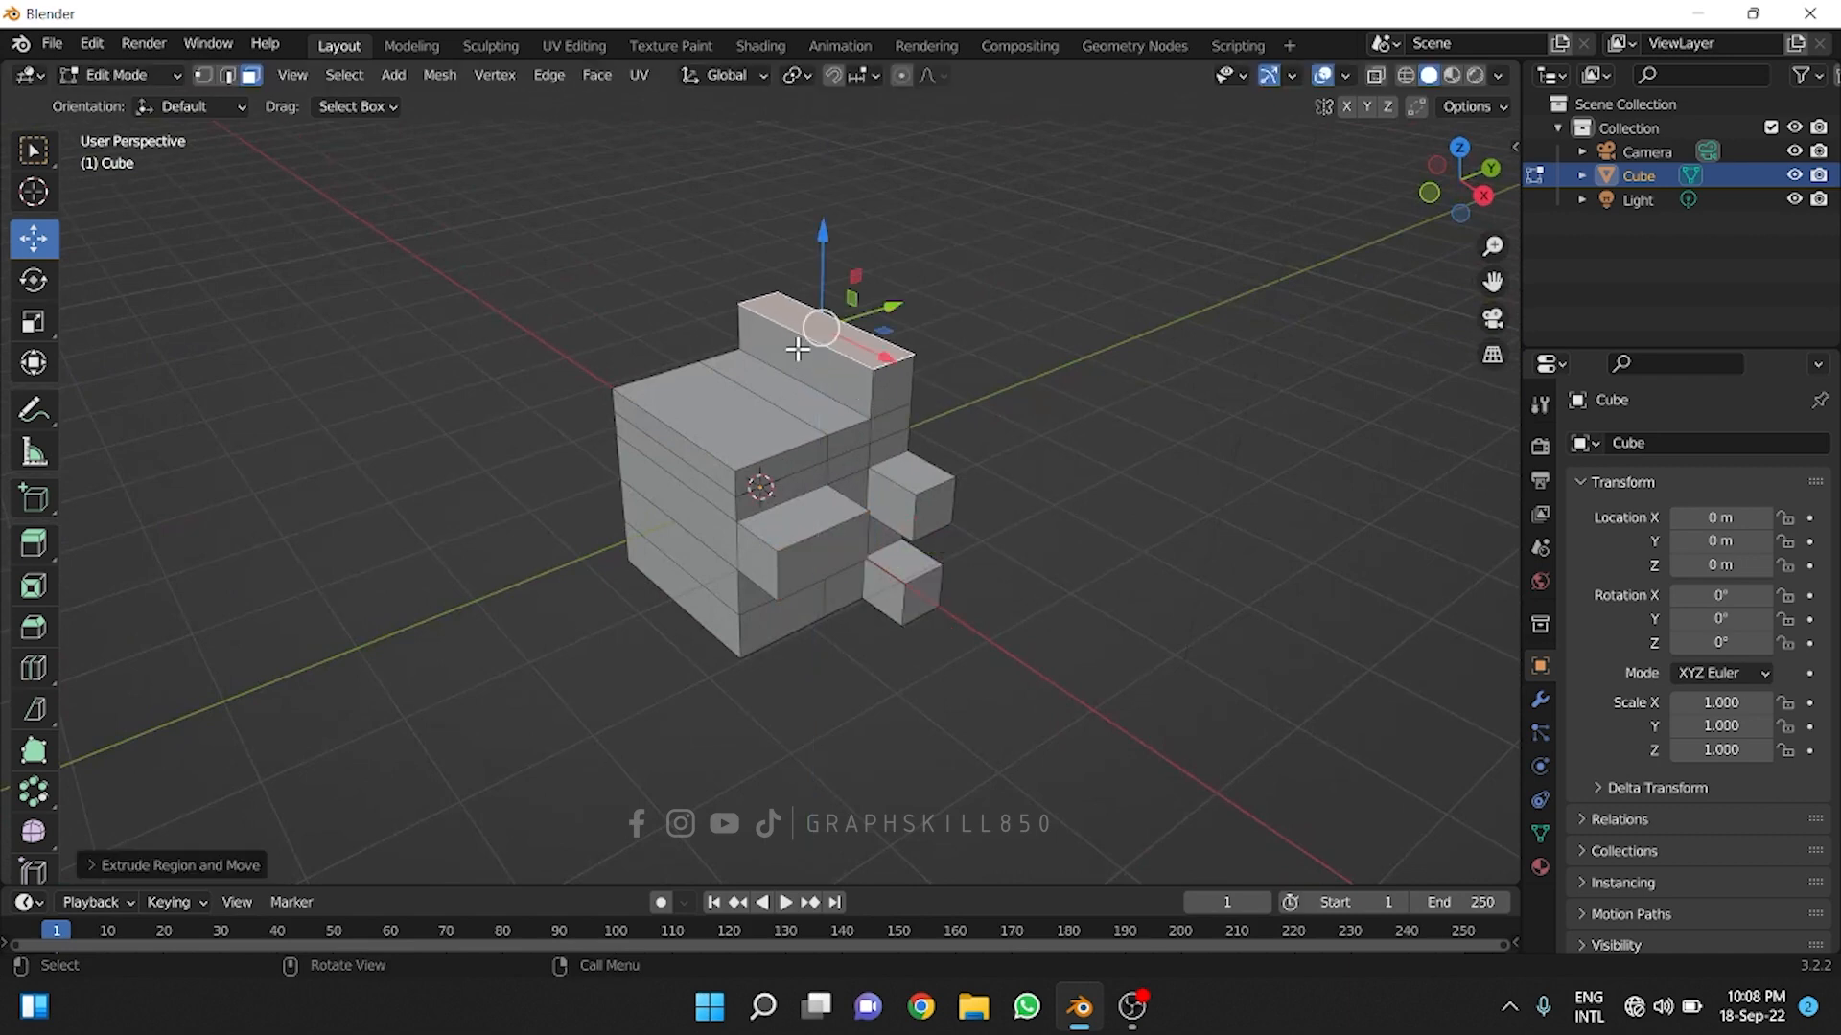
click(685, 488)
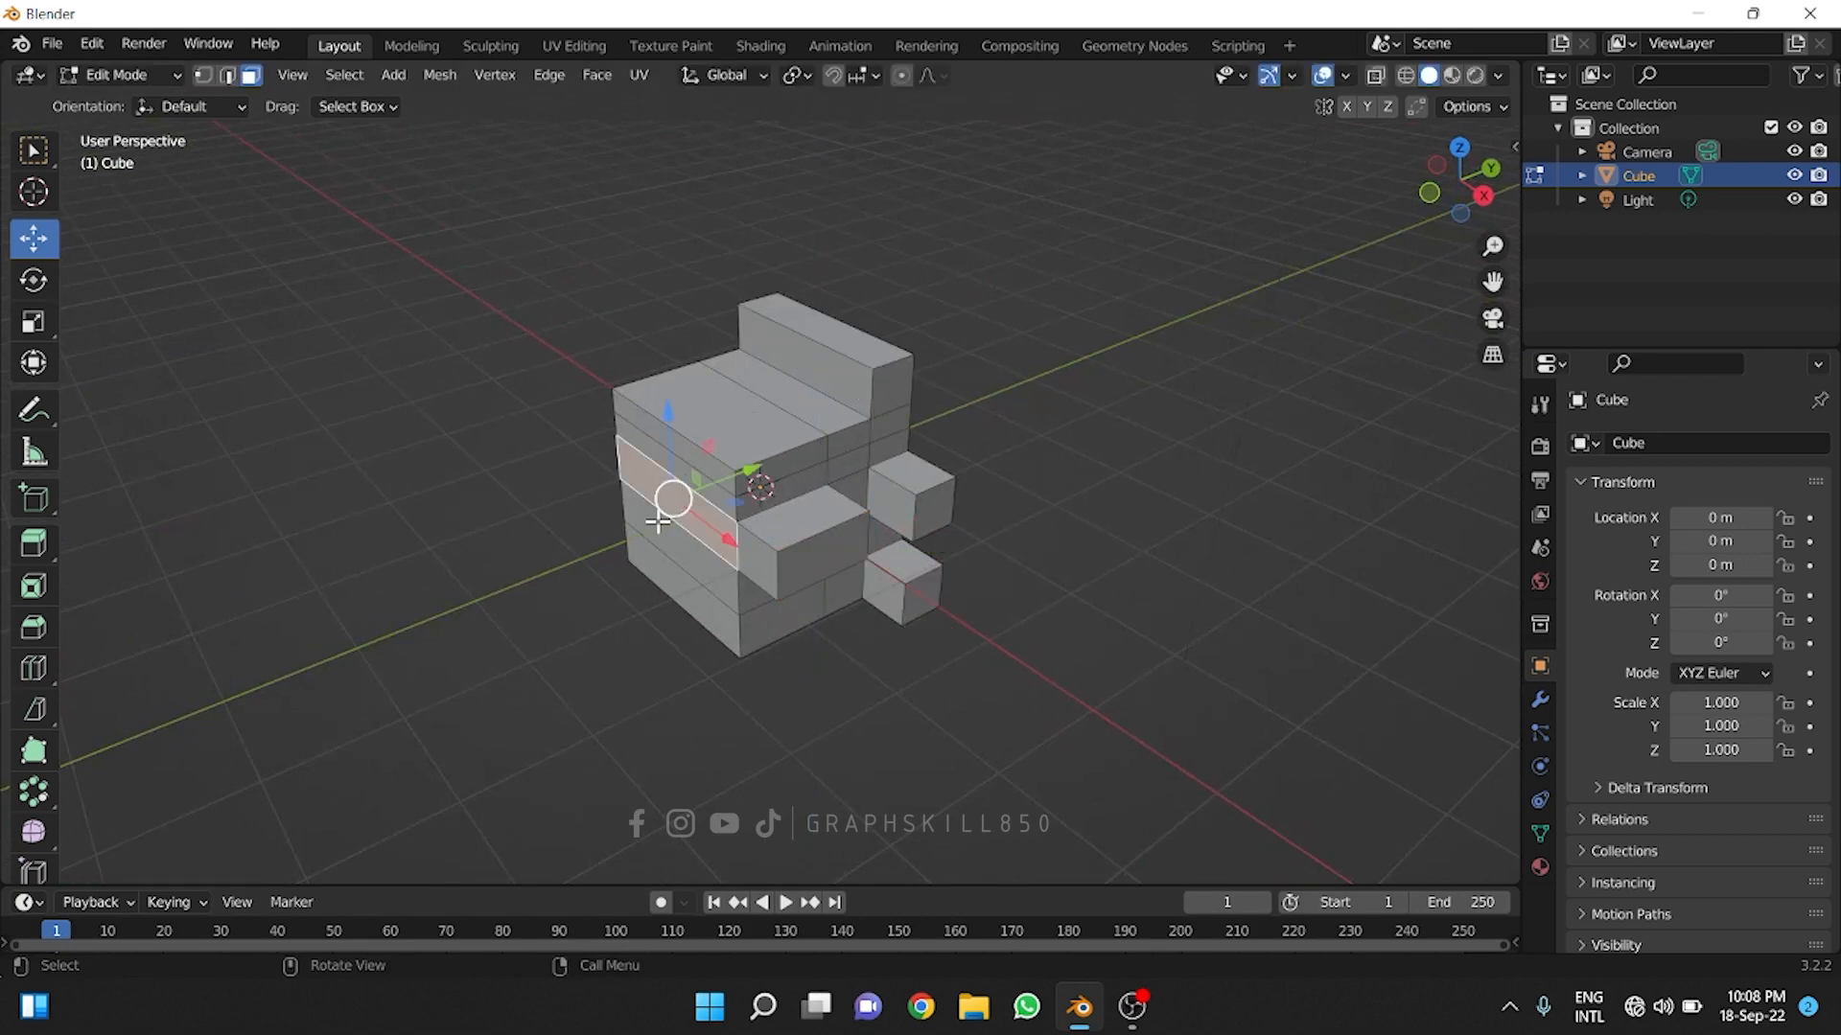
key(e)
click(526, 579)
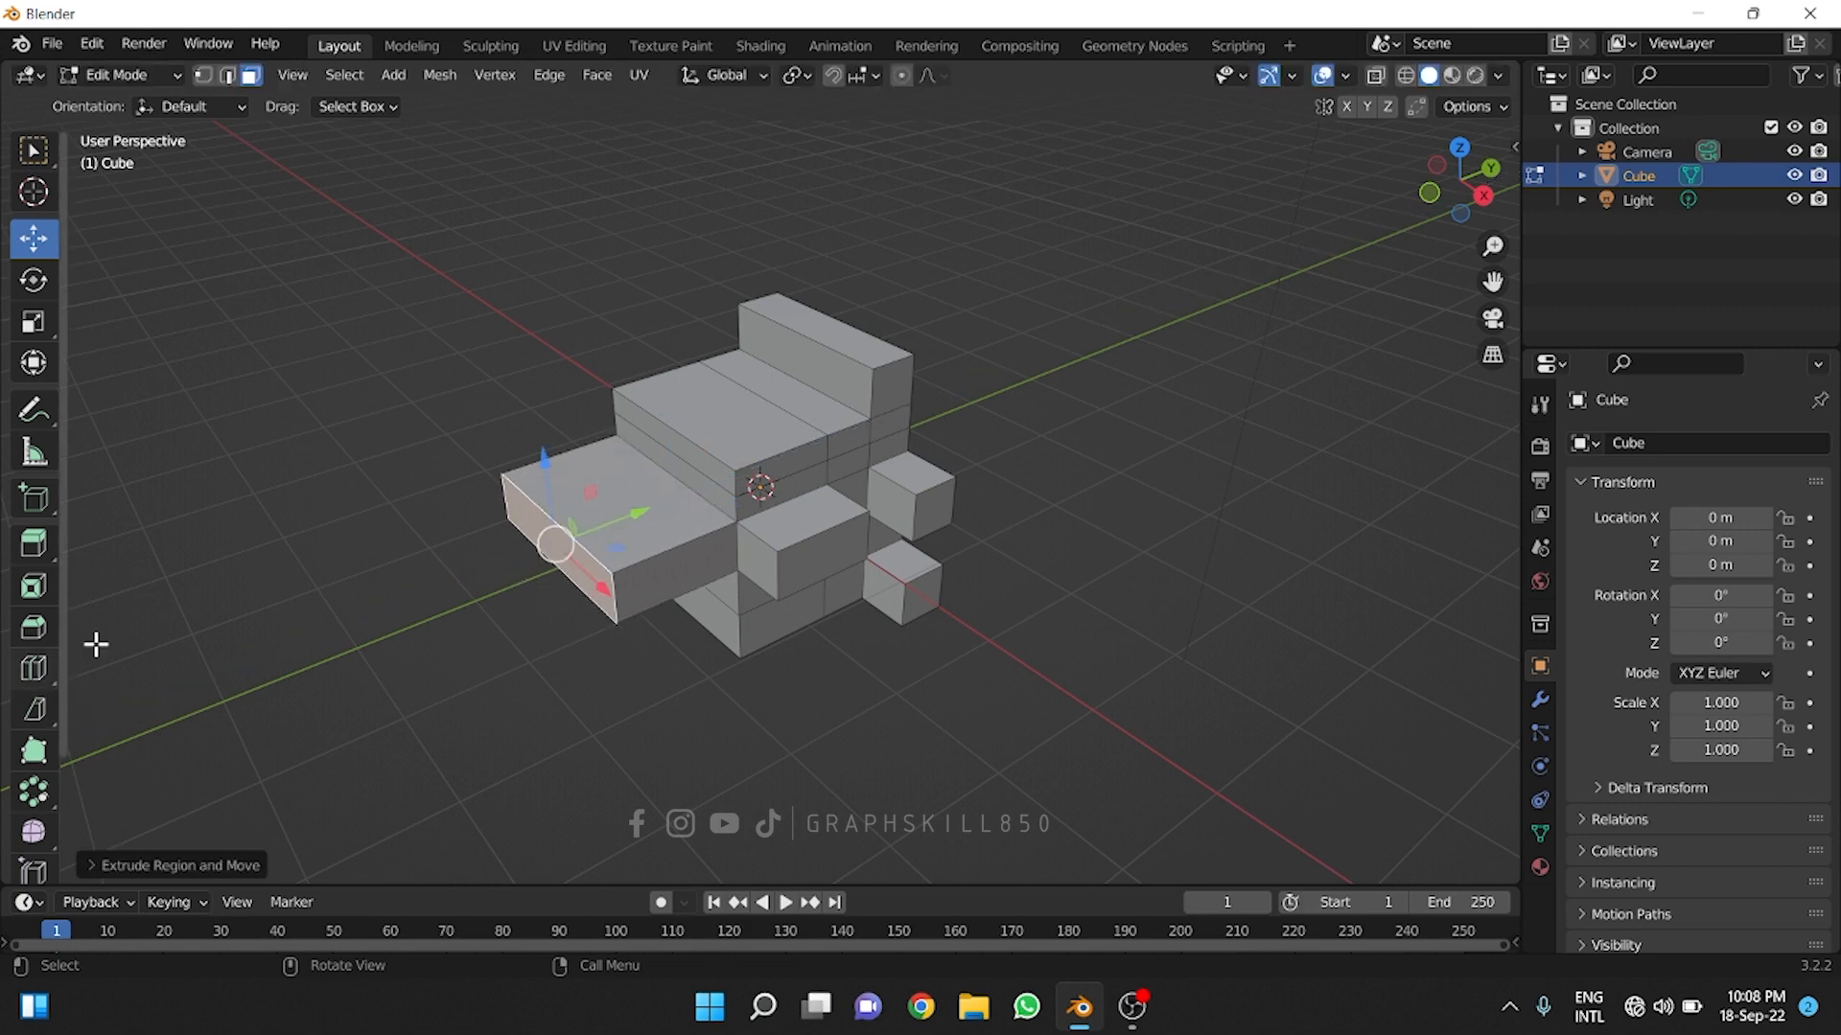
- Extrude two strips on the cube's +Y side outward: the thin upper one about 0.75 m, and the taller one below the middle
middle_drag(907, 588, 678, 563)
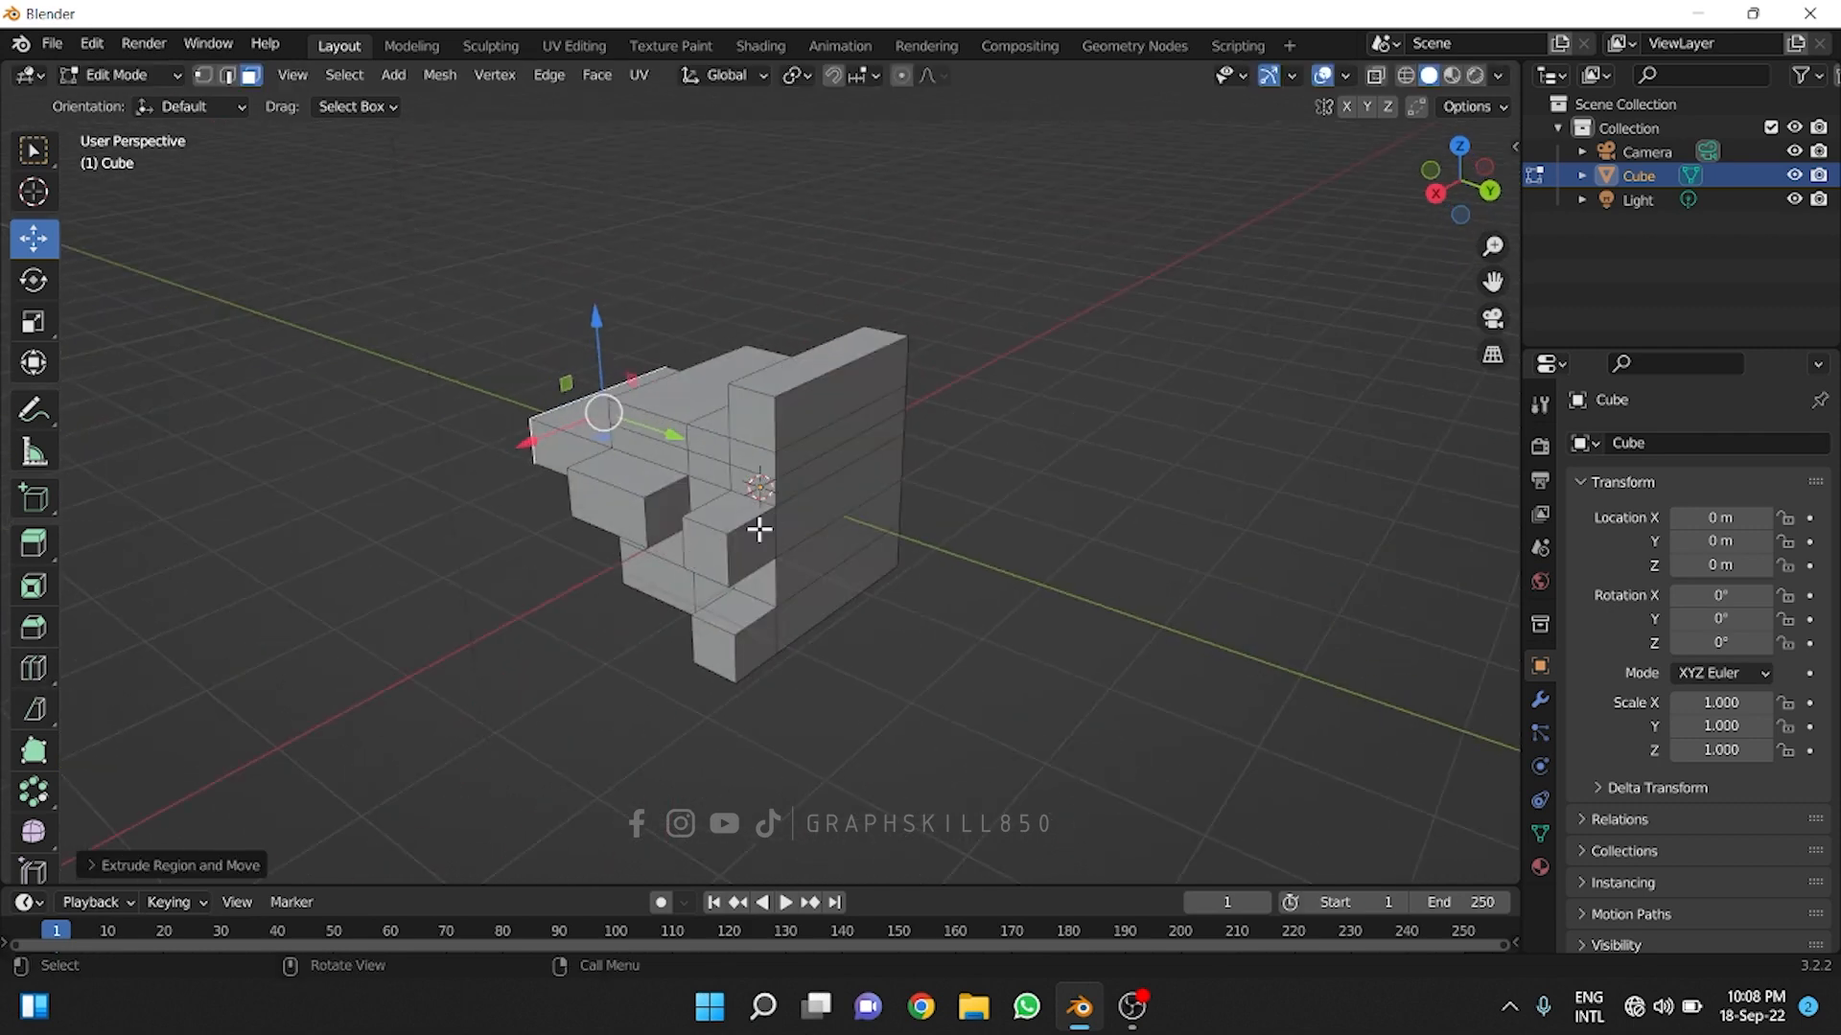
click(801, 447)
key(e)
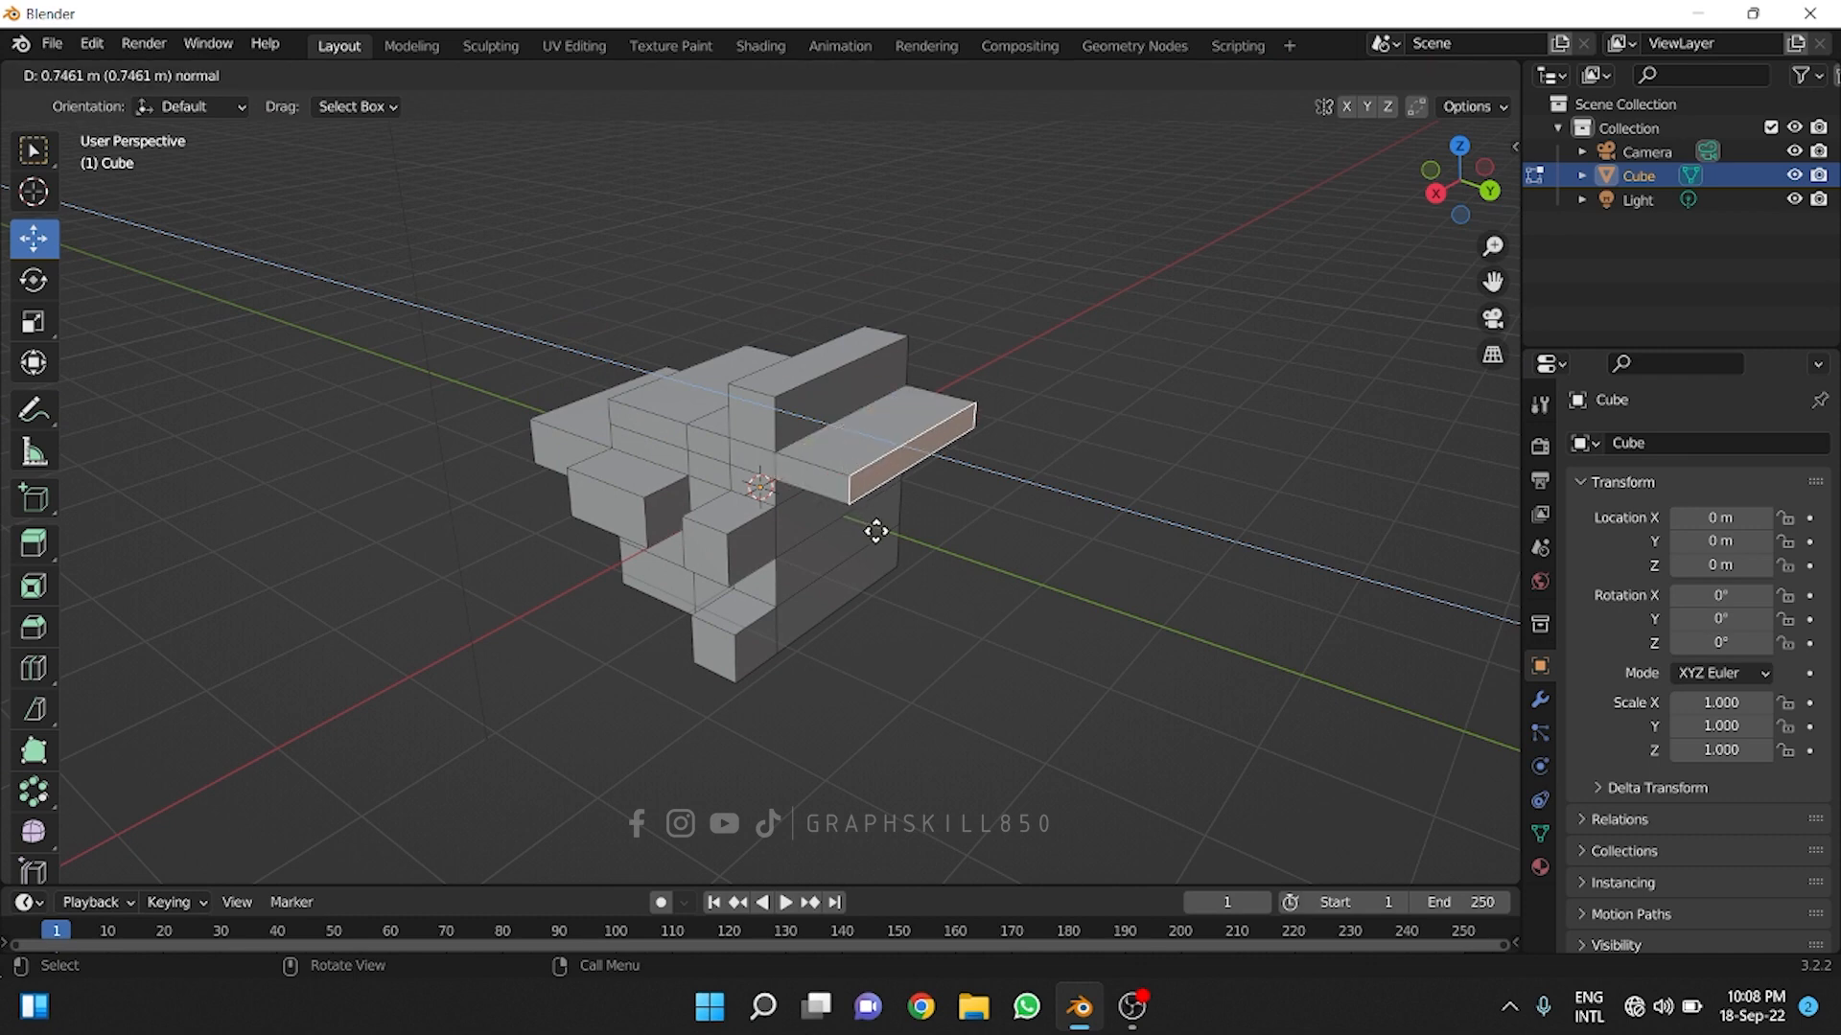
click(875, 529)
click(824, 542)
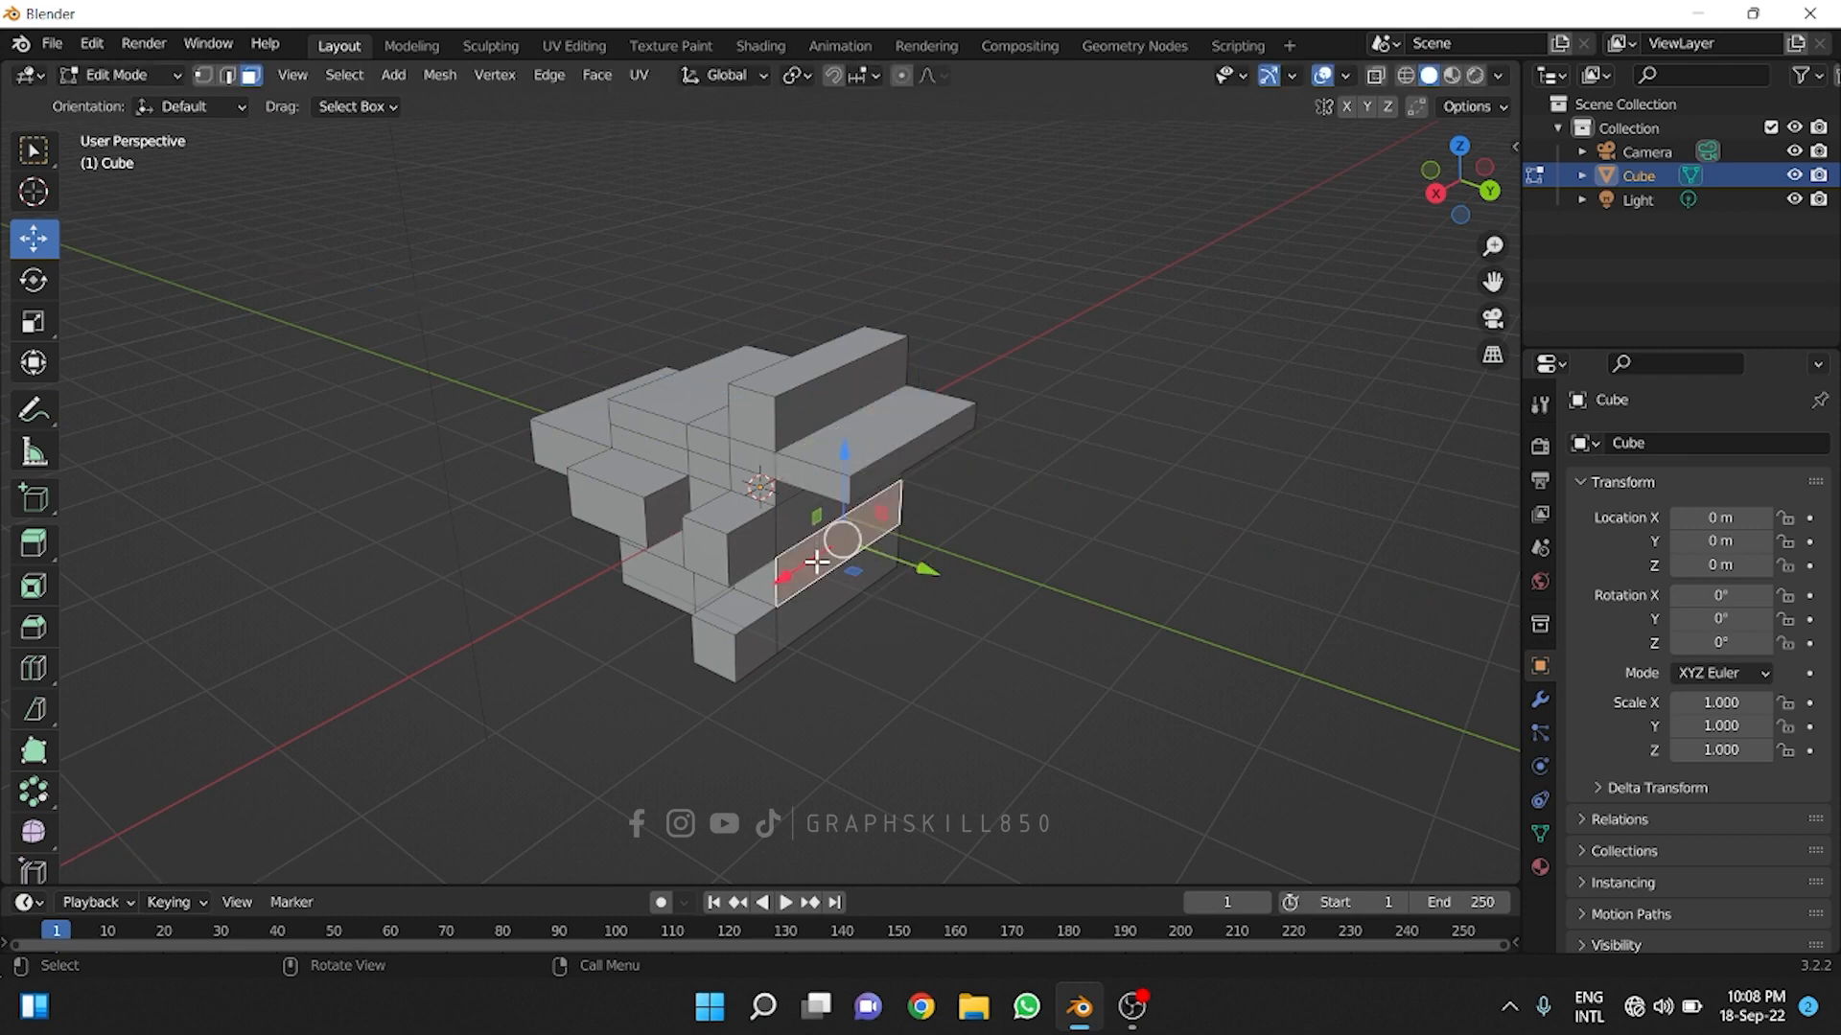
key(e)
click(875, 590)
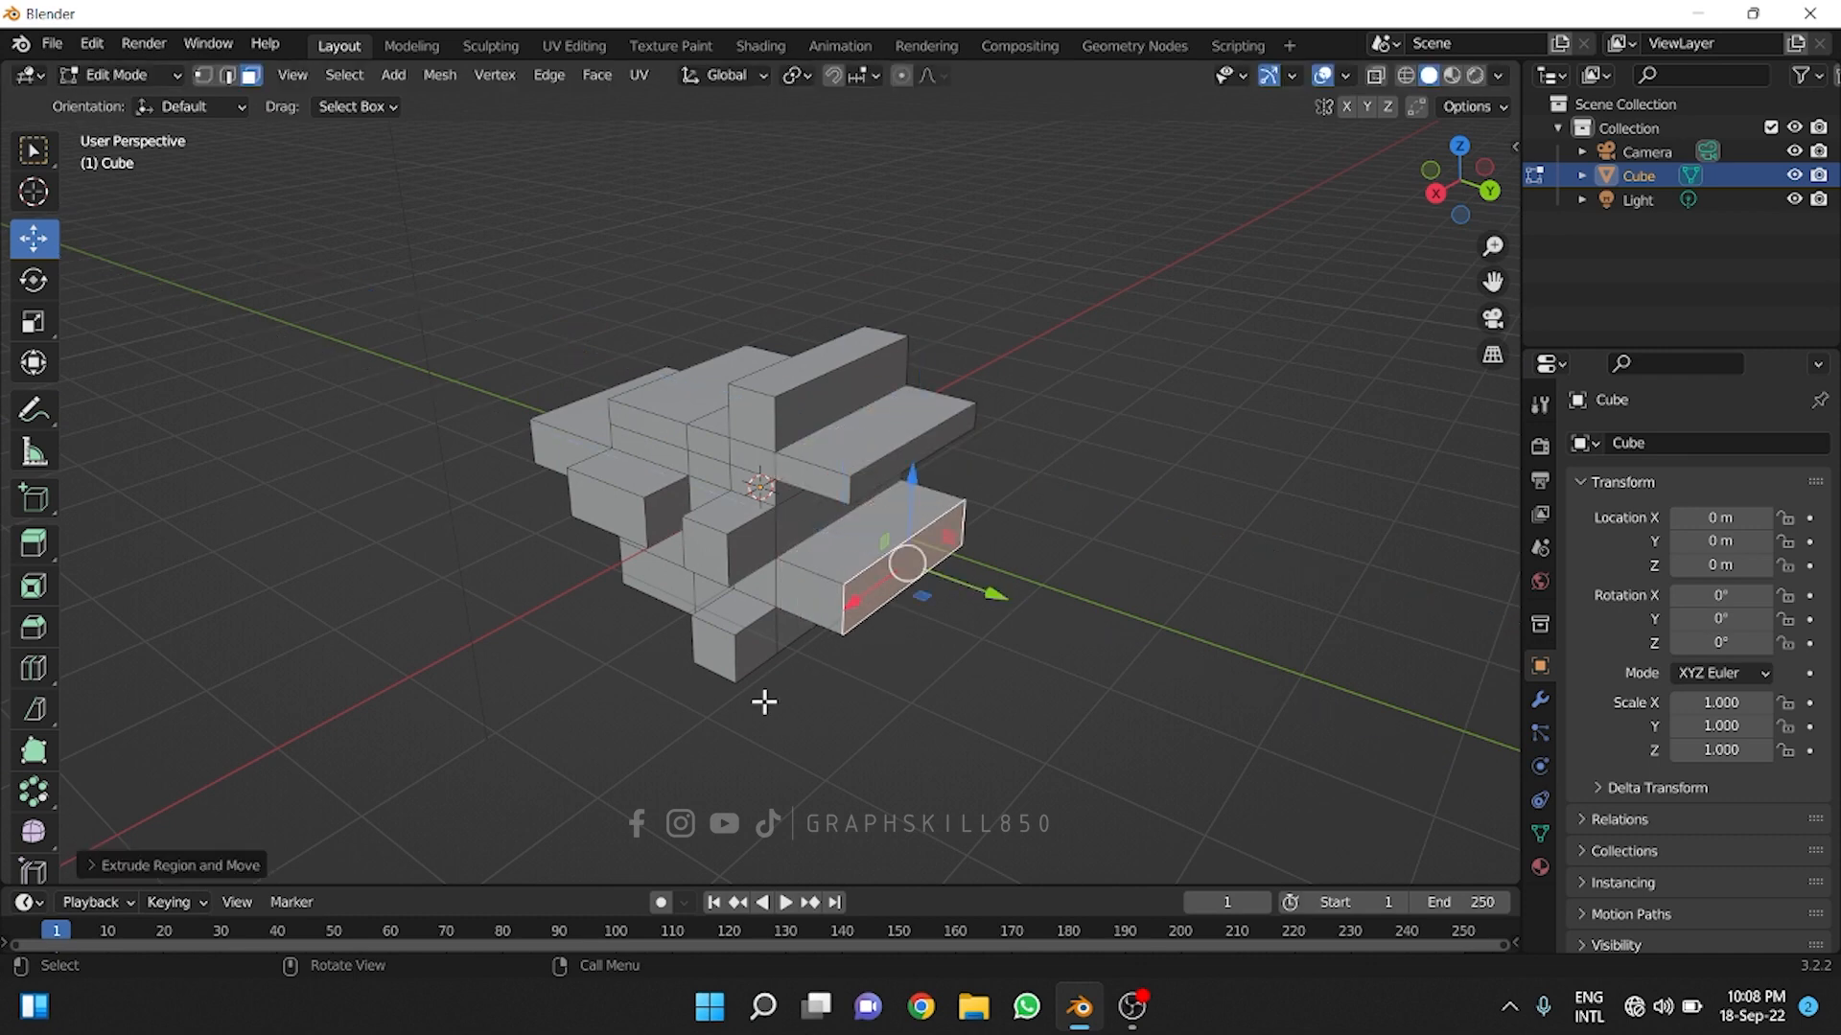
middle_drag(764, 702, 901, 674)
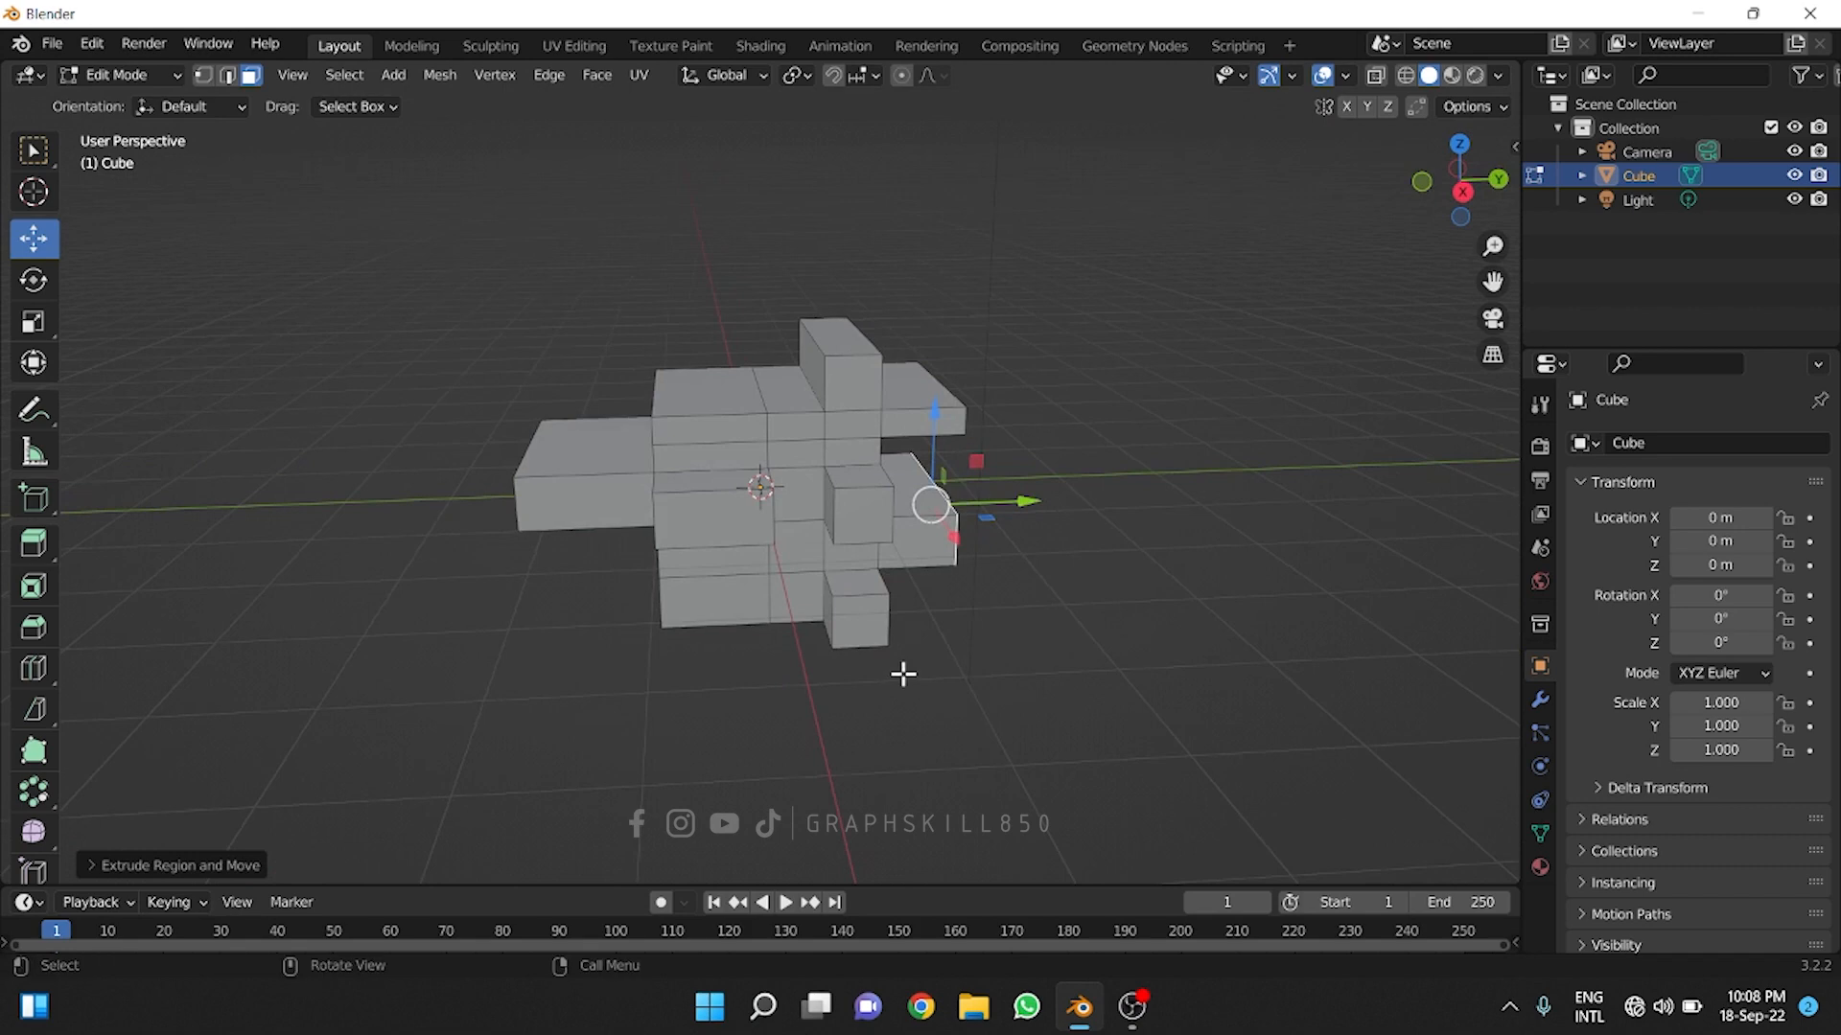
- Start a new General file without saving the current model
click(51, 43)
mouse_move(74, 69)
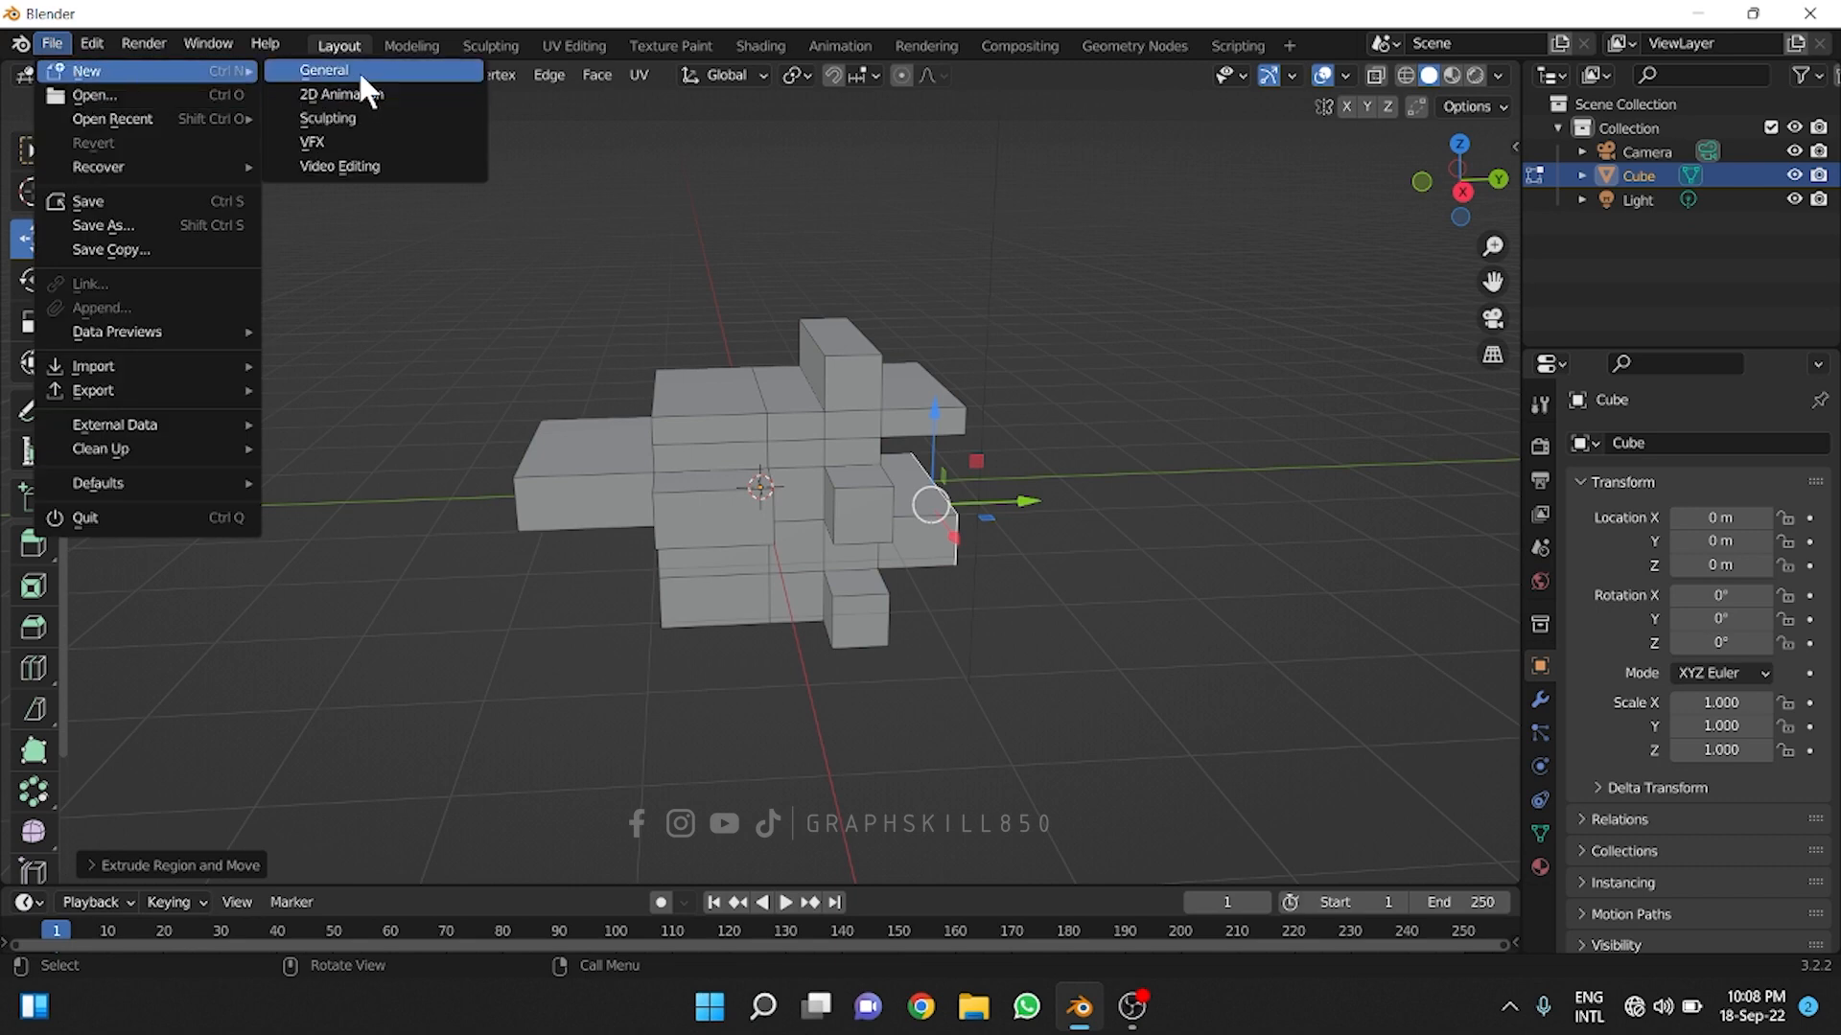
click(359, 69)
click(944, 544)
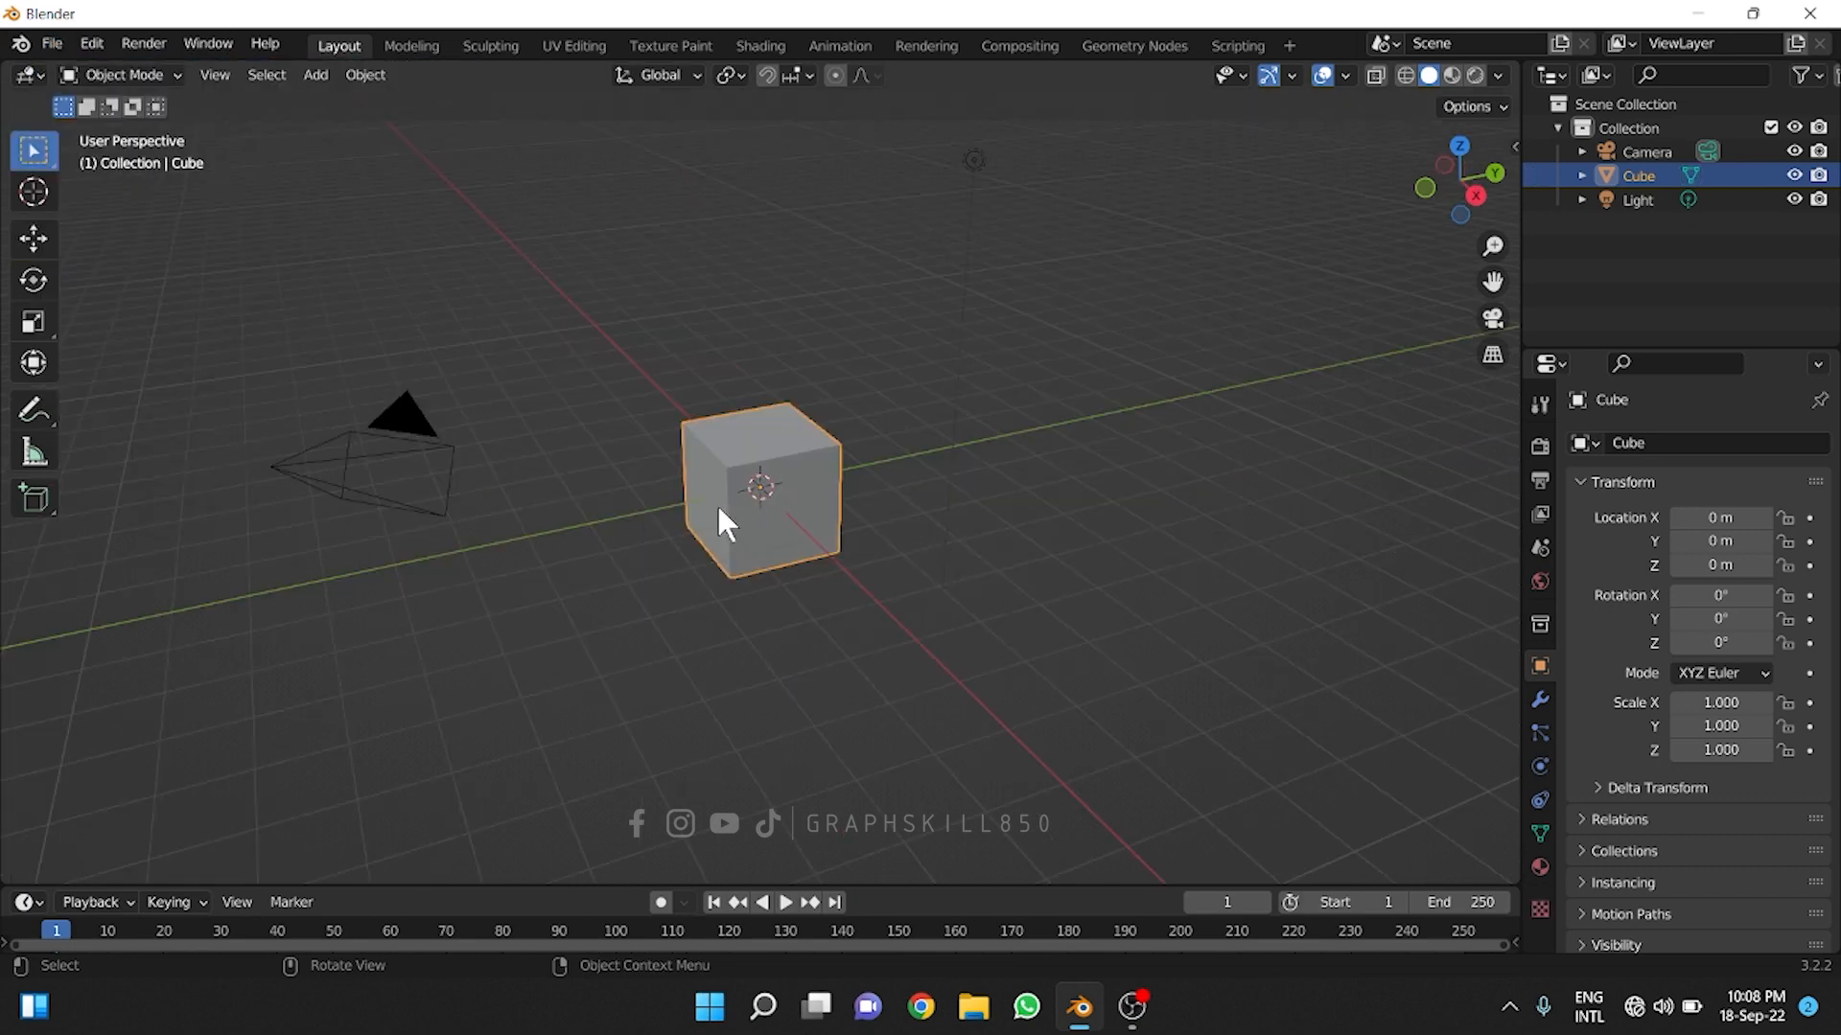
- Put the default cube into Edit Mode and deselect its entire mesh
scroll(715, 472, up, 2)
key(Tab)
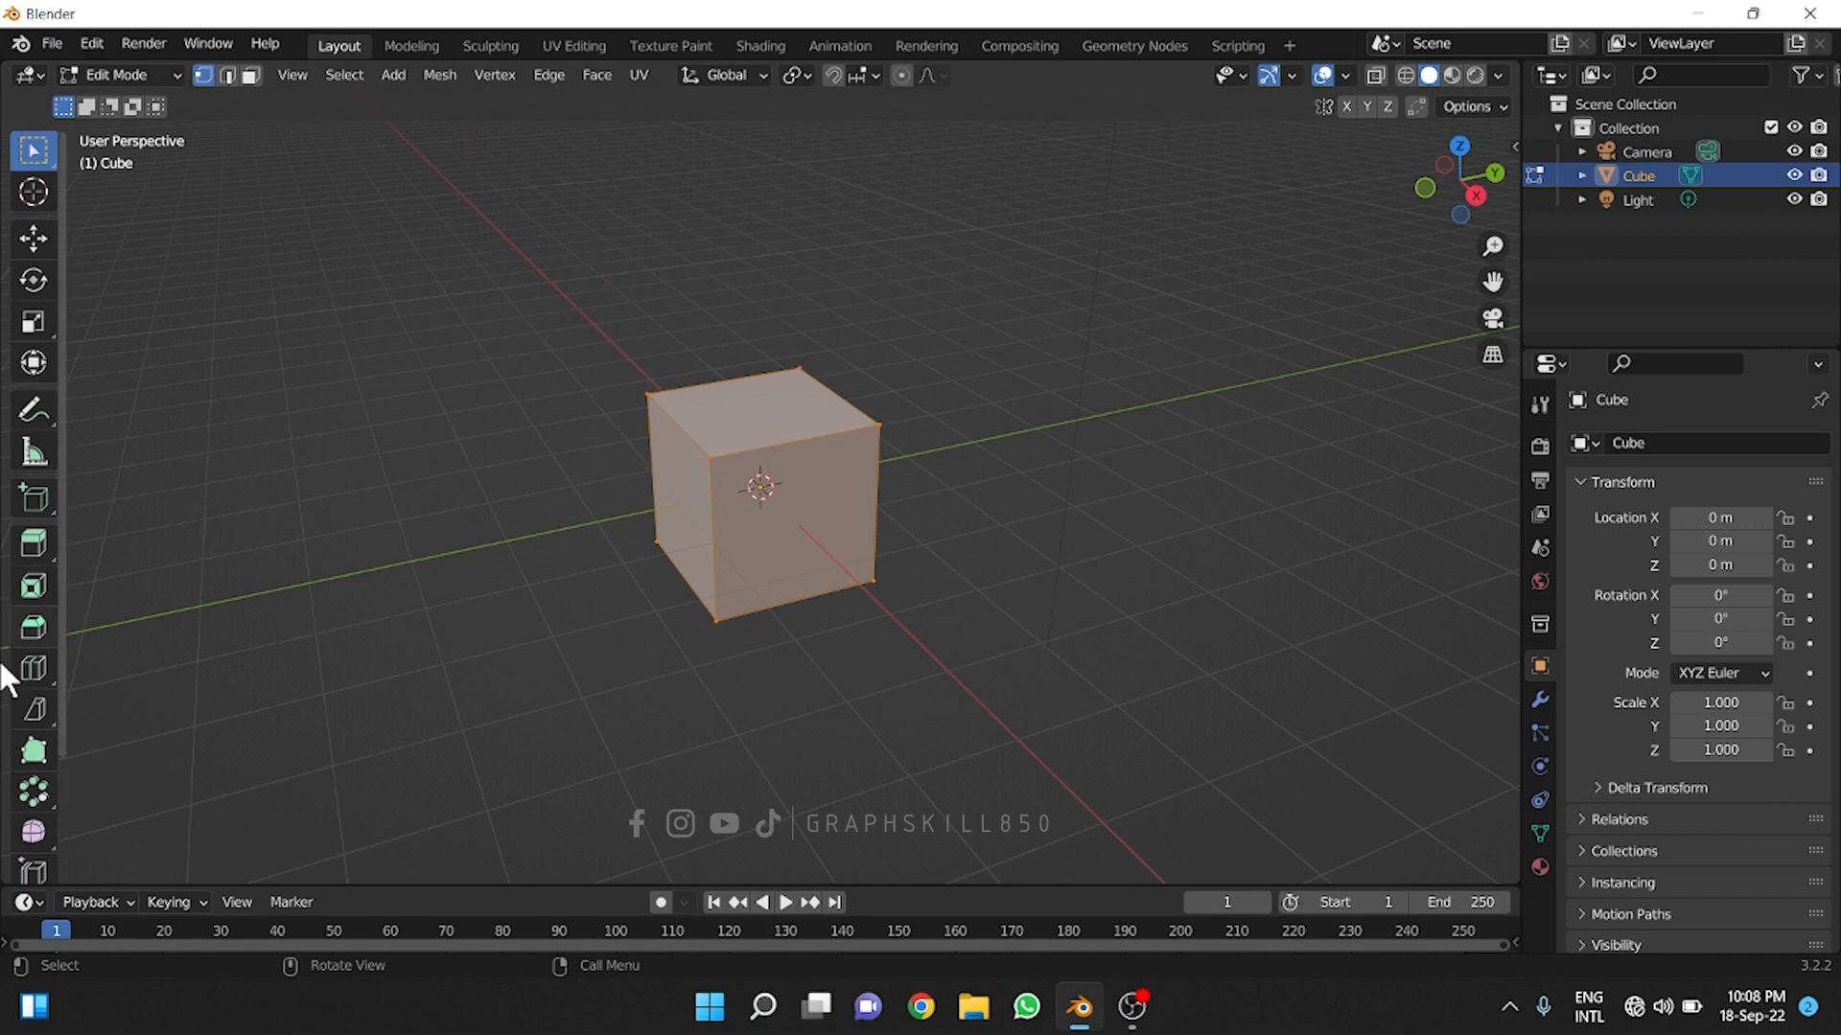
key(alt+a)
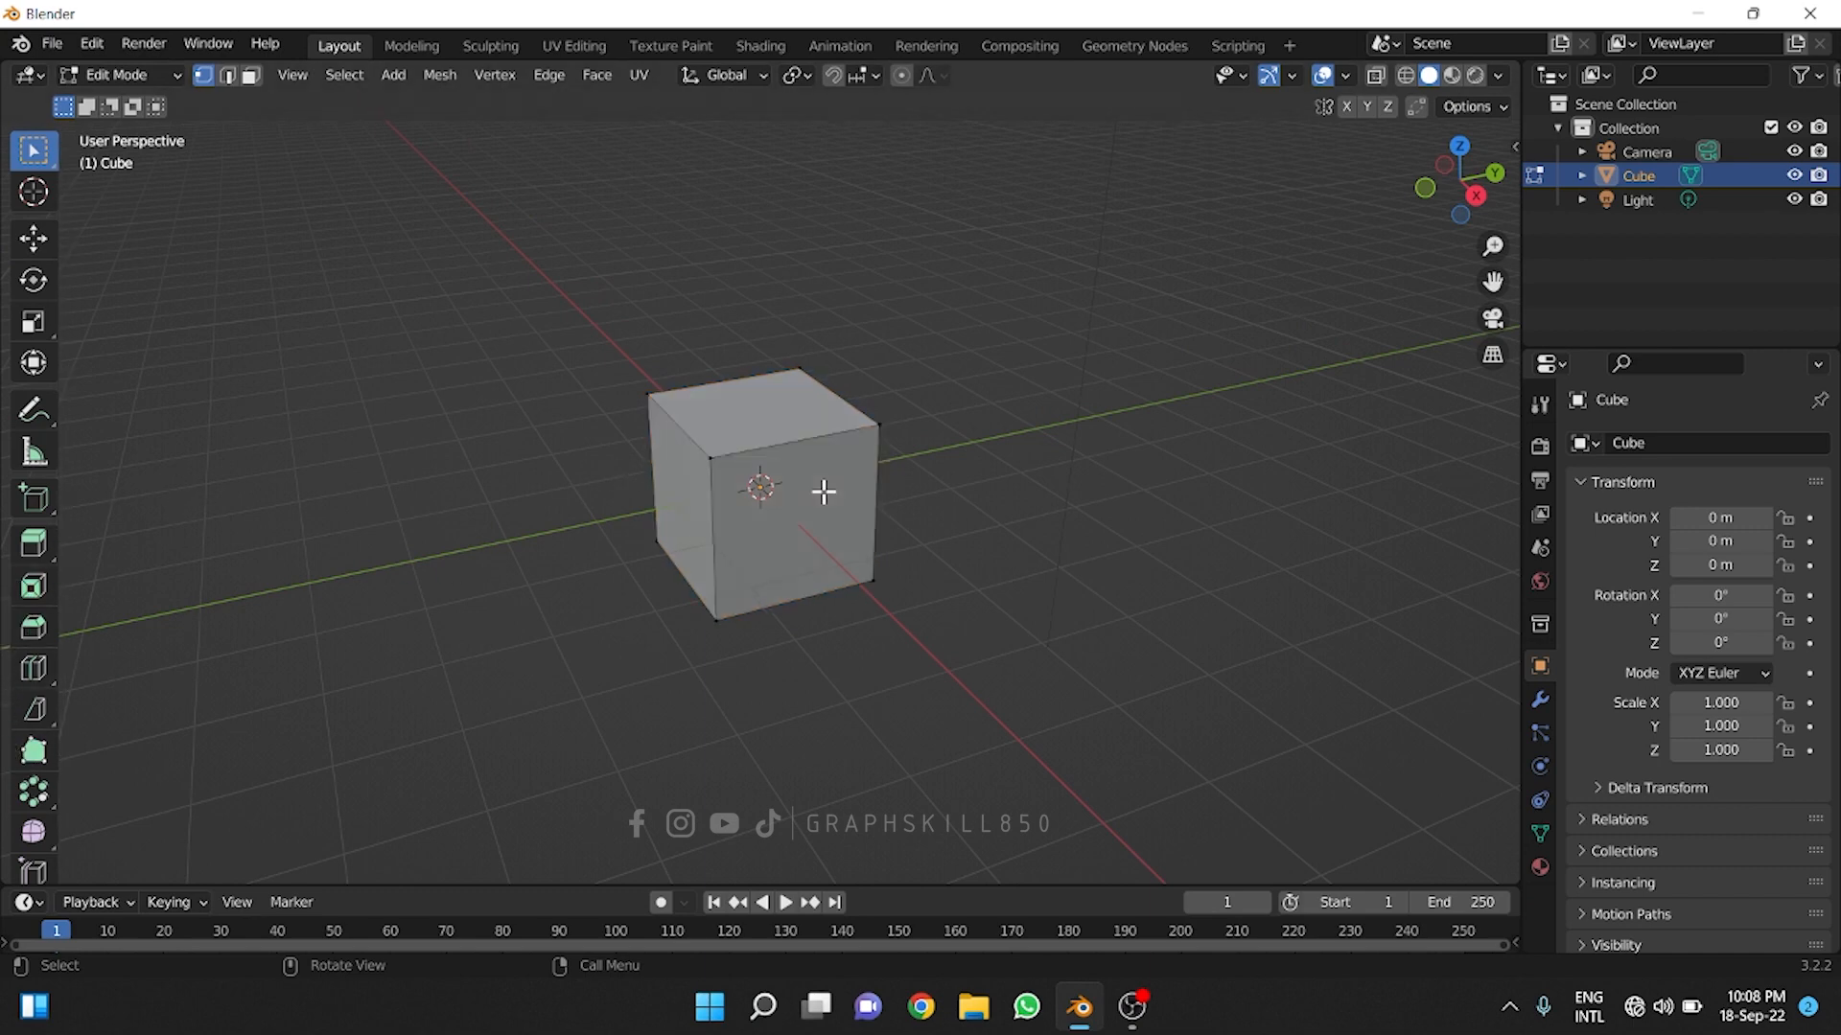
- Add three evenly spaced vertical loop cuts along the cube's Y direction, keeping them centred without any slide
key(ctrl)
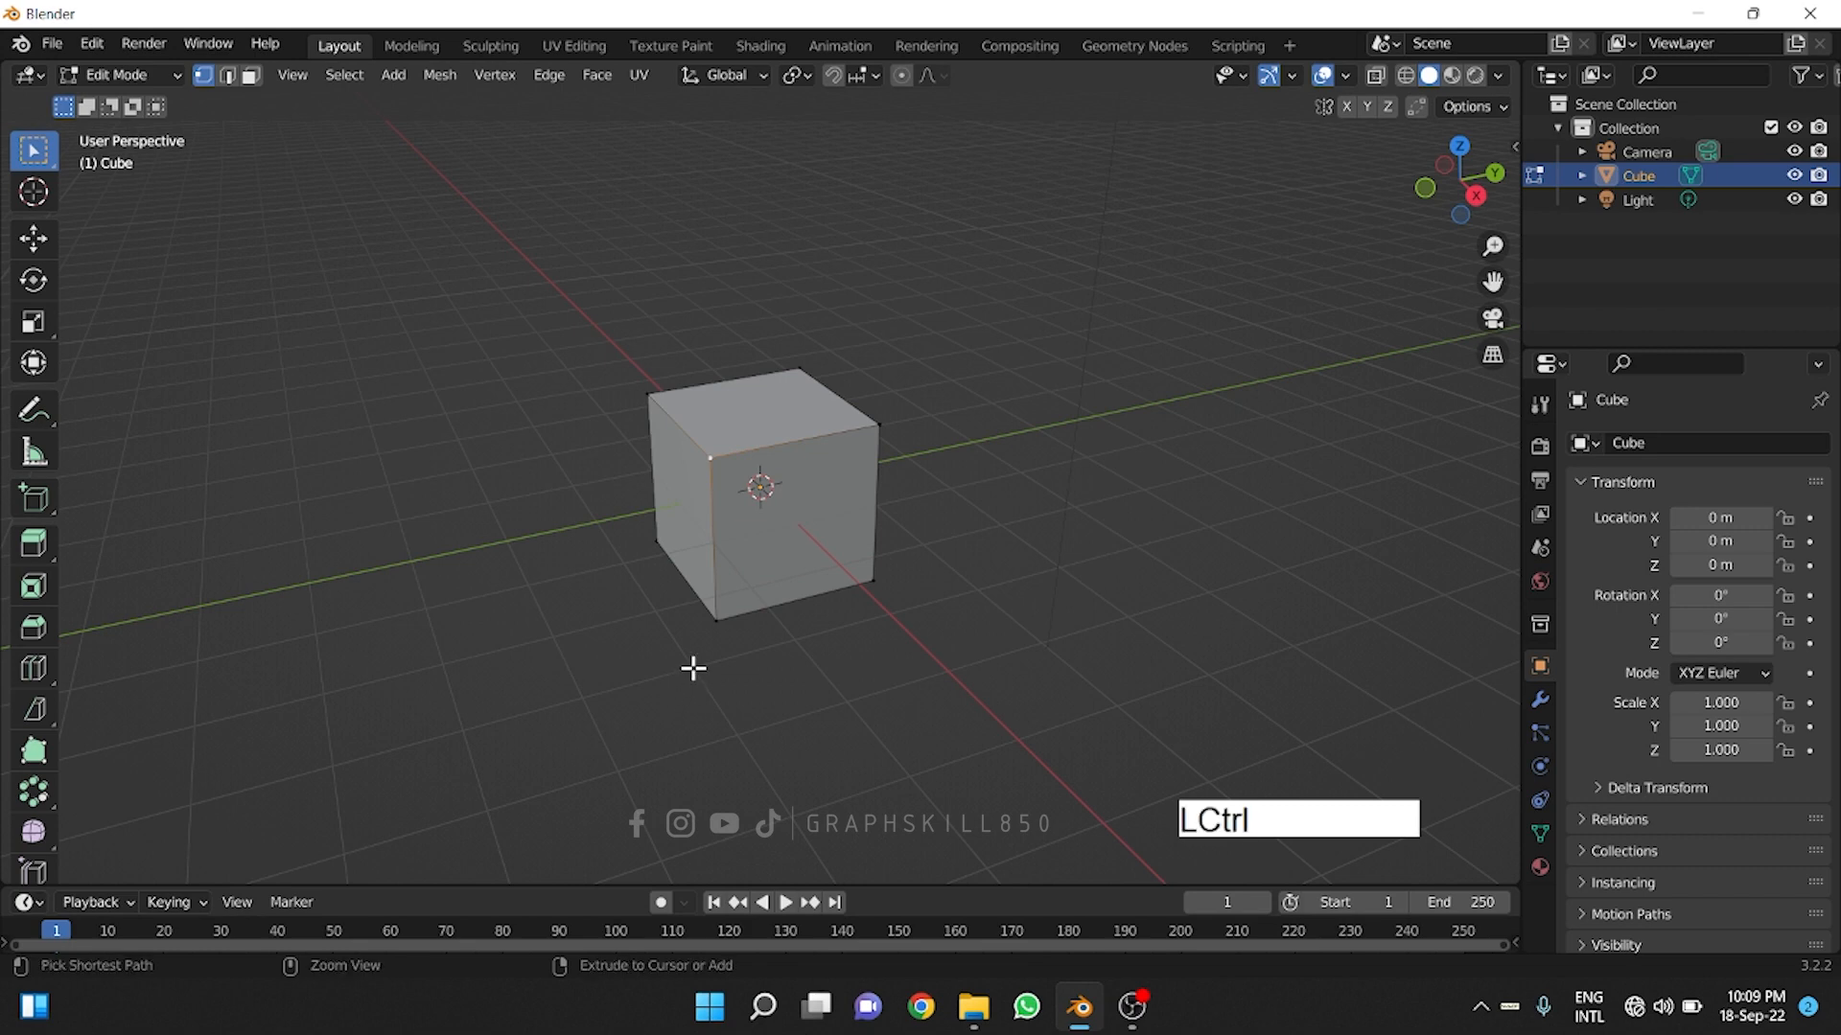
key(ctrl+r)
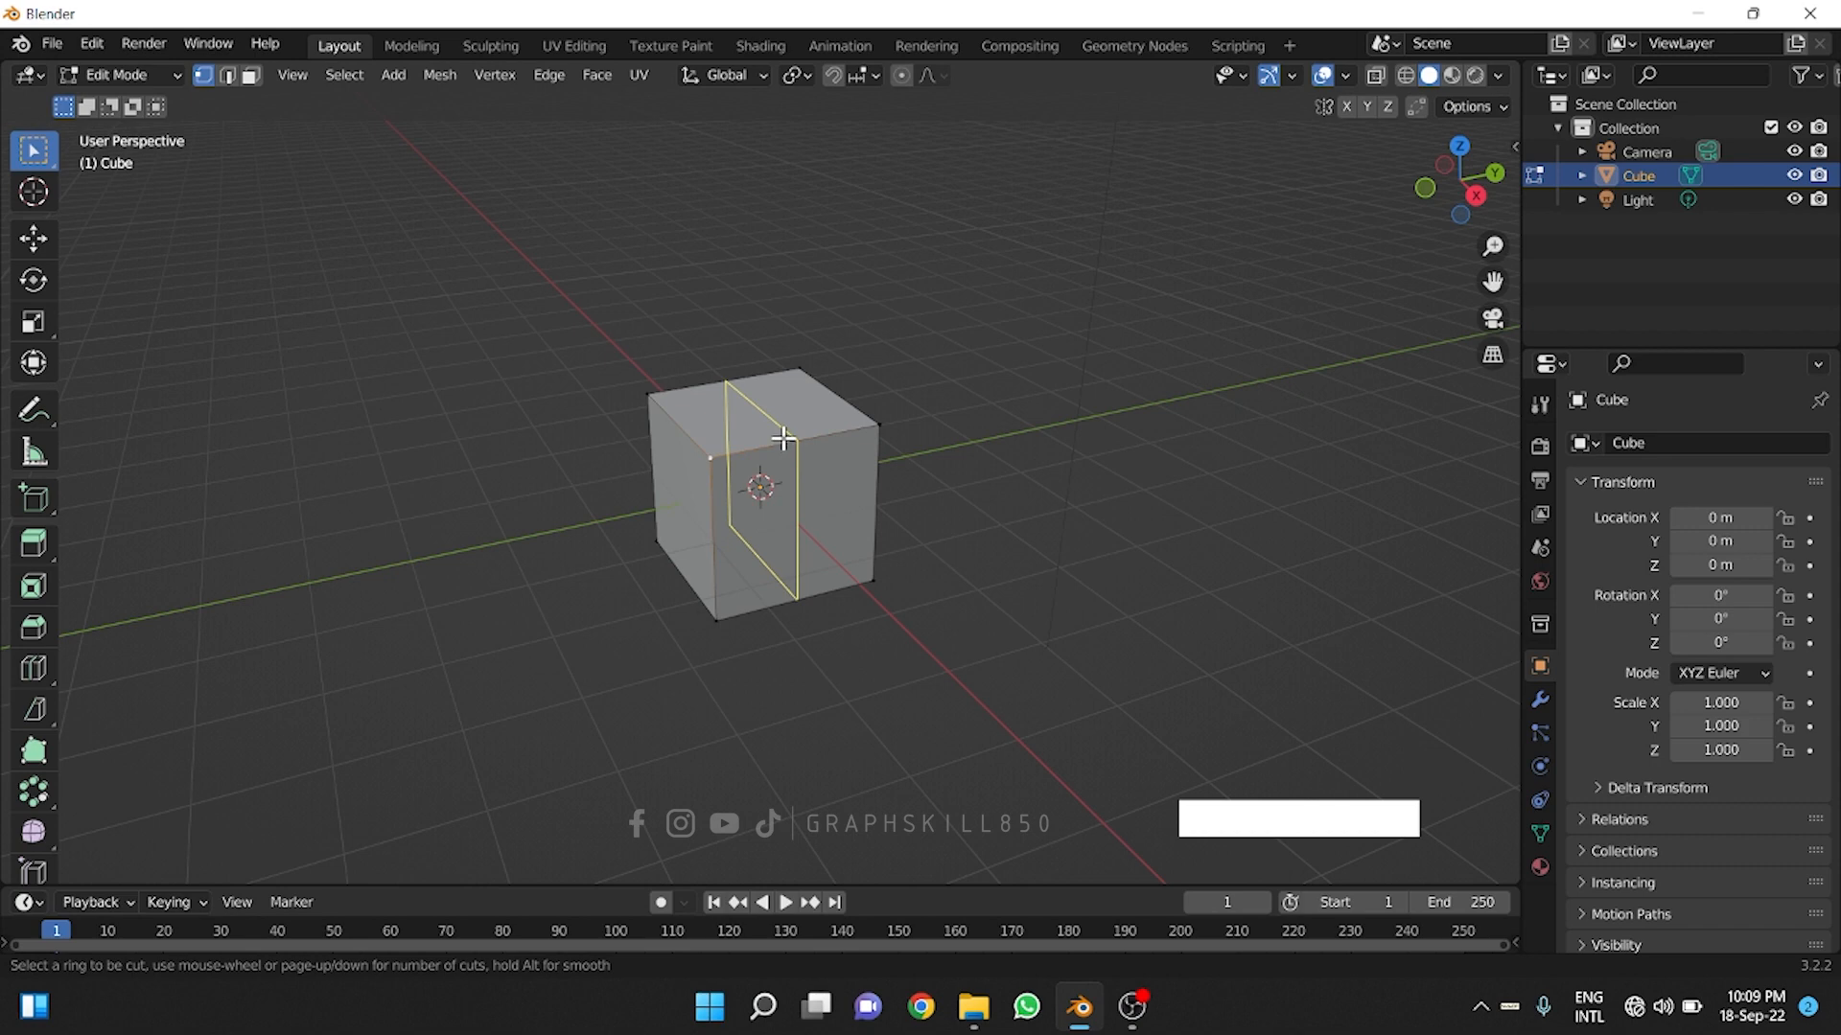
scroll(784, 438, up, 1)
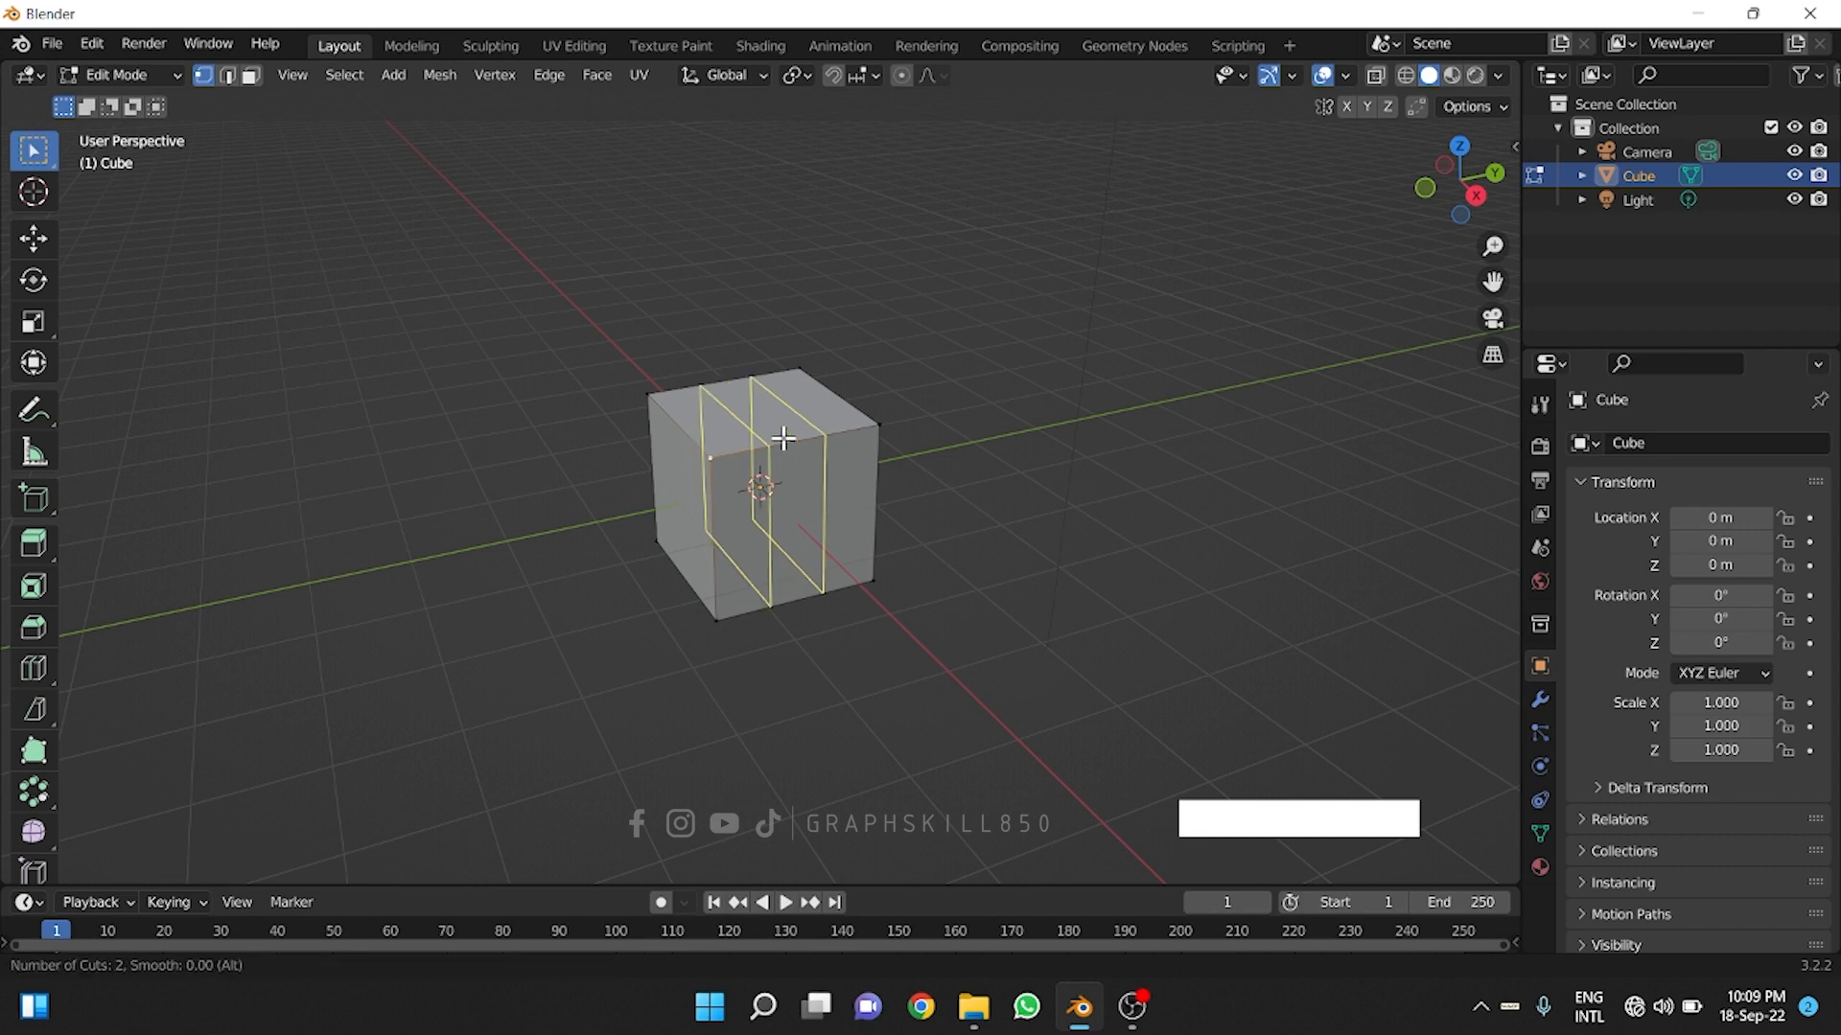
scroll(783, 439, up, 2)
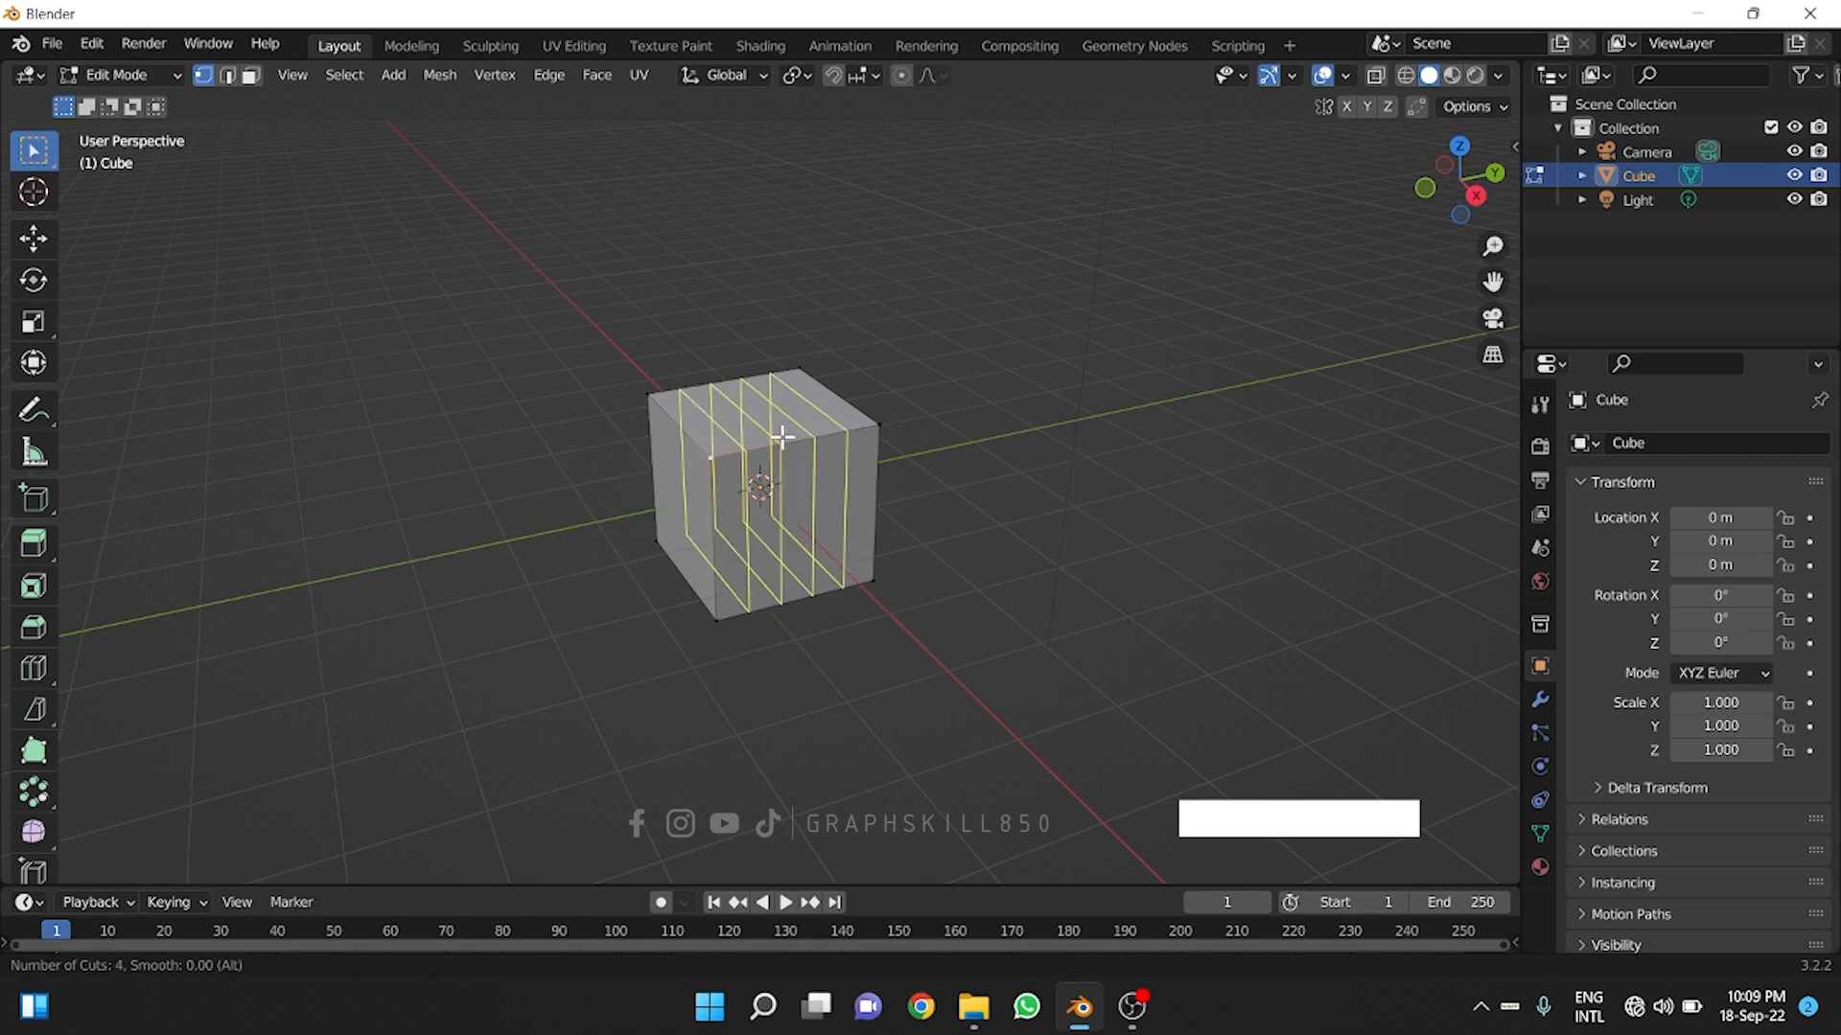
scroll(781, 436, up, 5)
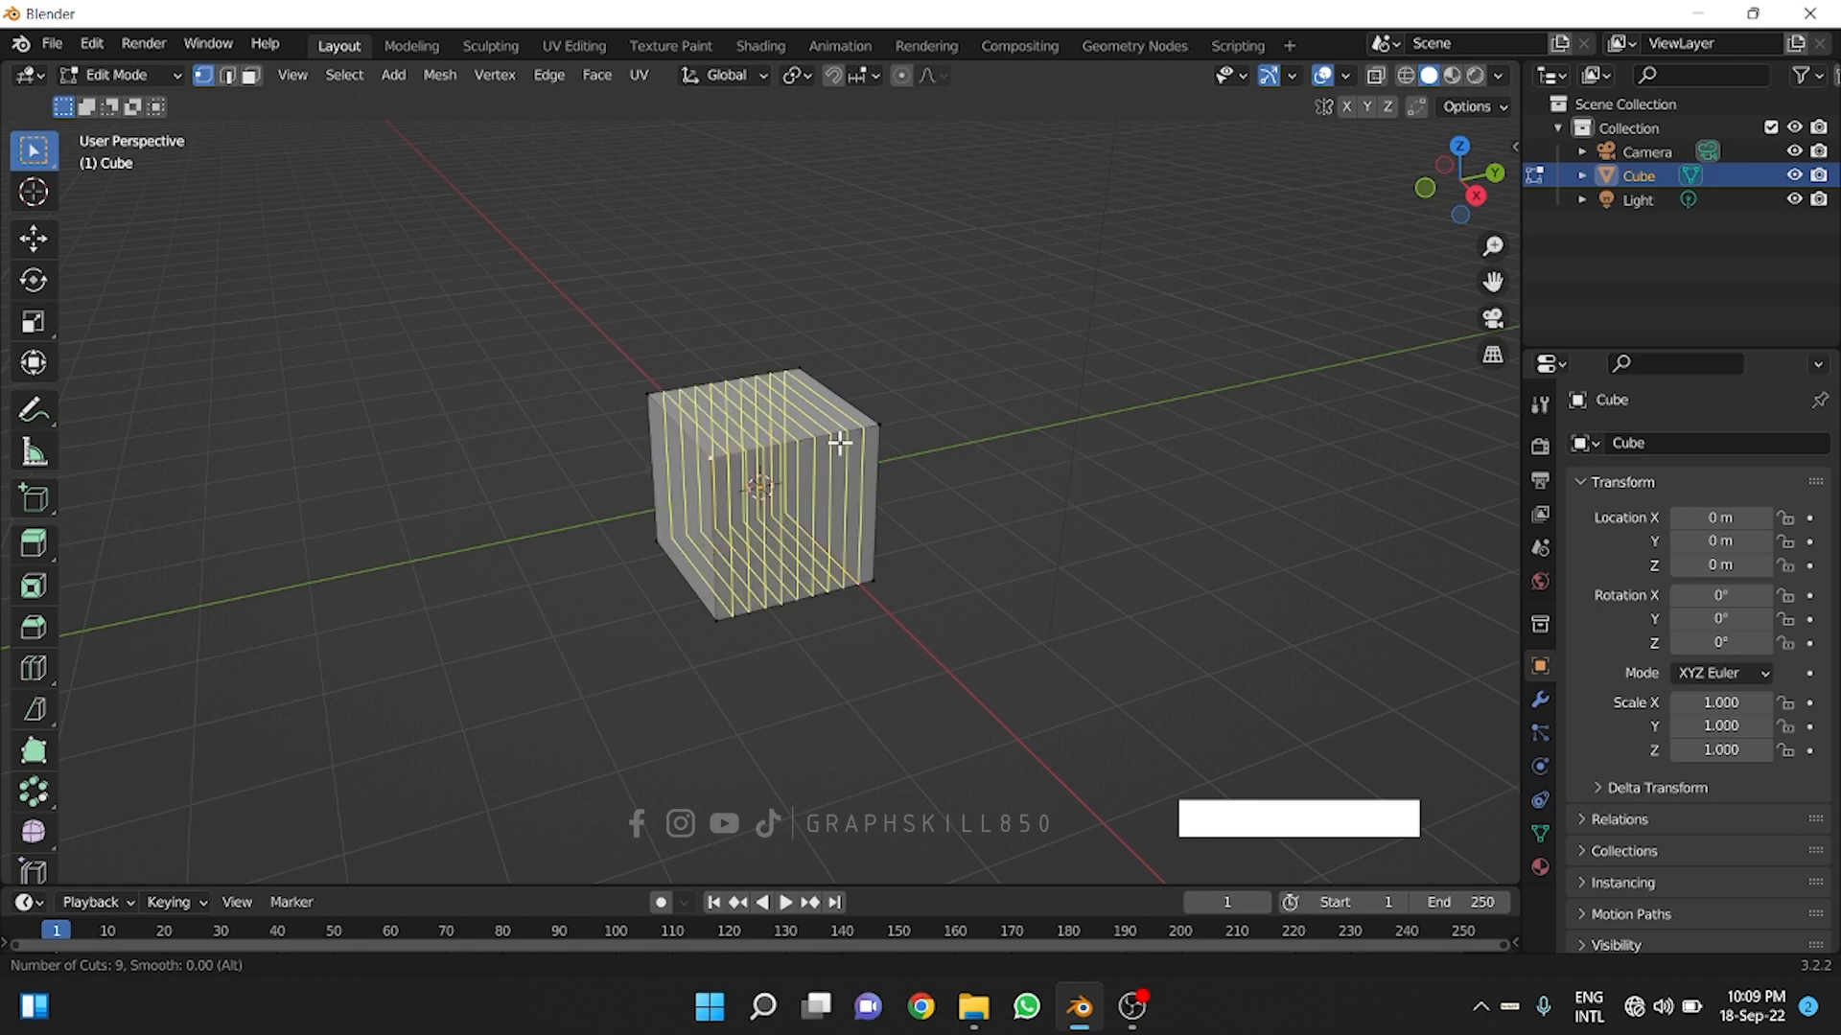
scroll(799, 451, down, 5)
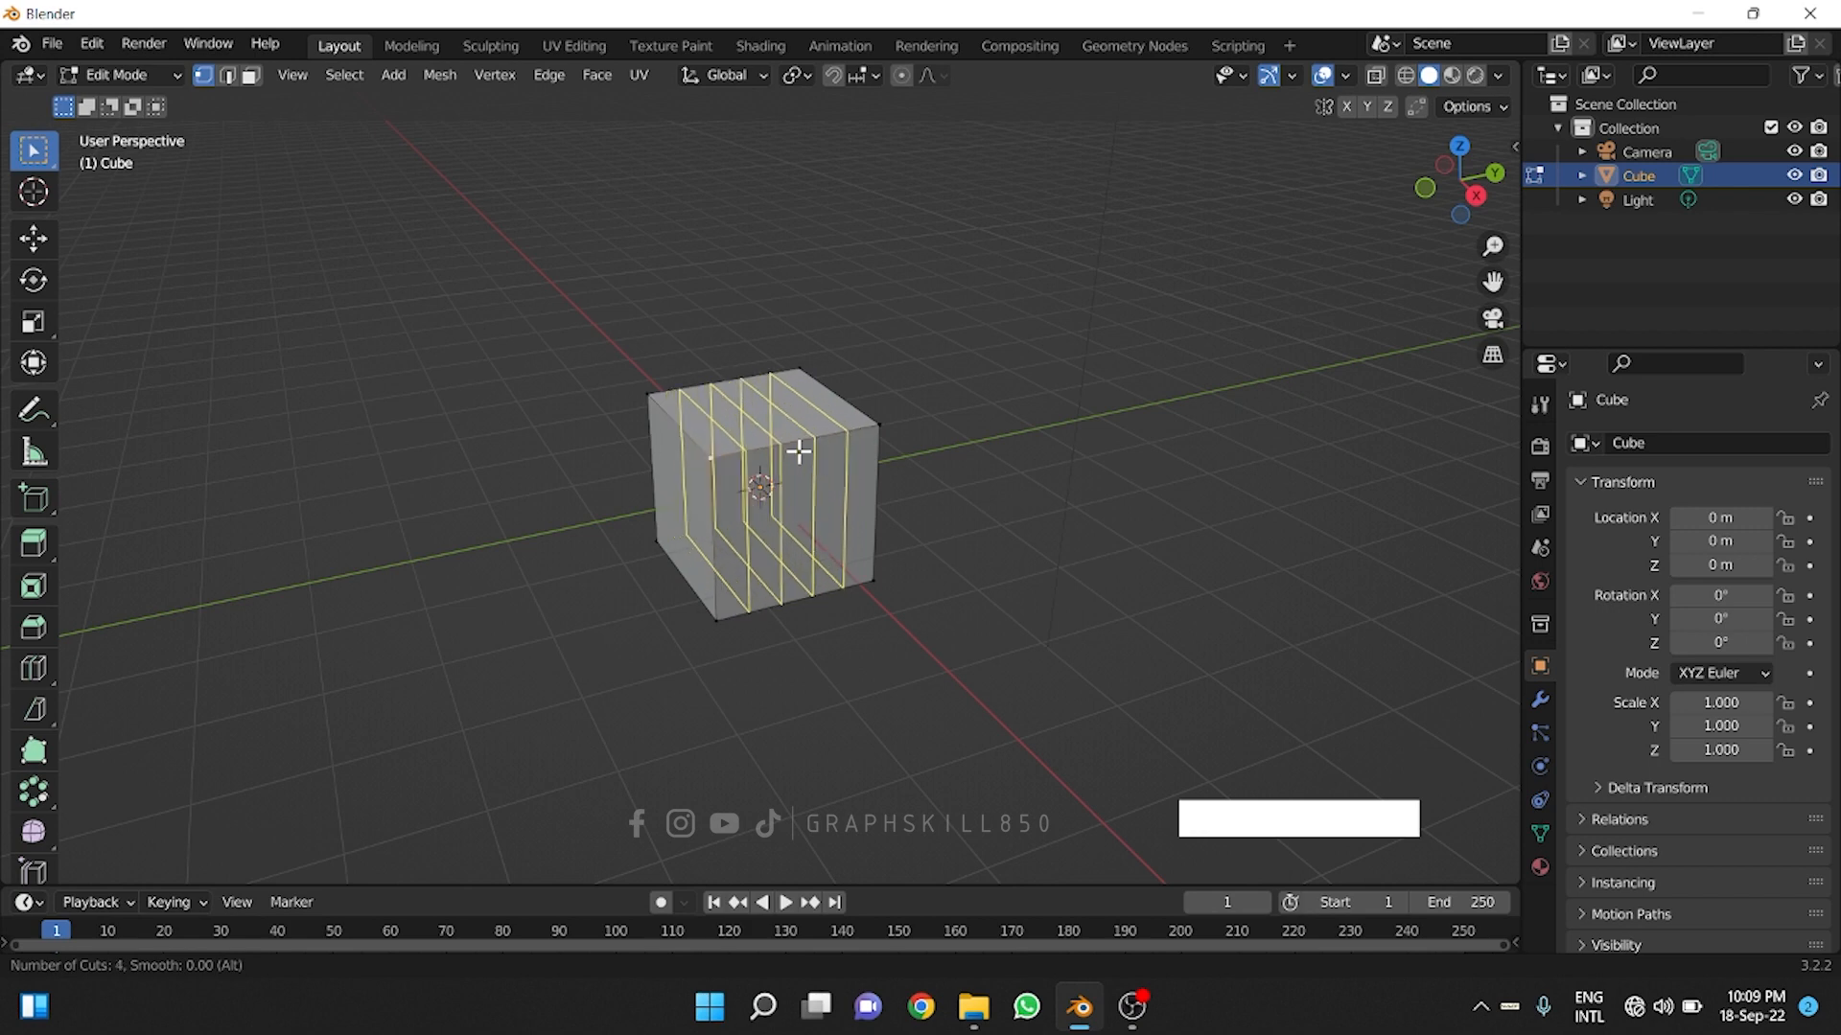
scroll(799, 450, up, 3)
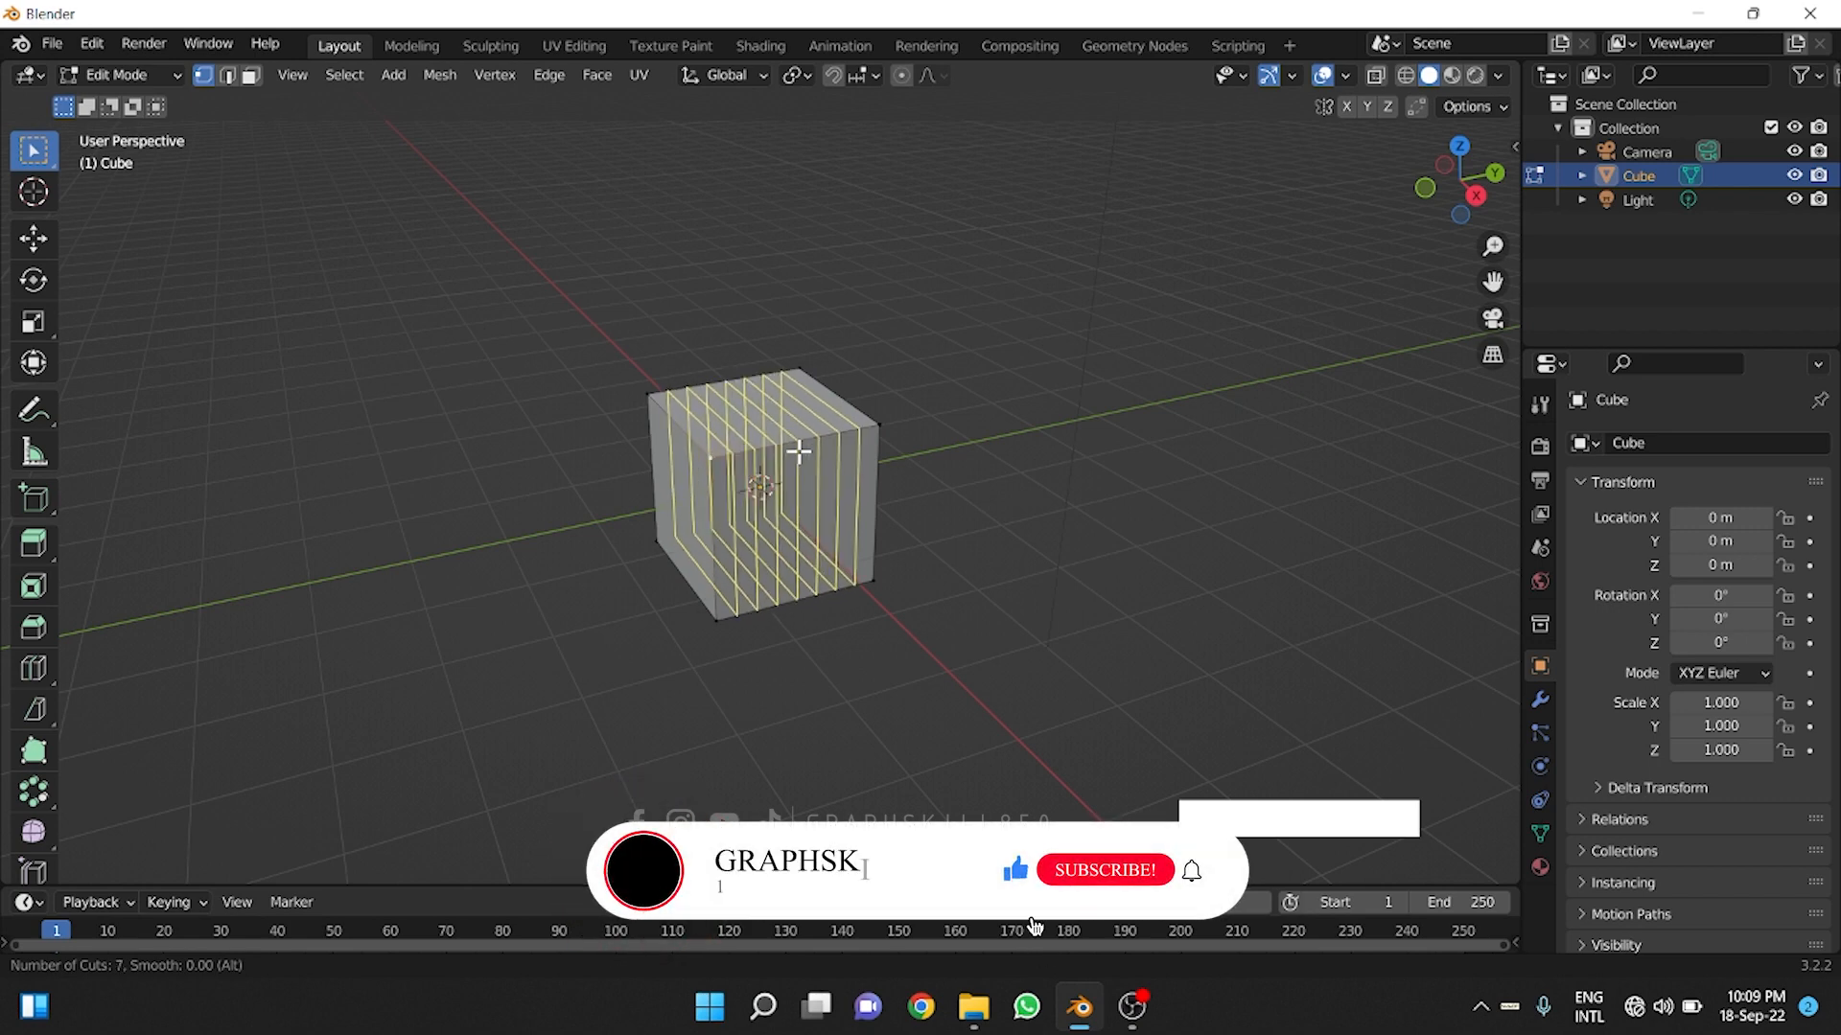
scroll(798, 451, down, 2)
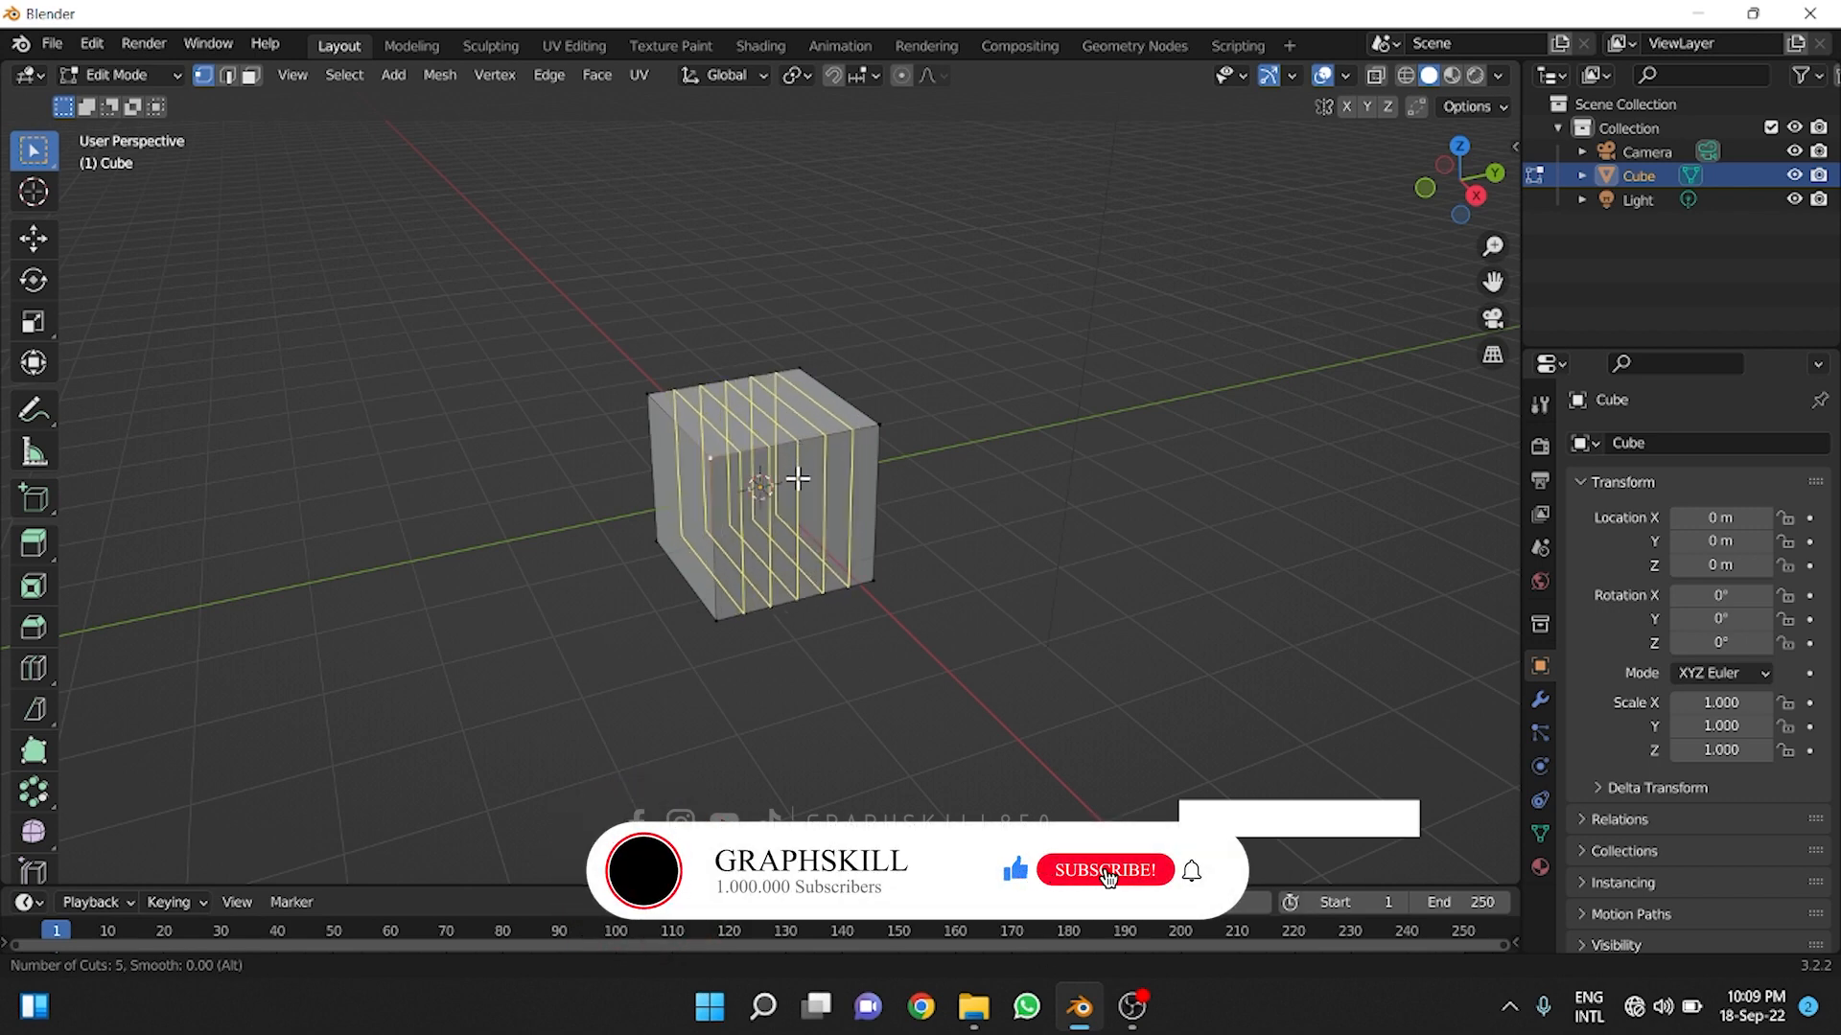
scroll(797, 479, down, 2)
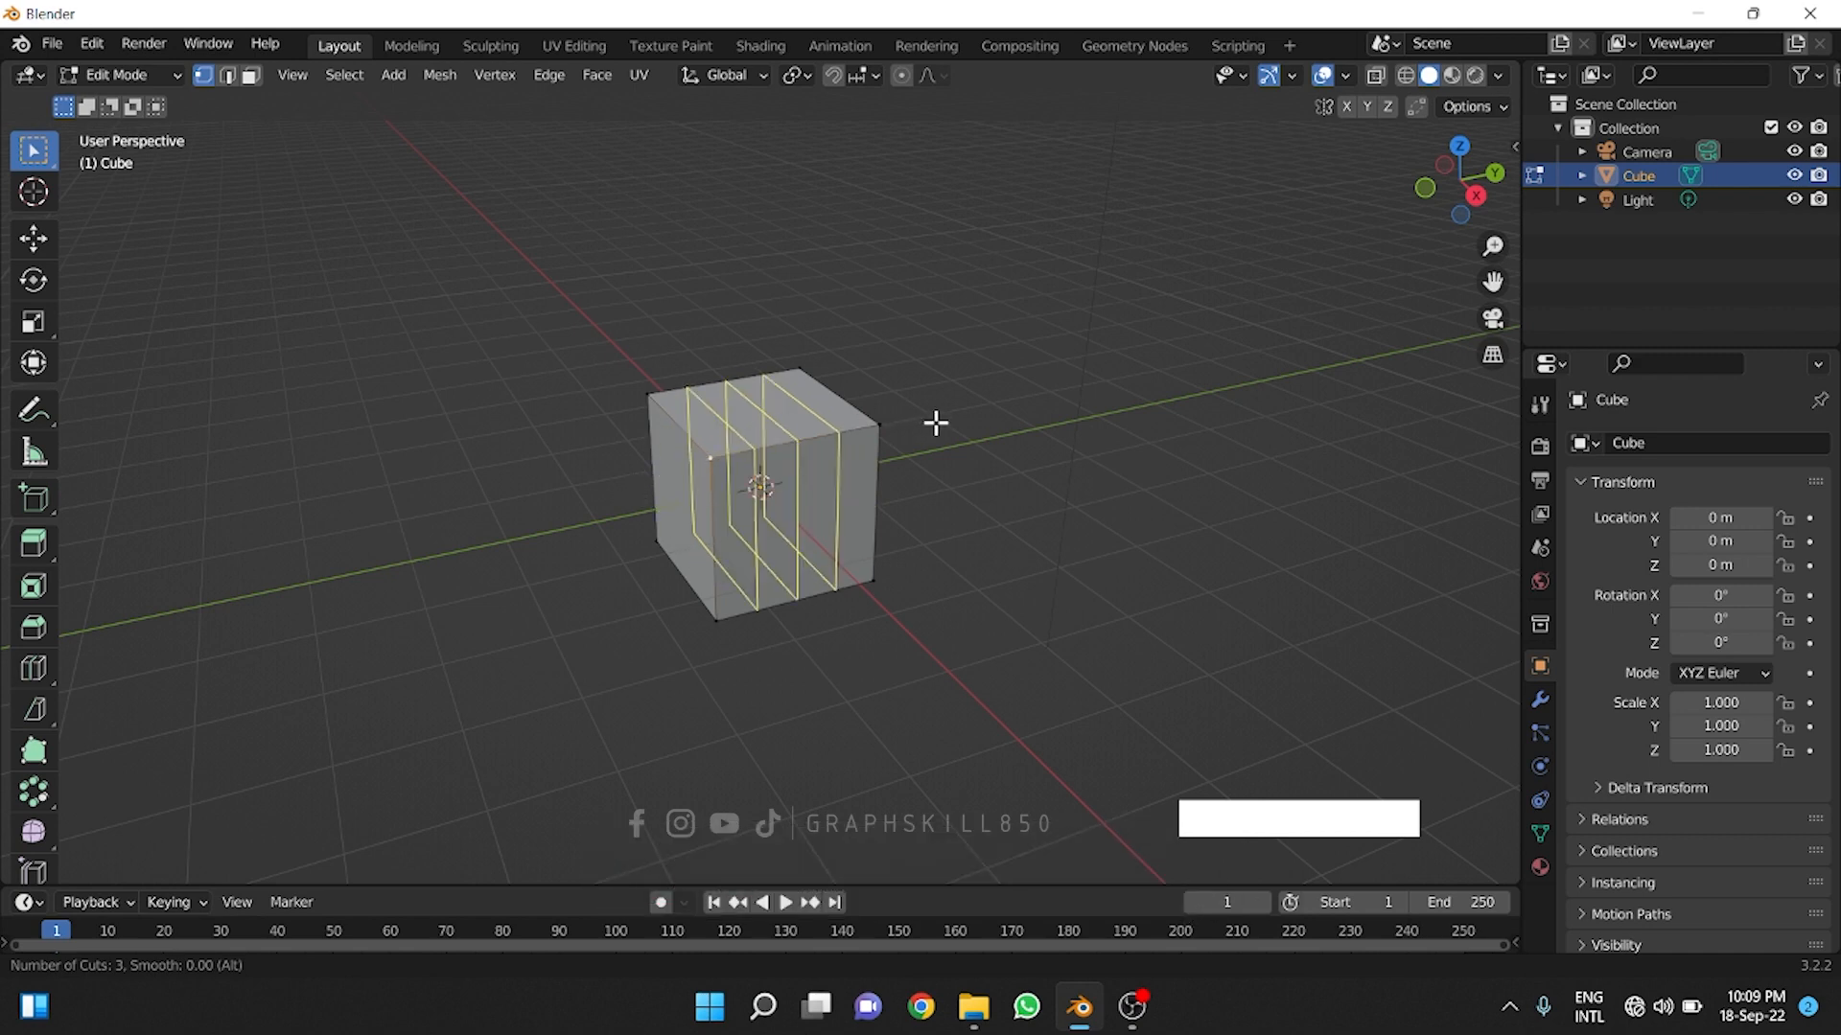
click(802, 439)
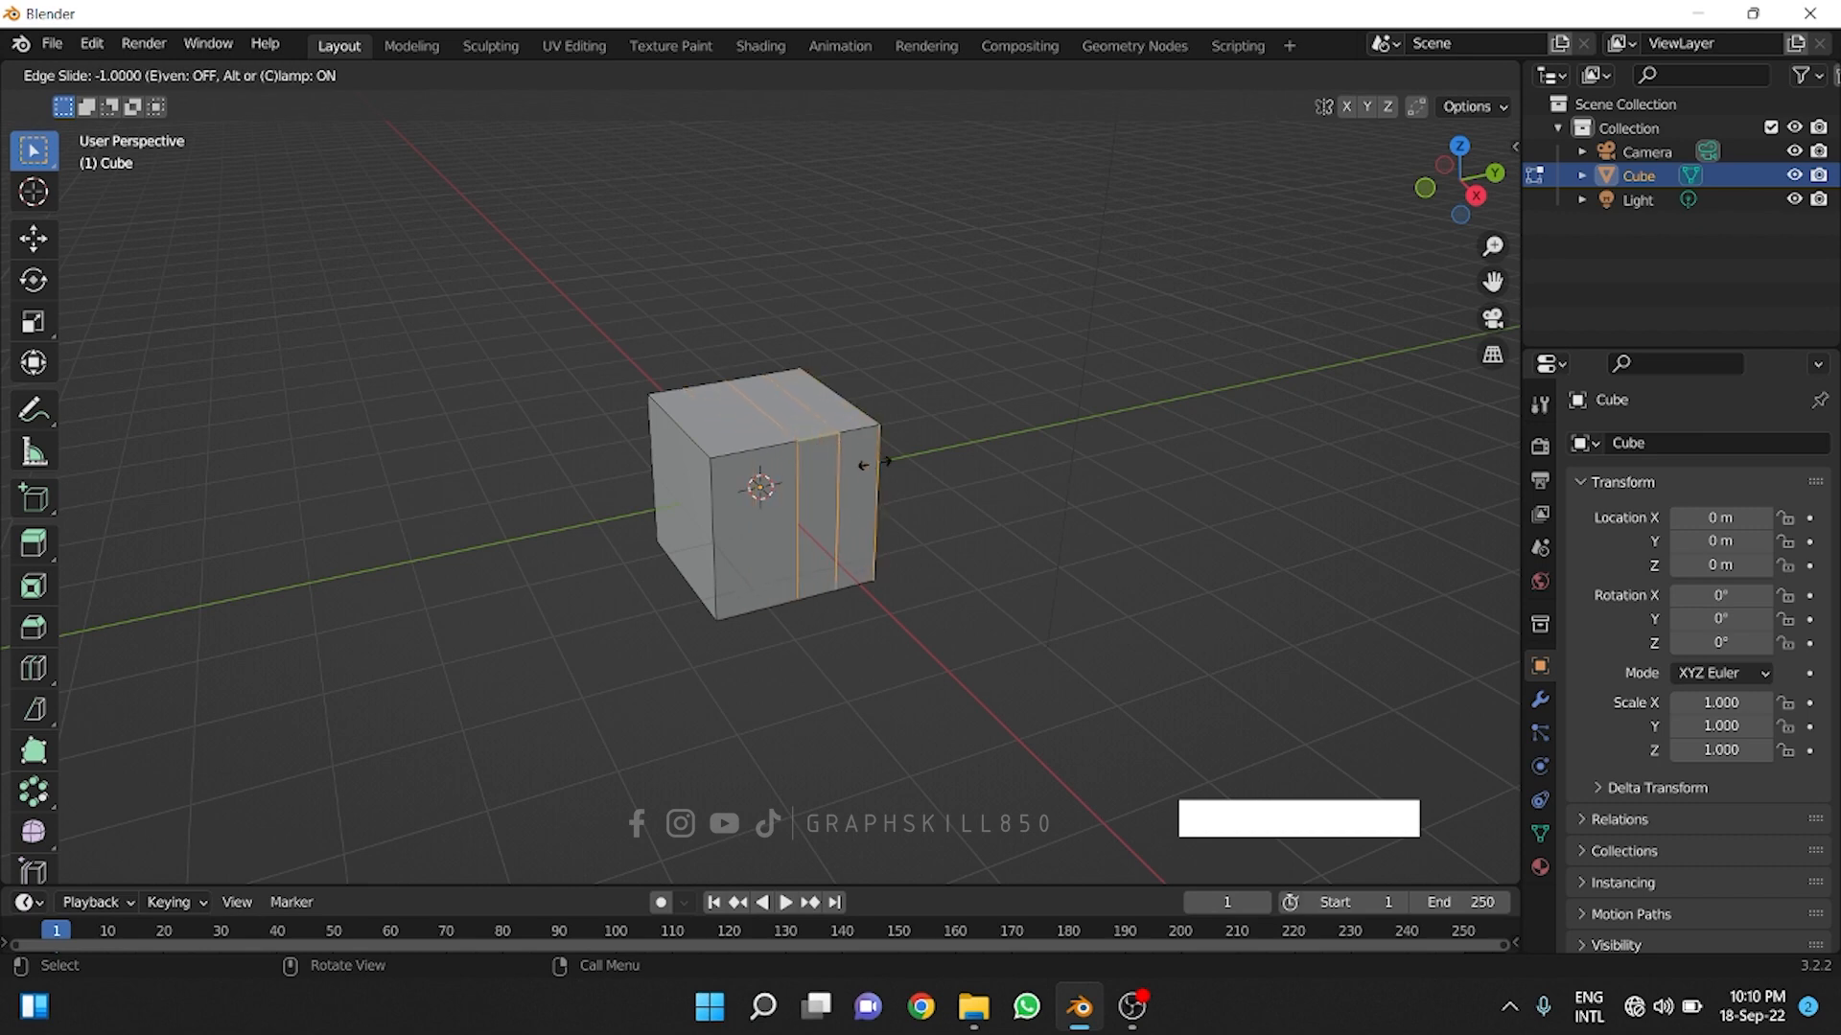
right_click(957, 474)
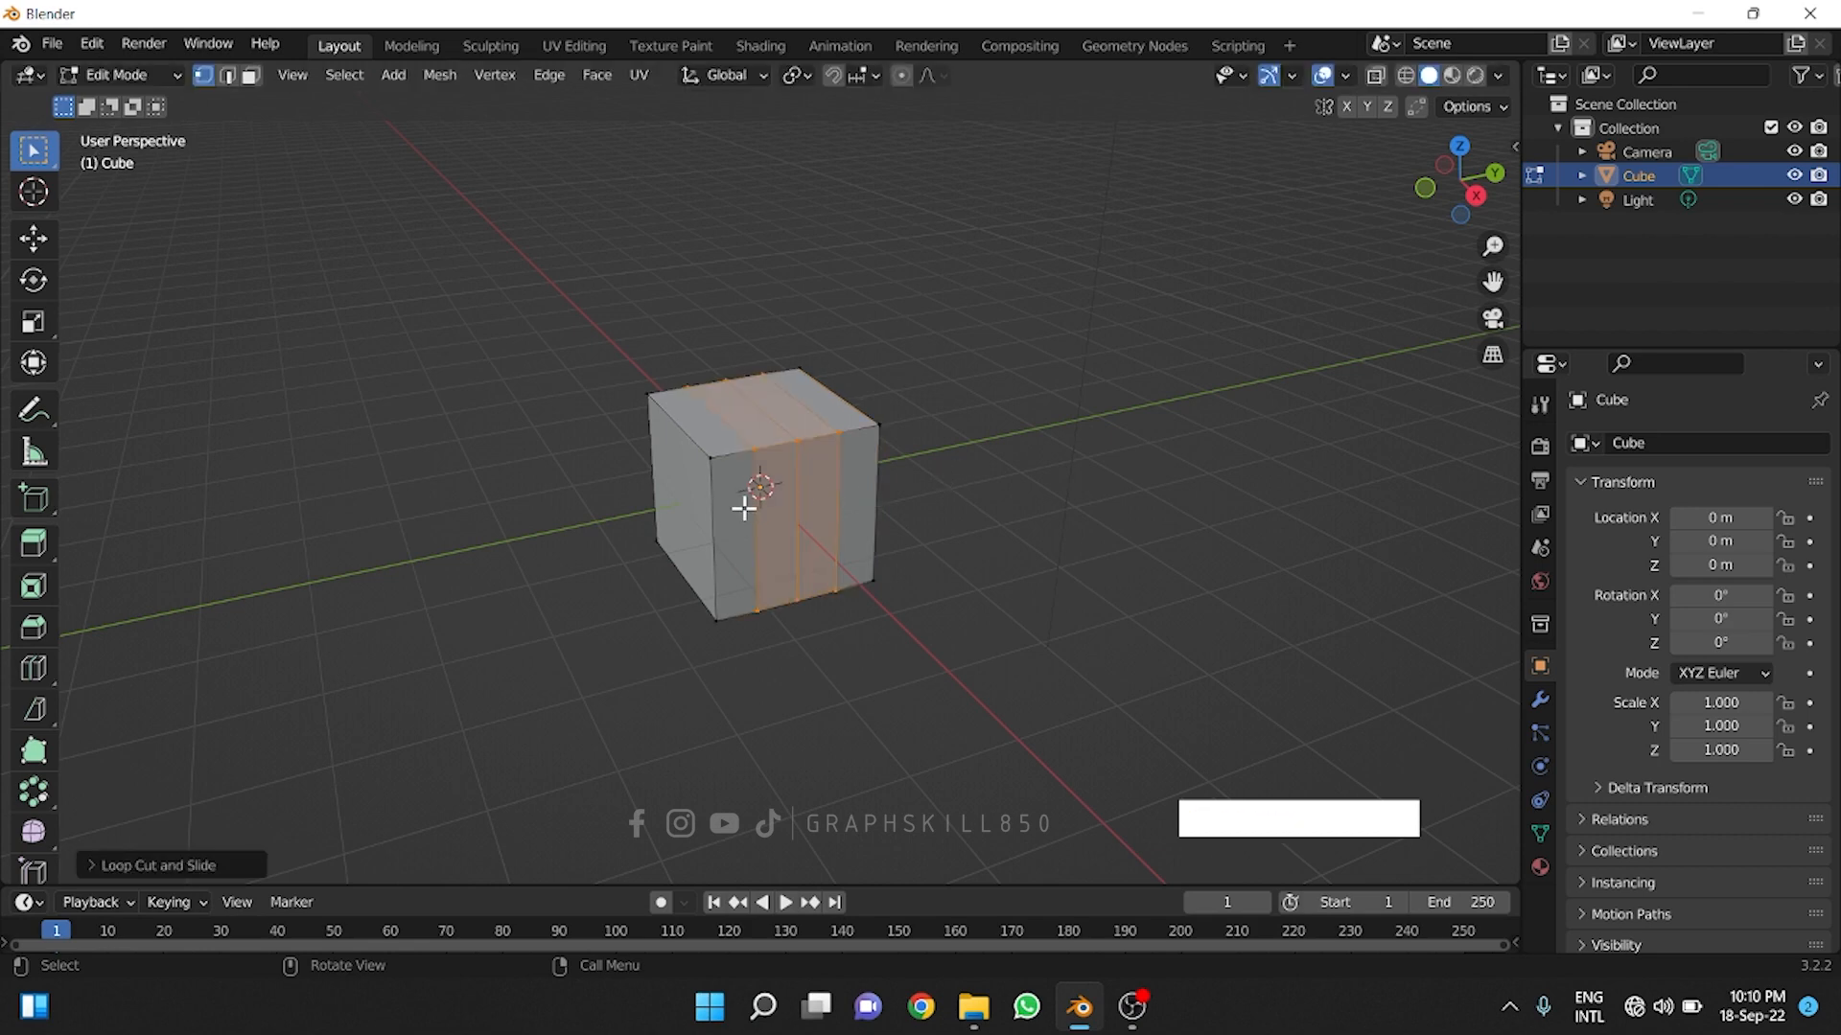
- Add three evenly spaced horizontal loop cuts around the cube's height, with no edge slide
key(ctrl)
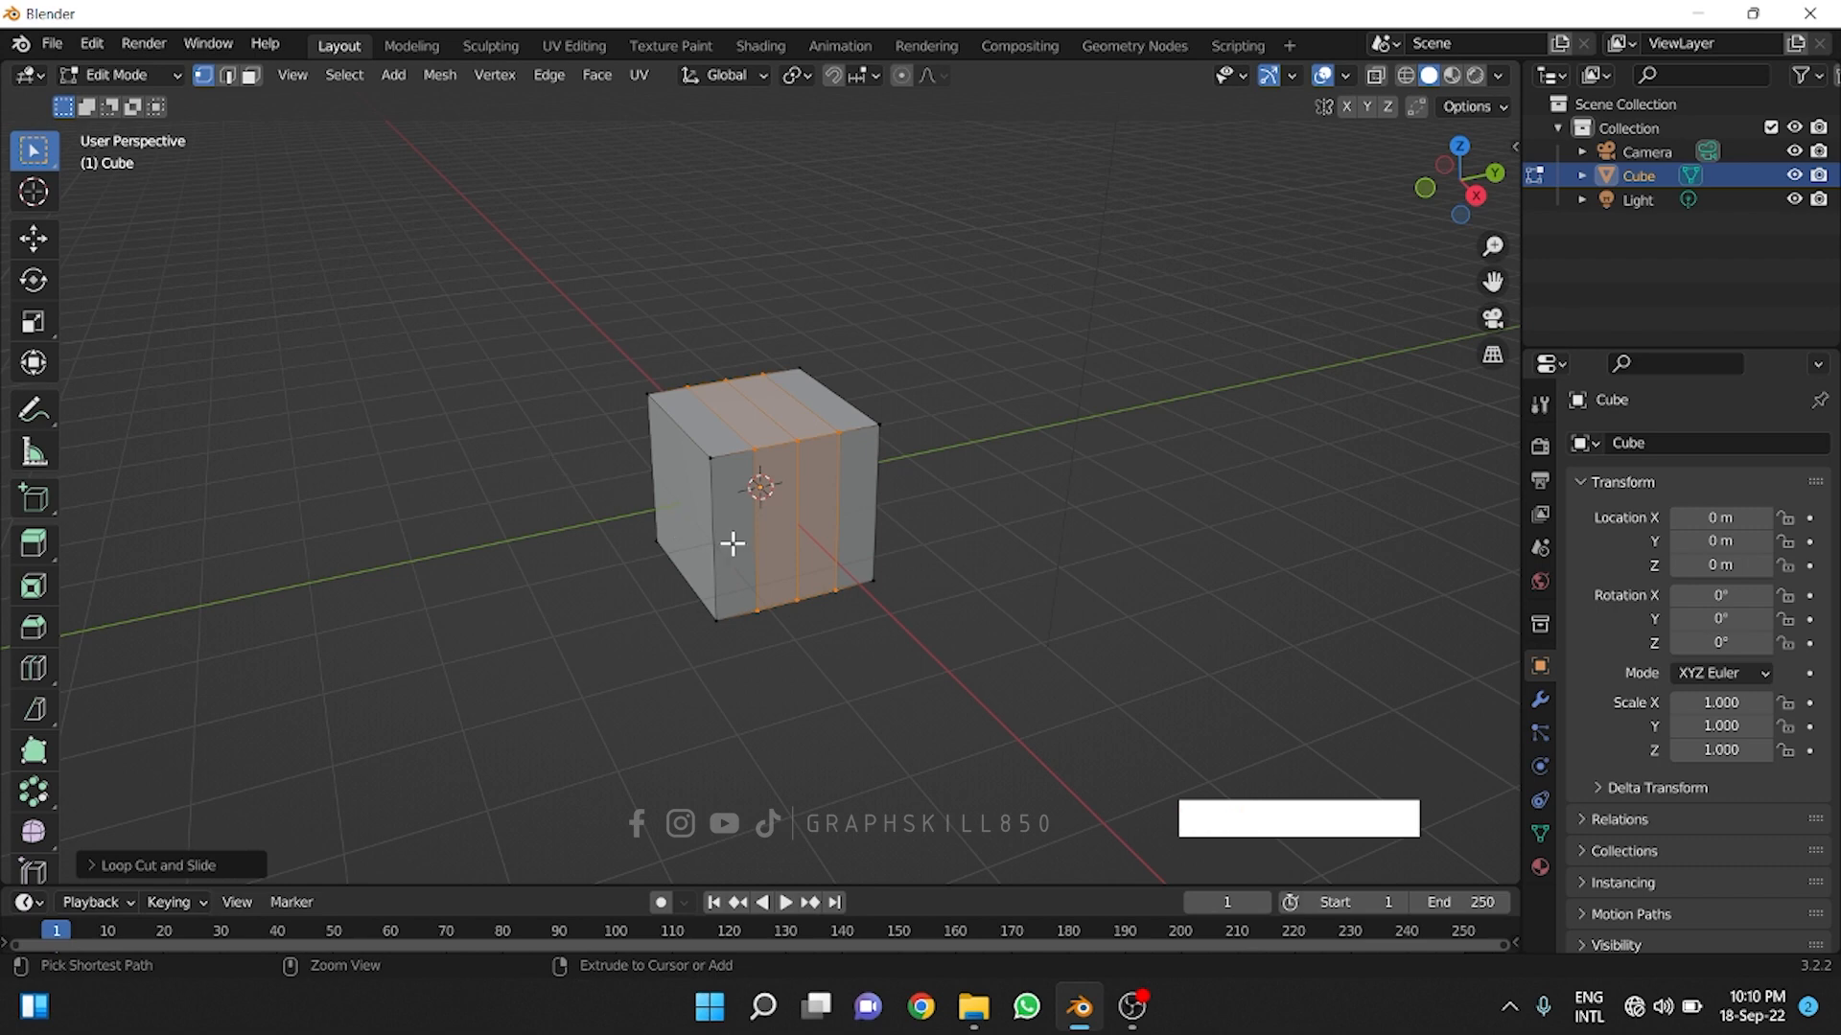
key(ctrl+r)
scroll(732, 540, up, 1)
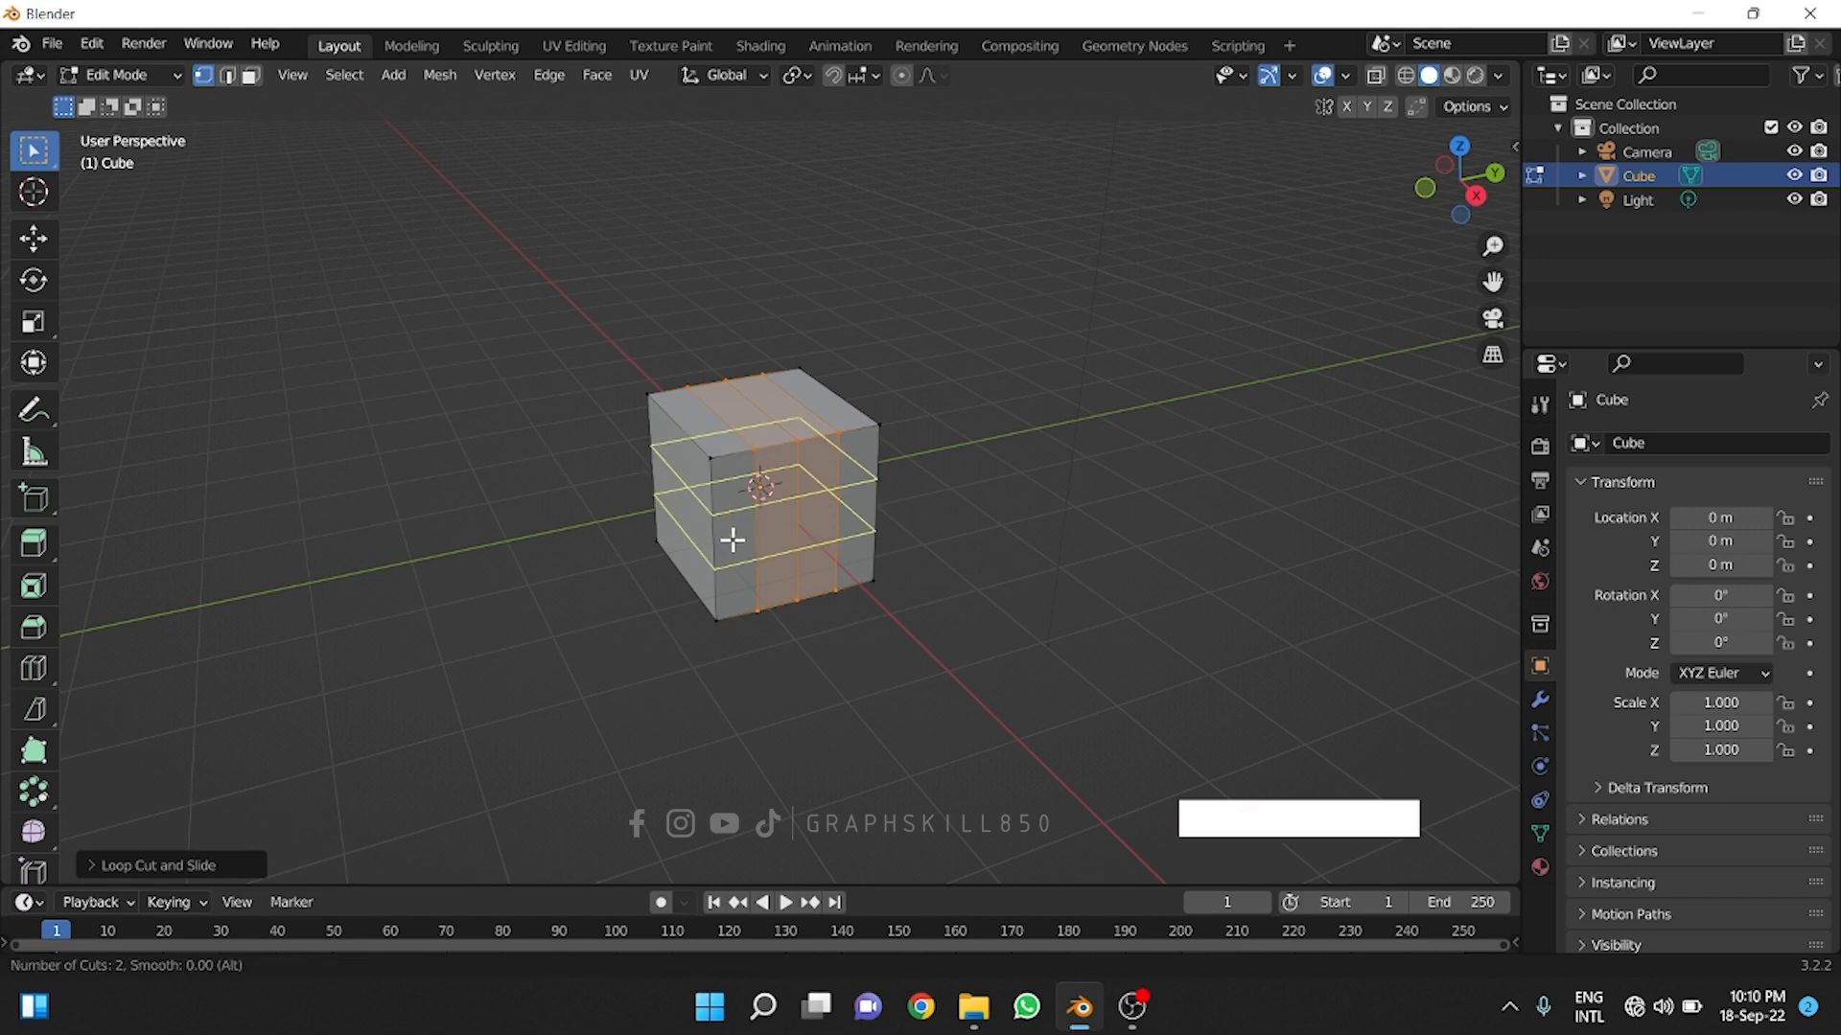
scroll(732, 540, up, 1)
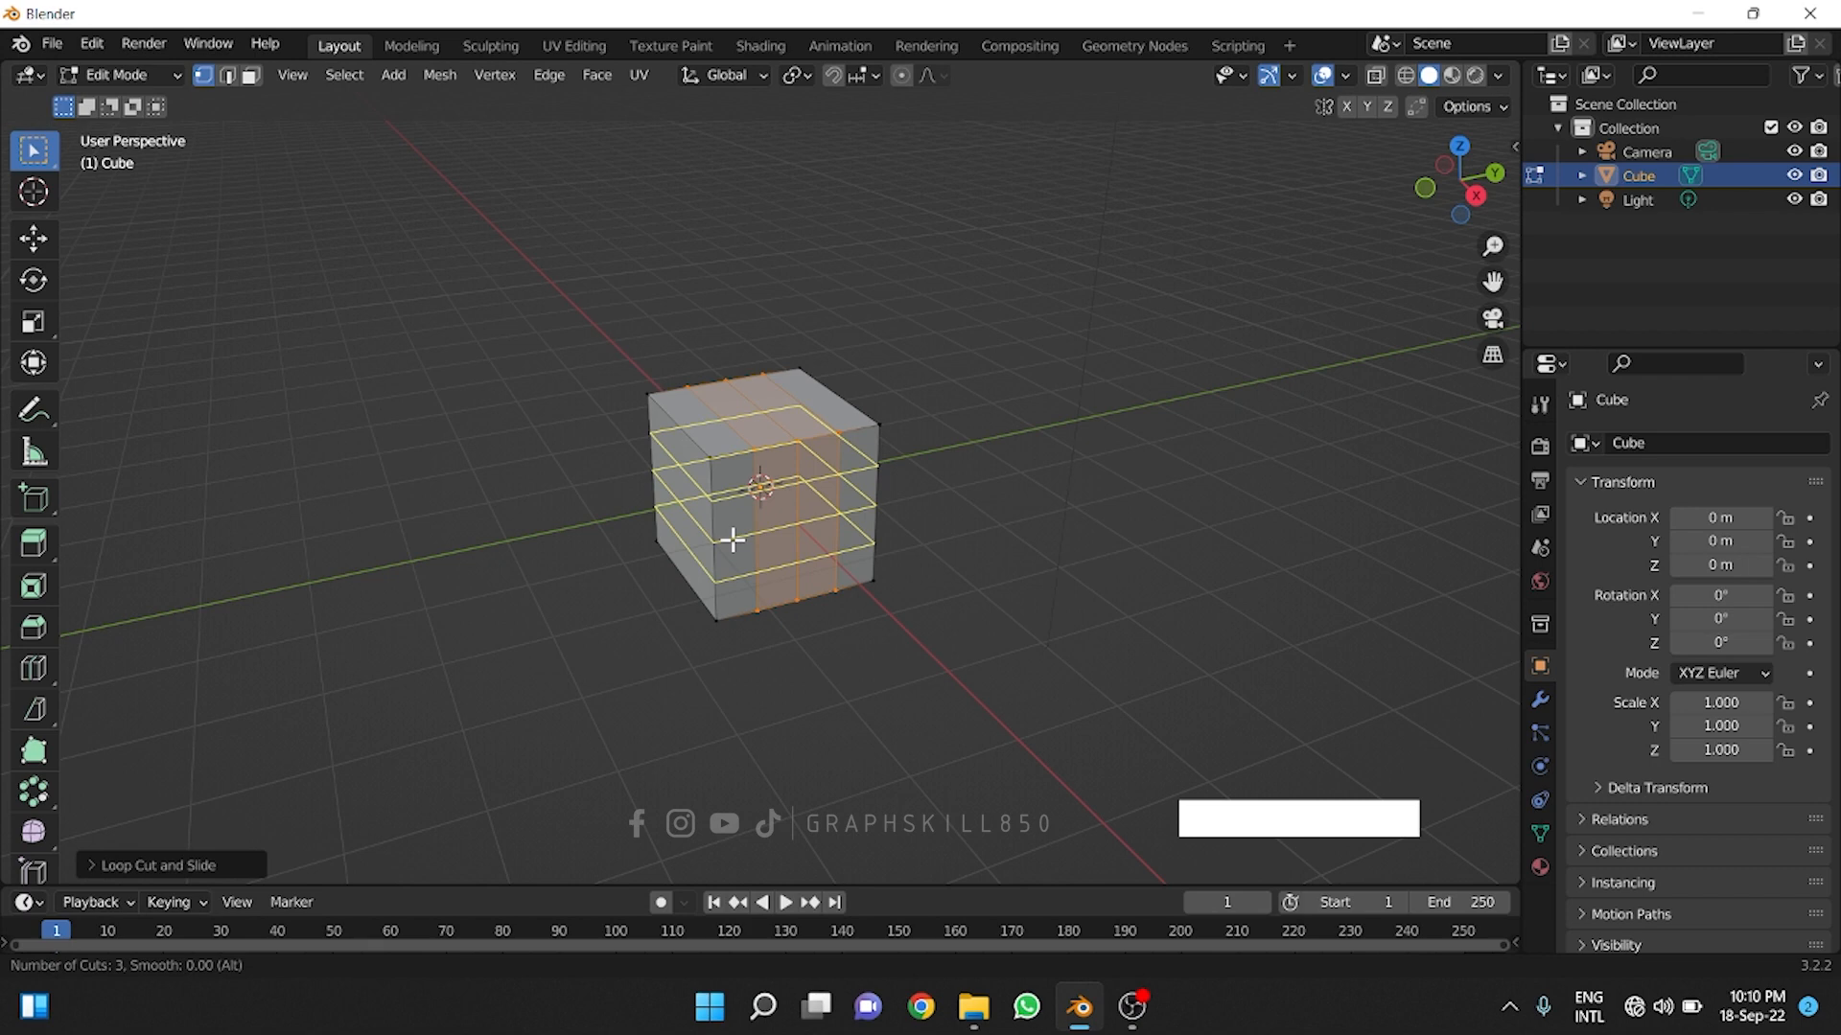
click(702, 557)
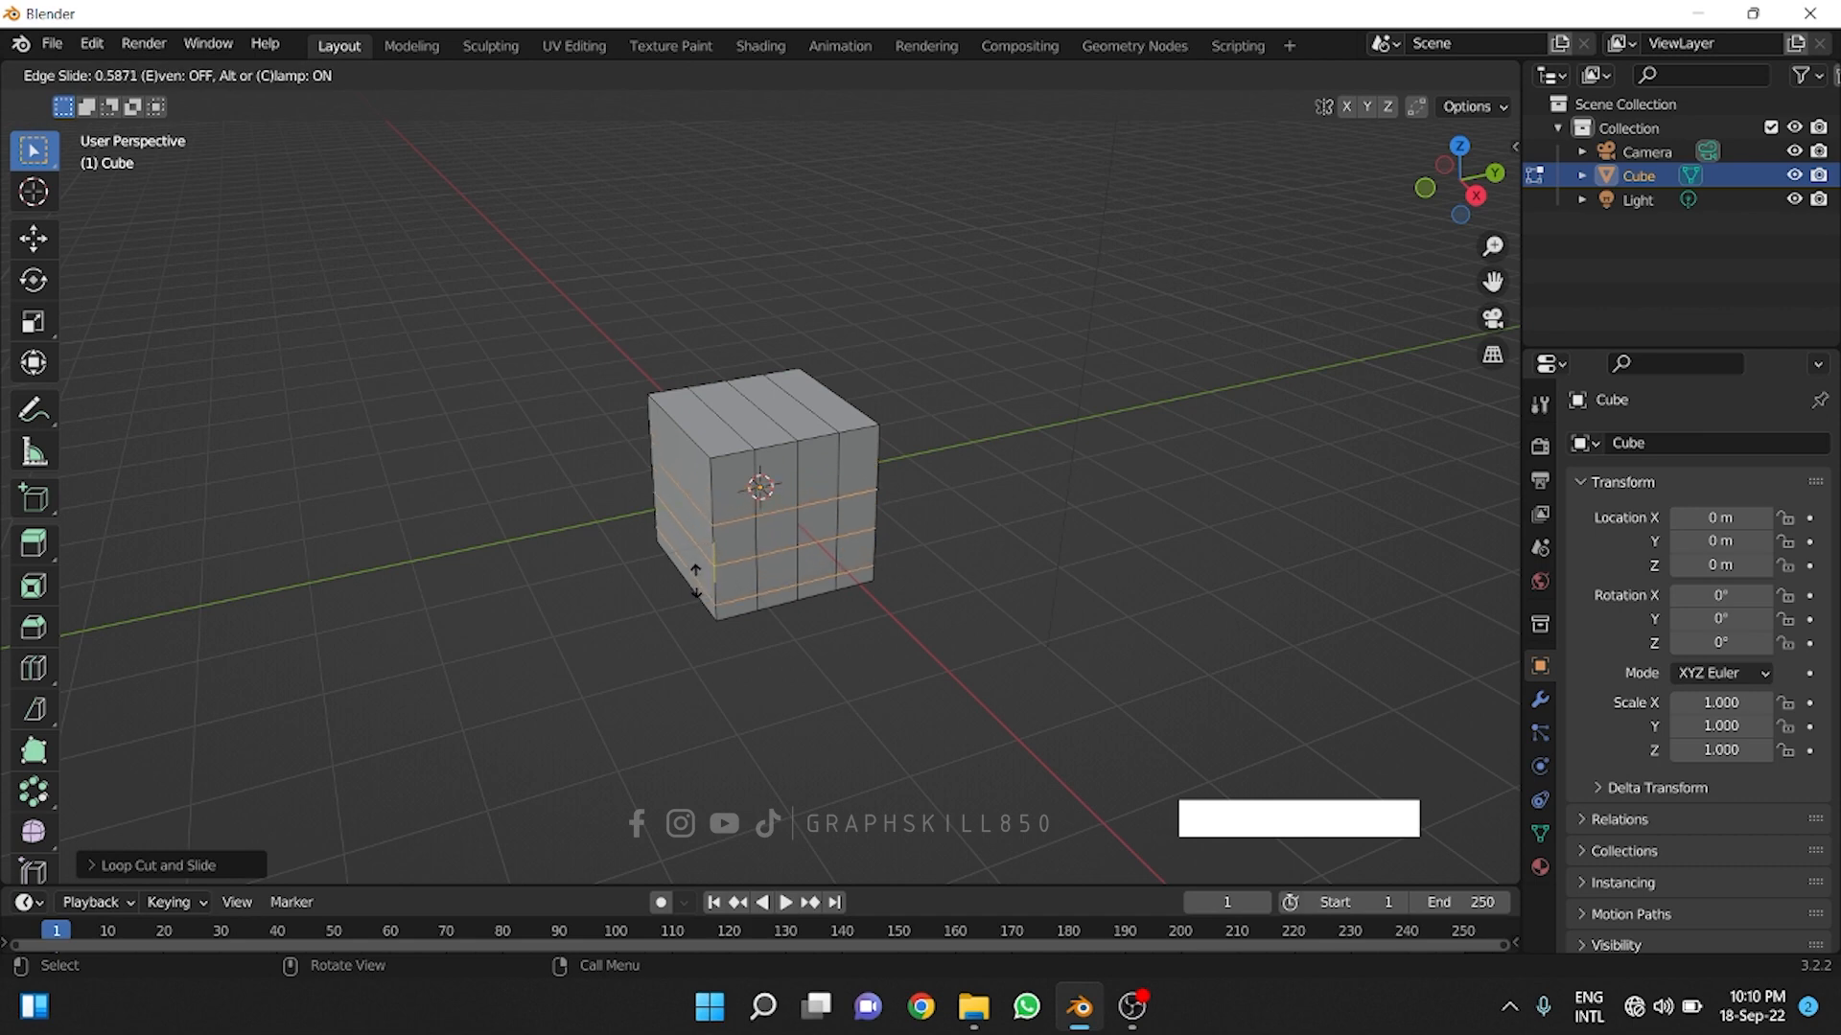
right_click(696, 580)
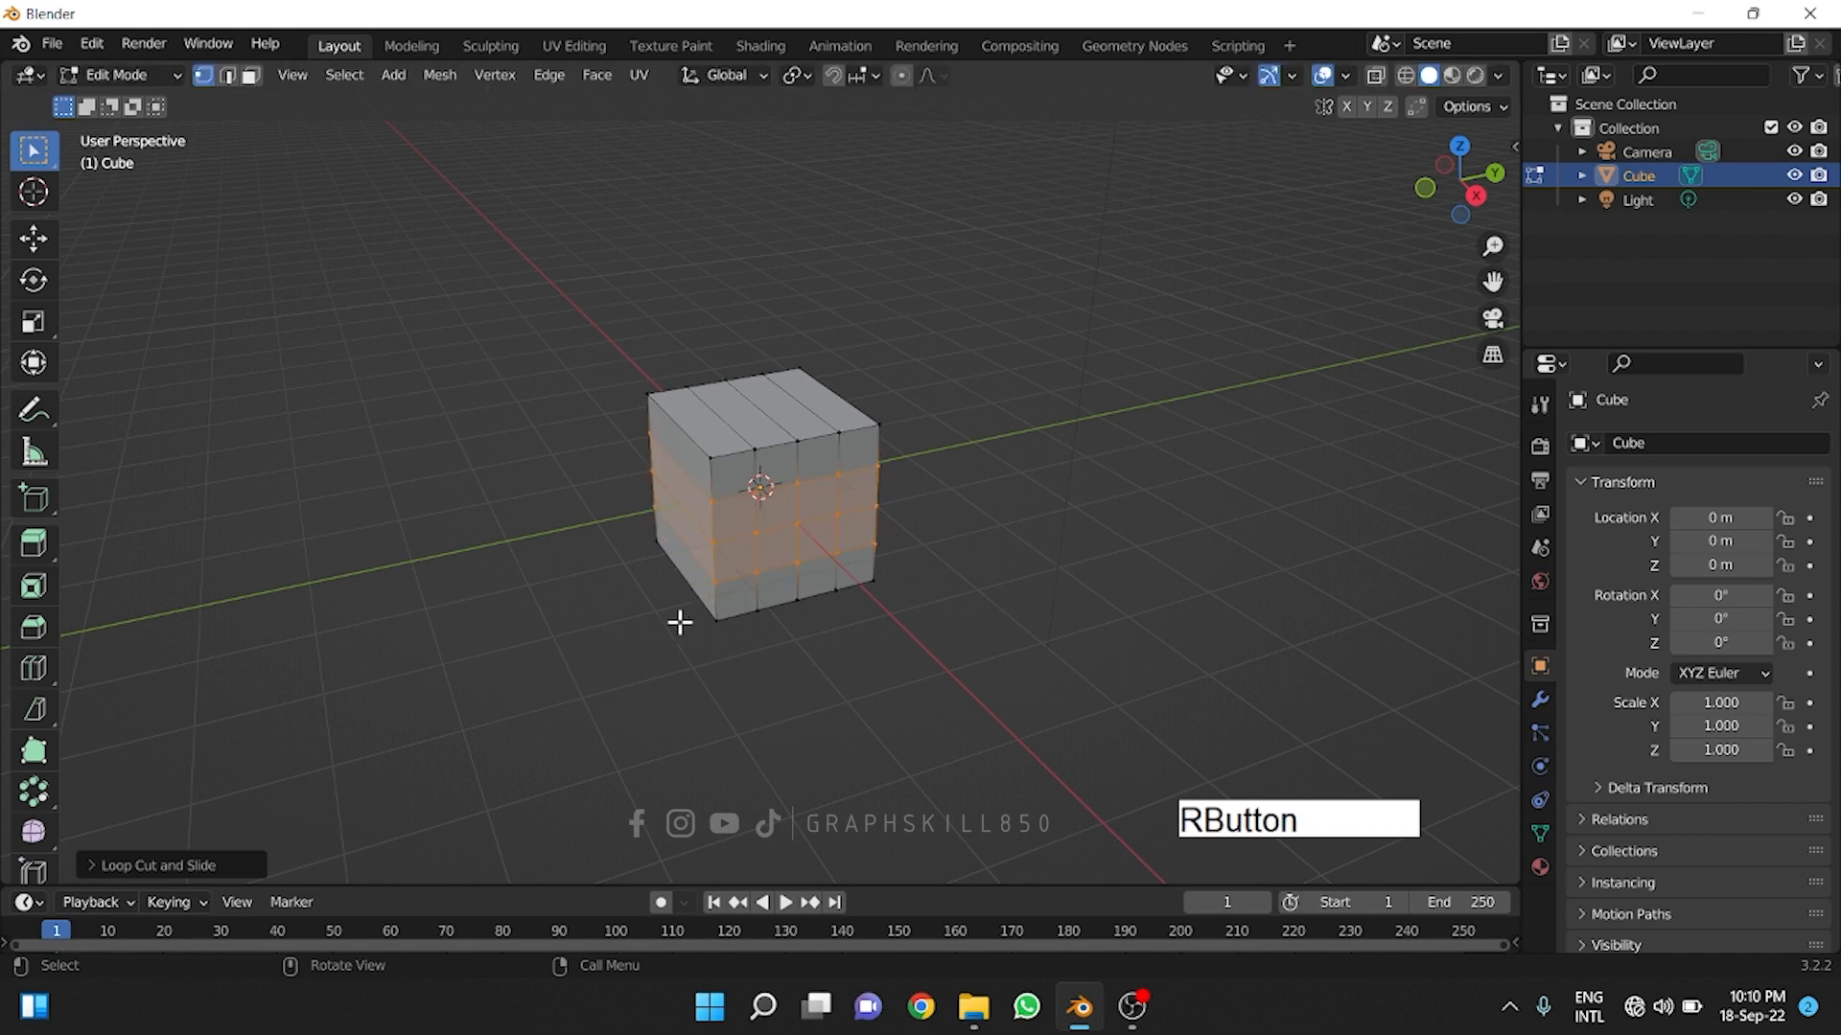
- Add three evenly spaced vertical loop cuts along the cube's X direction, with no edge slide
middle_drag(679, 622, 795, 570)
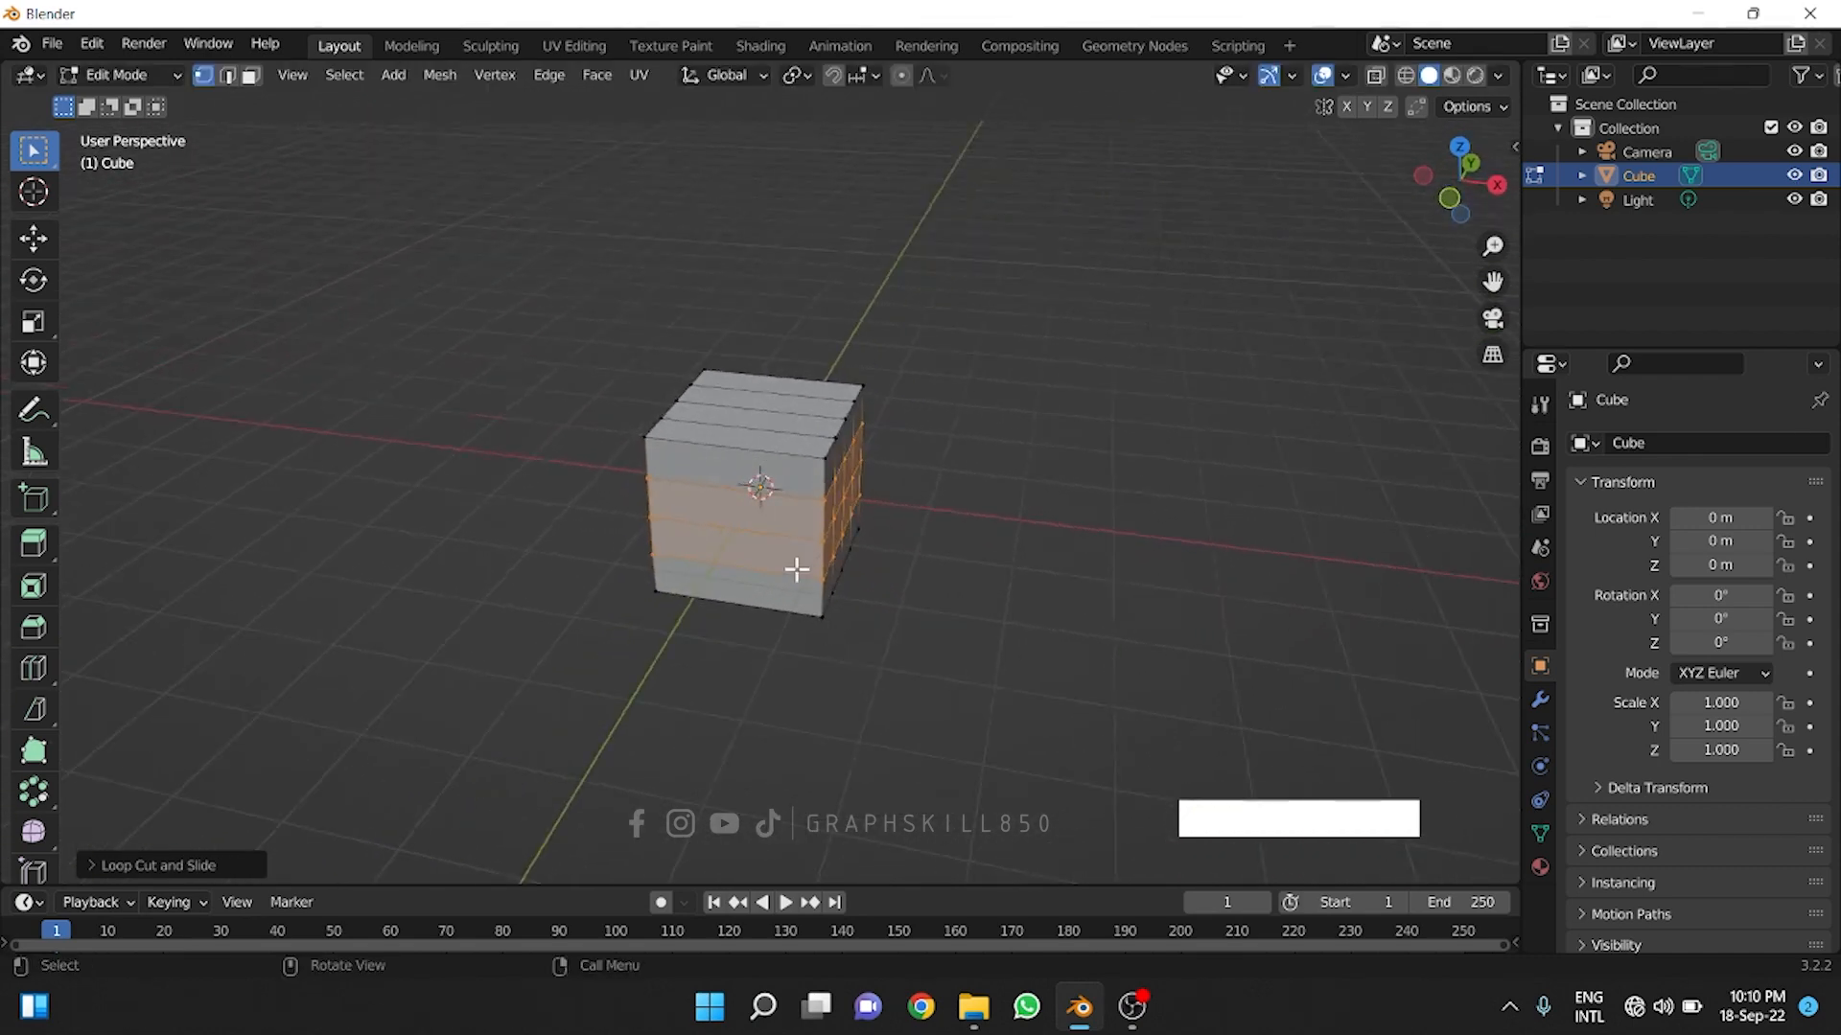
key(ctrl+r)
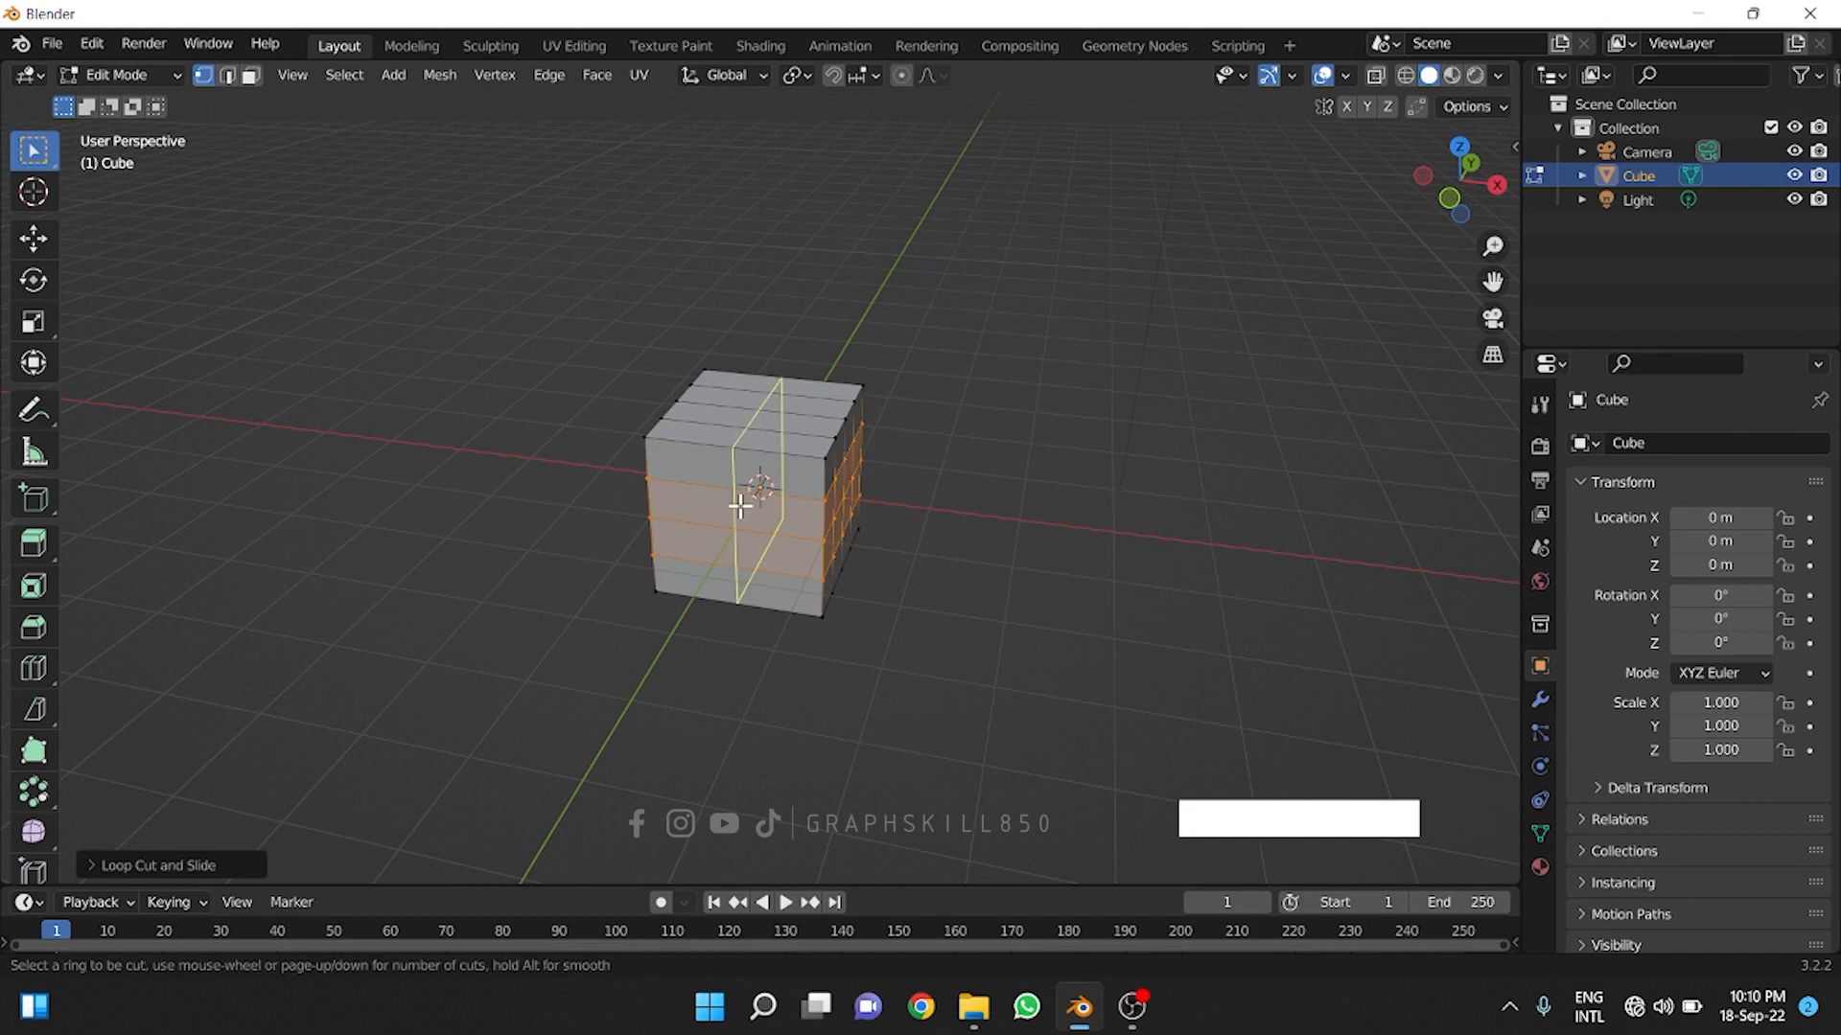
scroll(740, 505, up, 2)
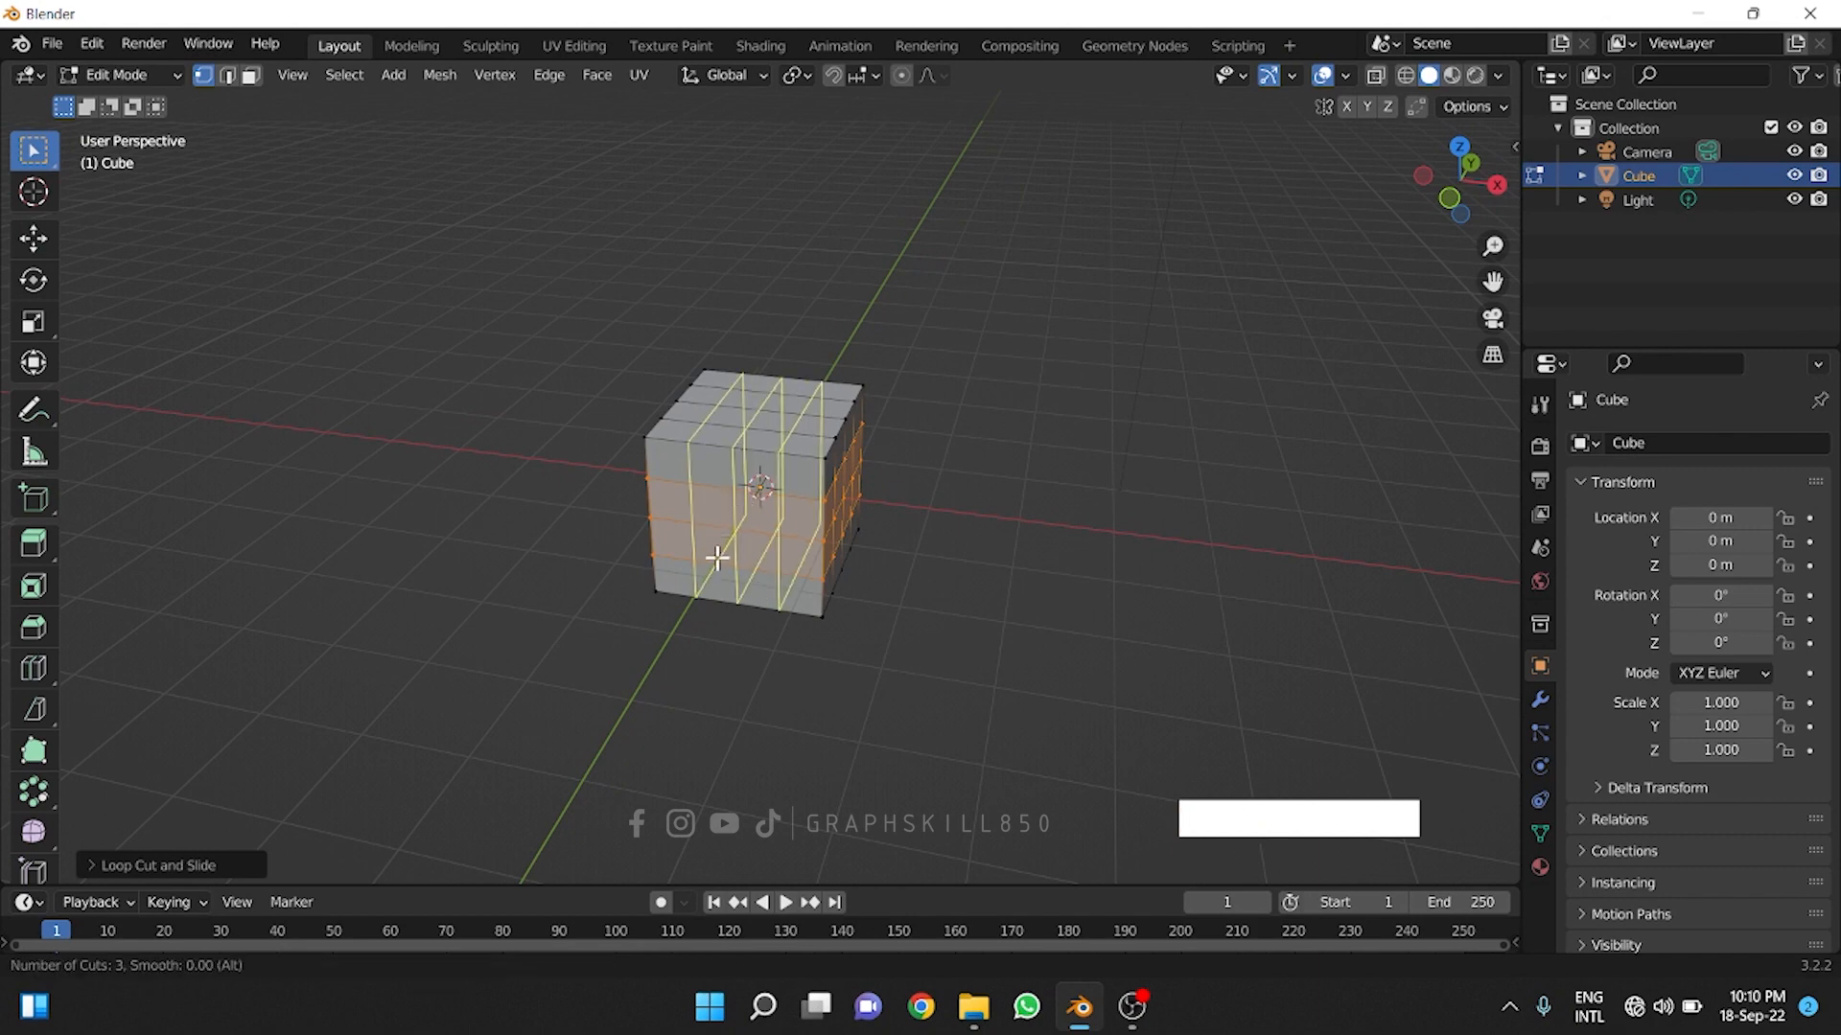
click(717, 598)
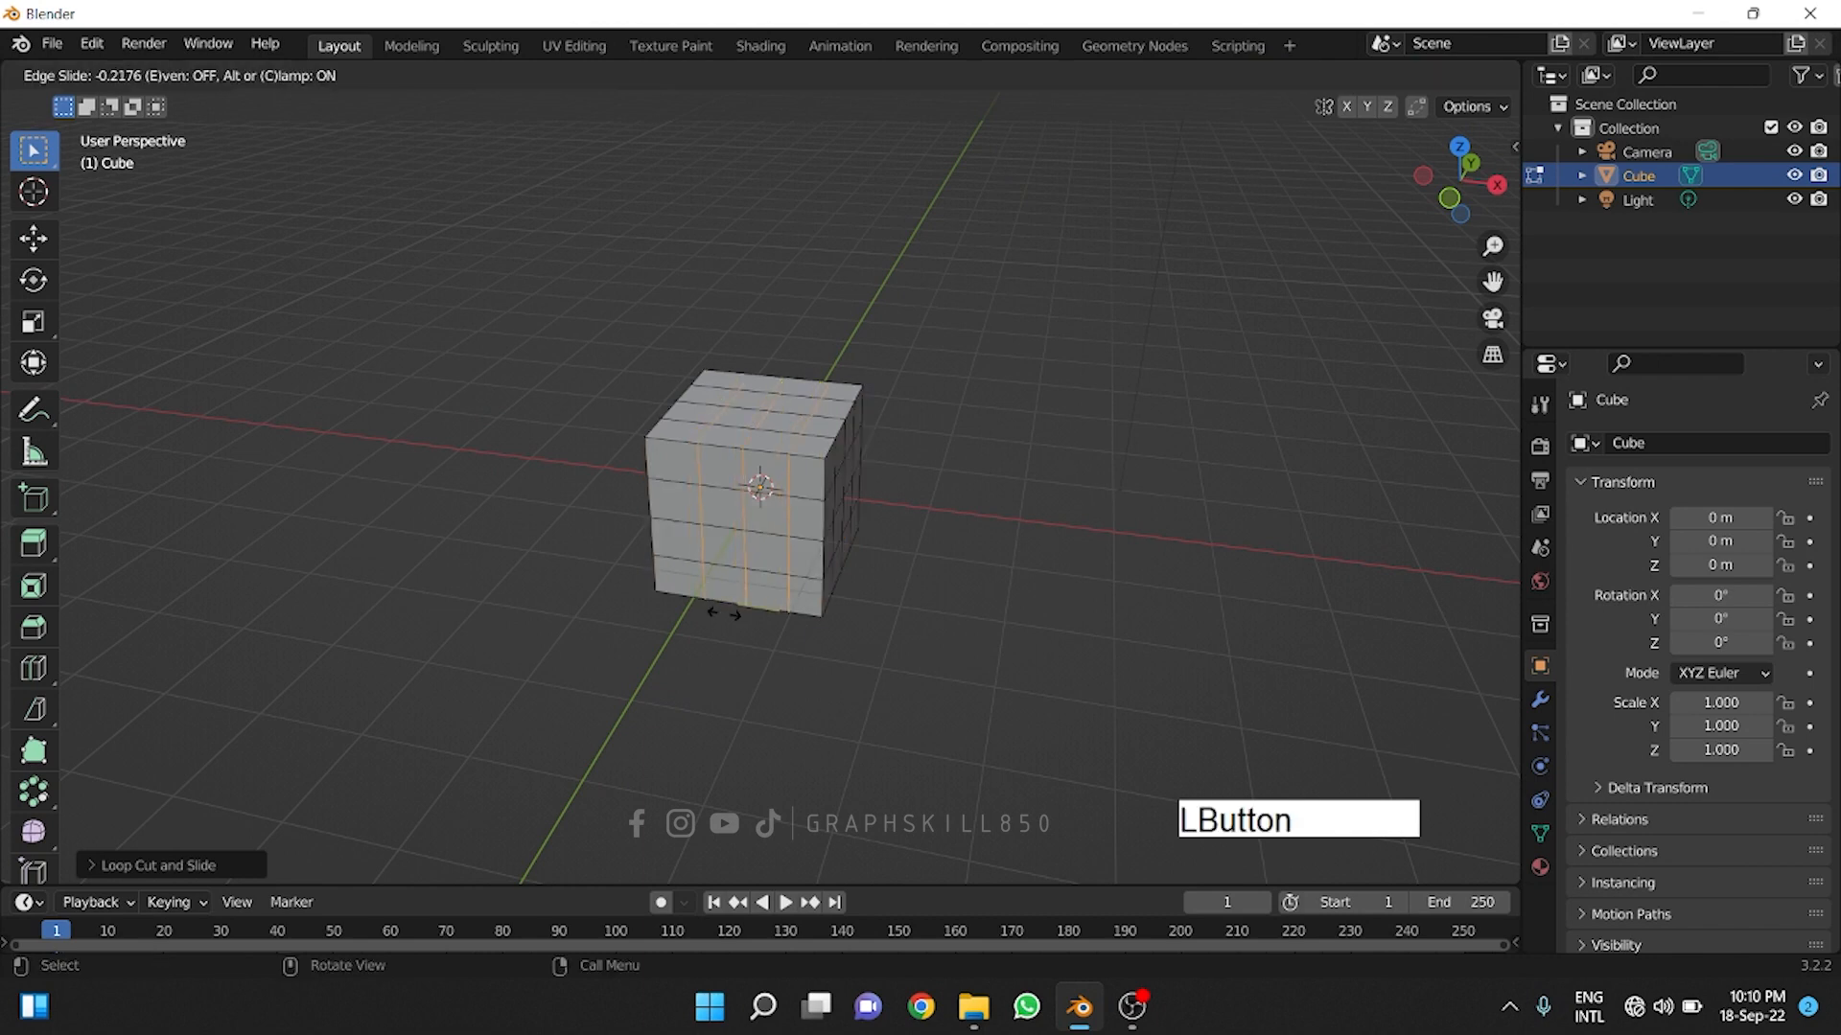
right_click(722, 629)
- Use the Move tool to pull a vertex on the cube's -Y face and one on its +X face outward
middle_drag(723, 629, 304, 600)
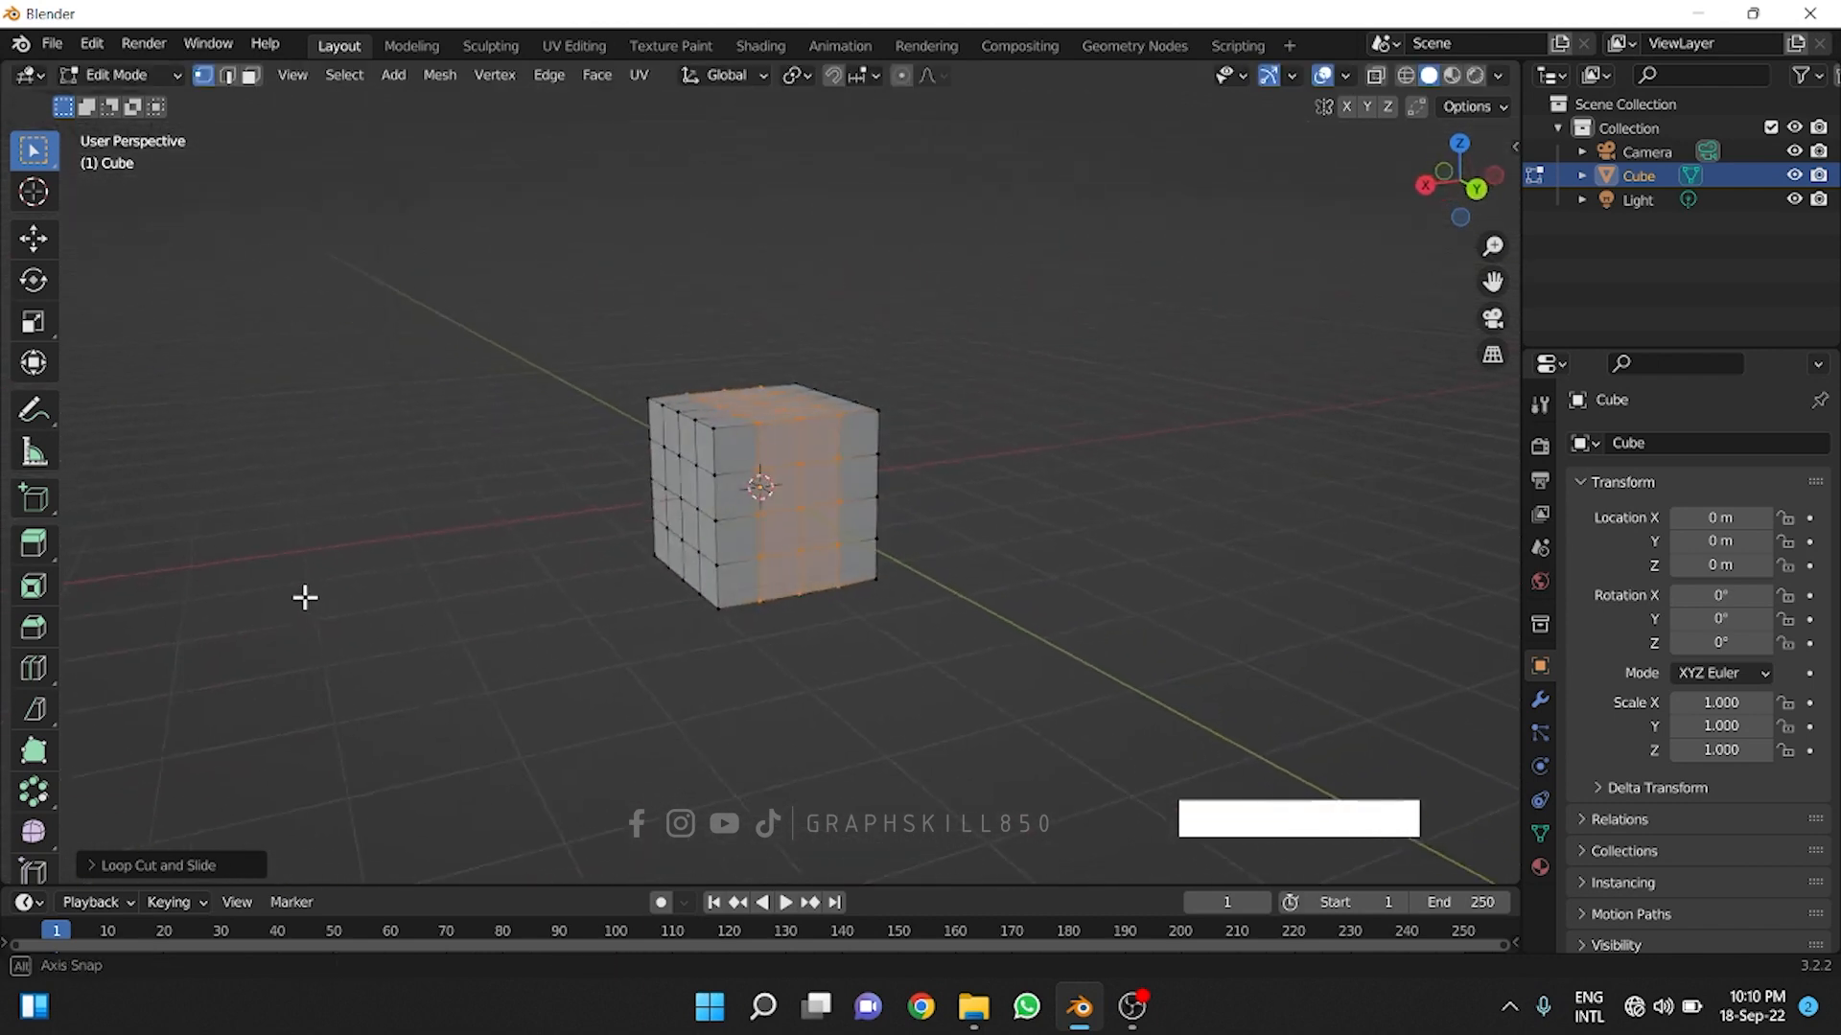
click(28, 235)
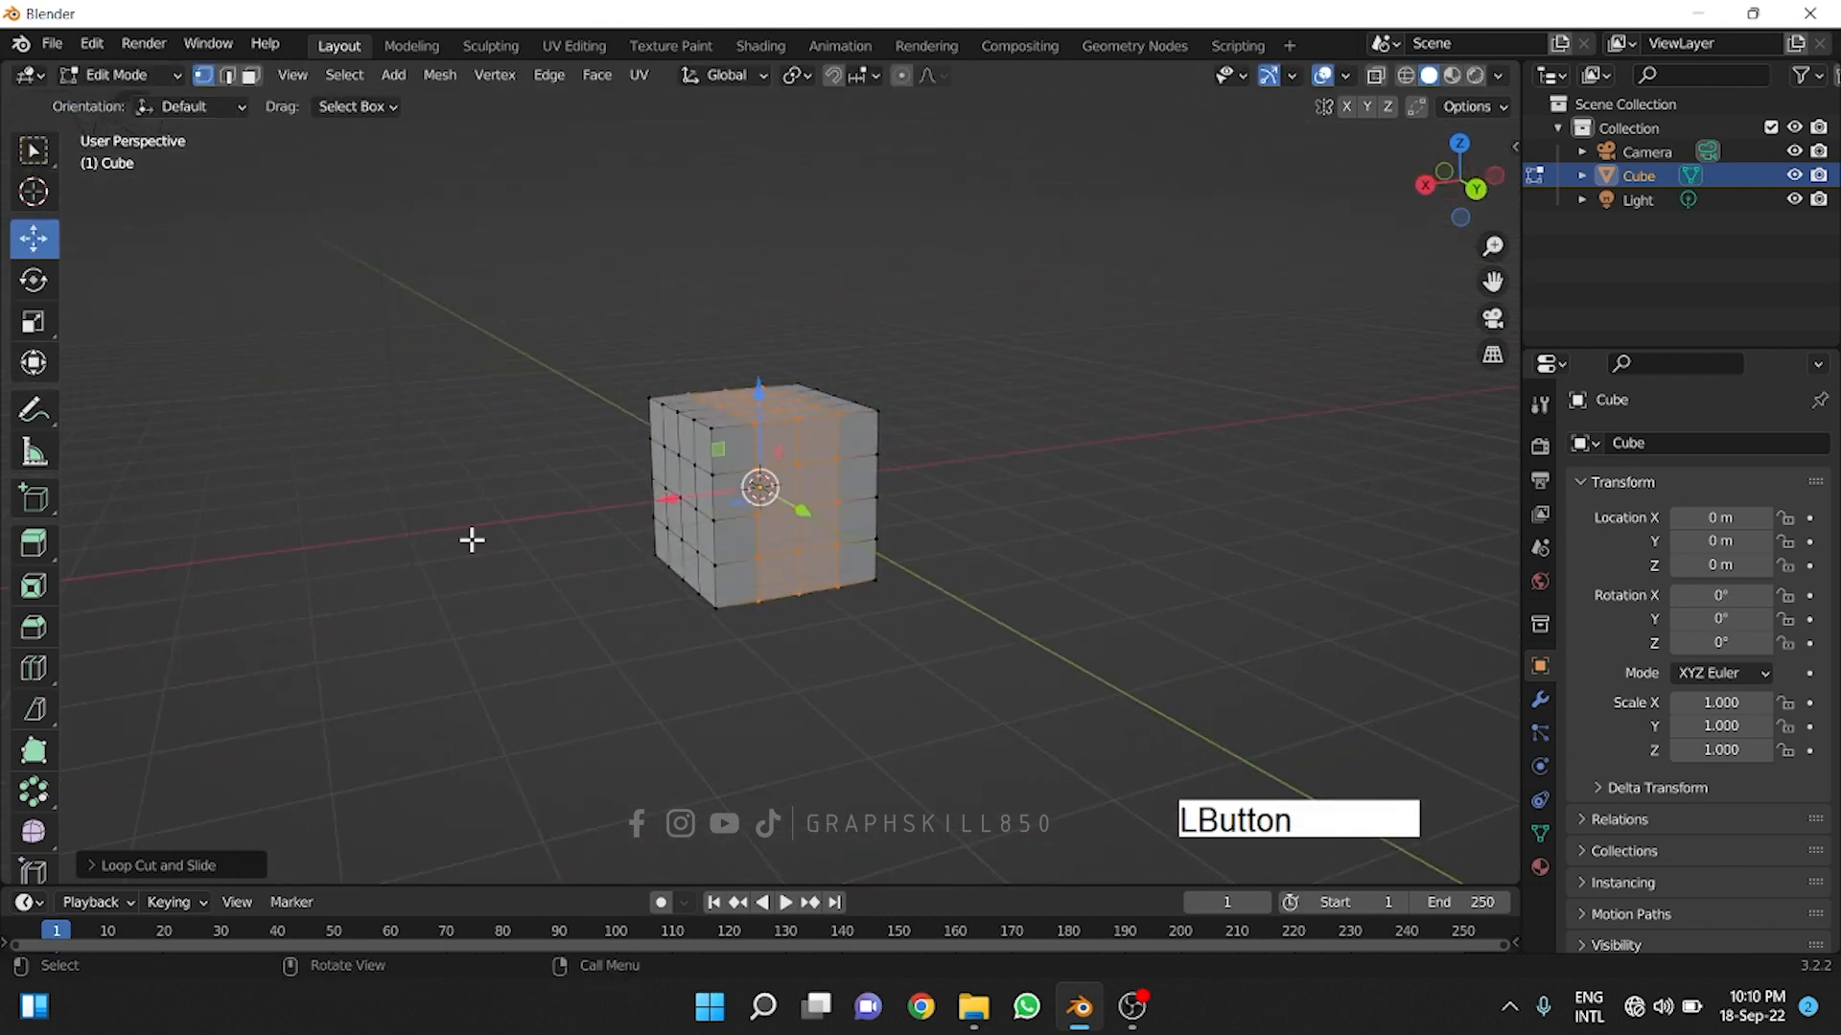
click(576, 556)
middle_drag(723, 690, 920, 629)
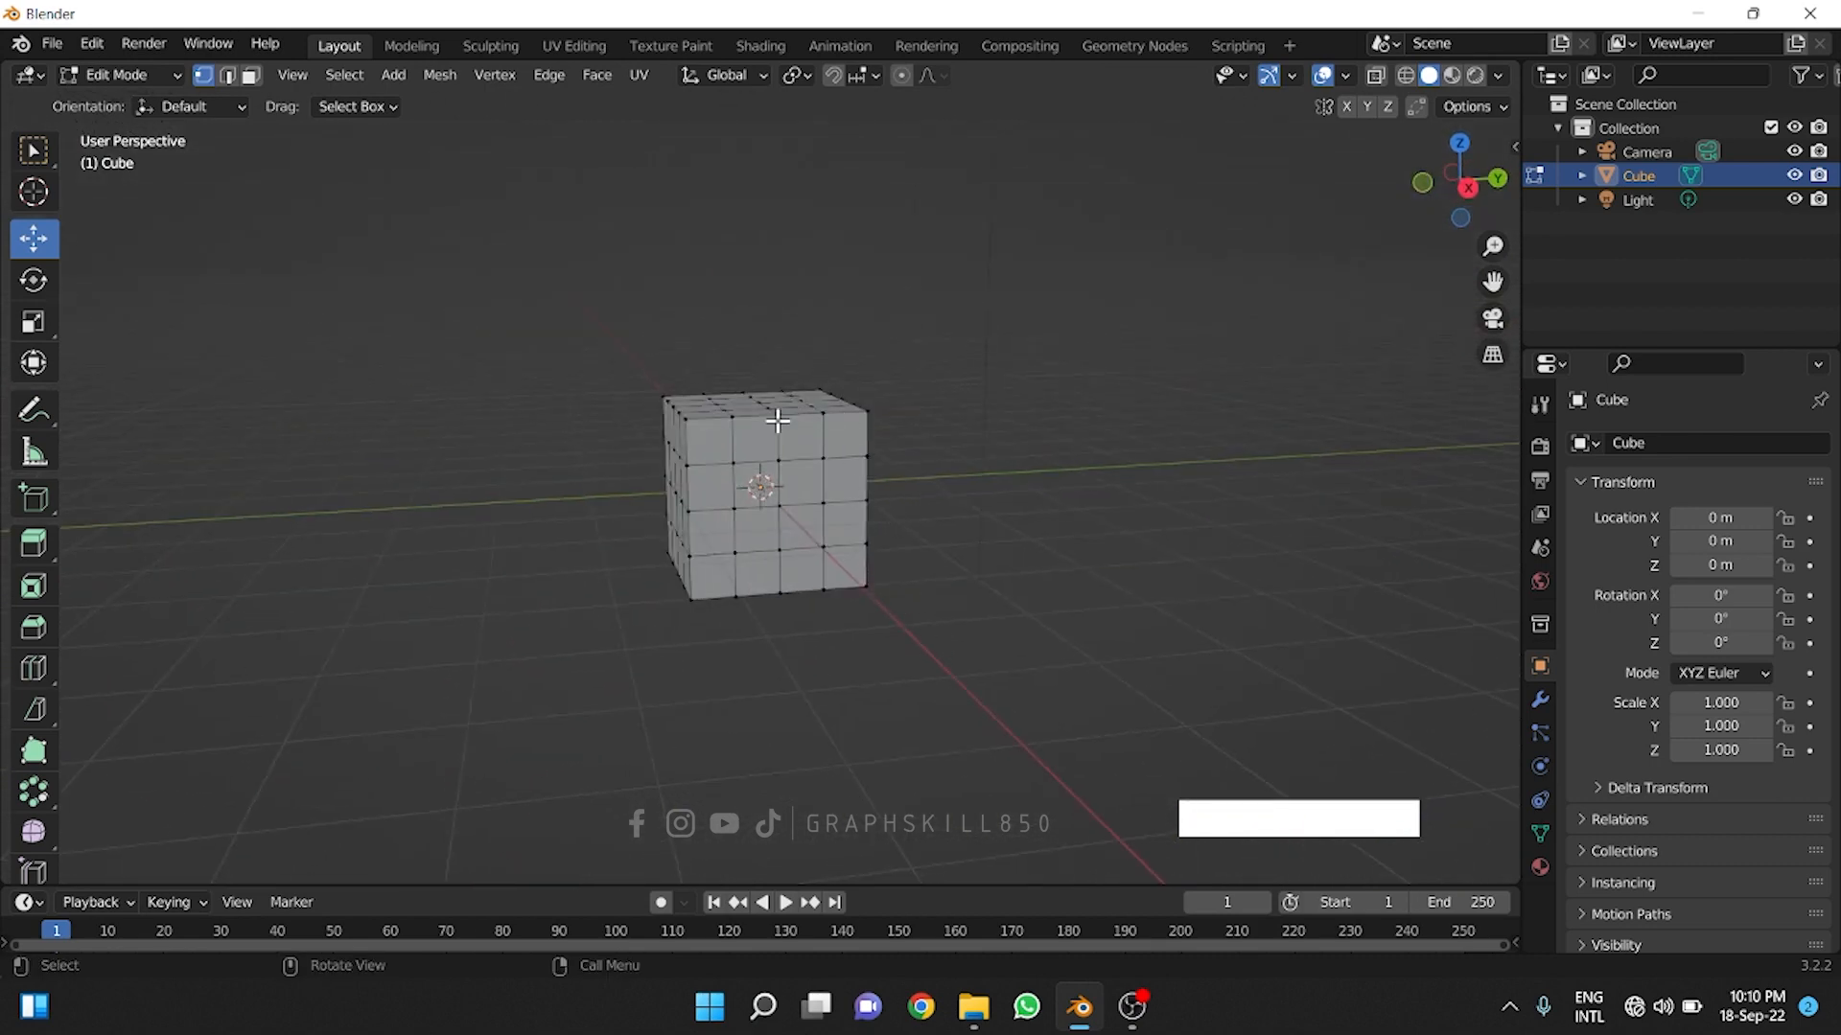
middle_drag(674, 509, 740, 524)
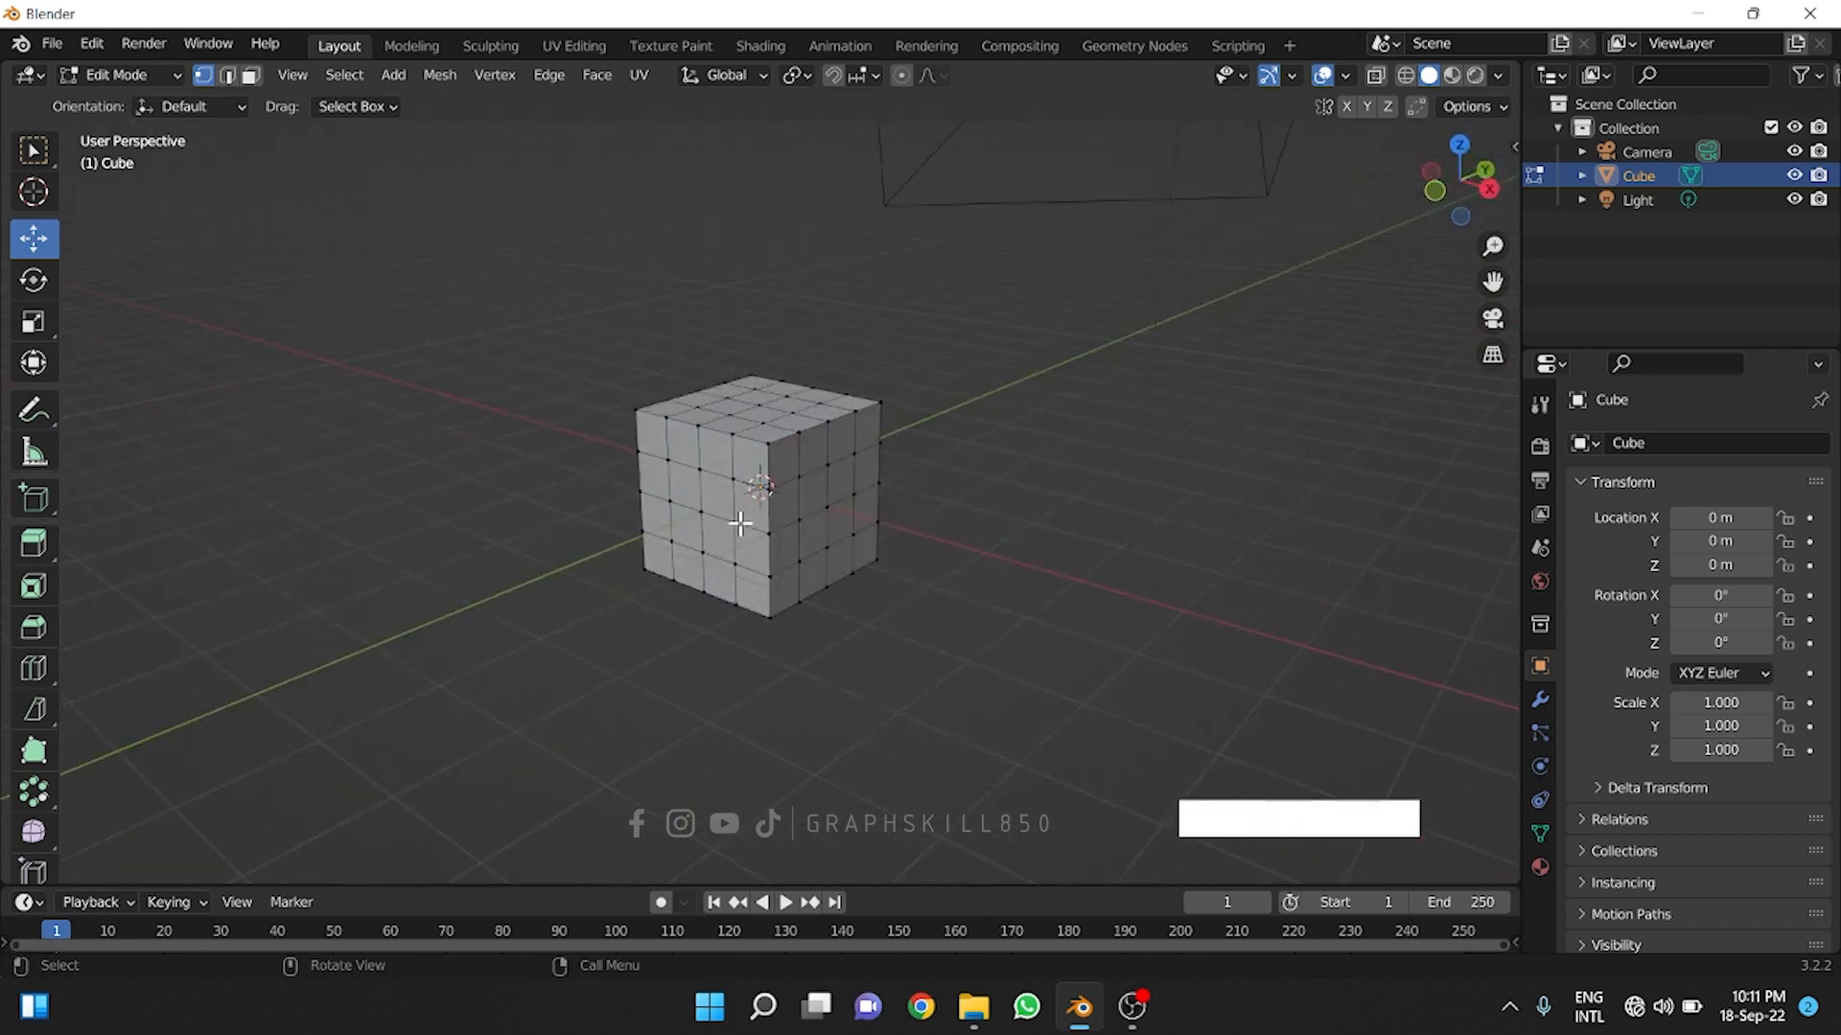
click(736, 478)
drag(783, 466, 933, 534)
click(860, 496)
click(855, 499)
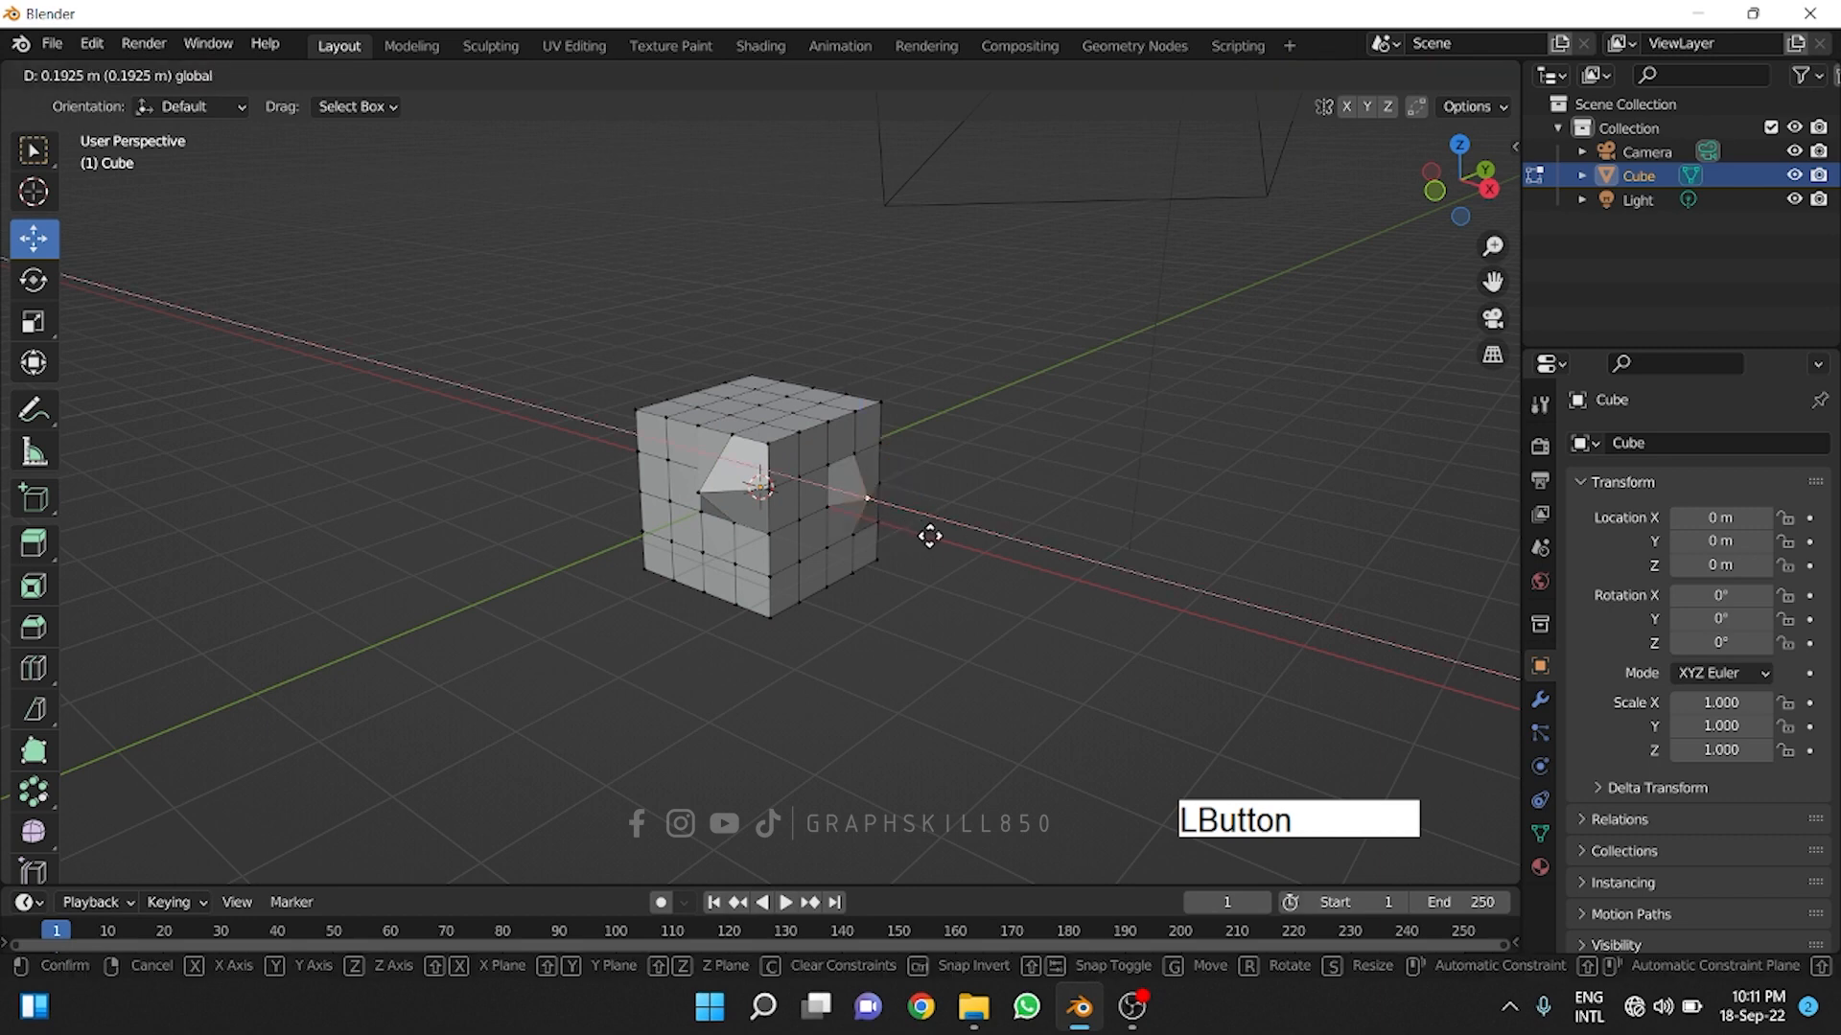
- Raise a vertex on the cube's top face about 1.25 m along Z and pull a lower +Y face vertex outward
drag(790, 372, 788, 307)
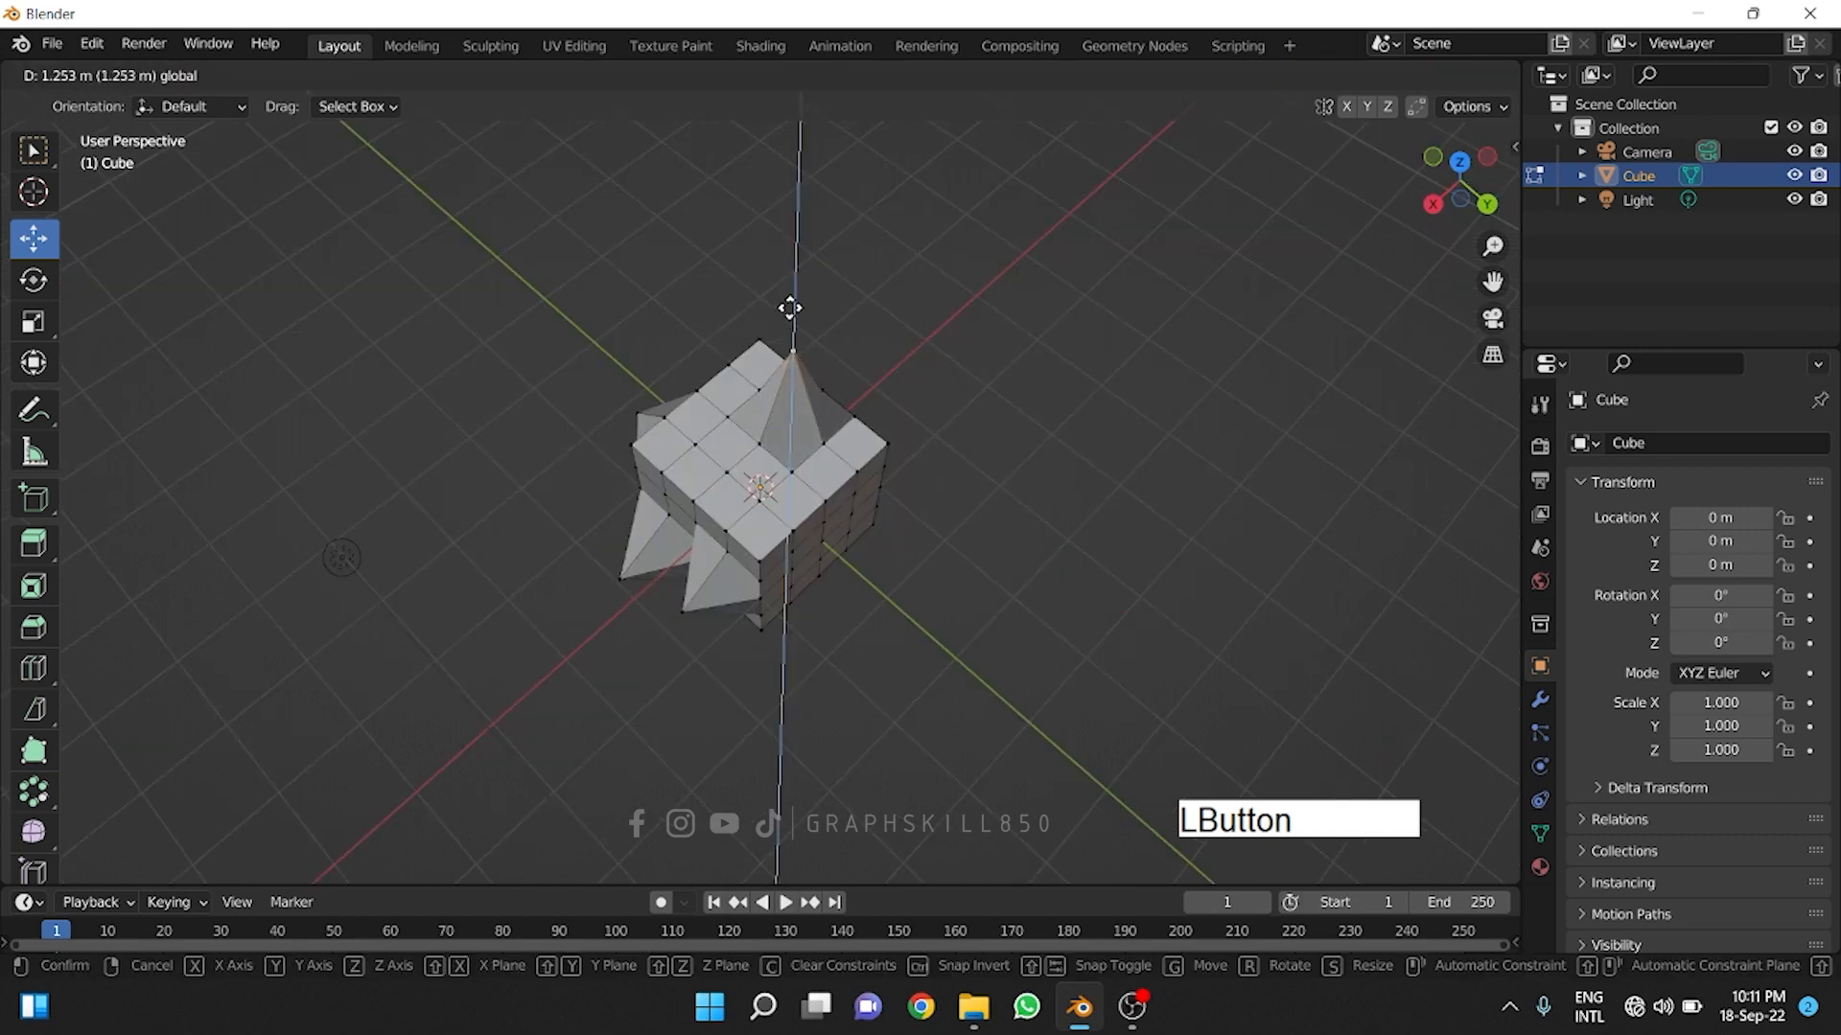
middle_drag(789, 307, 509, 423)
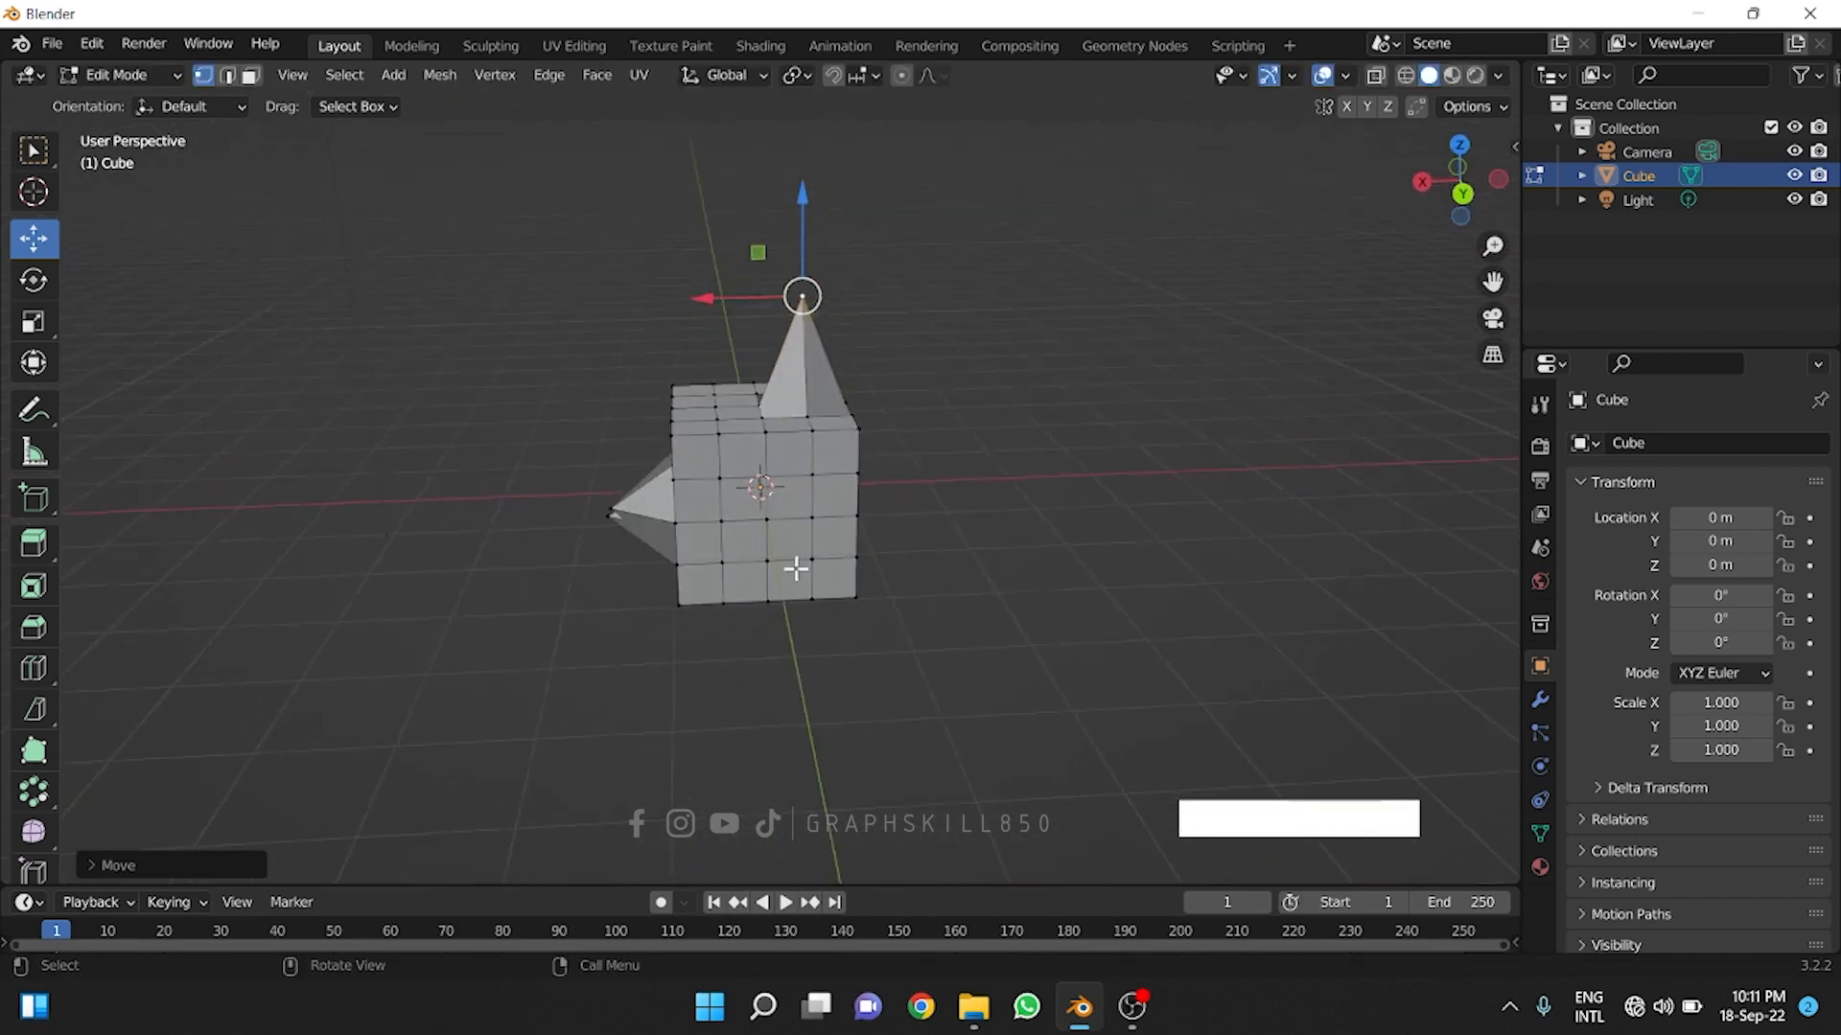
click(770, 553)
drag(770, 553, 826, 608)
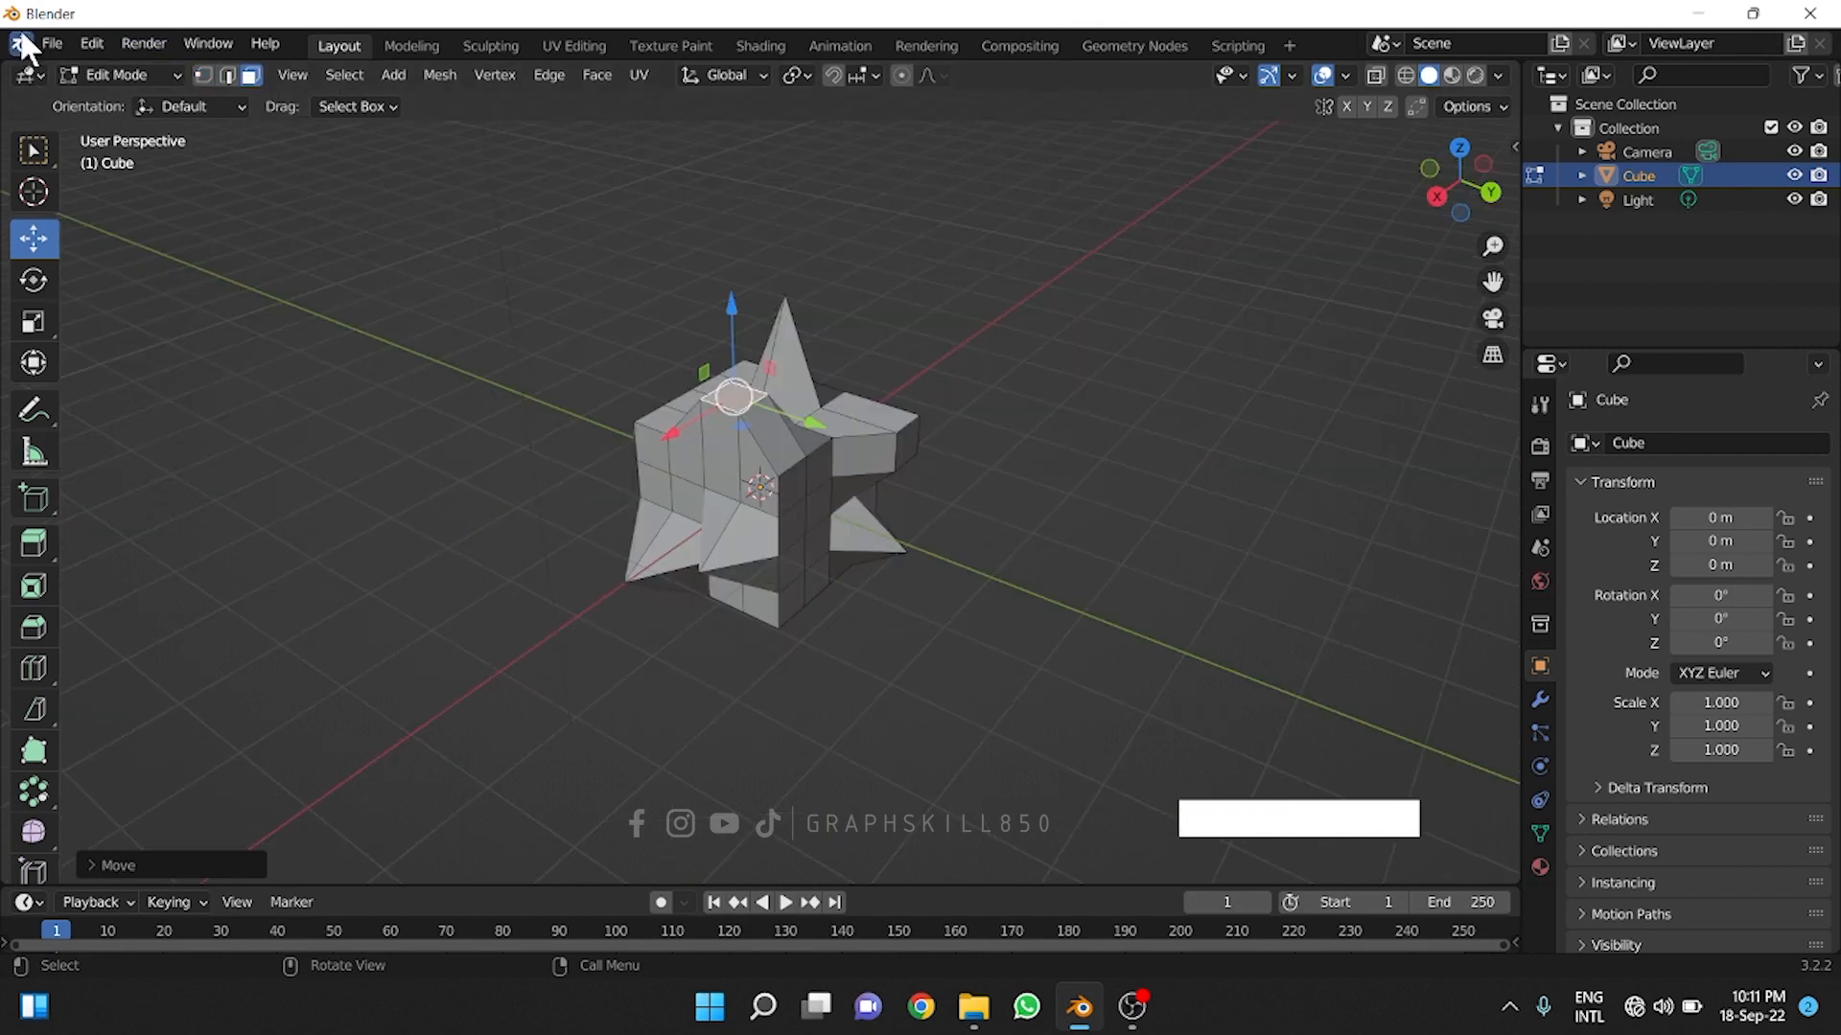
- Start a new General file and discard the changes to the spiked cube
click(50, 43)
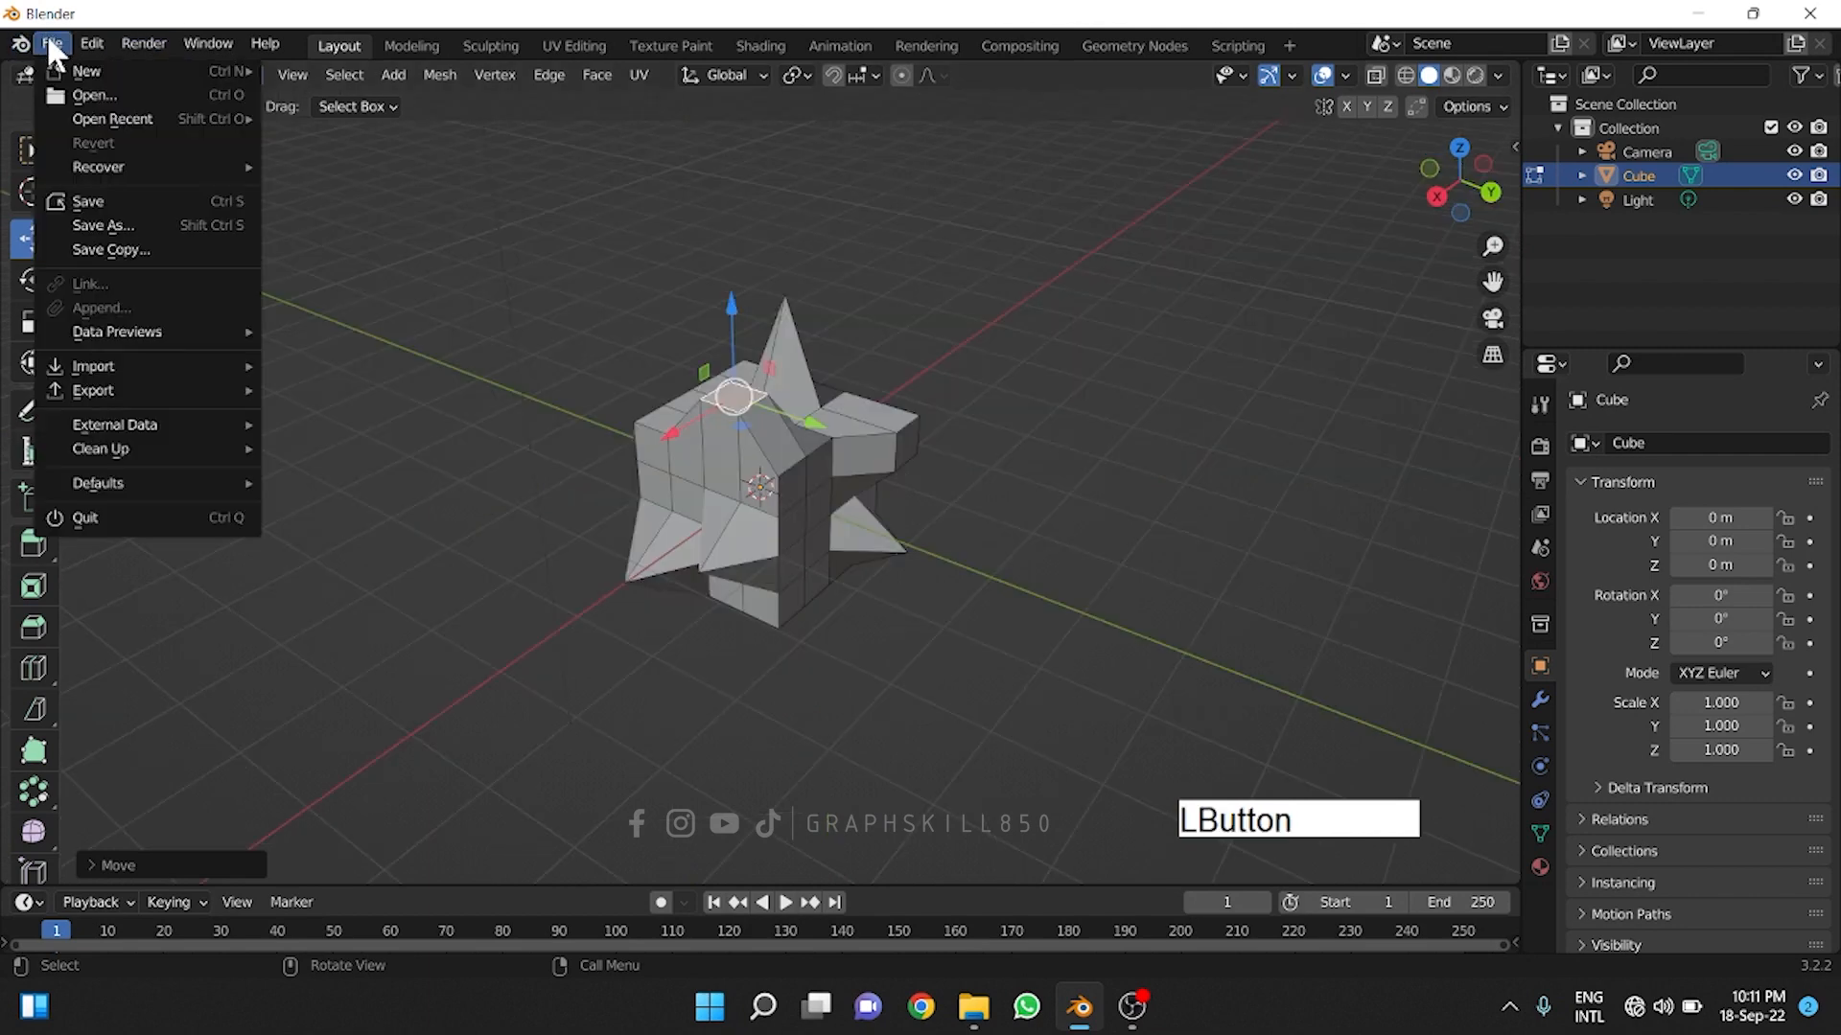
mouse_move(71, 64)
click(456, 63)
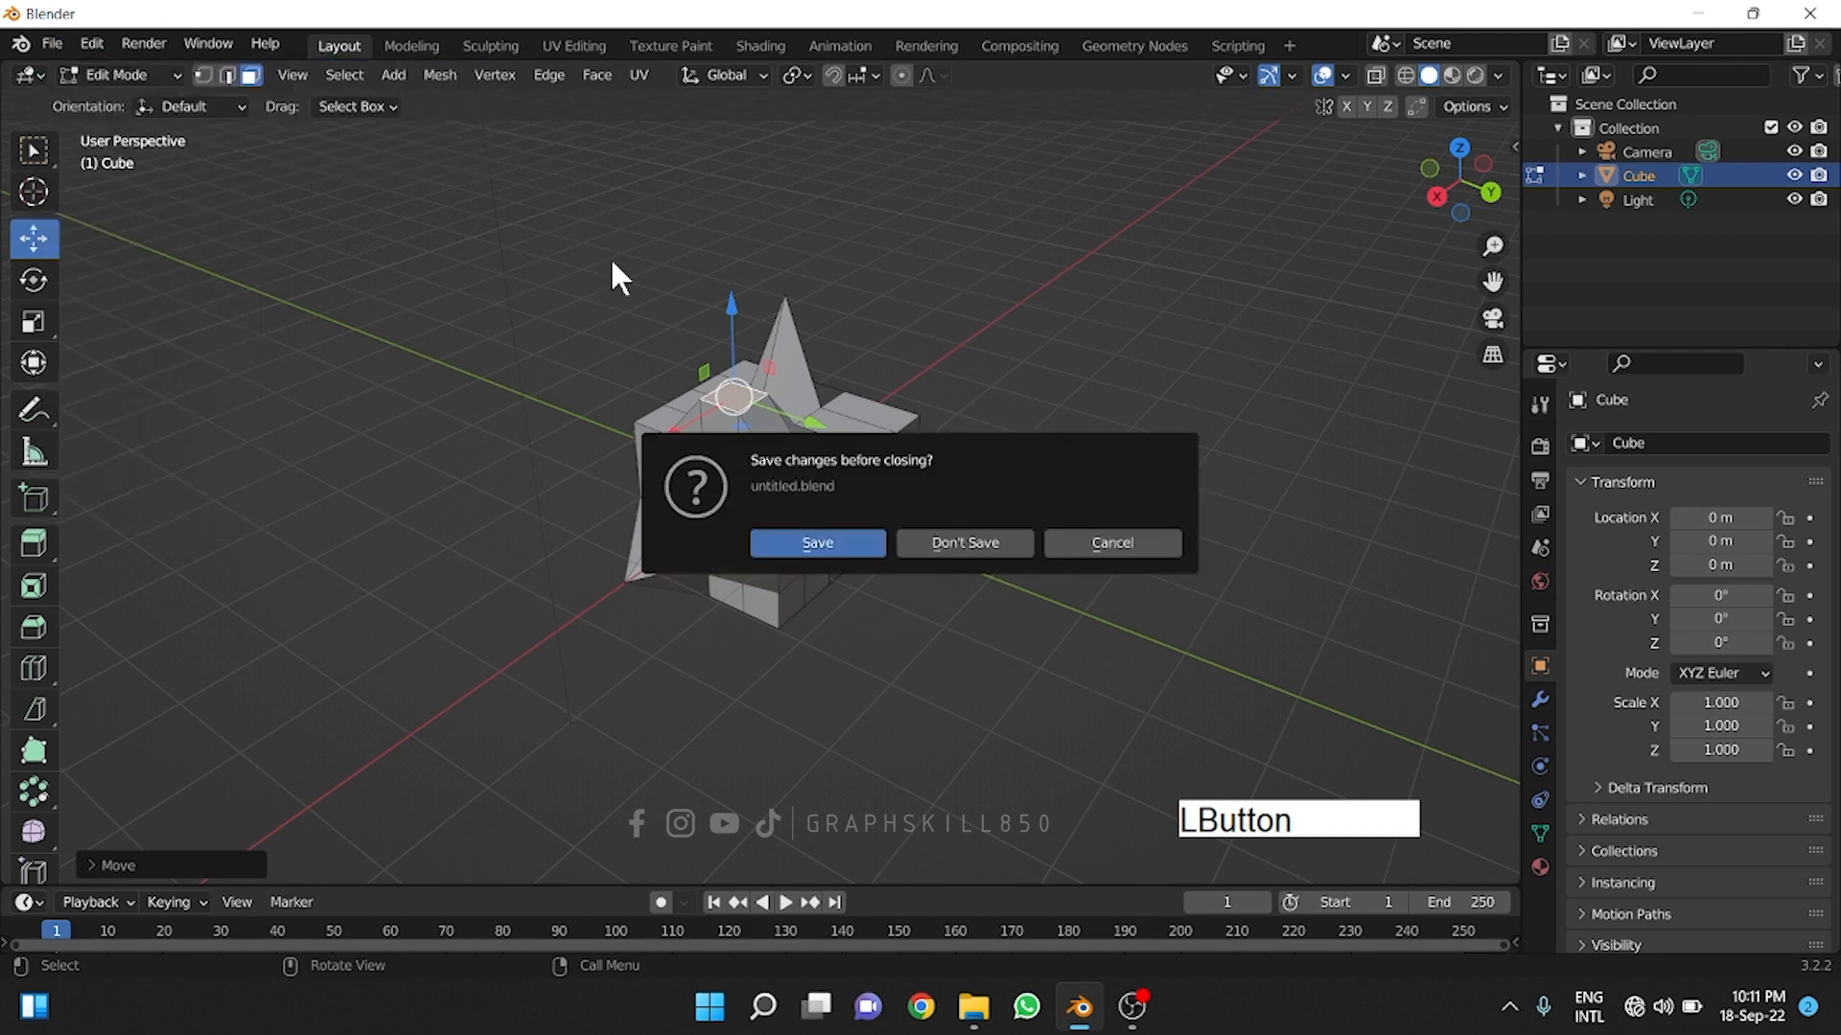
click(955, 542)
- Use the Scale tool to flatten the cube along Z to a scale of about 0.097
scroll(705, 478, up, 3)
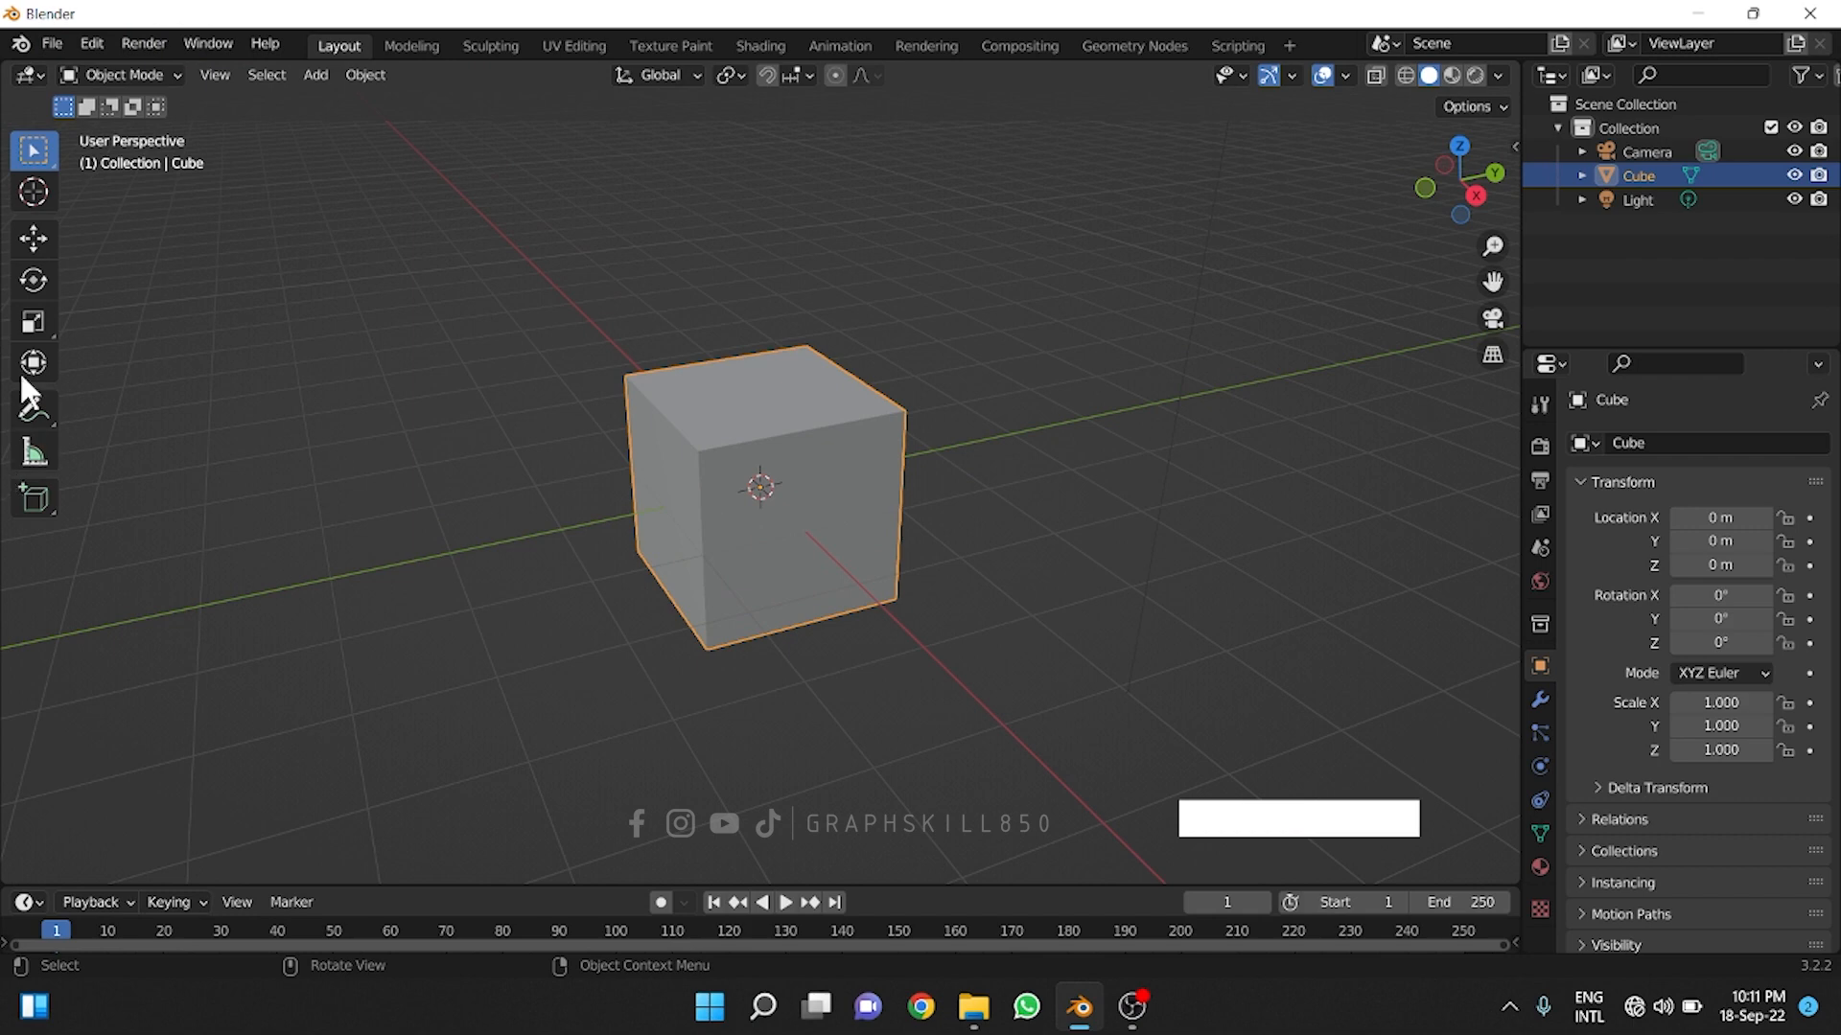
click(176, 368)
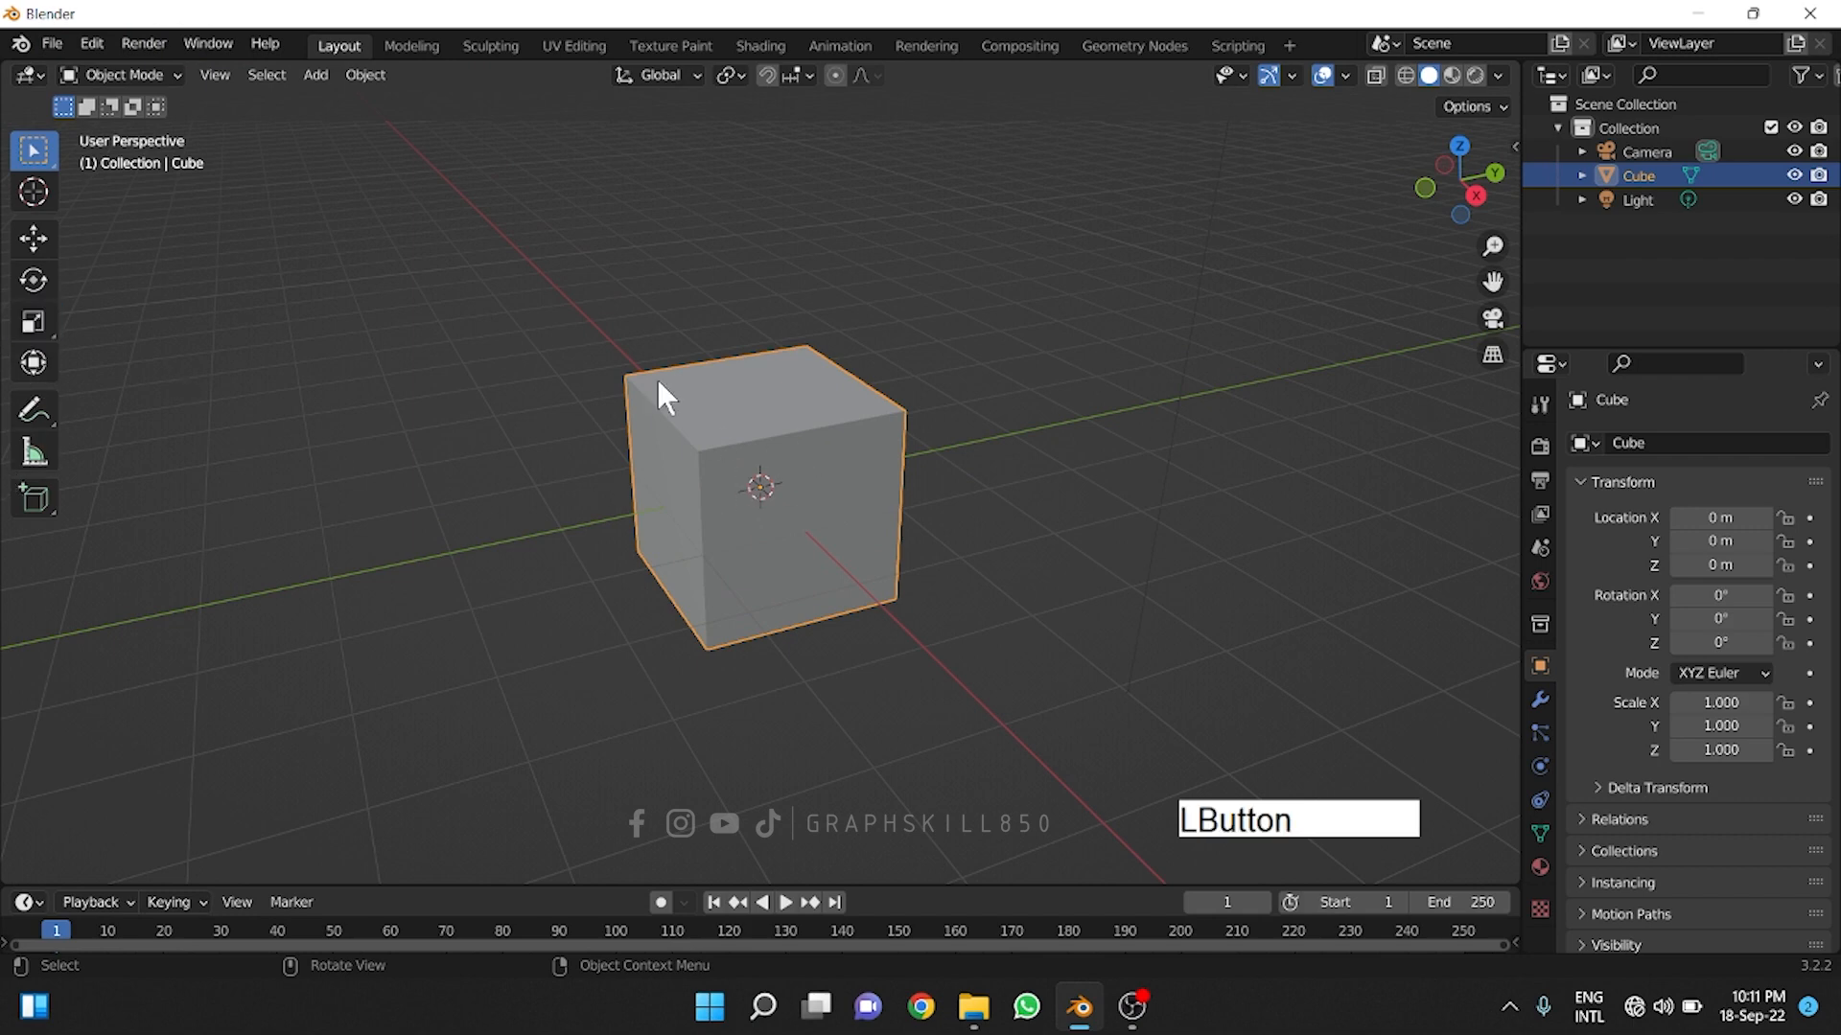
click(33, 322)
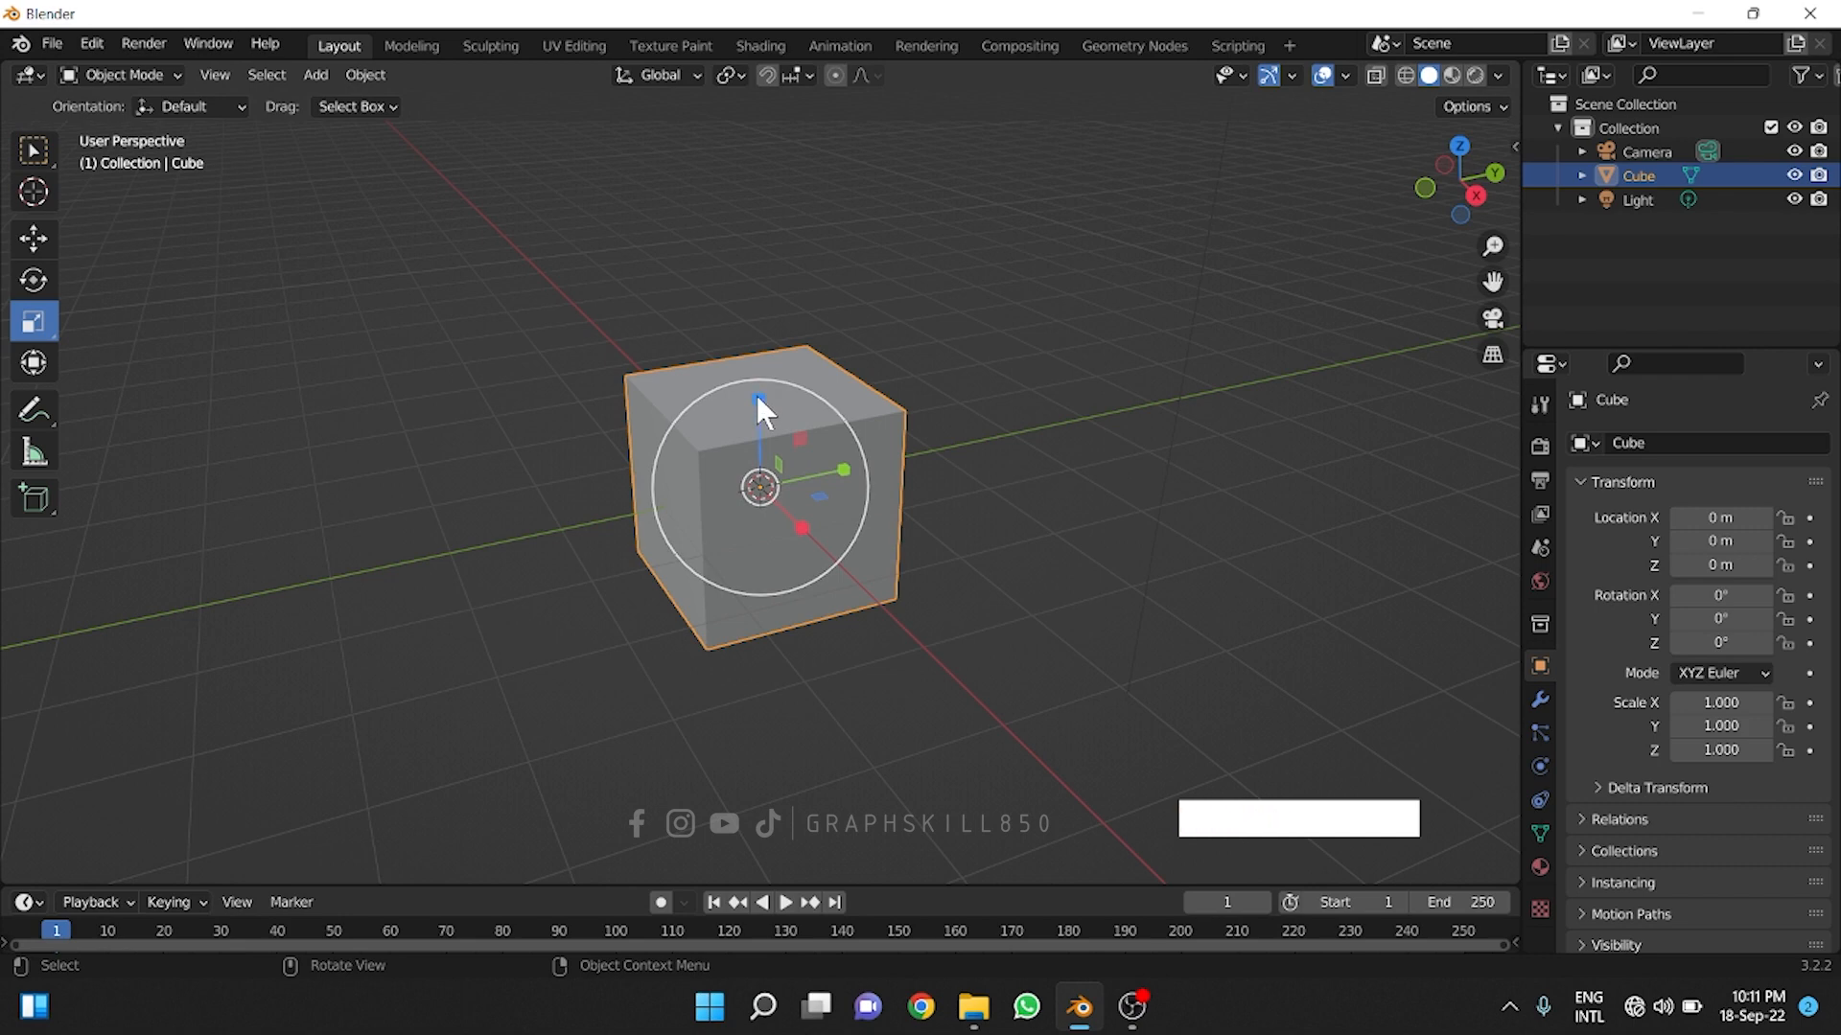
drag(757, 395, 757, 476)
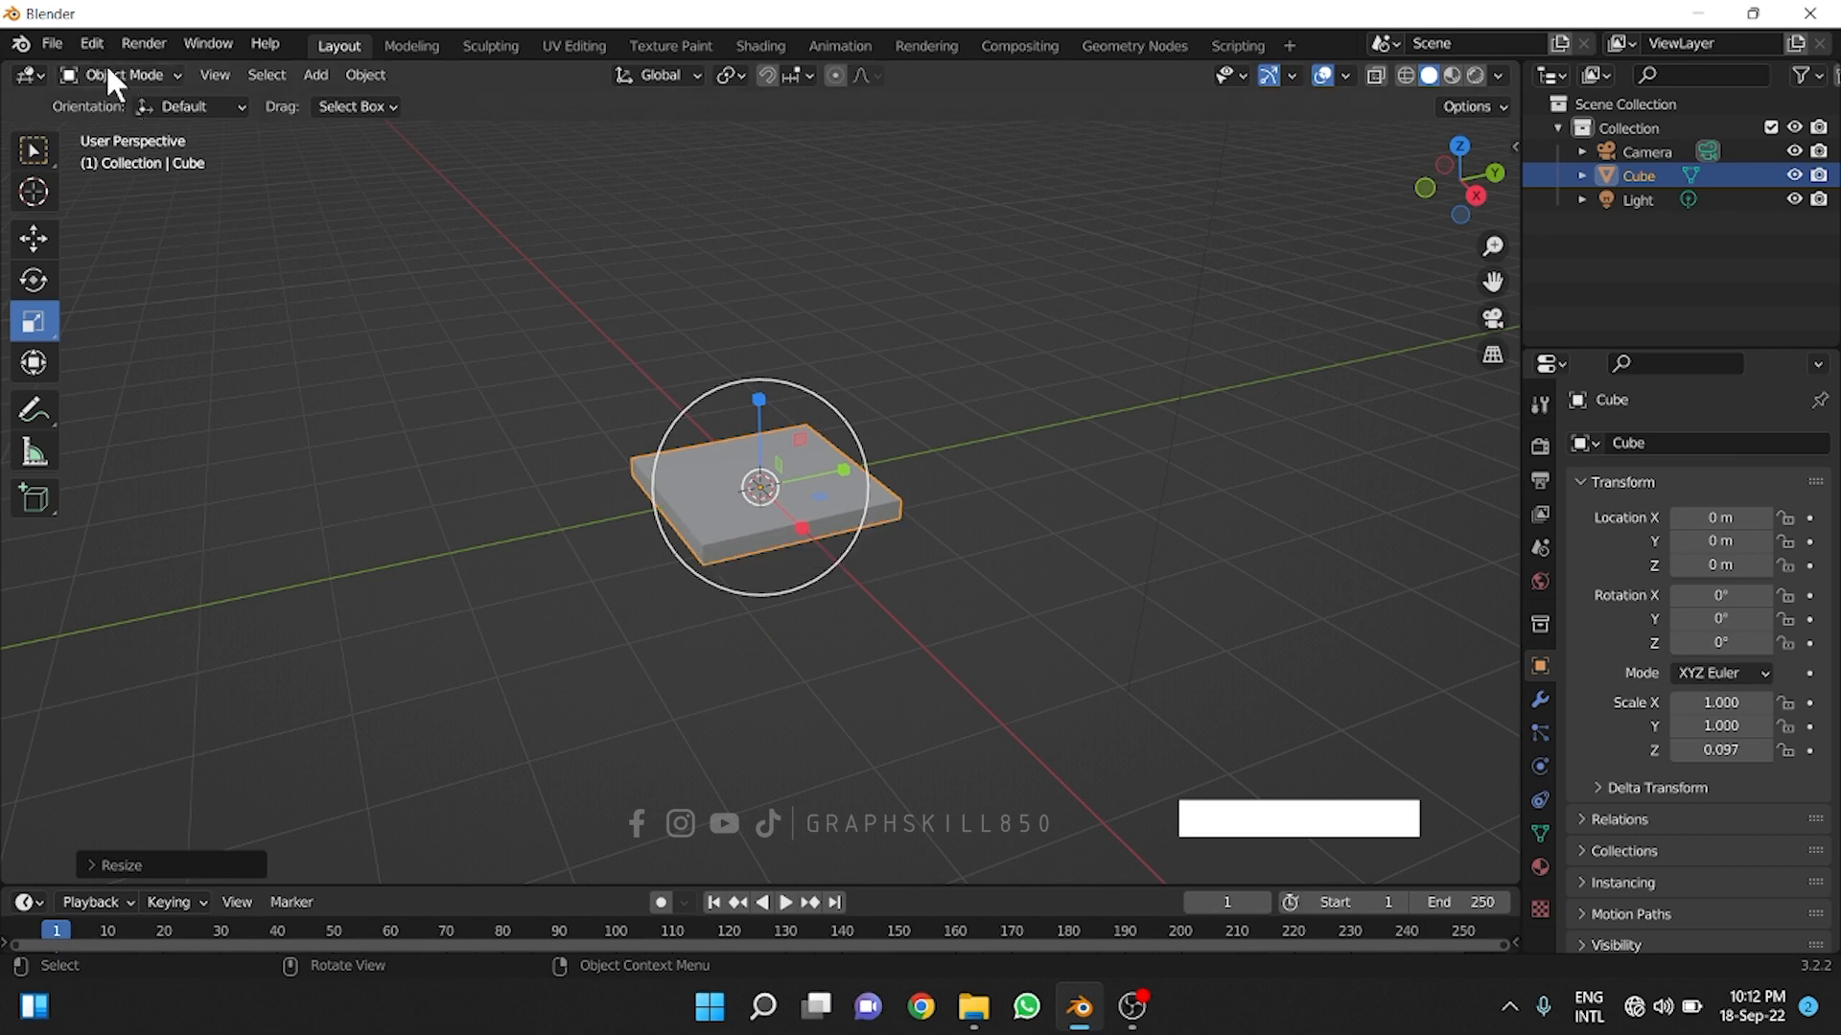
- In Edit Mode, add nine evenly spaced loop cuts across the slab, running parallel to the X axis, with no edge slide
key(Tab)
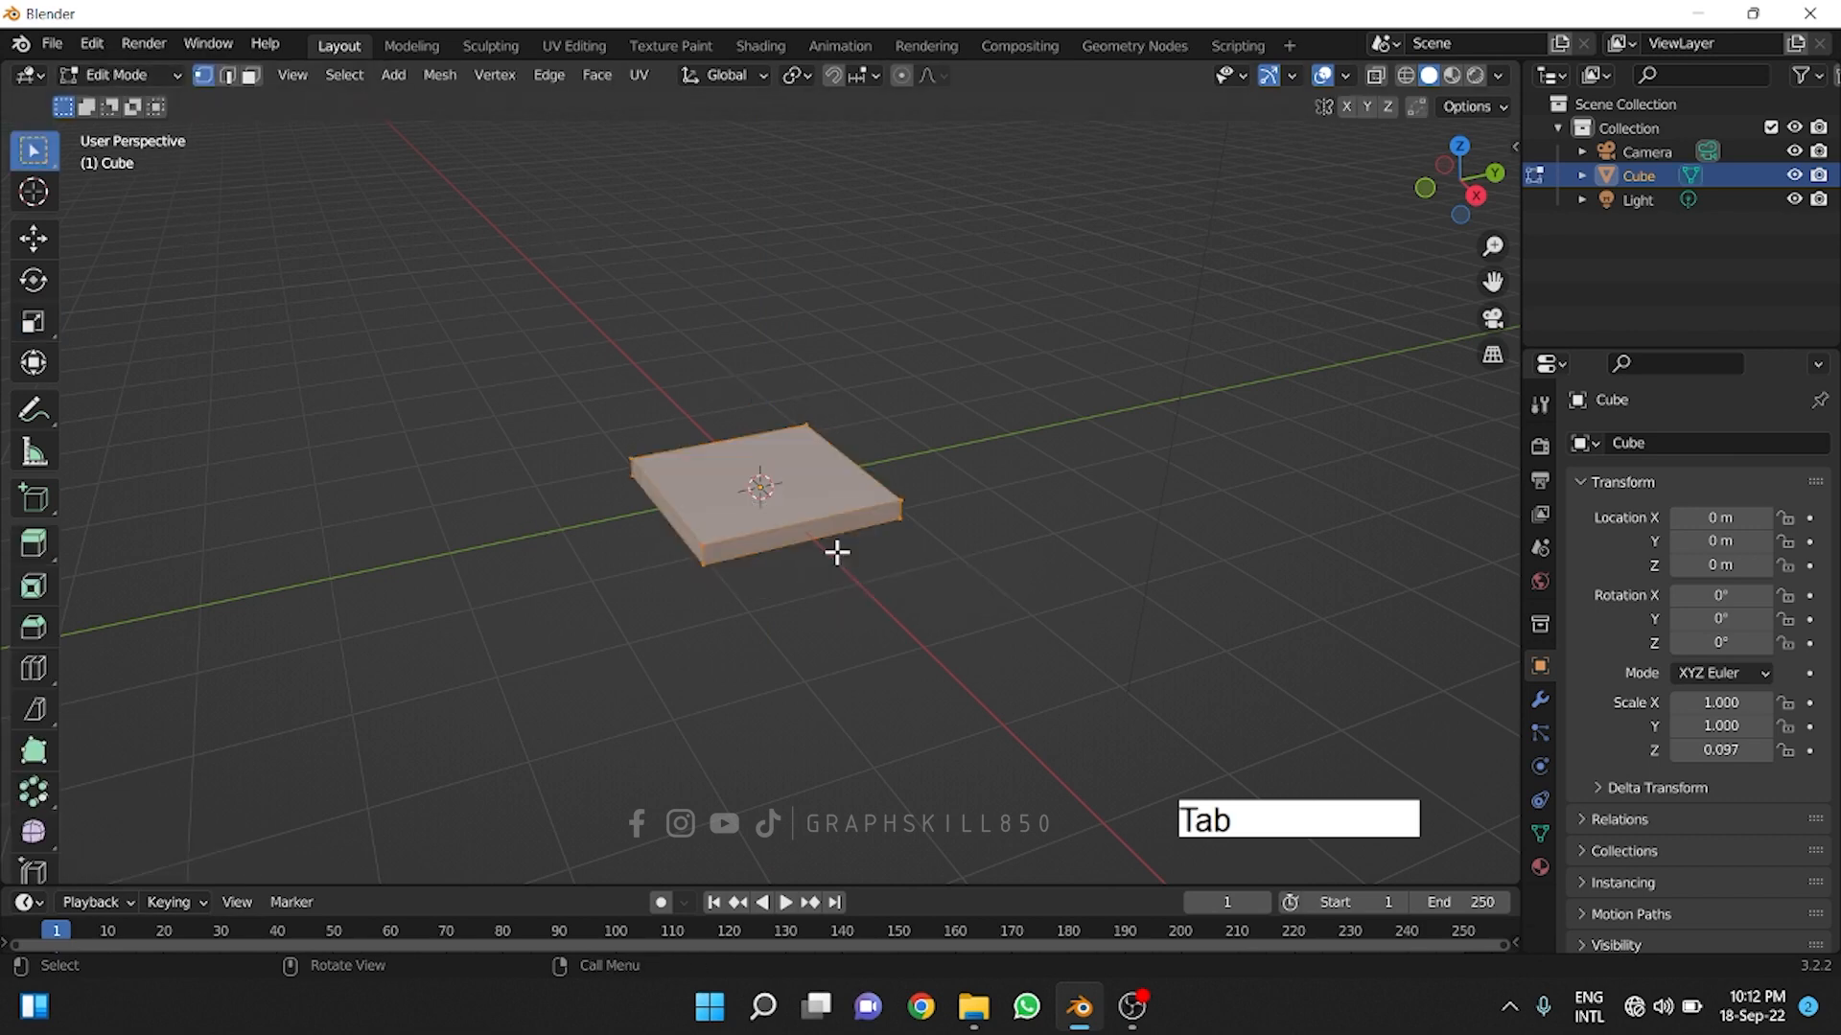
key(ctrl)
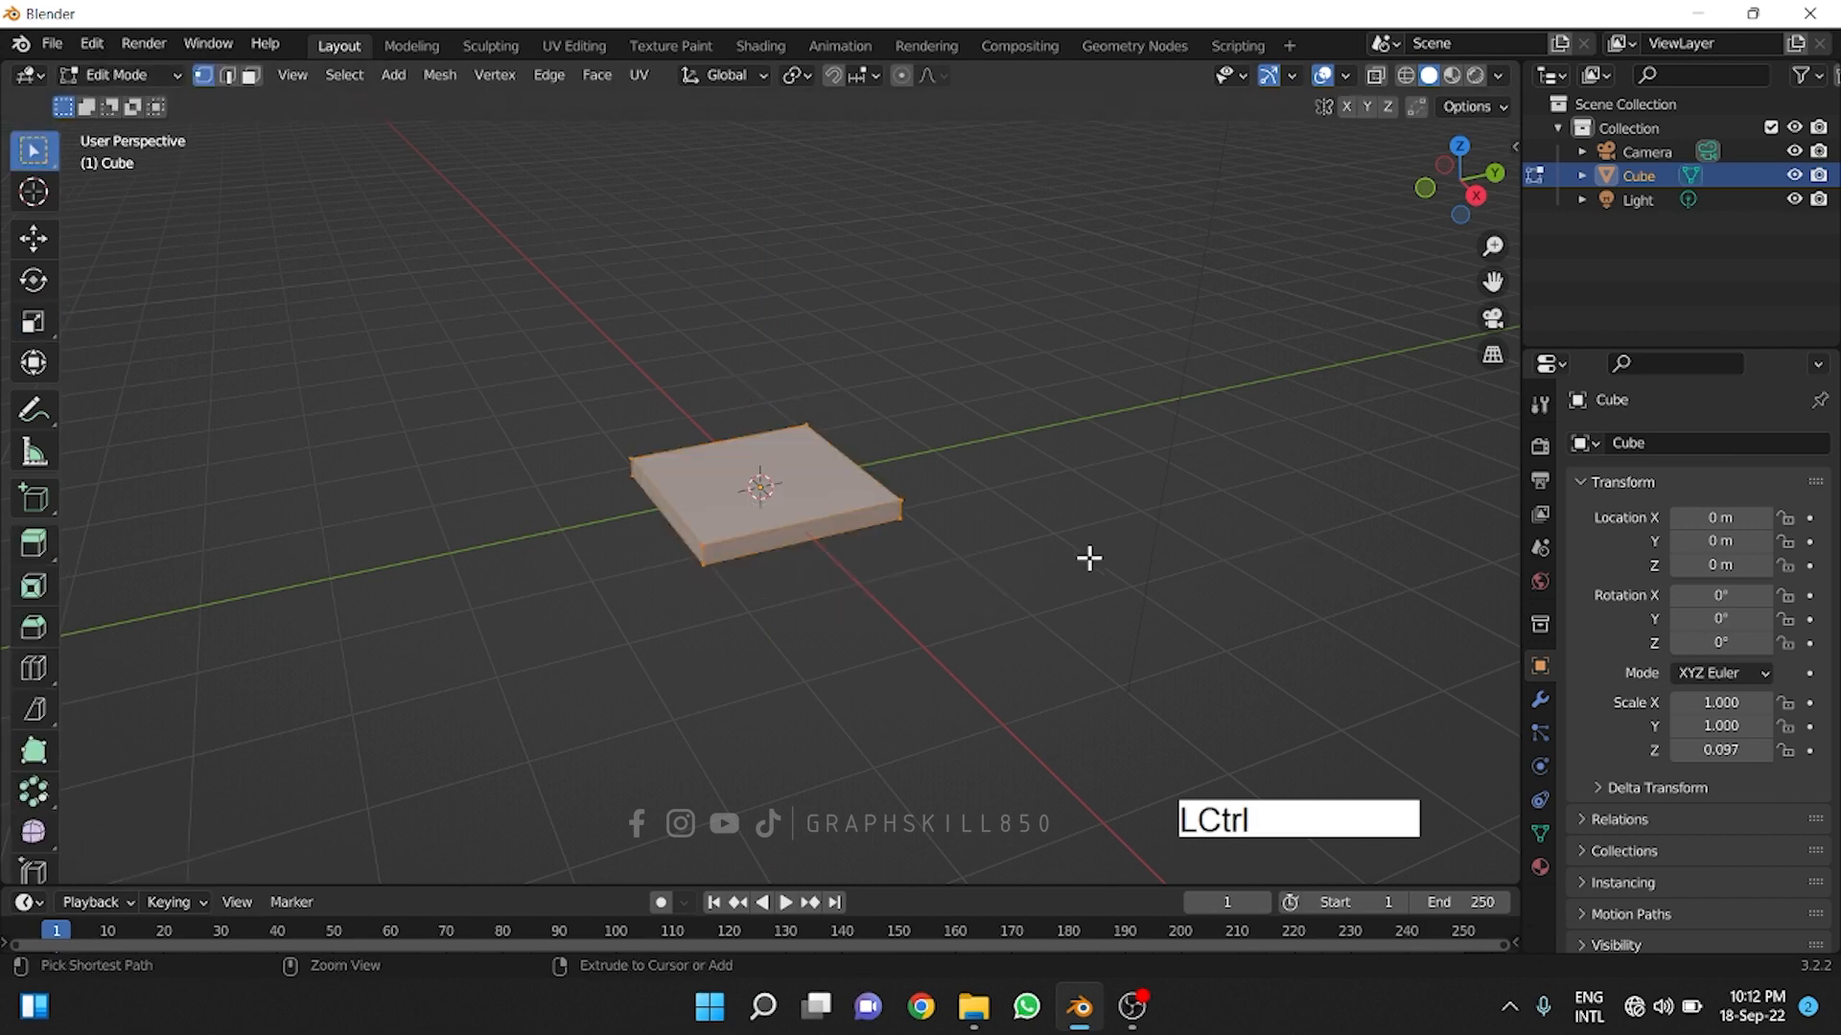
key(ctrl+r)
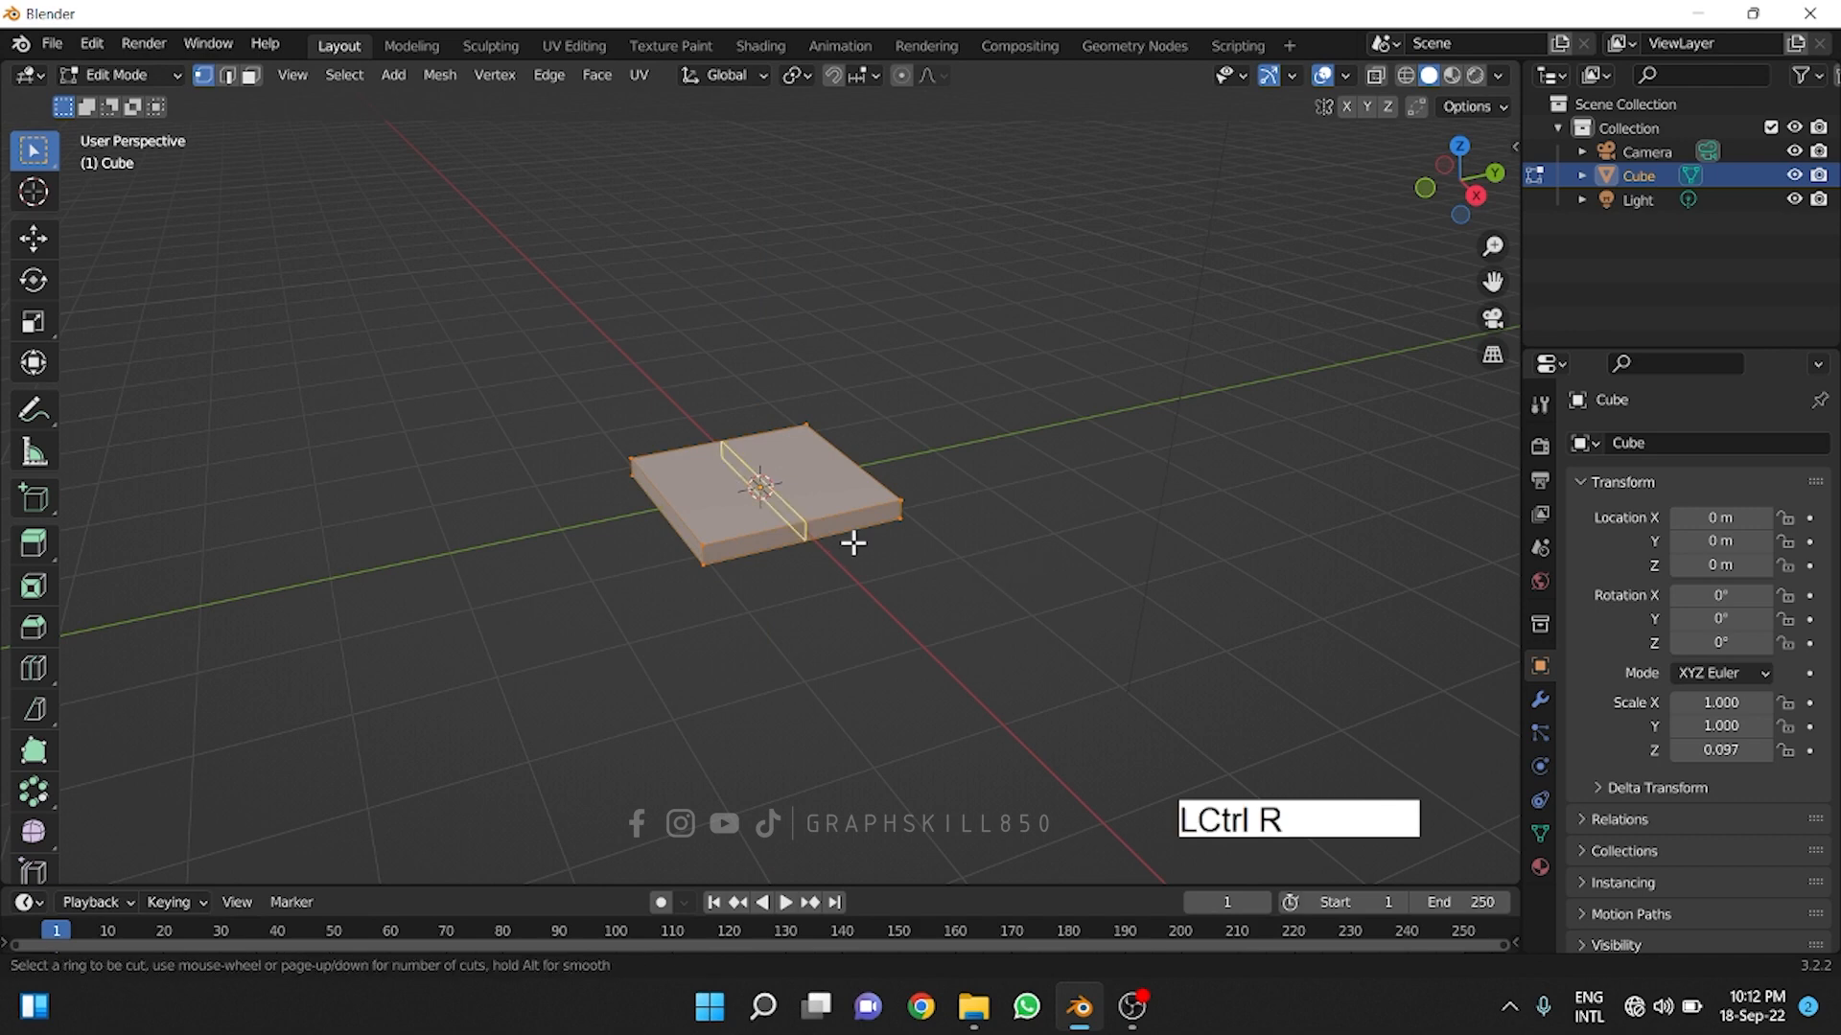
scroll(756, 523, up, 8)
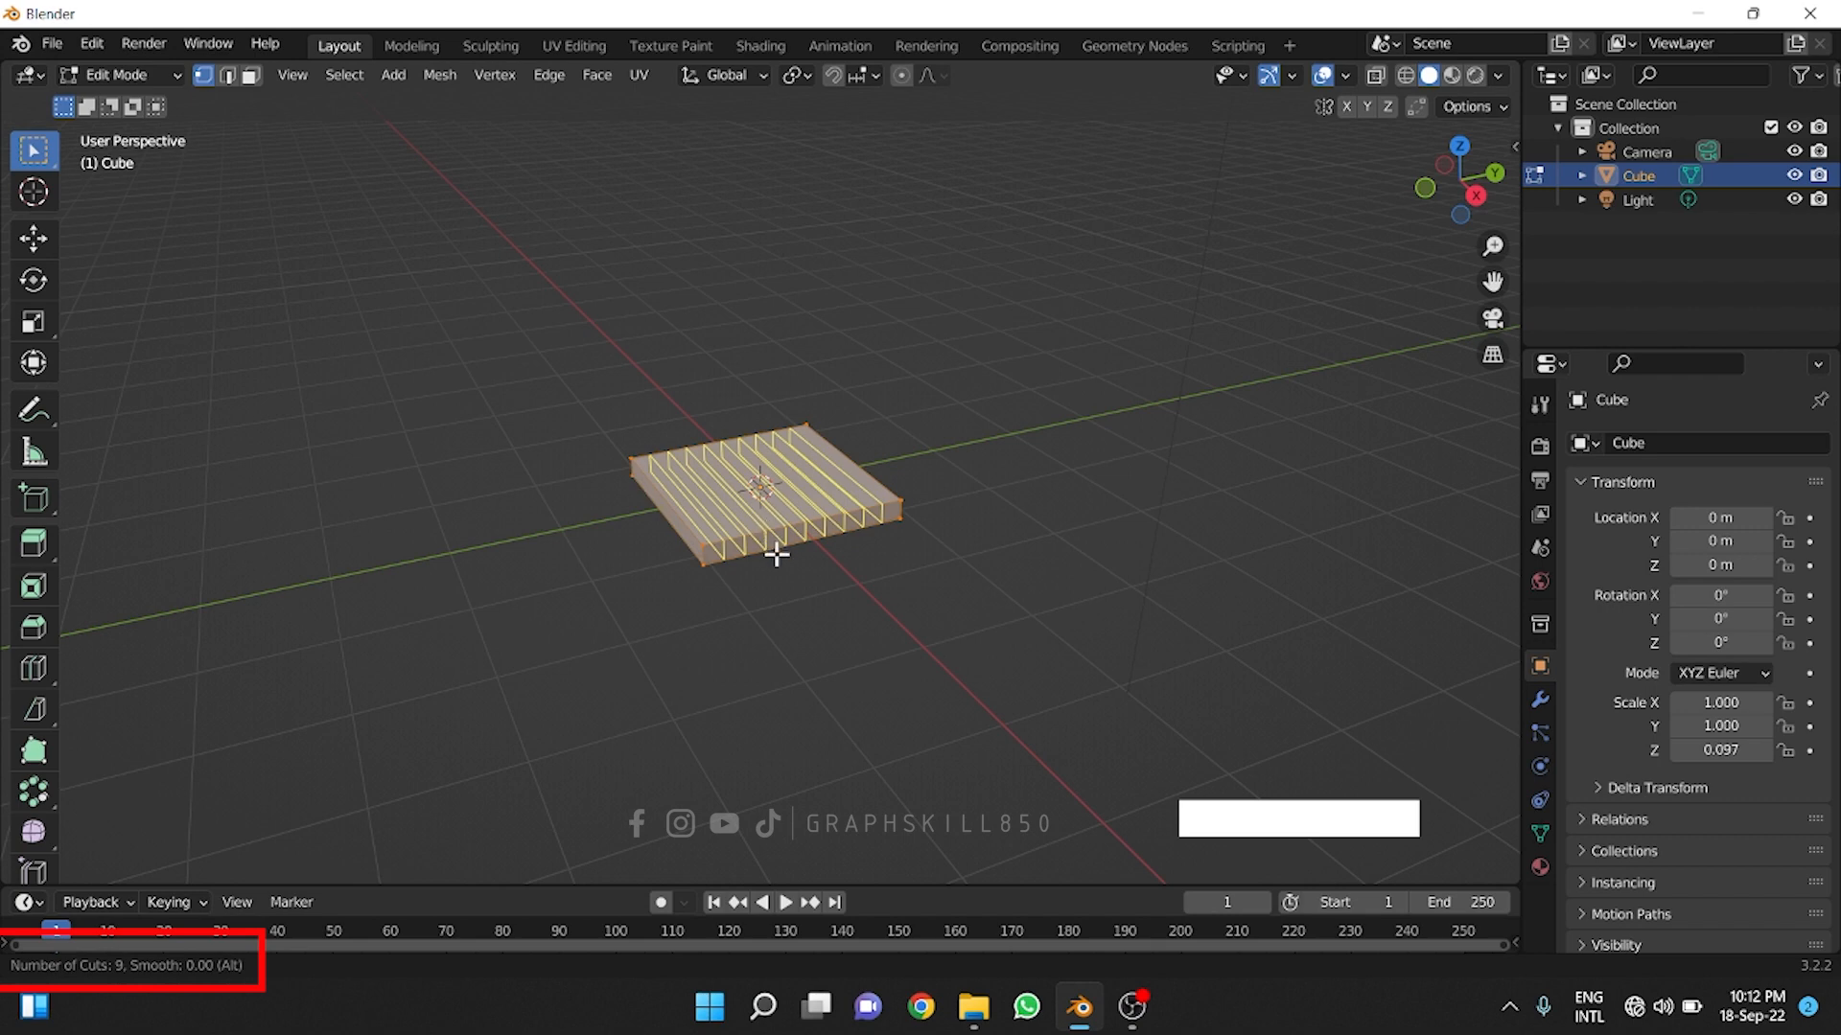
click(776, 554)
right_click(757, 578)
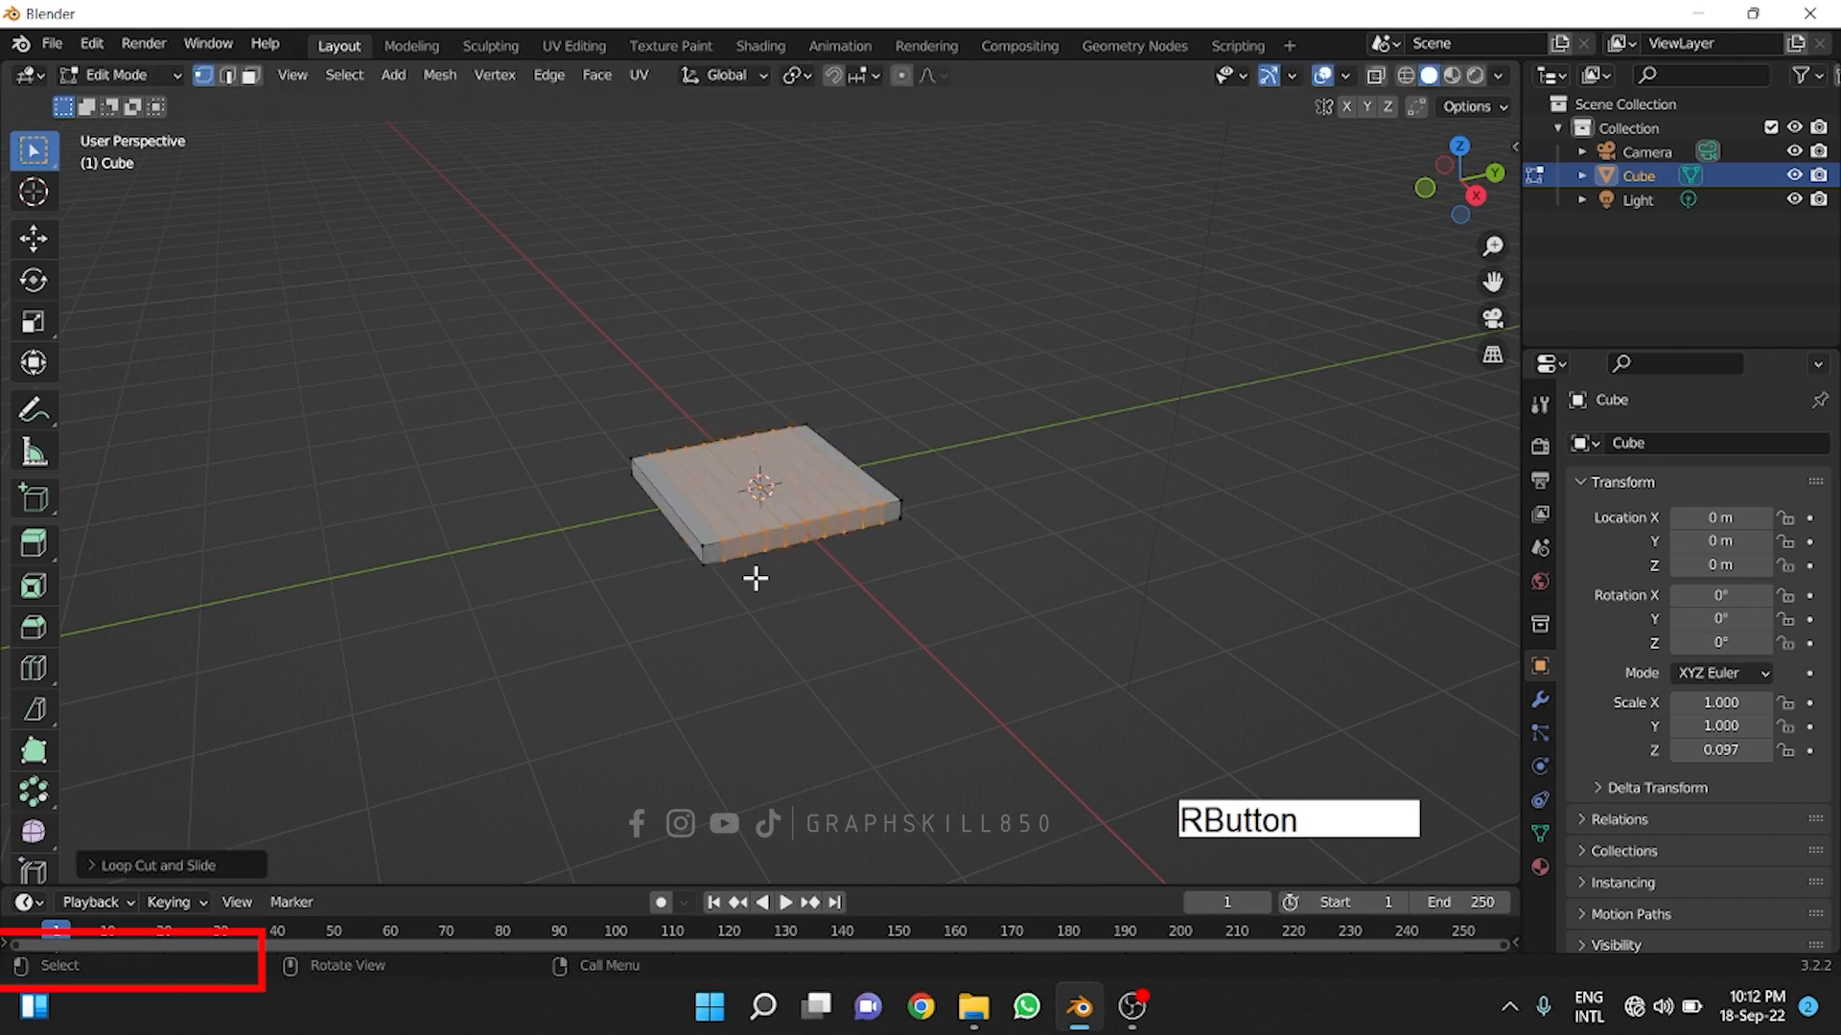
- Add nine evenly spaced loop cuts running parallel to the Y axis, with no edge slide, to form a grid on the slab
key(ctrl+r)
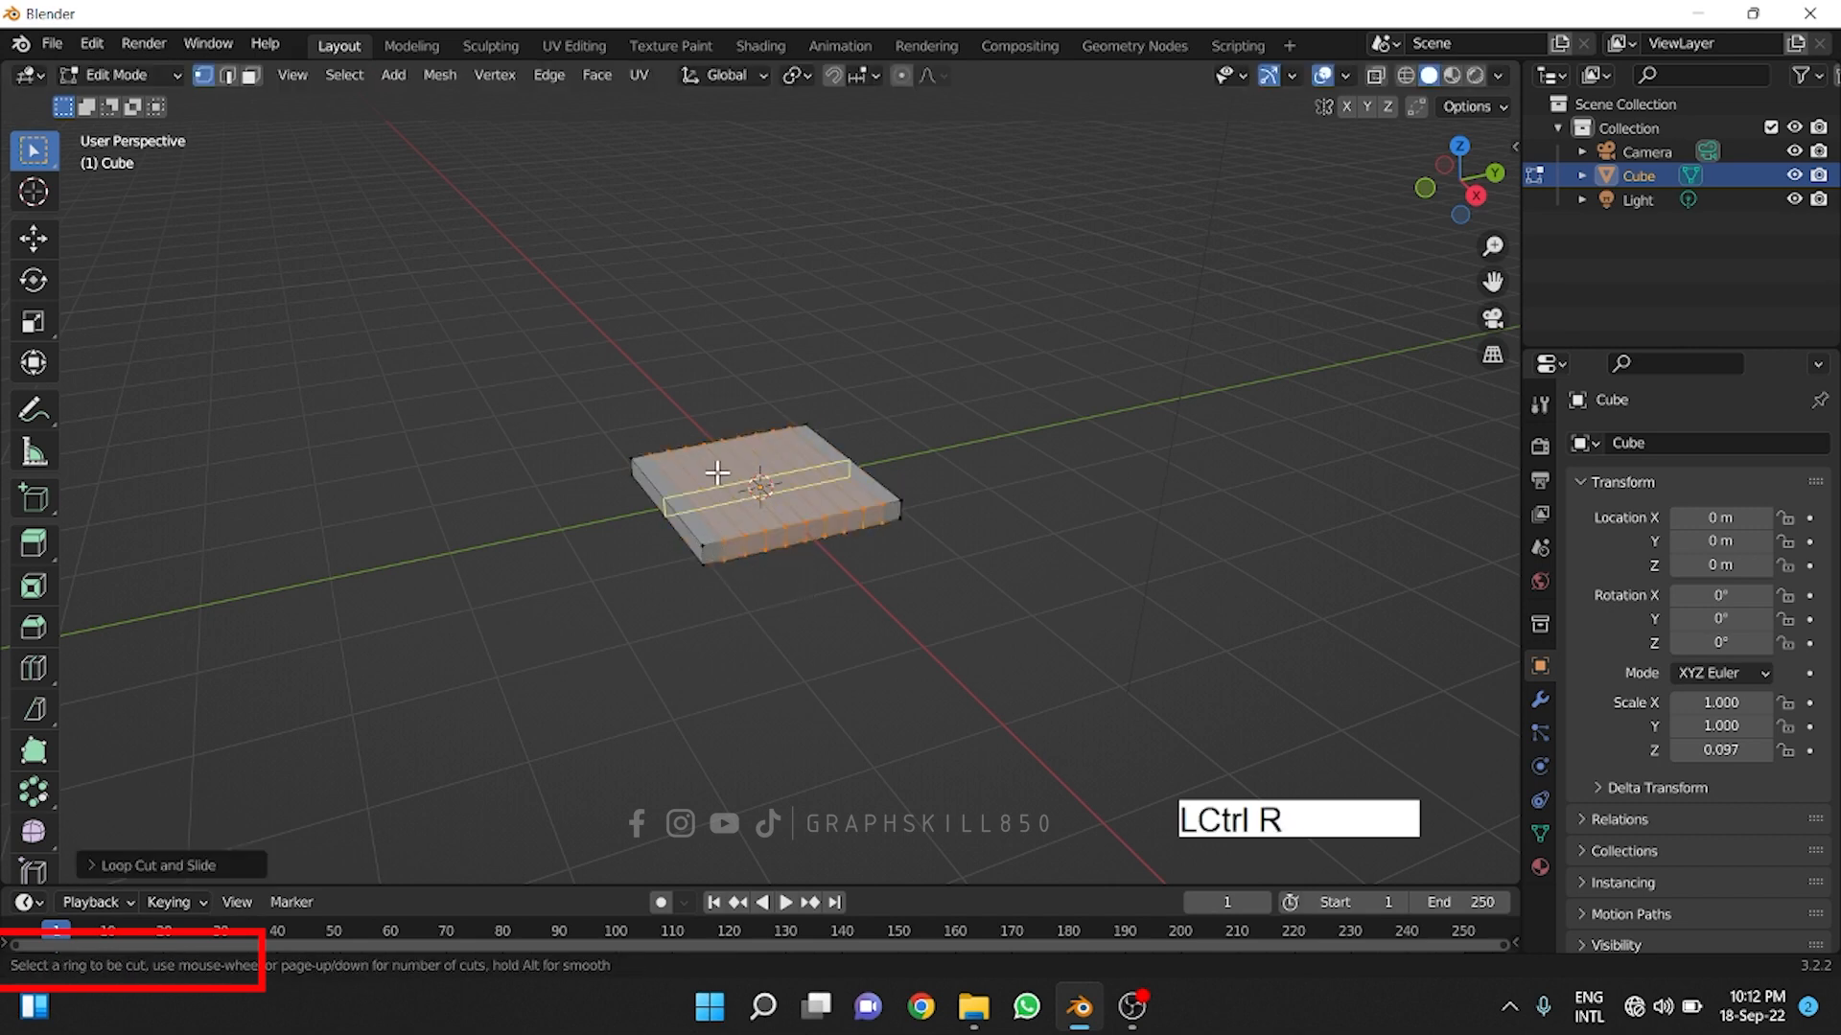
scroll(717, 472, up, 4)
scroll(719, 473, up, 4)
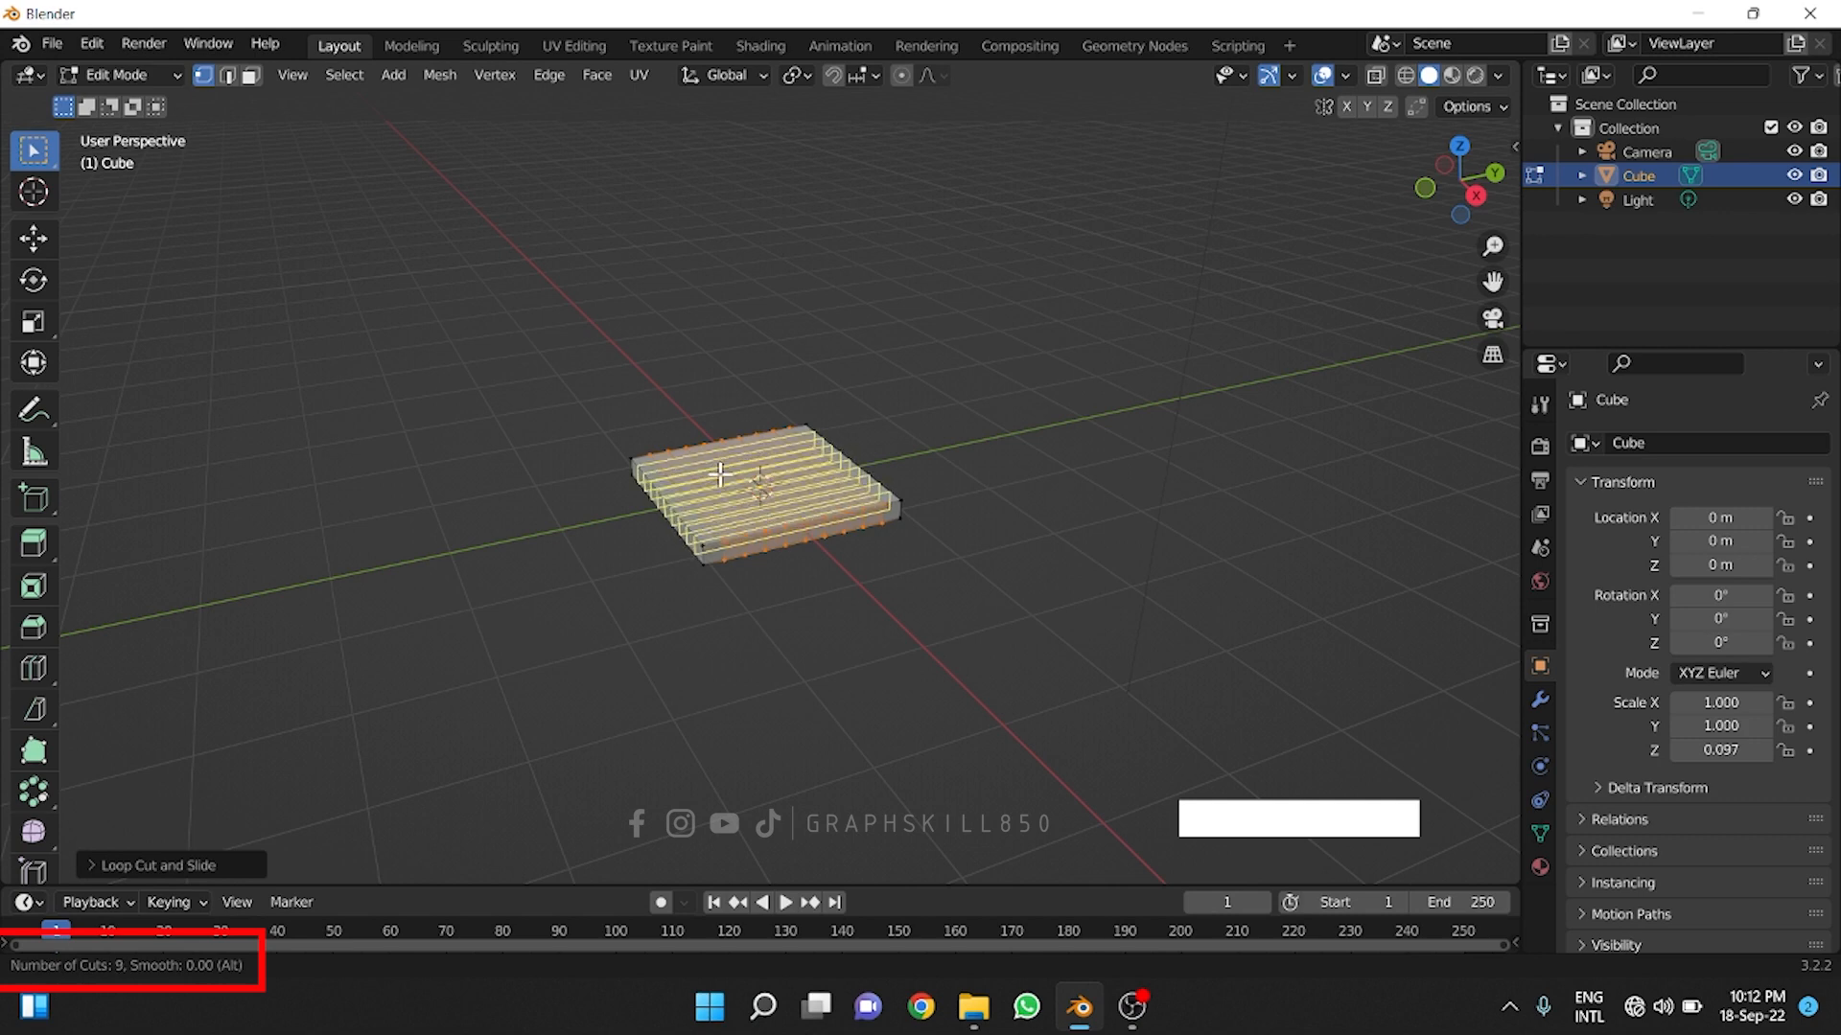
click(707, 552)
right_click(707, 552)
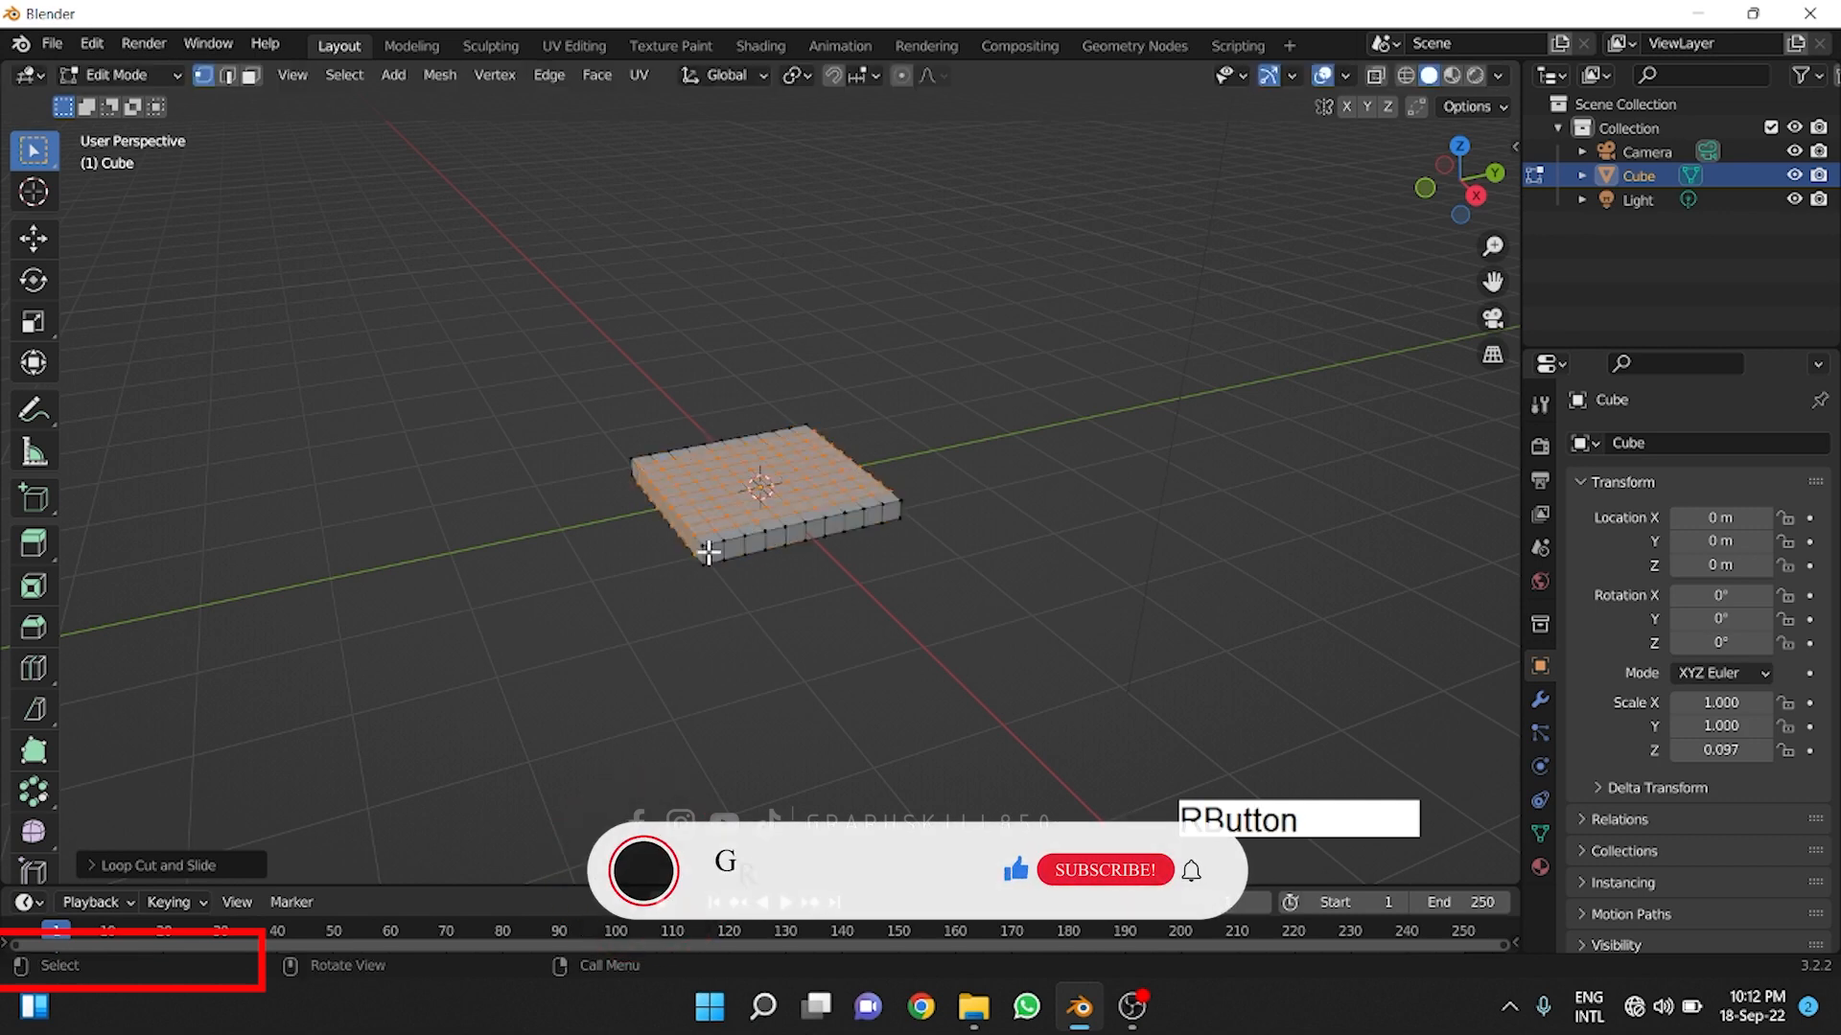
- In face selection, extrude four underside faces, each one square diagonally in from a corner, downward into legs
middle_drag(572, 609, 595, 479)
scroll(745, 542, up, 4)
scroll(745, 542, down, 2)
click(250, 75)
middle_drag(699, 537, 731, 360)
click(731, 361)
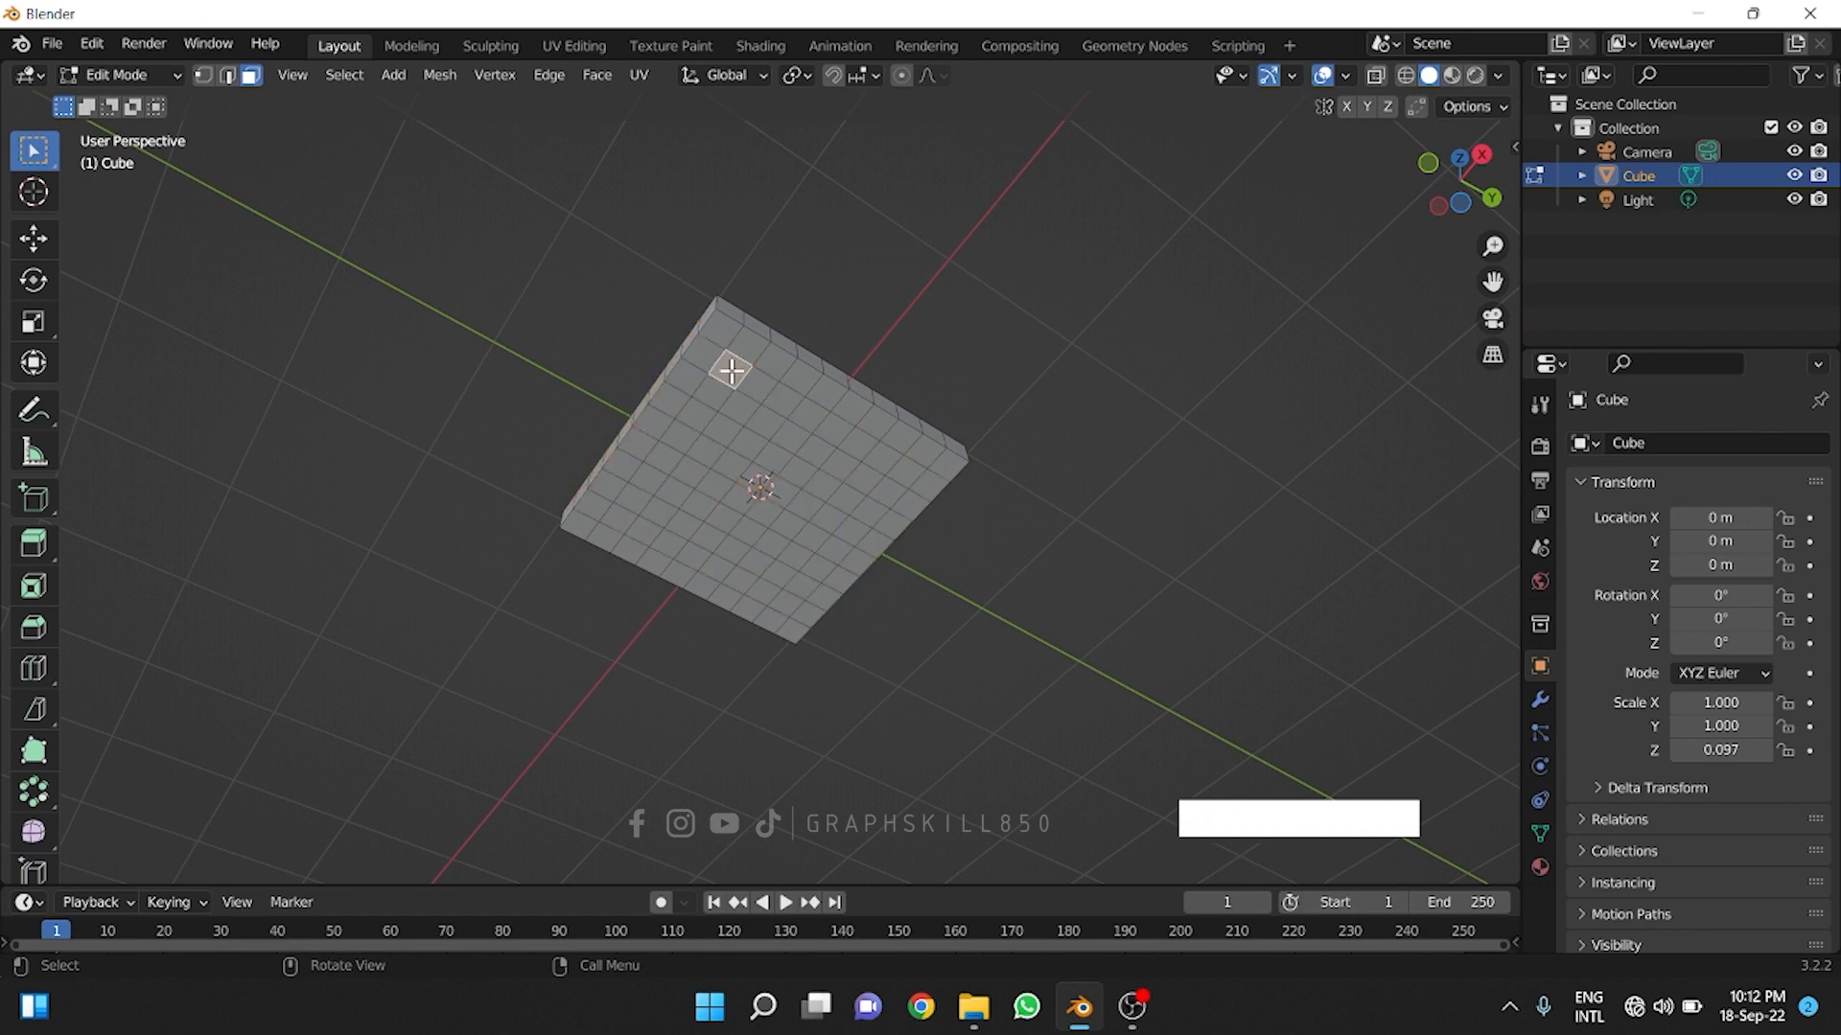
click(720, 340)
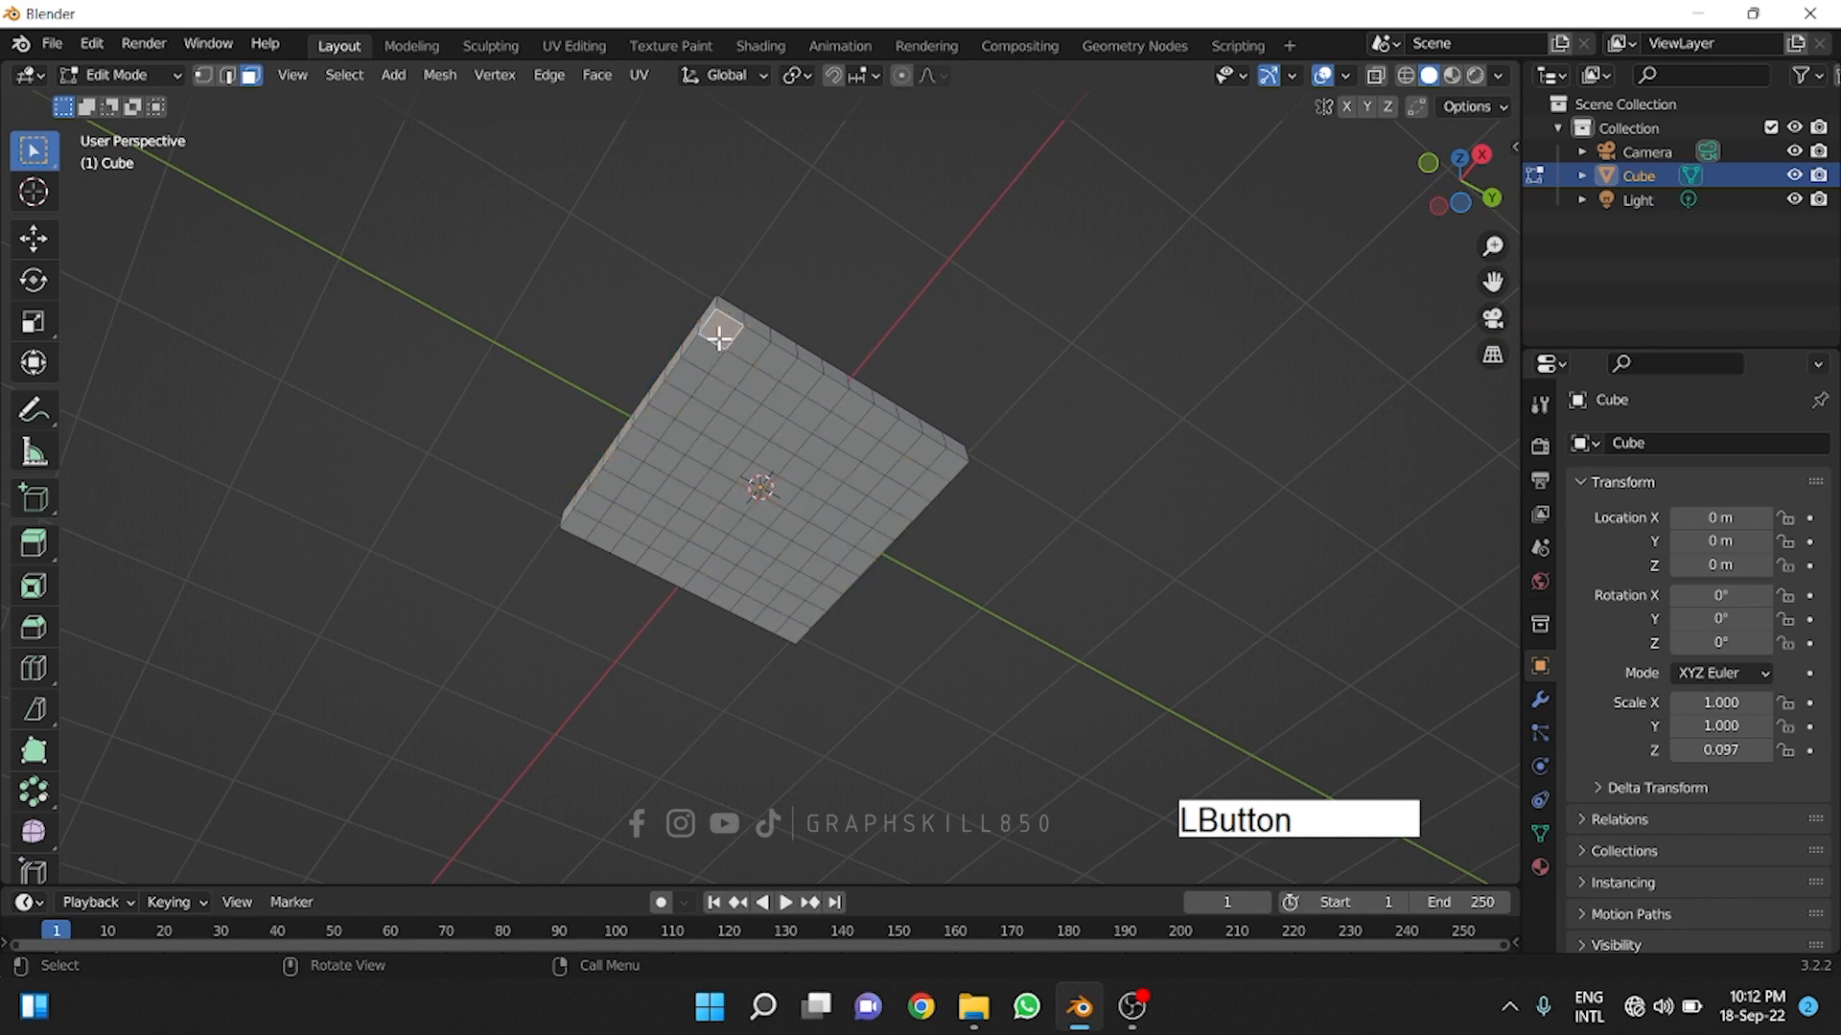
click(732, 370)
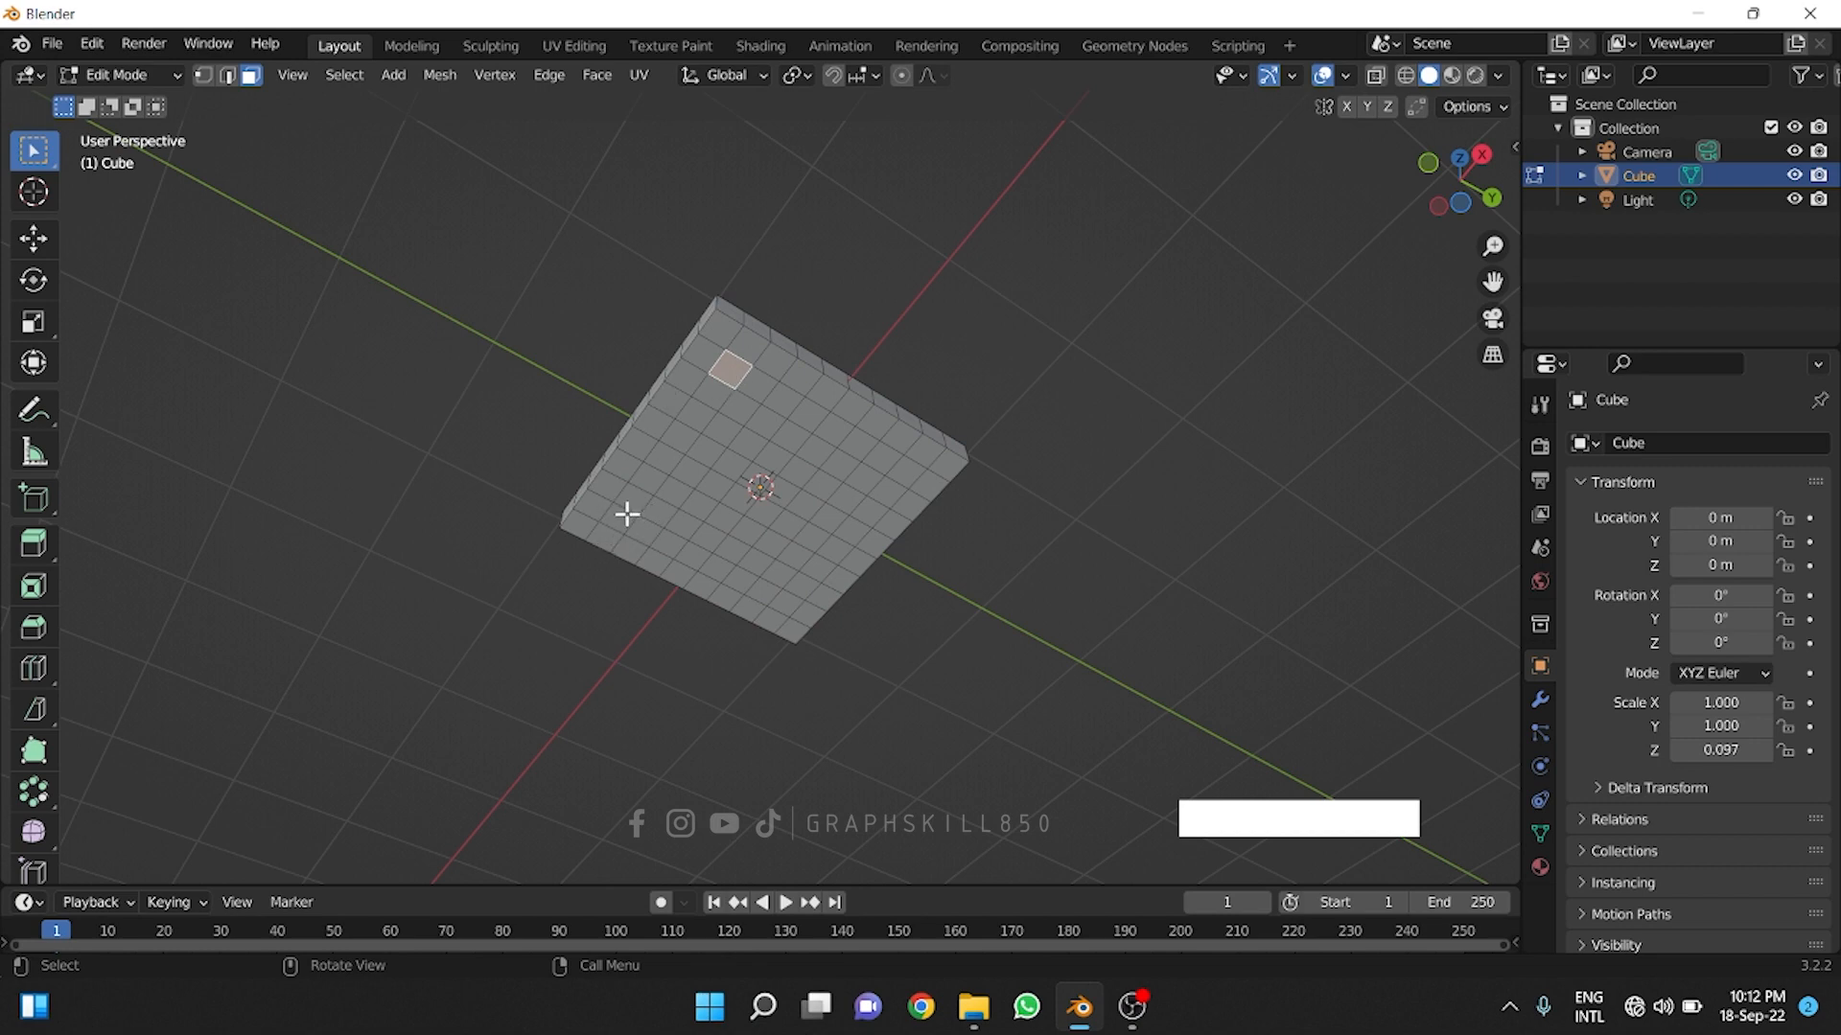
key(shift)
shift+click(623, 518)
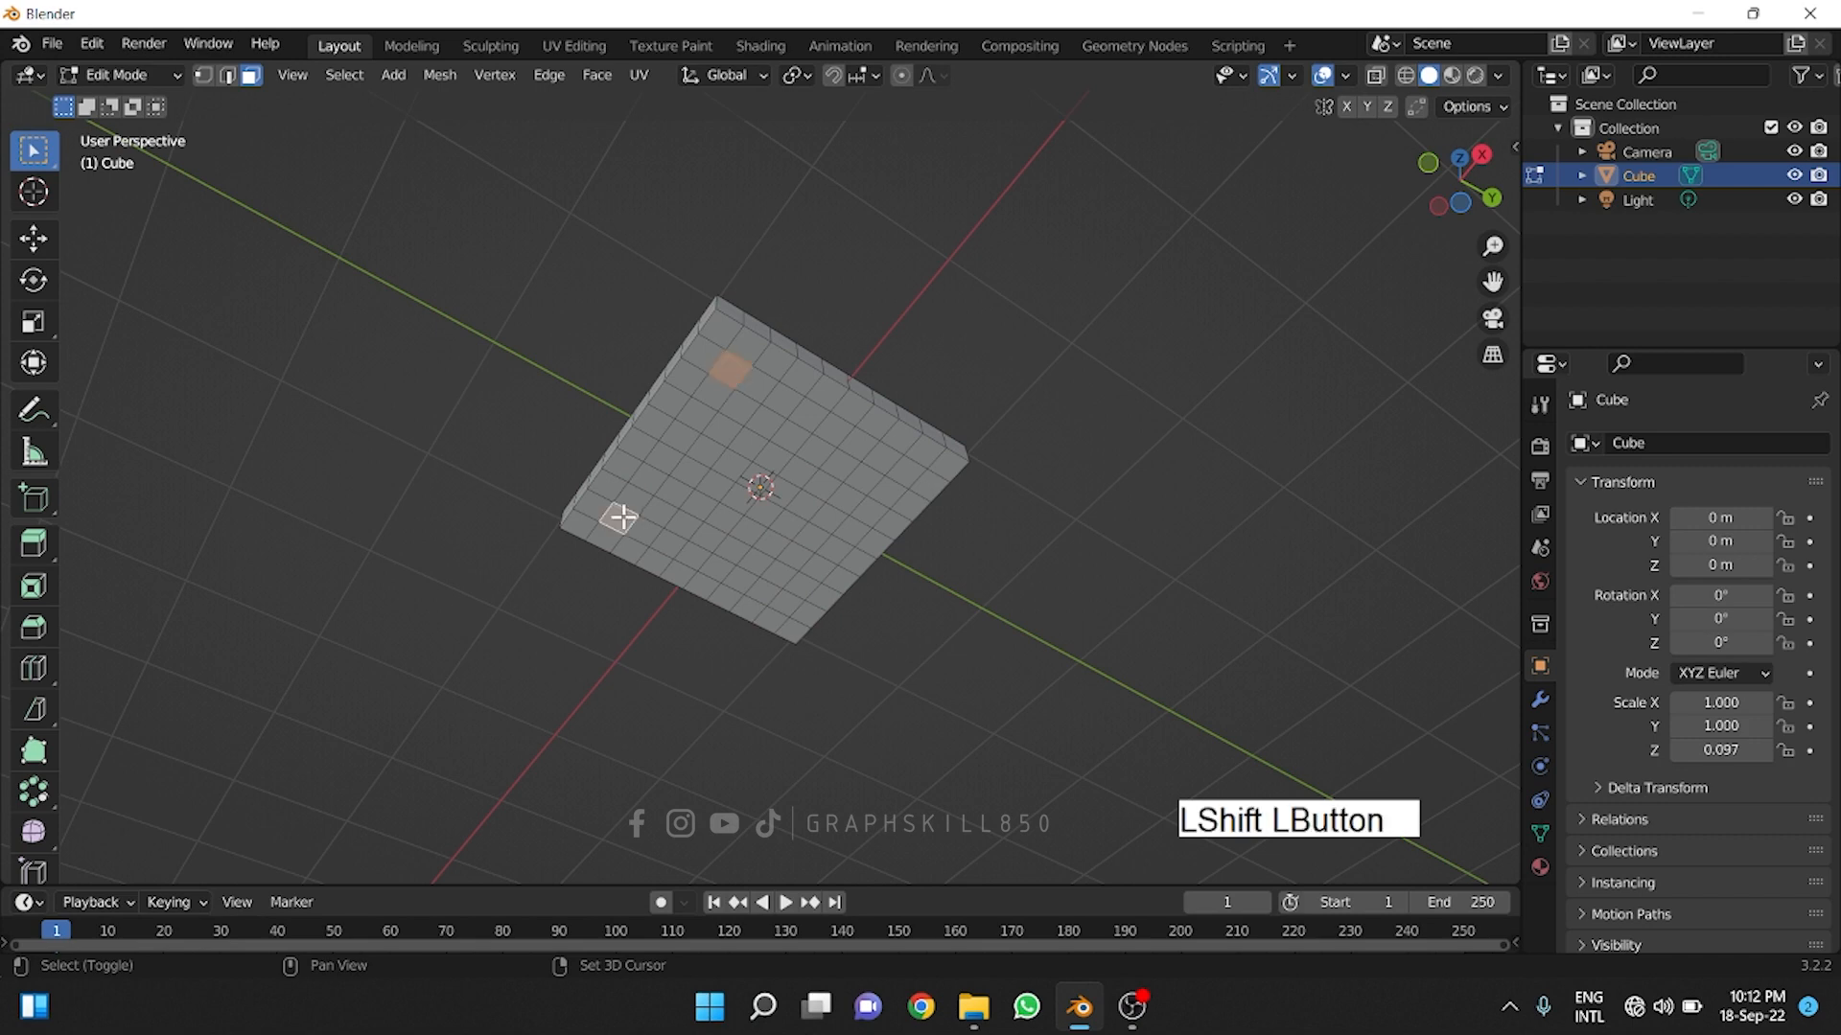
shift+click(784, 604)
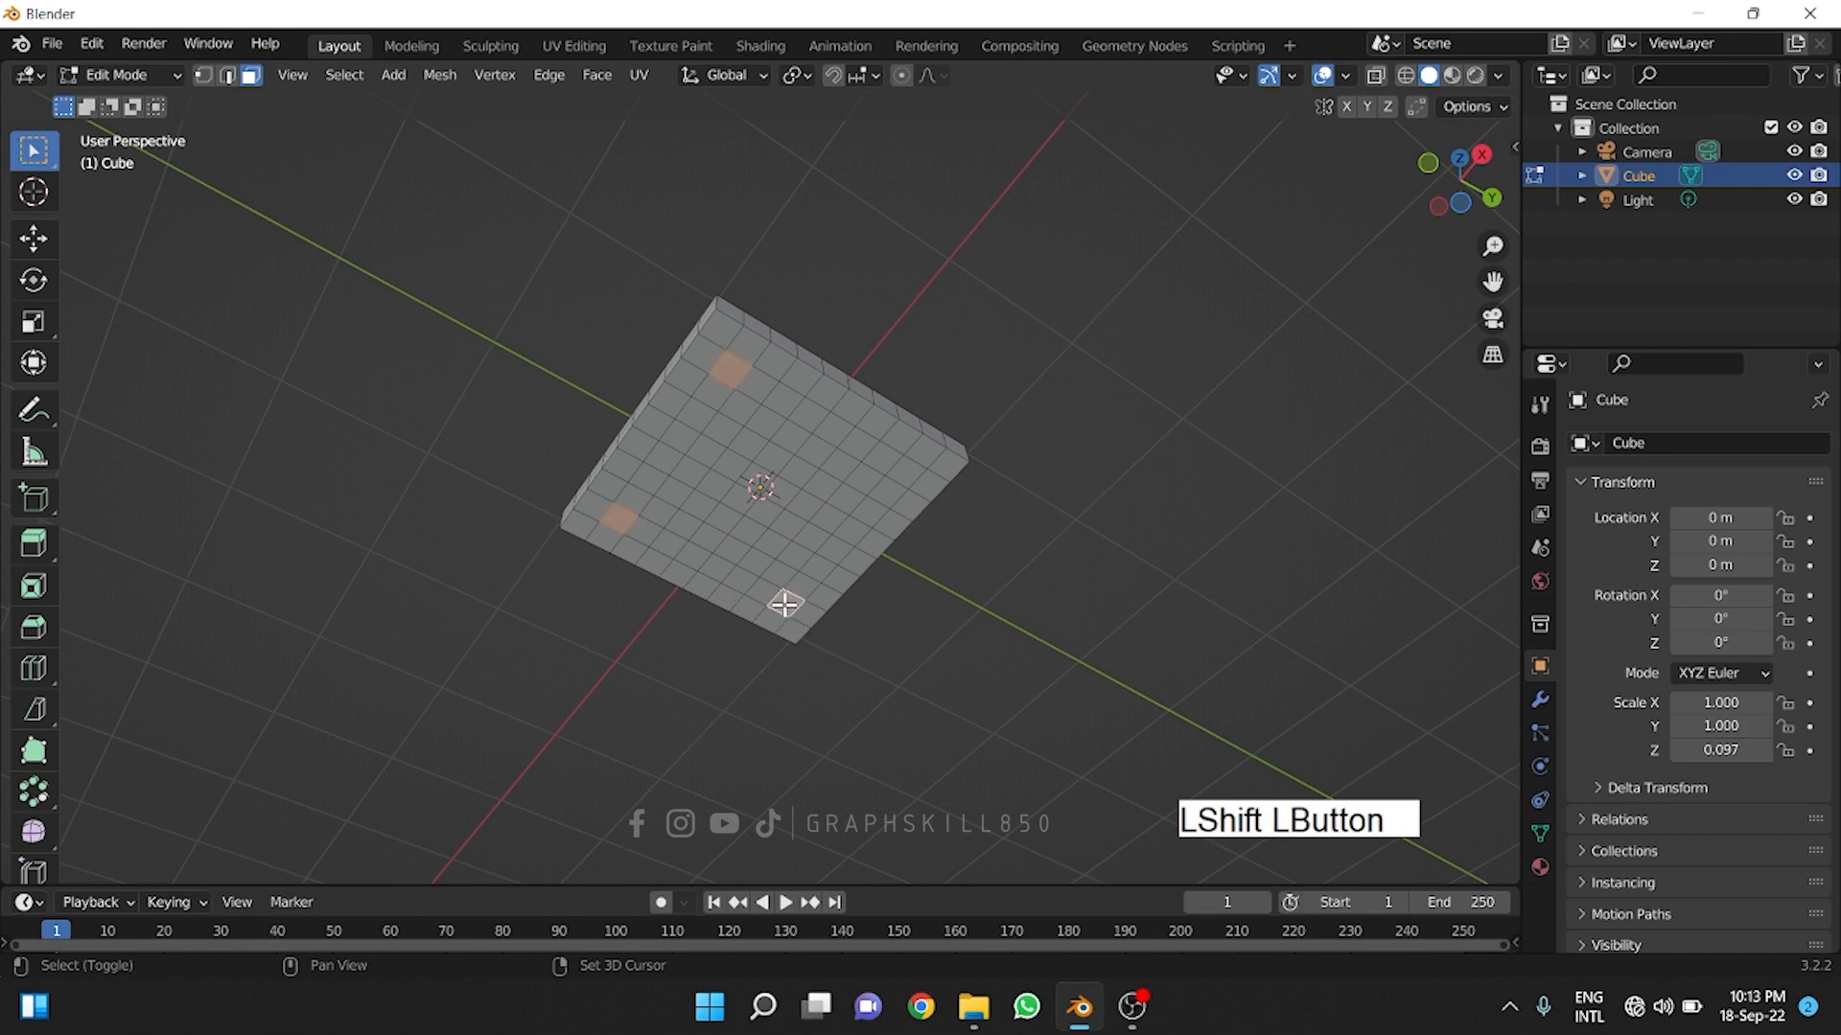
shift+click(907, 474)
middle_drag(768, 464, 710, 505)
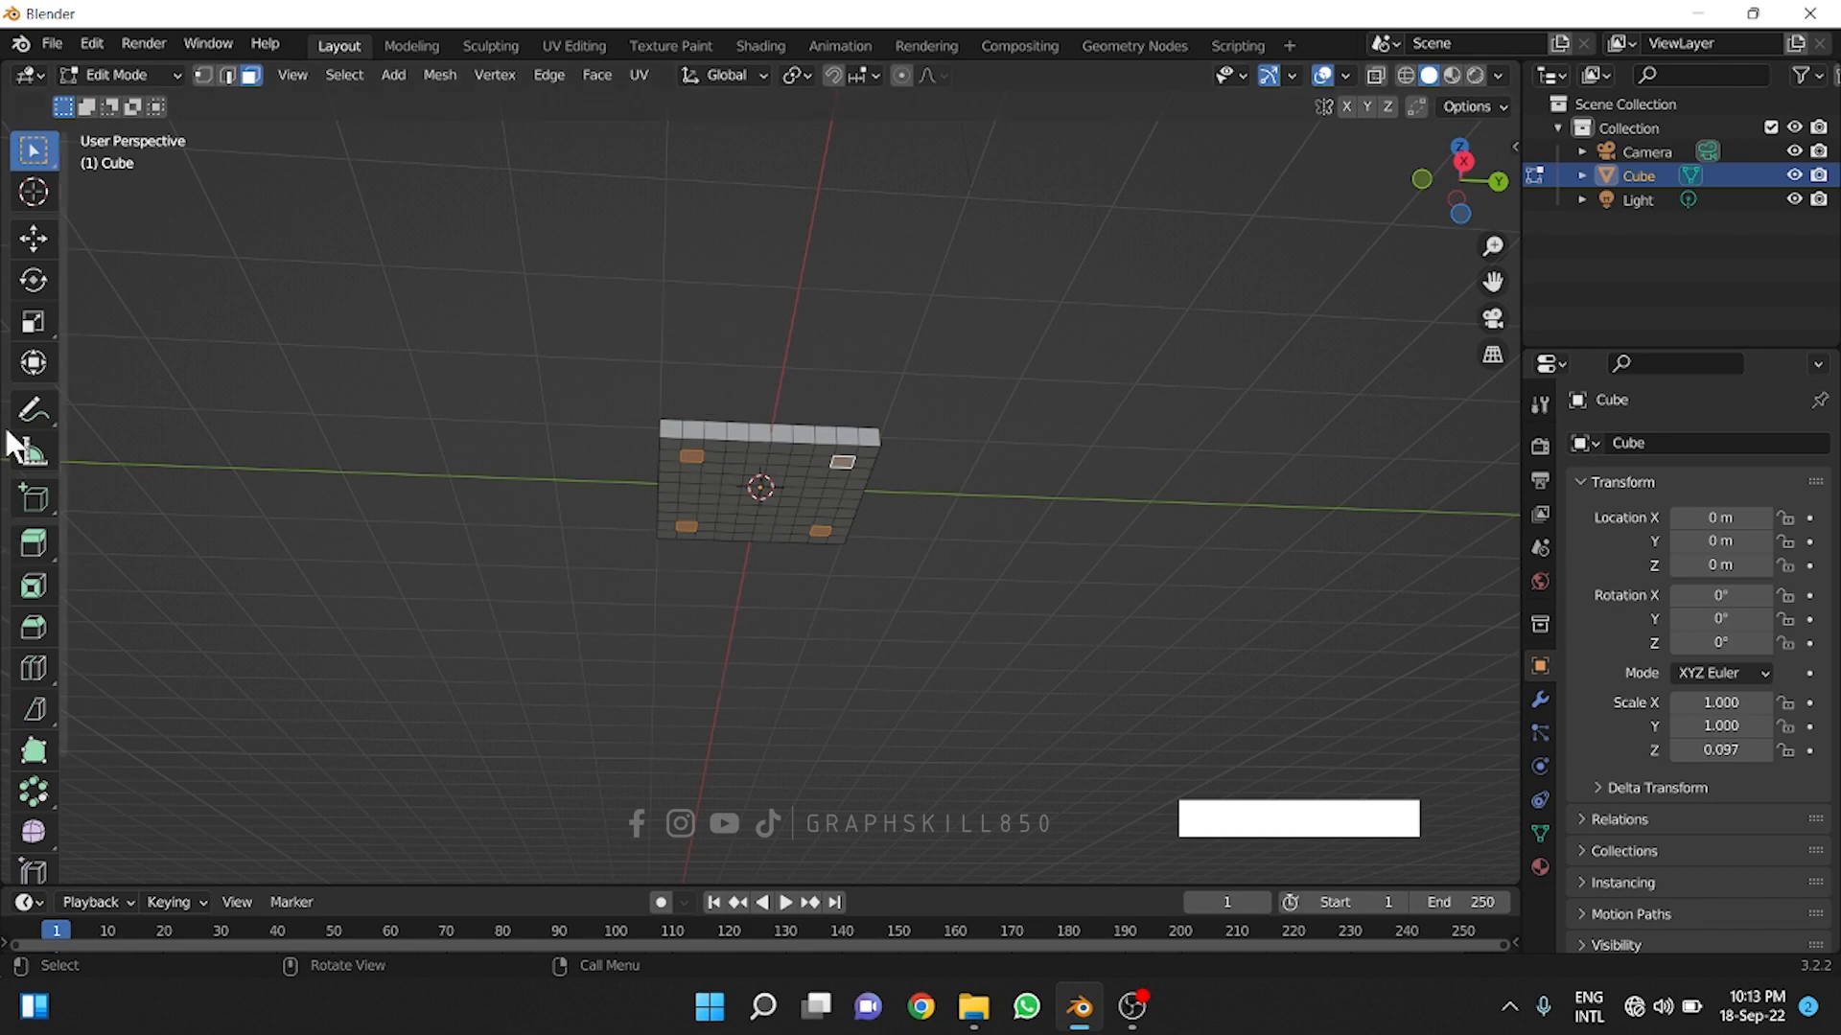
click(35, 585)
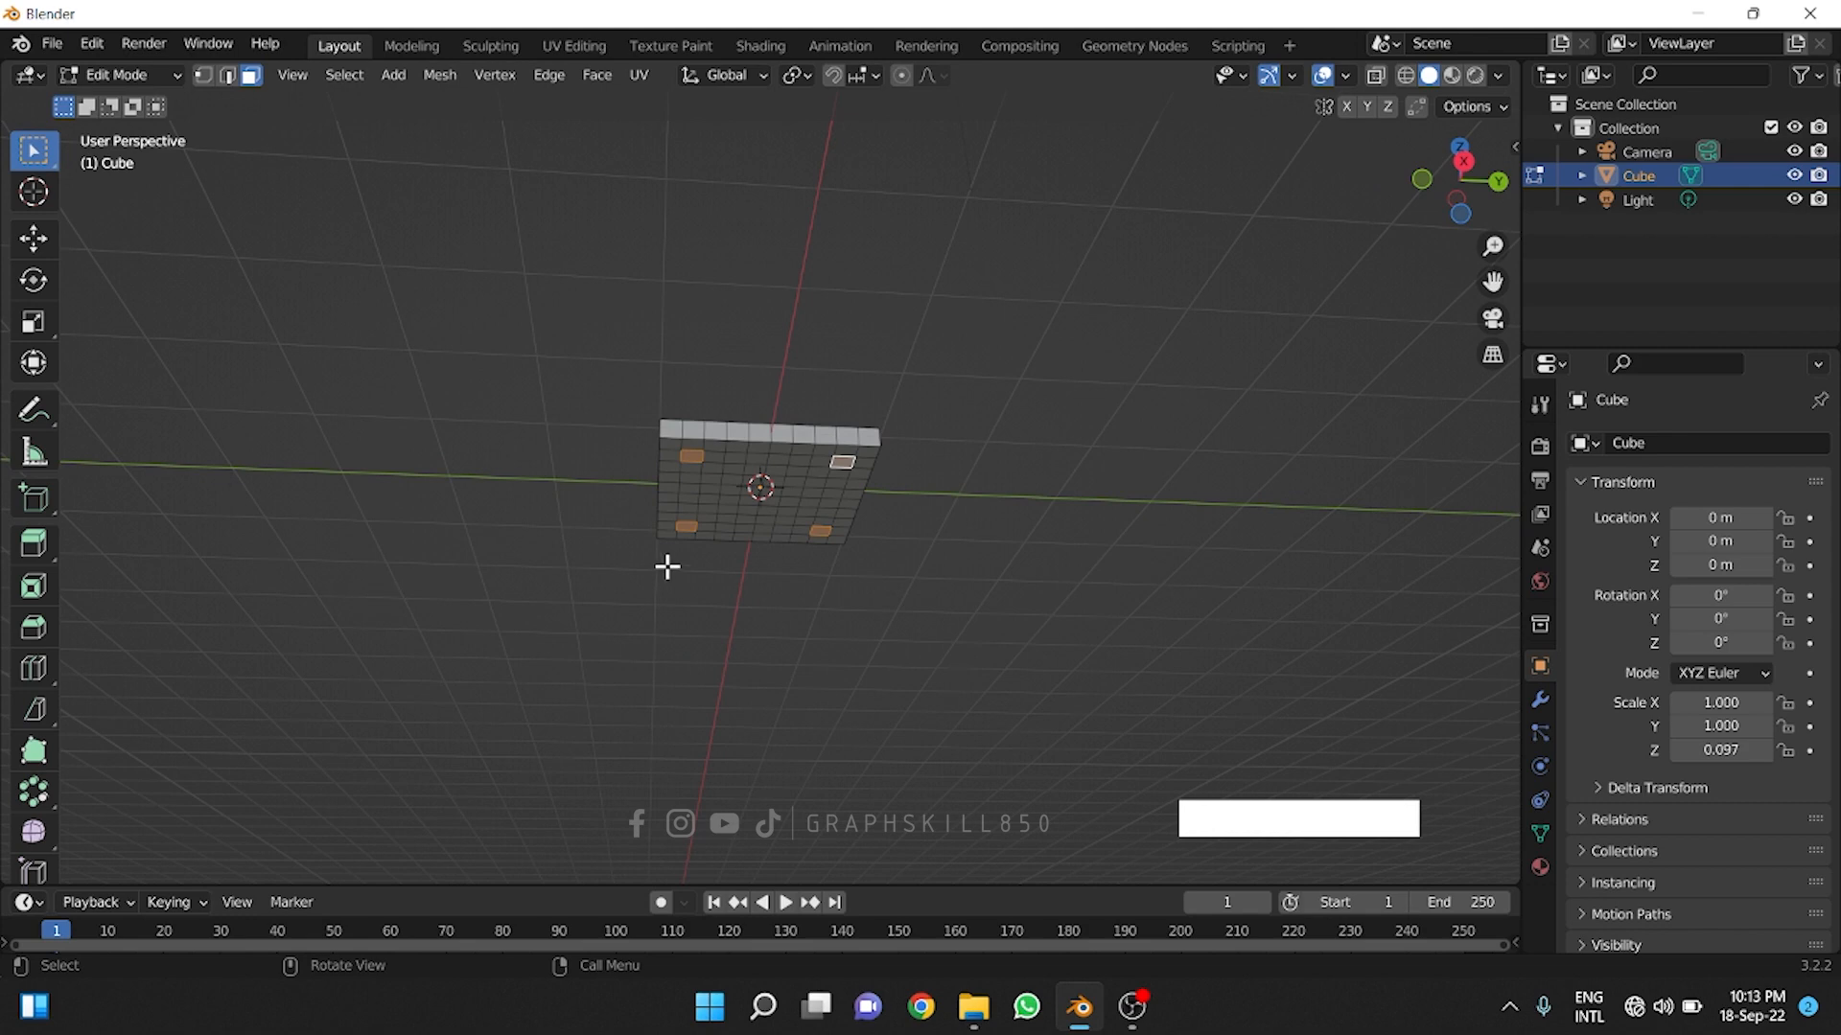
key(e)
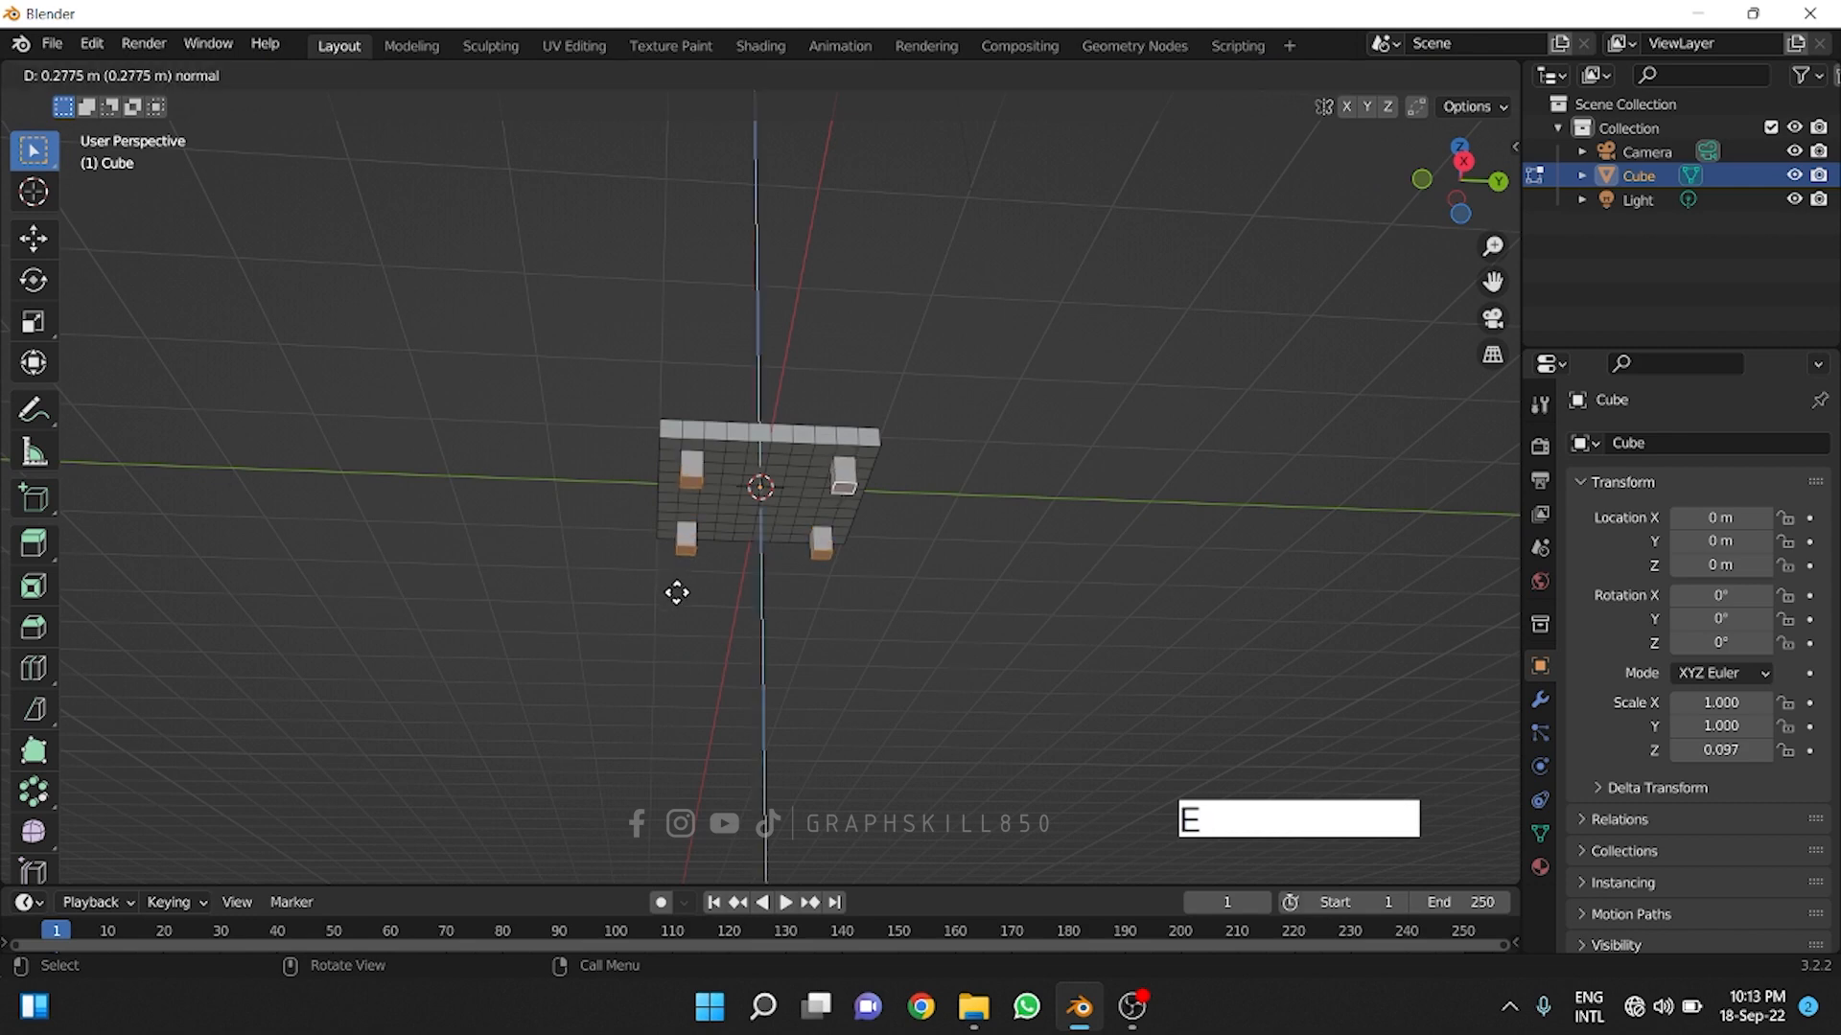
click(683, 718)
middle_drag(806, 662, 578, 623)
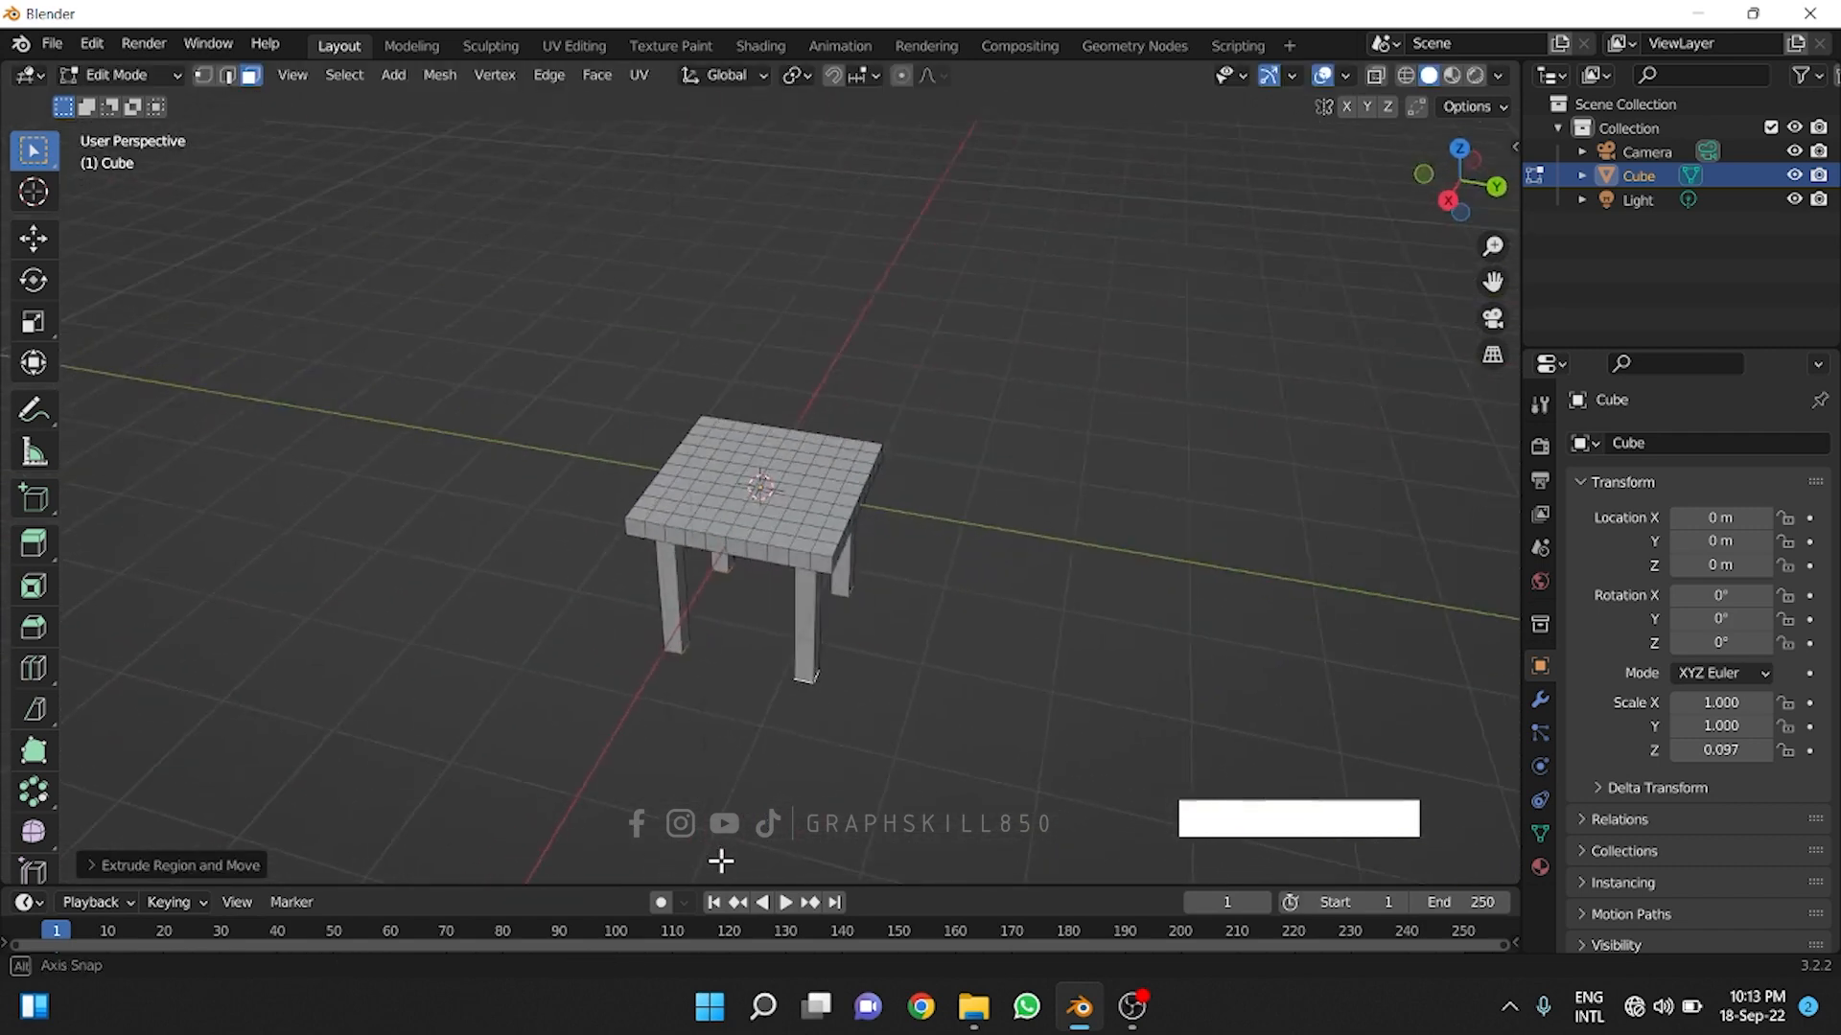
- Extrude two top faces on the seat's -Y edge, each one square in from a corner, upward into tall backrest posts
scroll(575, 505, up, 2)
click(583, 527)
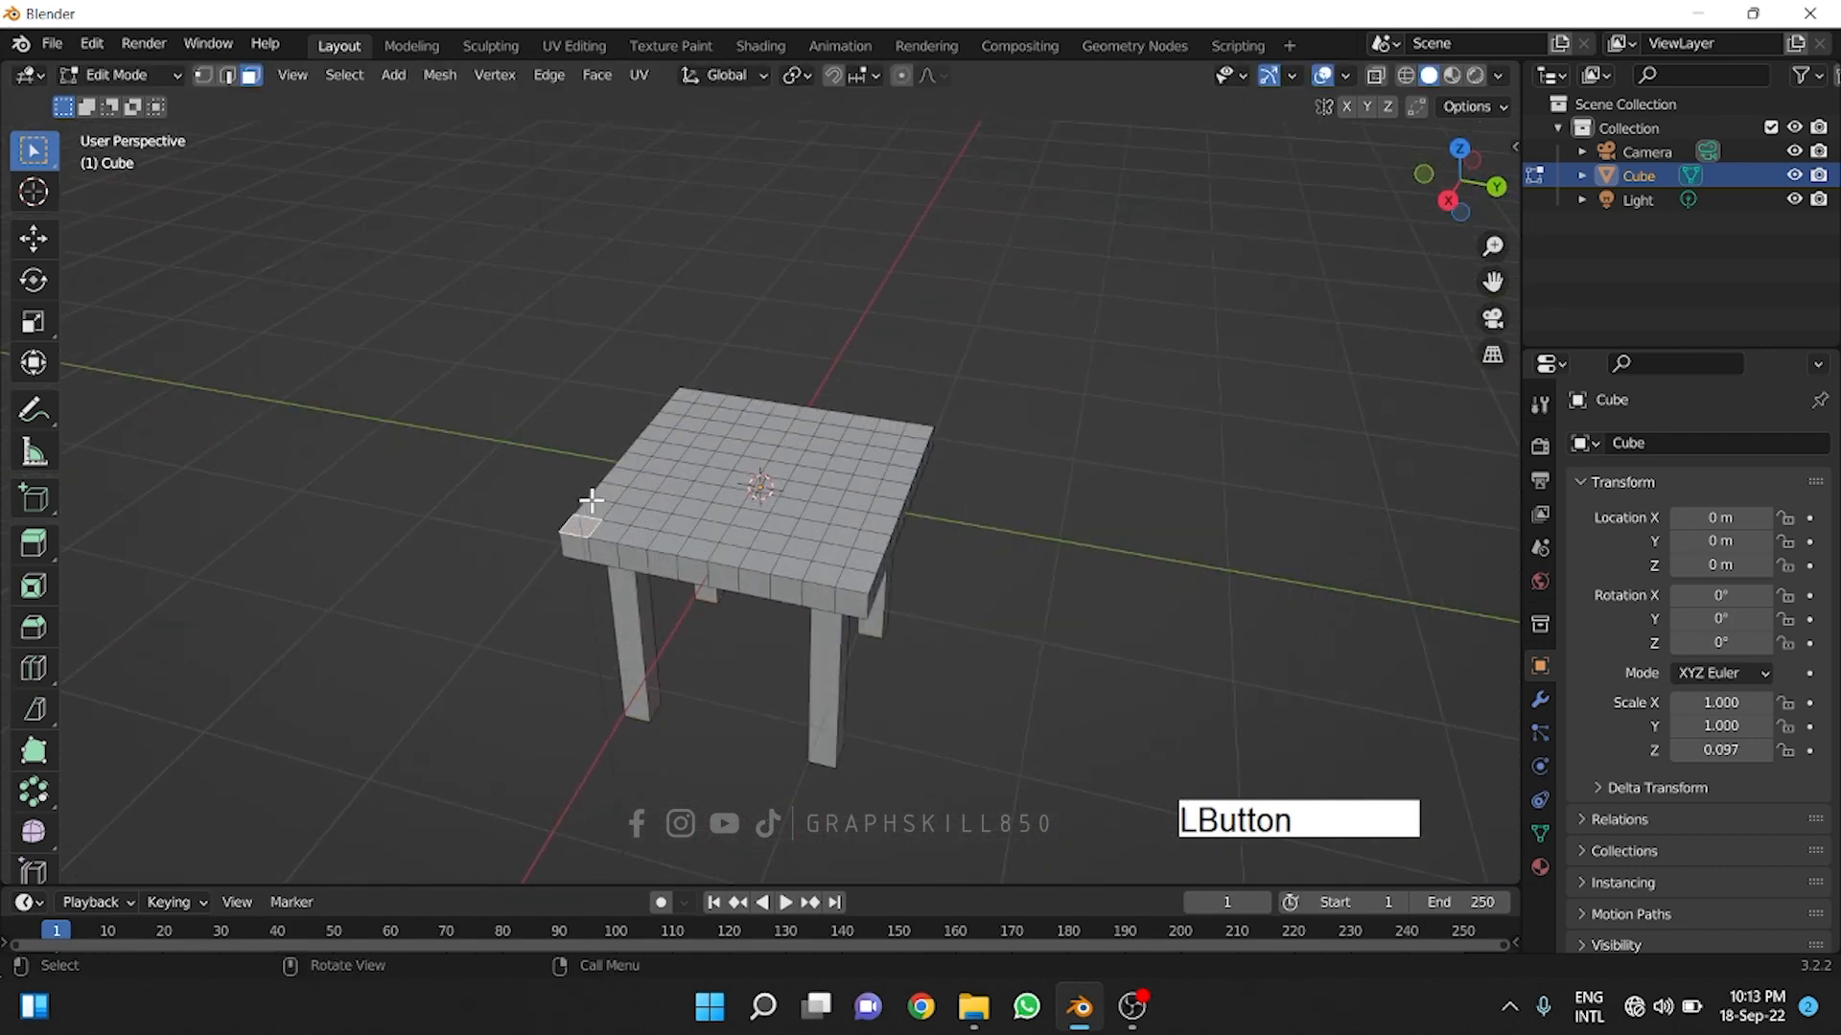
shift+click(694, 392)
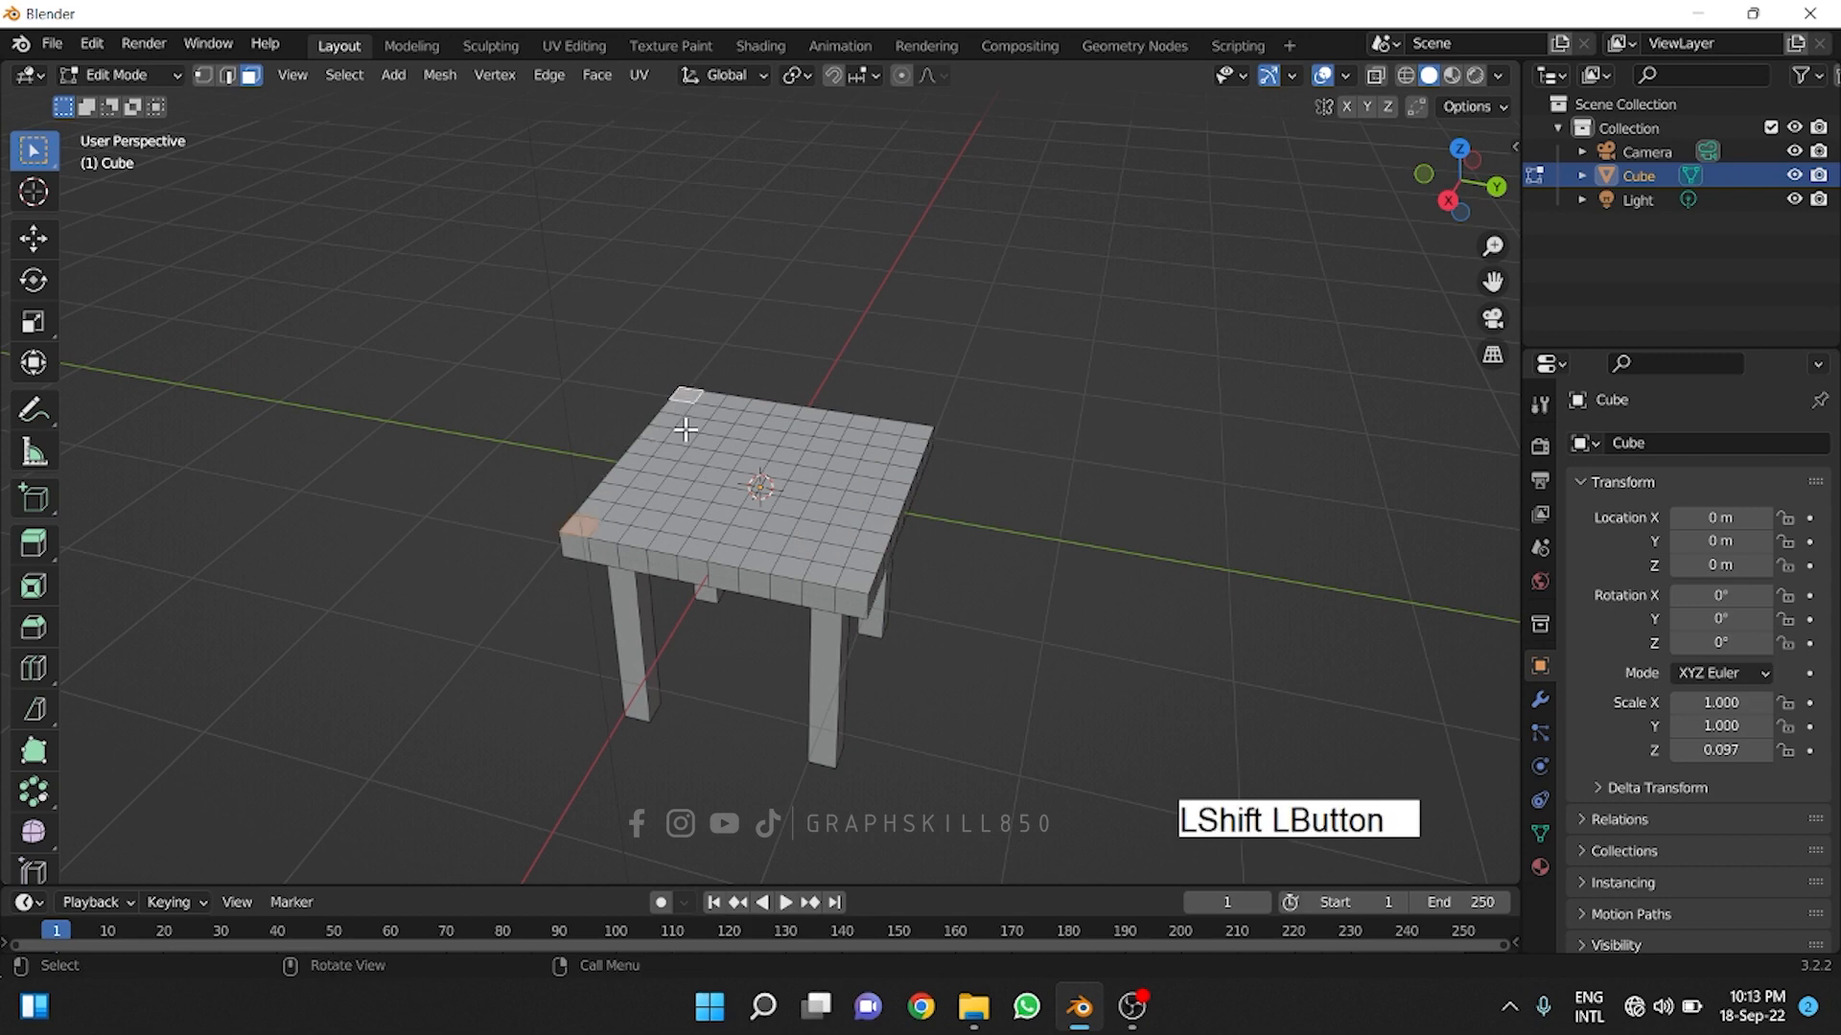
click(679, 405)
shift+click(596, 510)
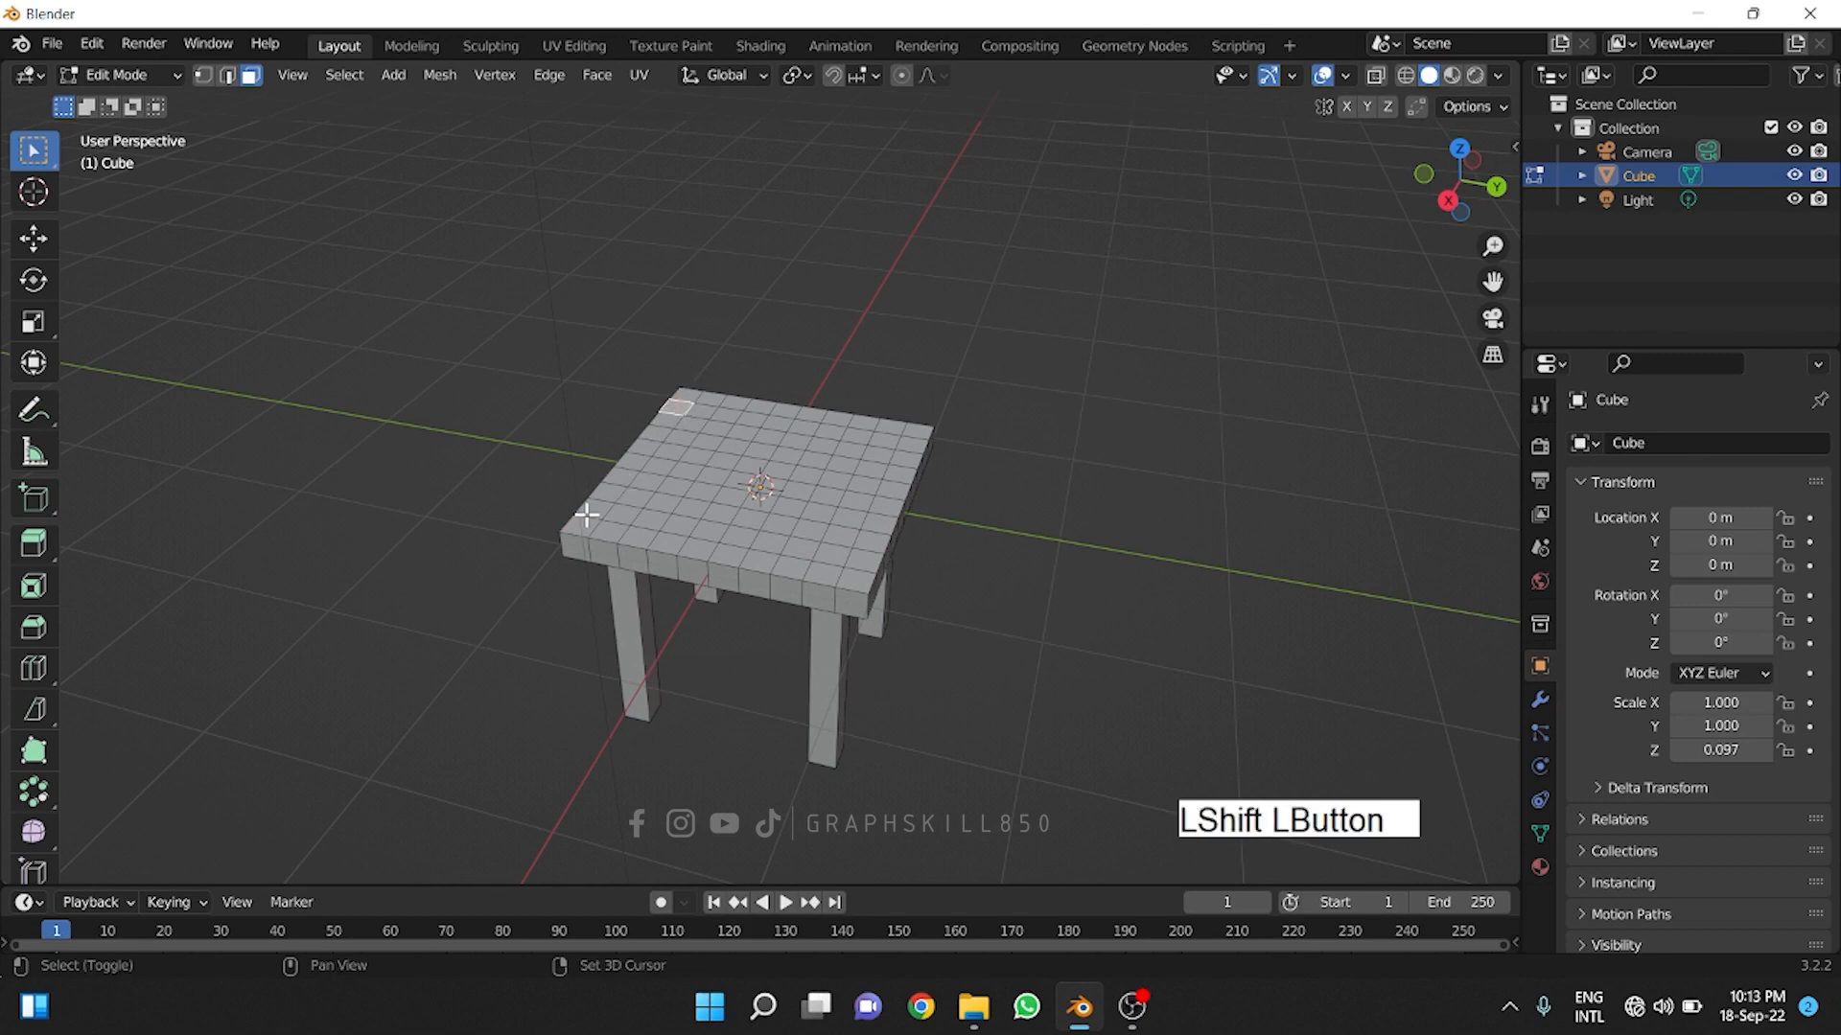
scroll(714, 602, down, 2)
middle_drag(714, 602, 609, 440)
key(ctrl+z)
key(e)
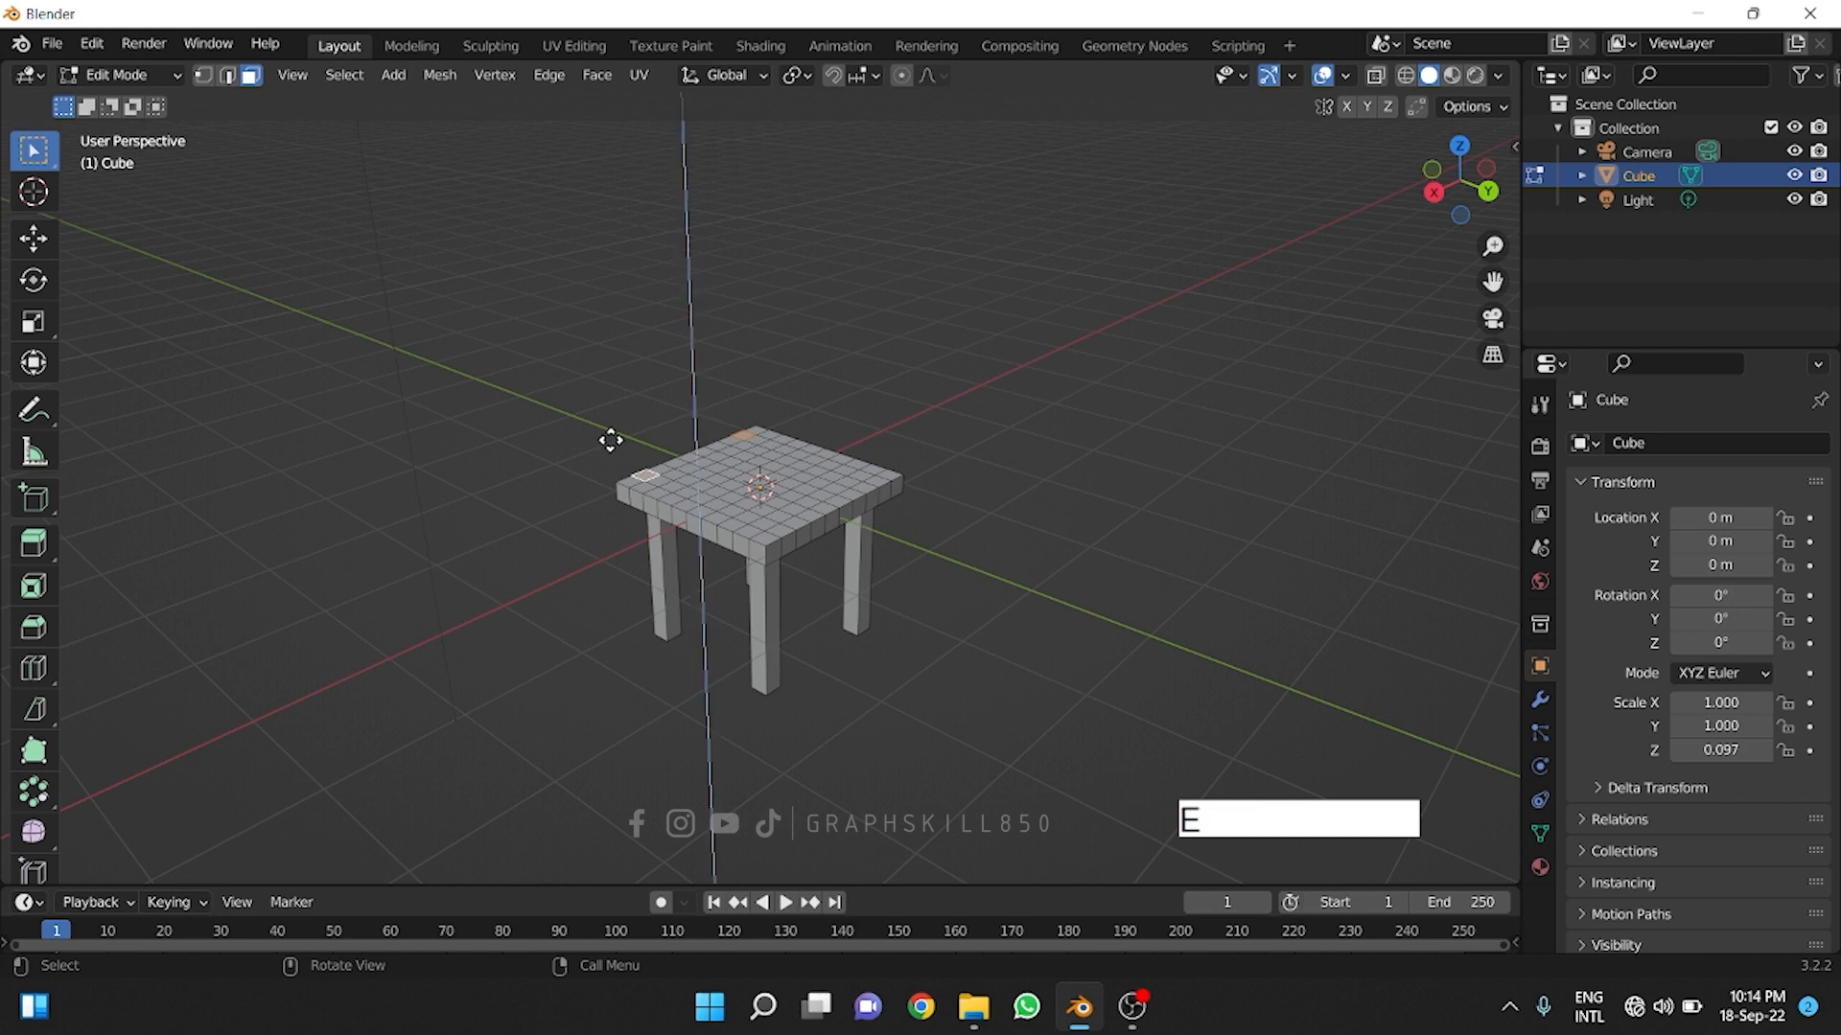
click(556, 193)
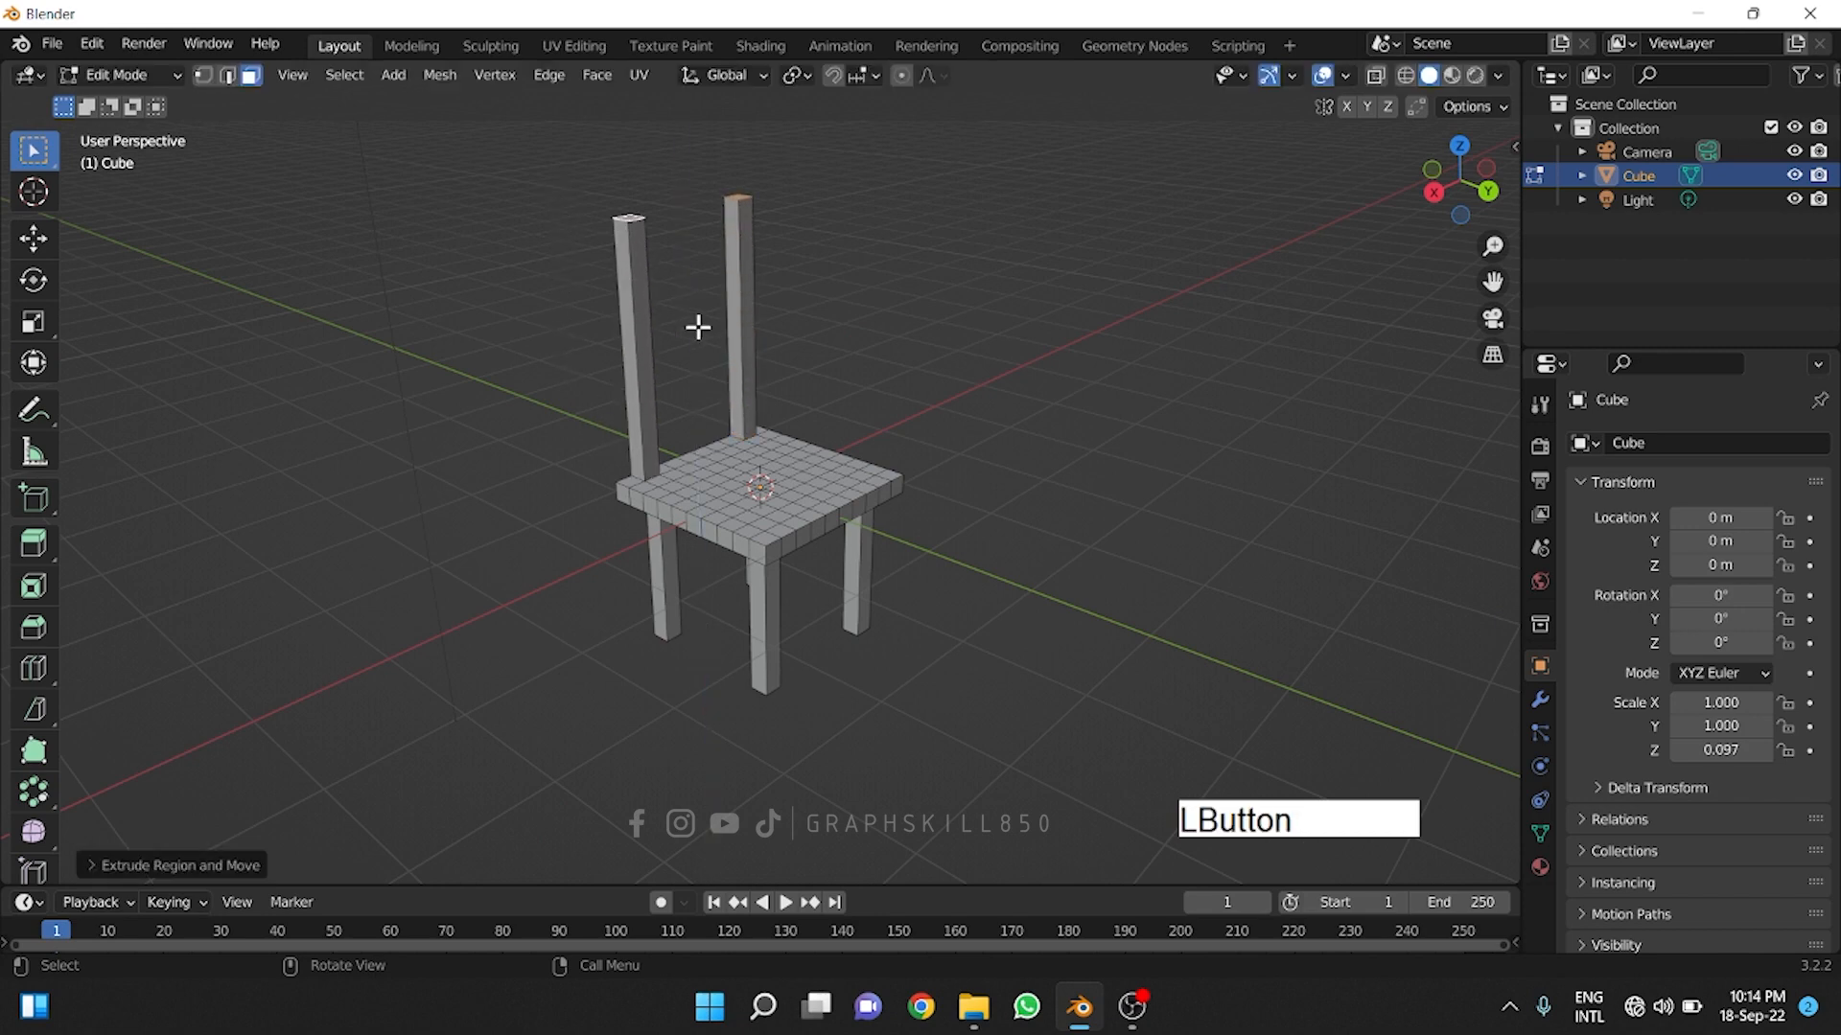
middle_drag(699, 320, 625, 296)
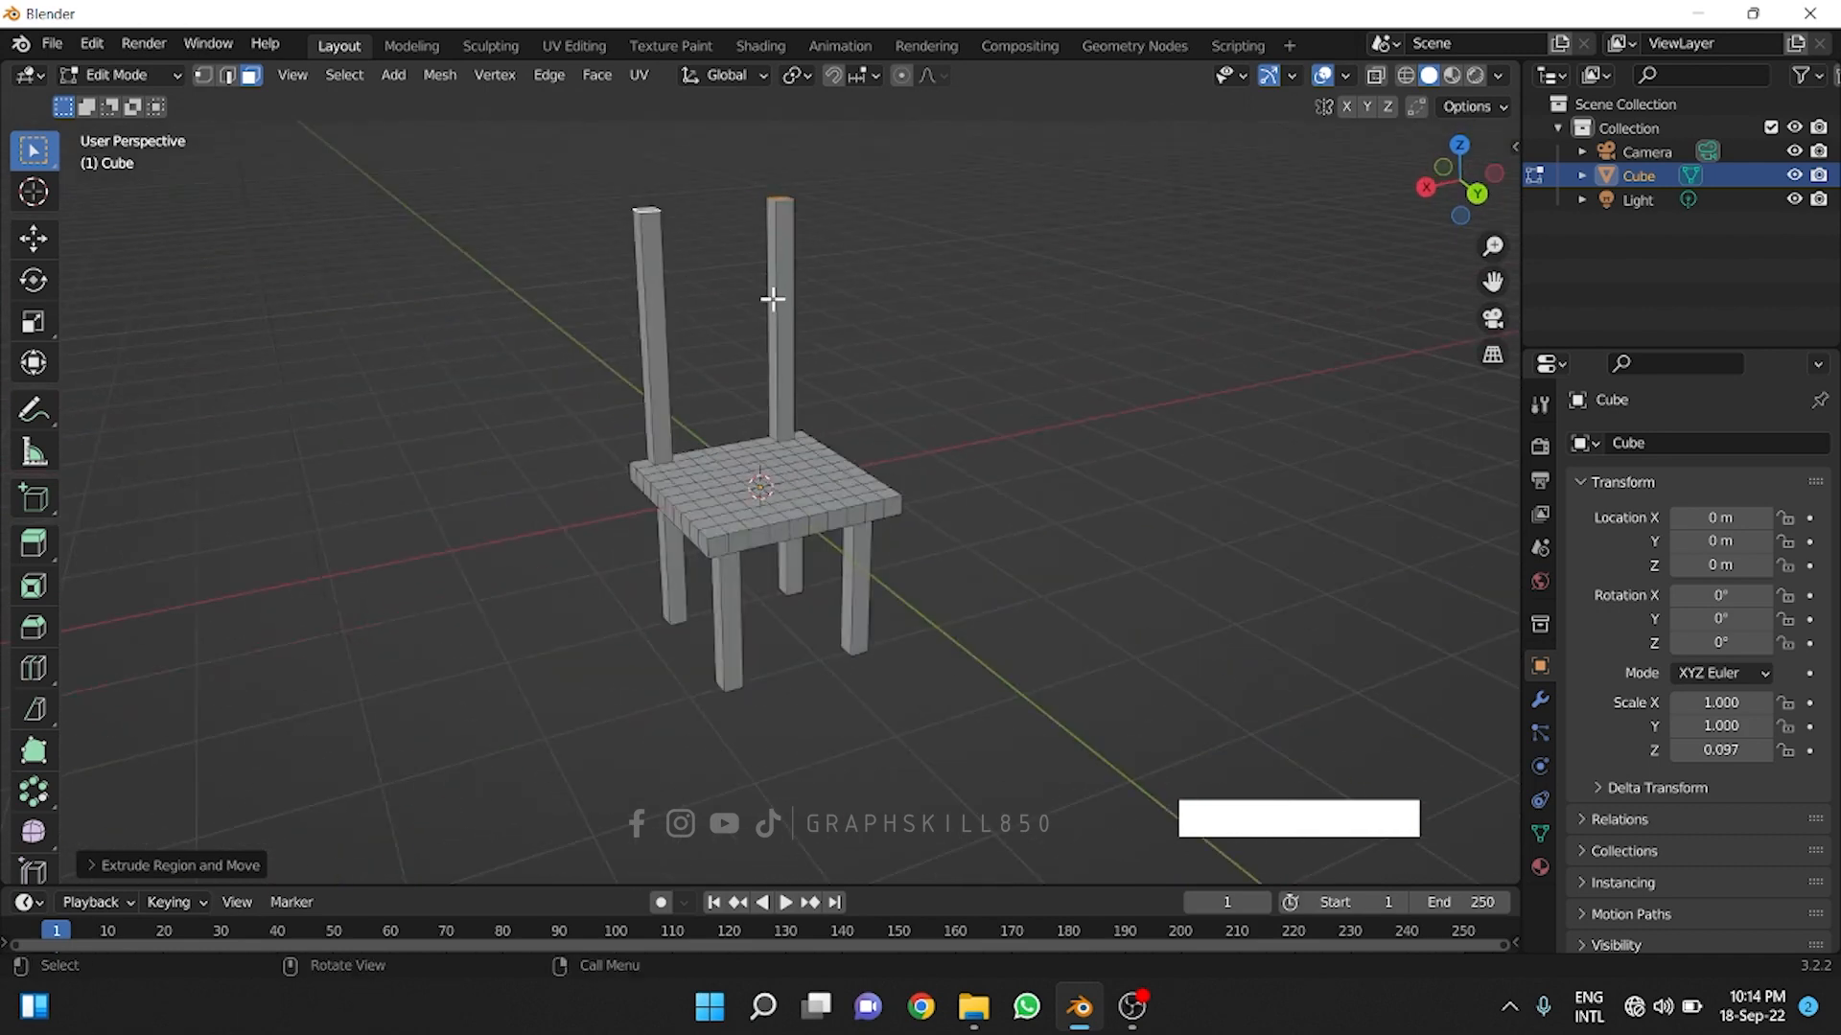
- Add ten evenly spaced horizontal loop cuts to the backrest post at the -X end, with no edge slide
middle_drag(750, 291, 530, 320)
key(ctrl+r)
scroll(885, 373, up, 10)
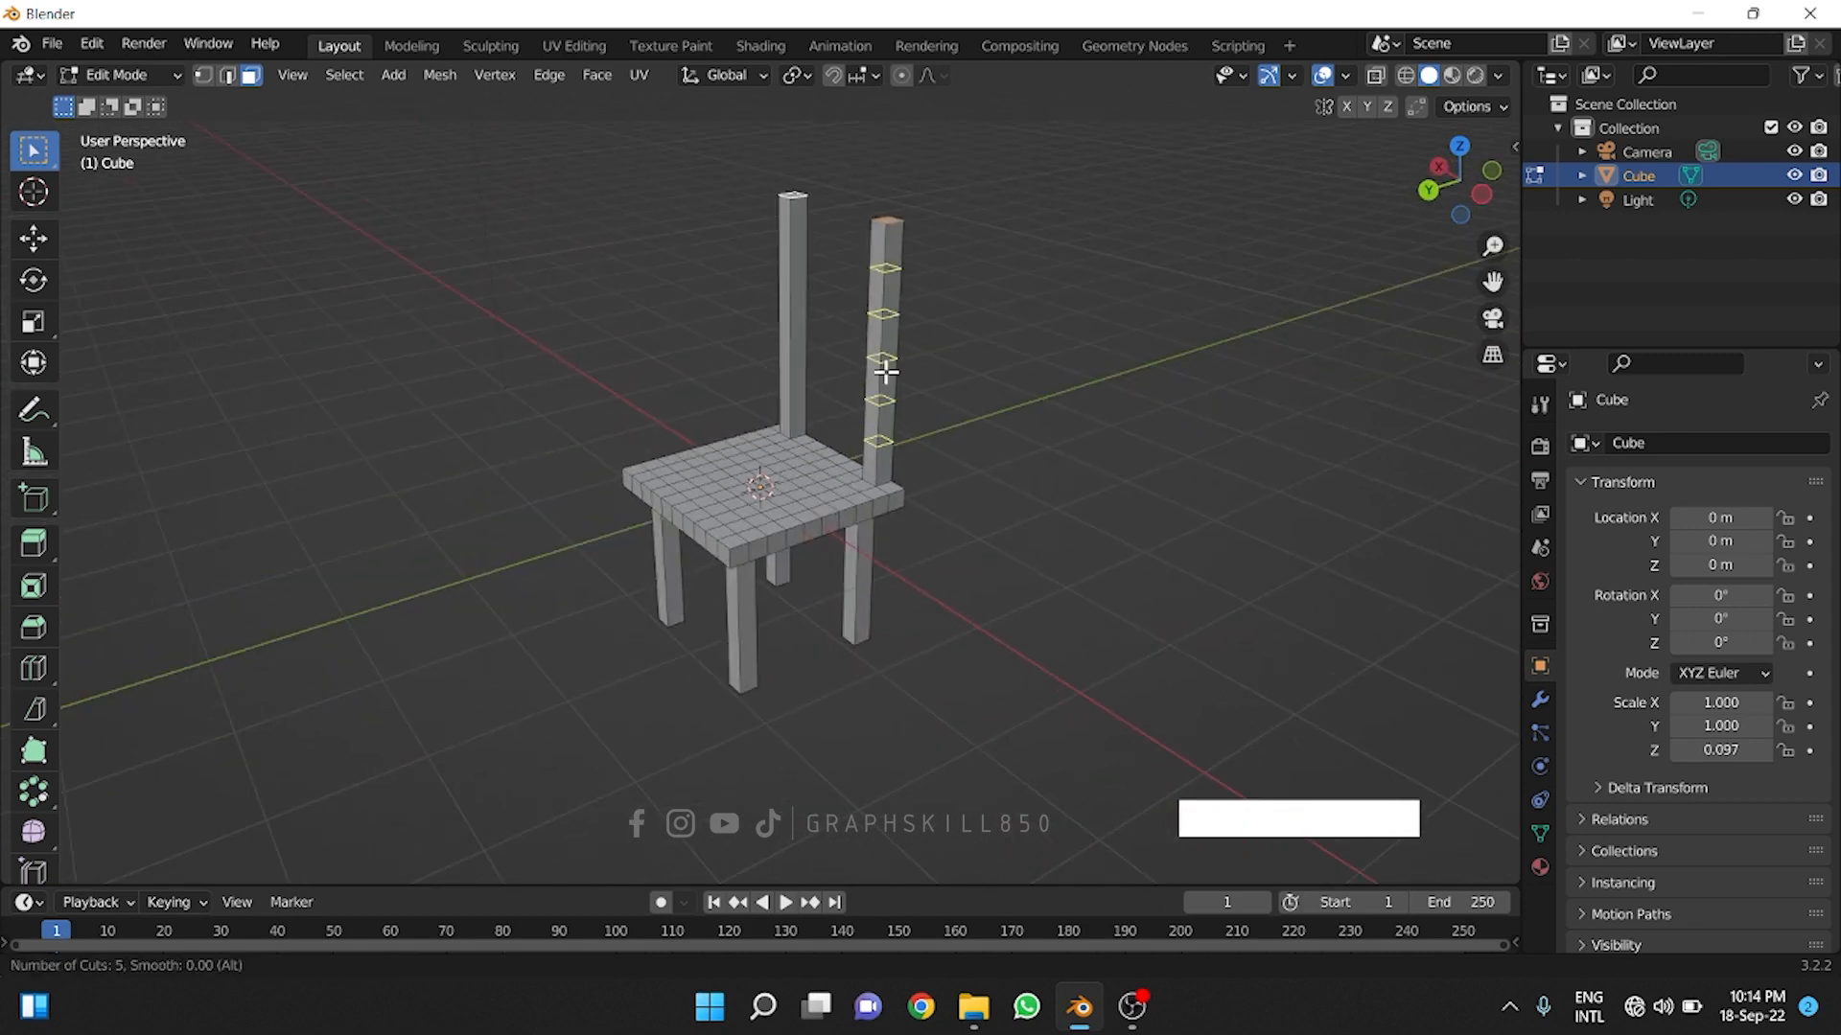
scroll(885, 373, down, 1)
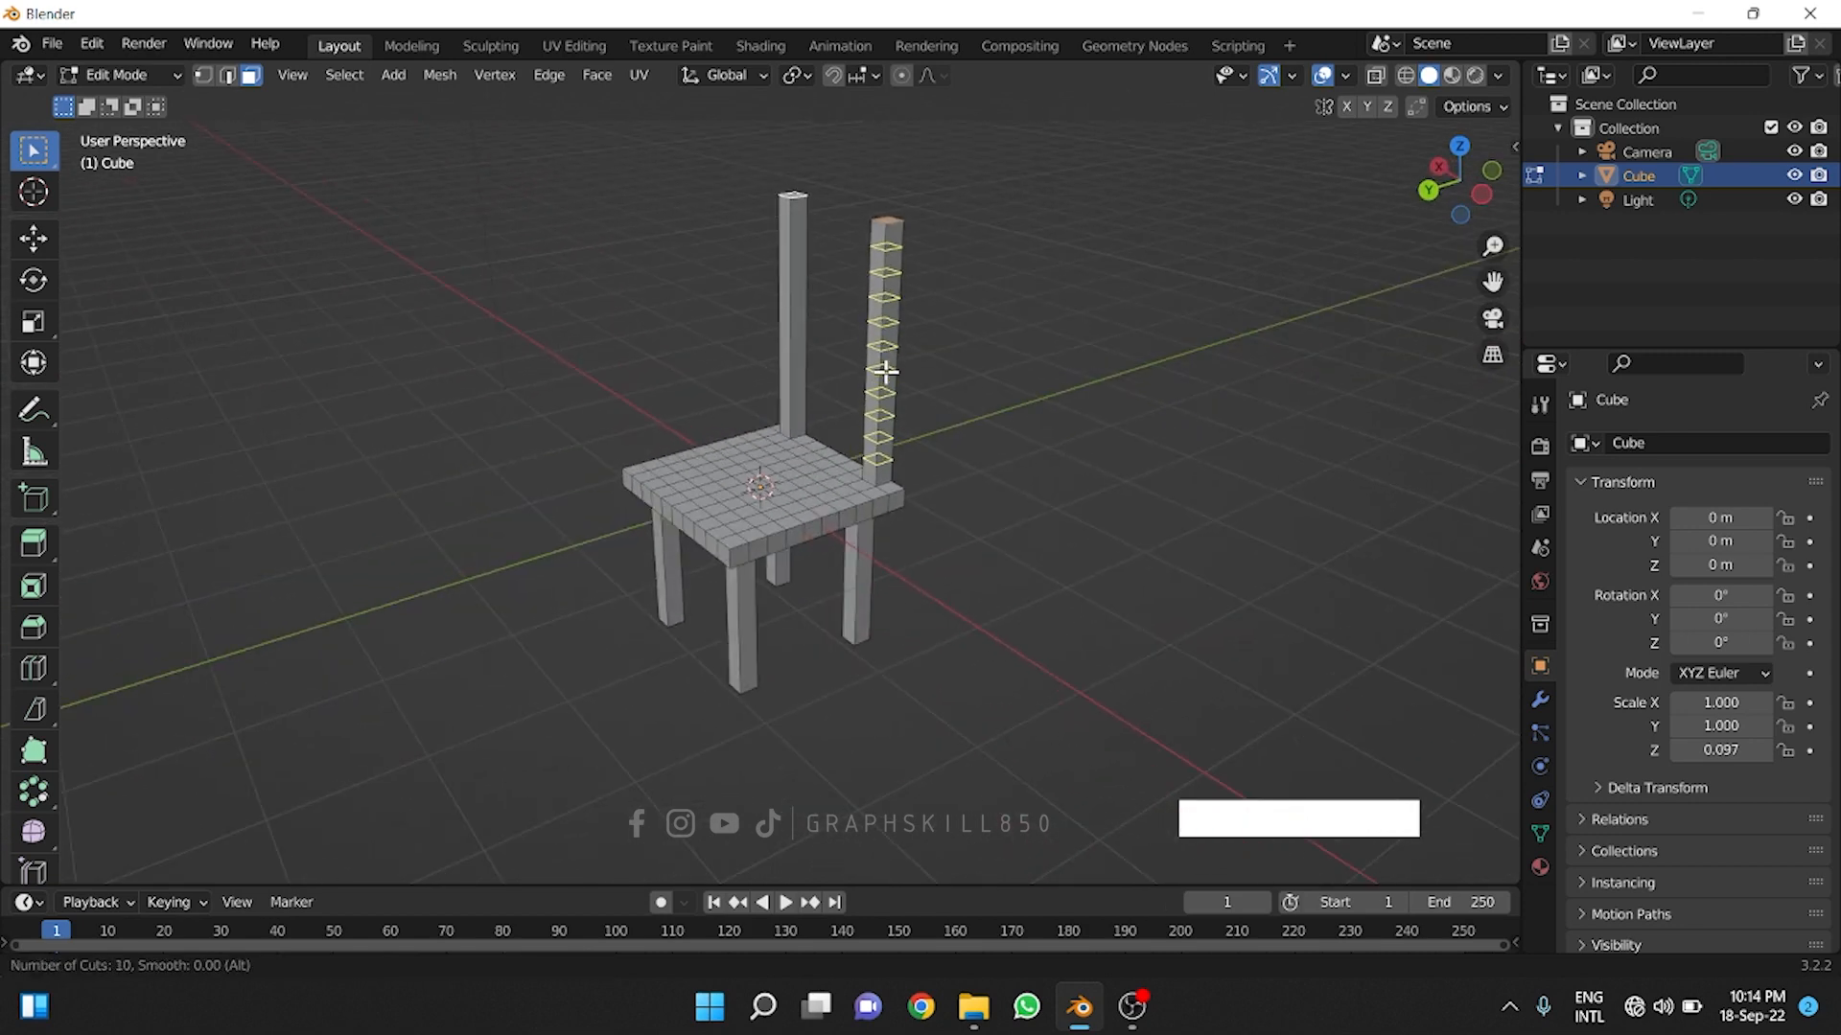
click(885, 372)
right_click(912, 390)
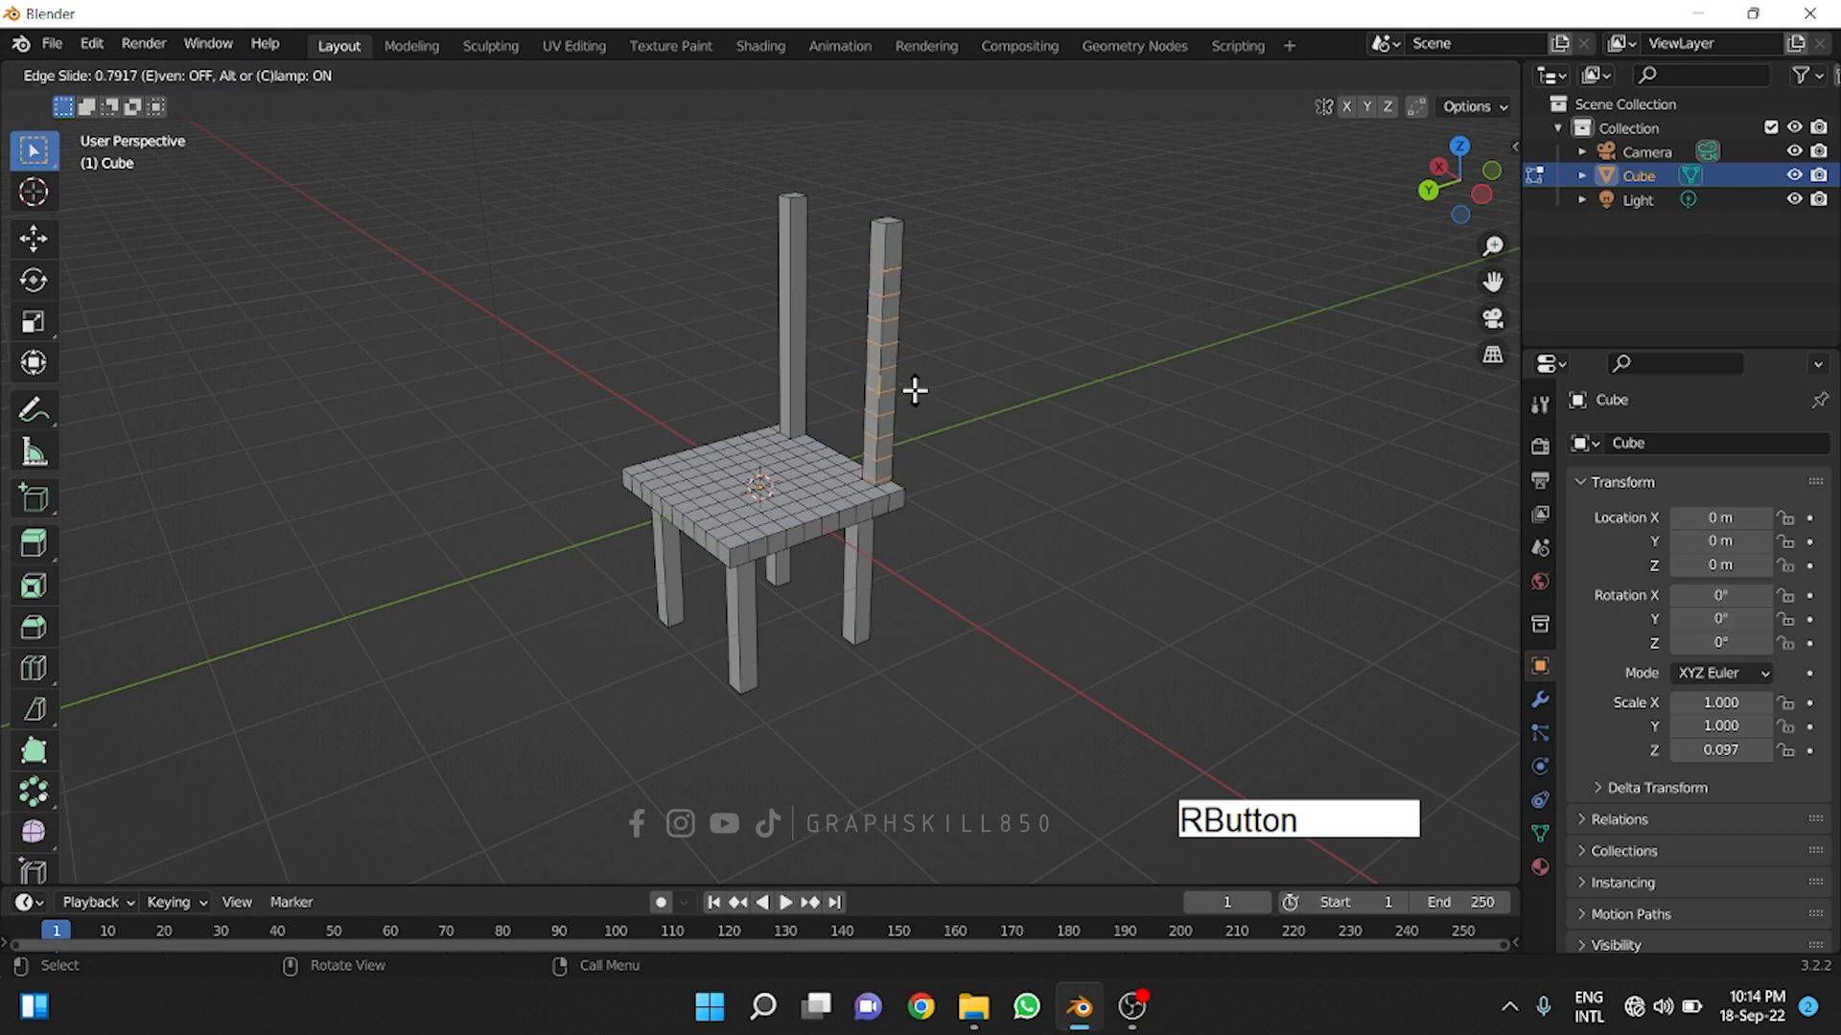
- Add a matching series of evenly spaced horizontal loop cuts to the +X backrest post, with no edge slide
key(ctrl+r)
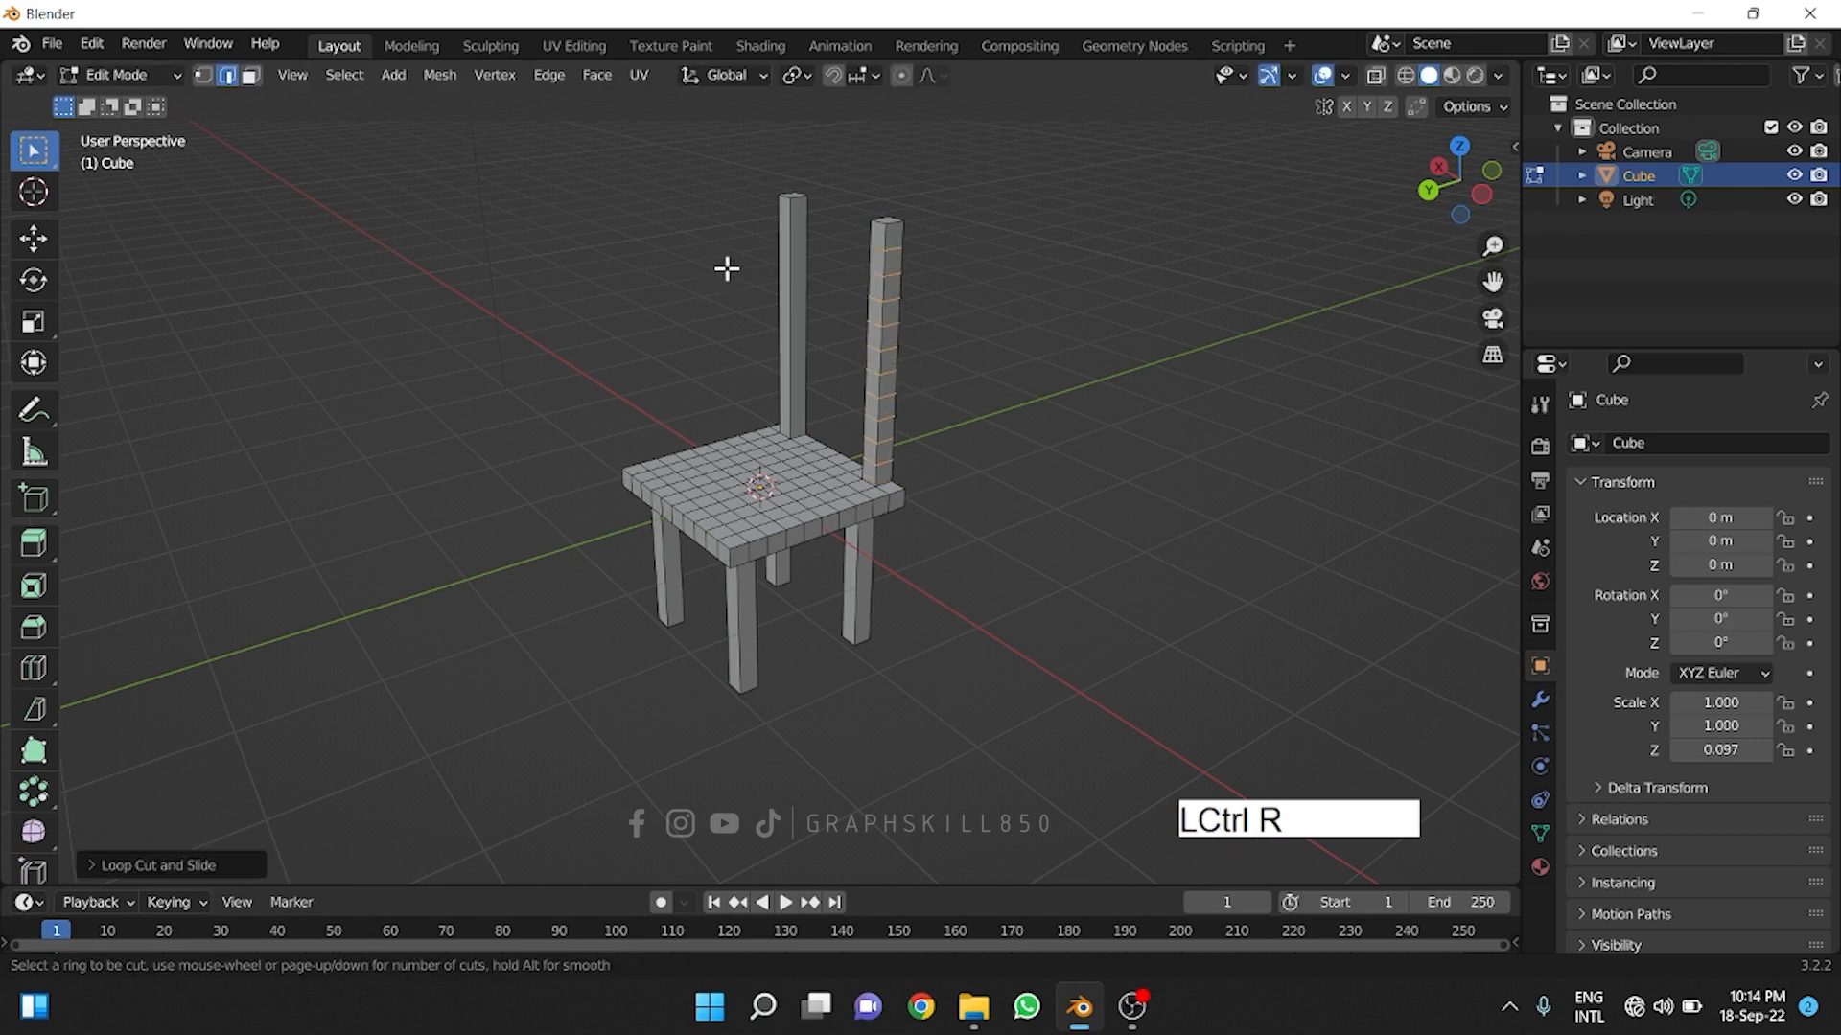
scroll(784, 303, down, 2)
click(784, 303)
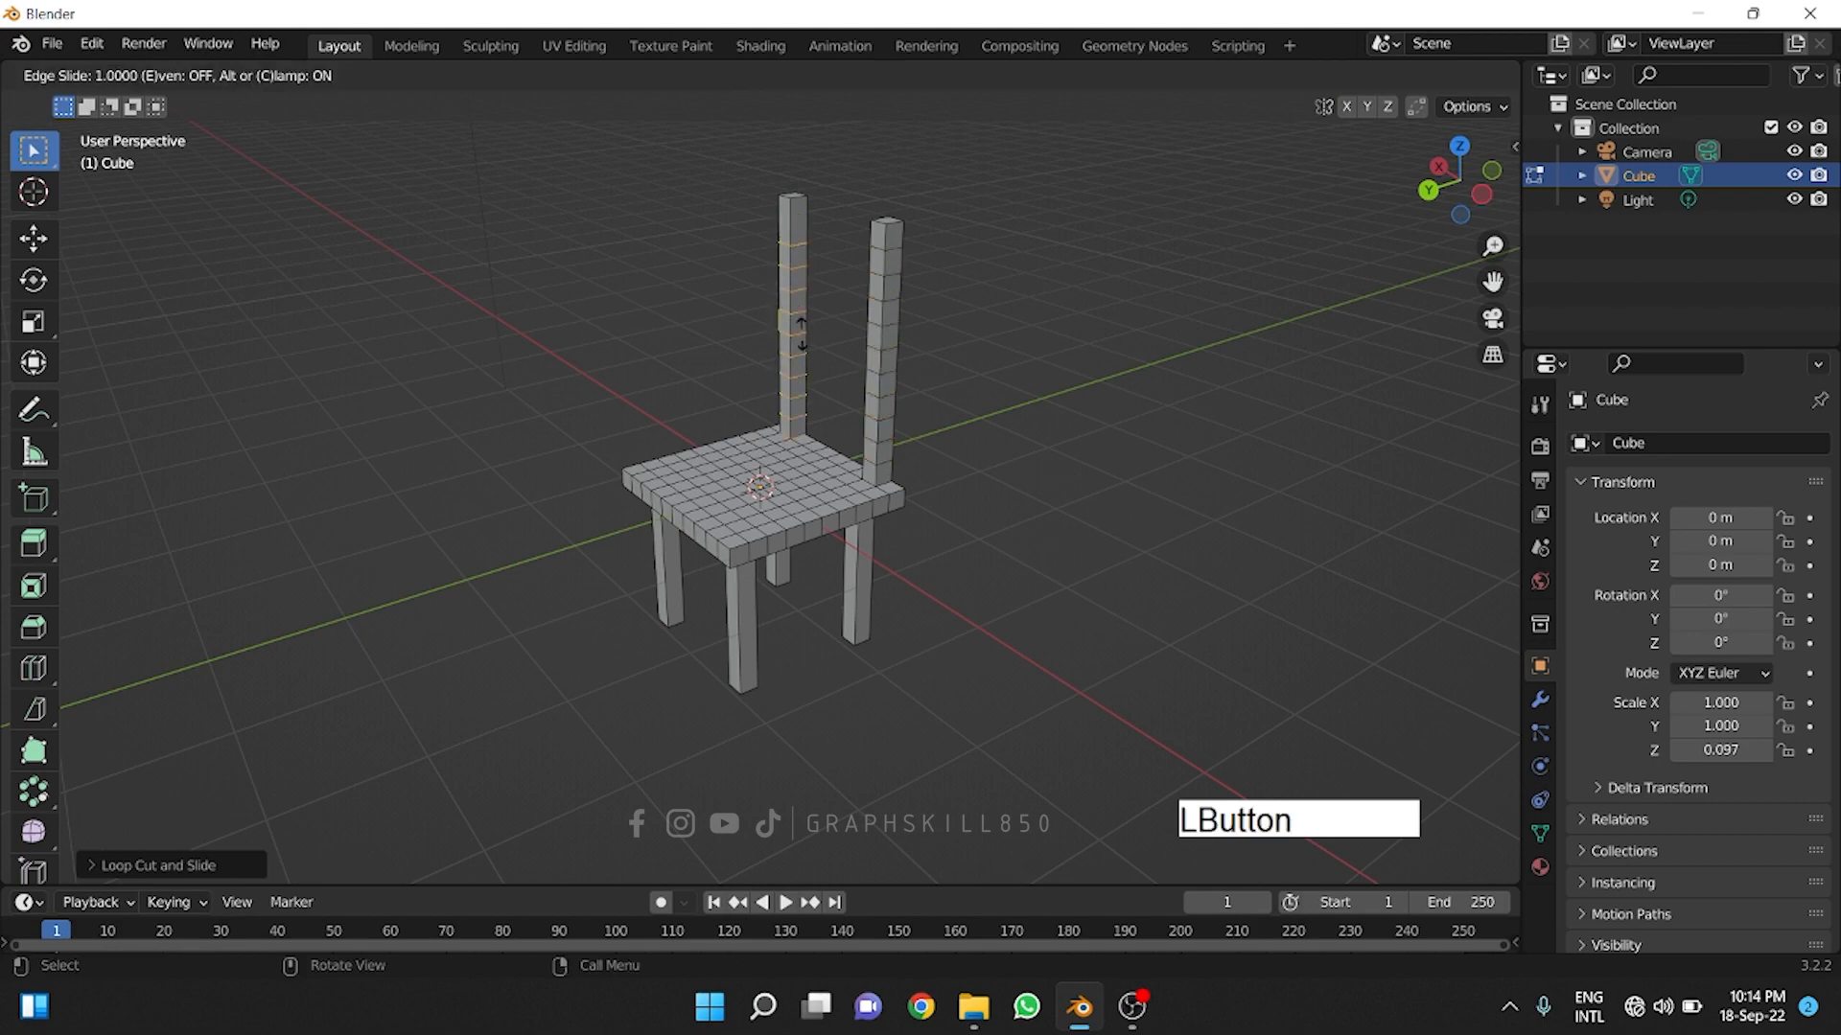
right_click(739, 341)
- In face selection, extrude the second and fourth inner faces from the top of the +X backrest post across to the -X post
middle_drag(739, 341, 624, 402)
scroll(788, 252, up, 2)
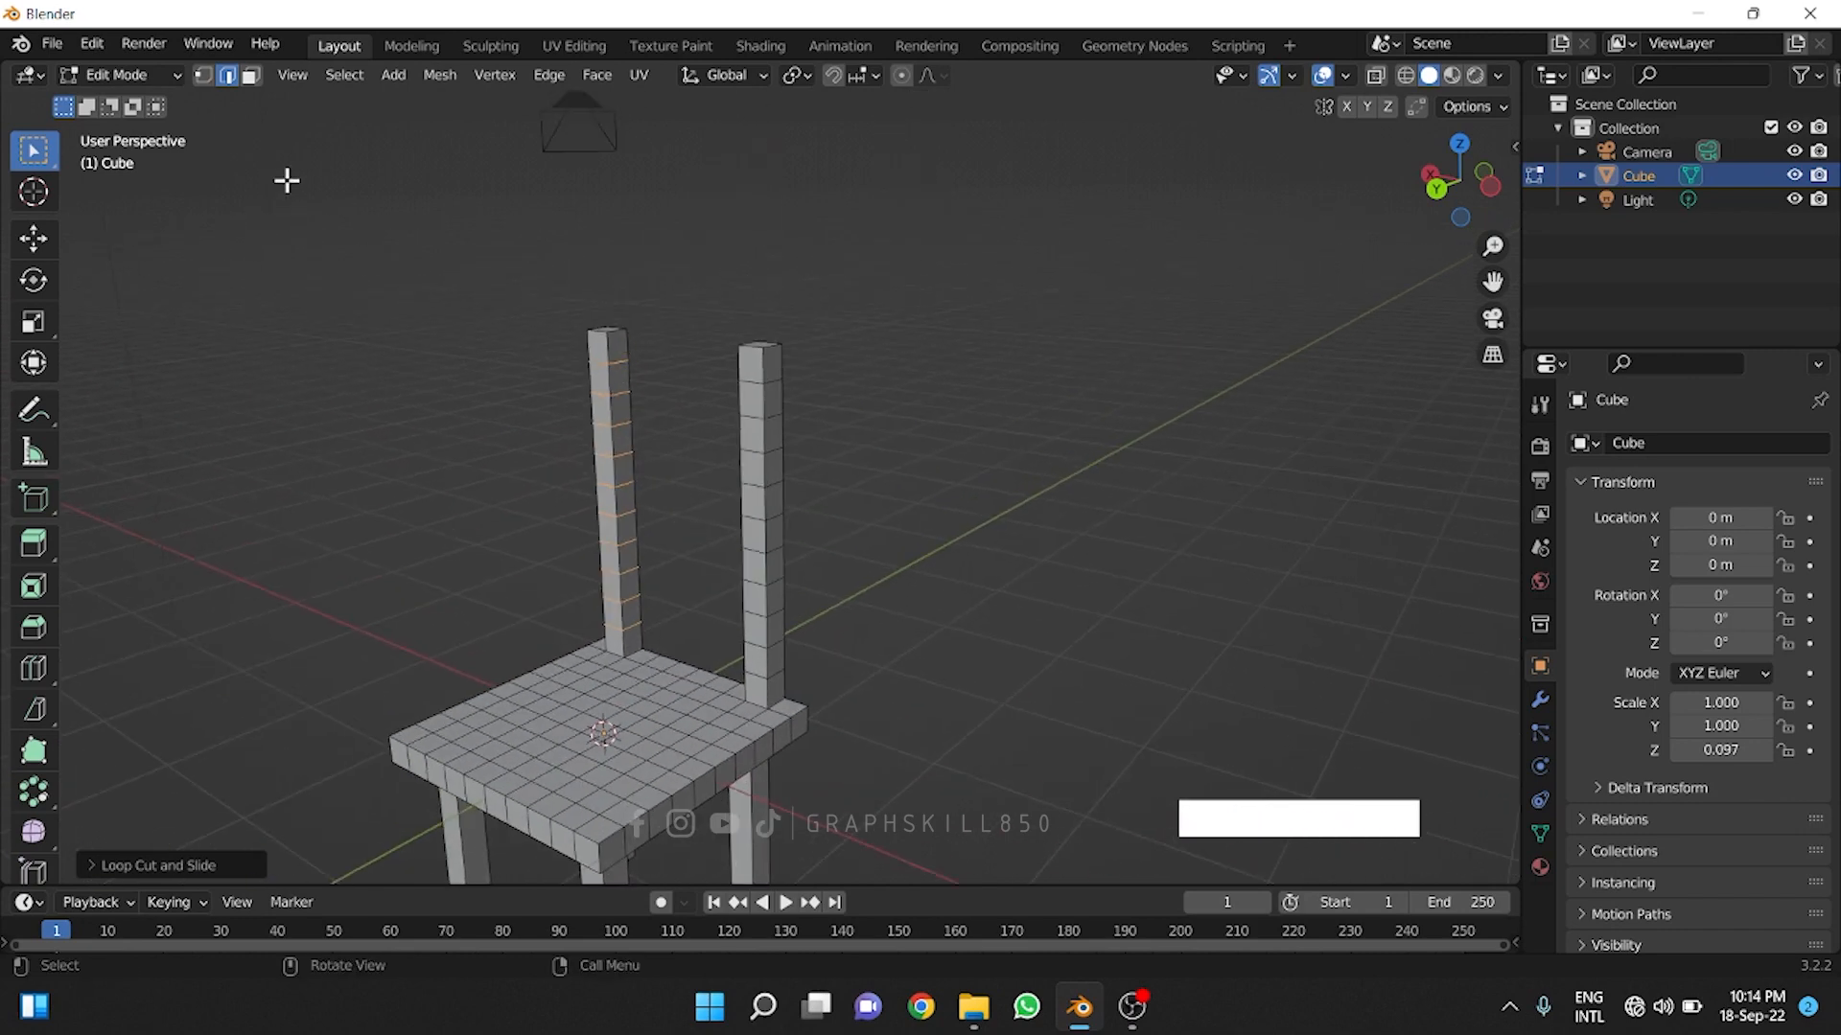
click(251, 74)
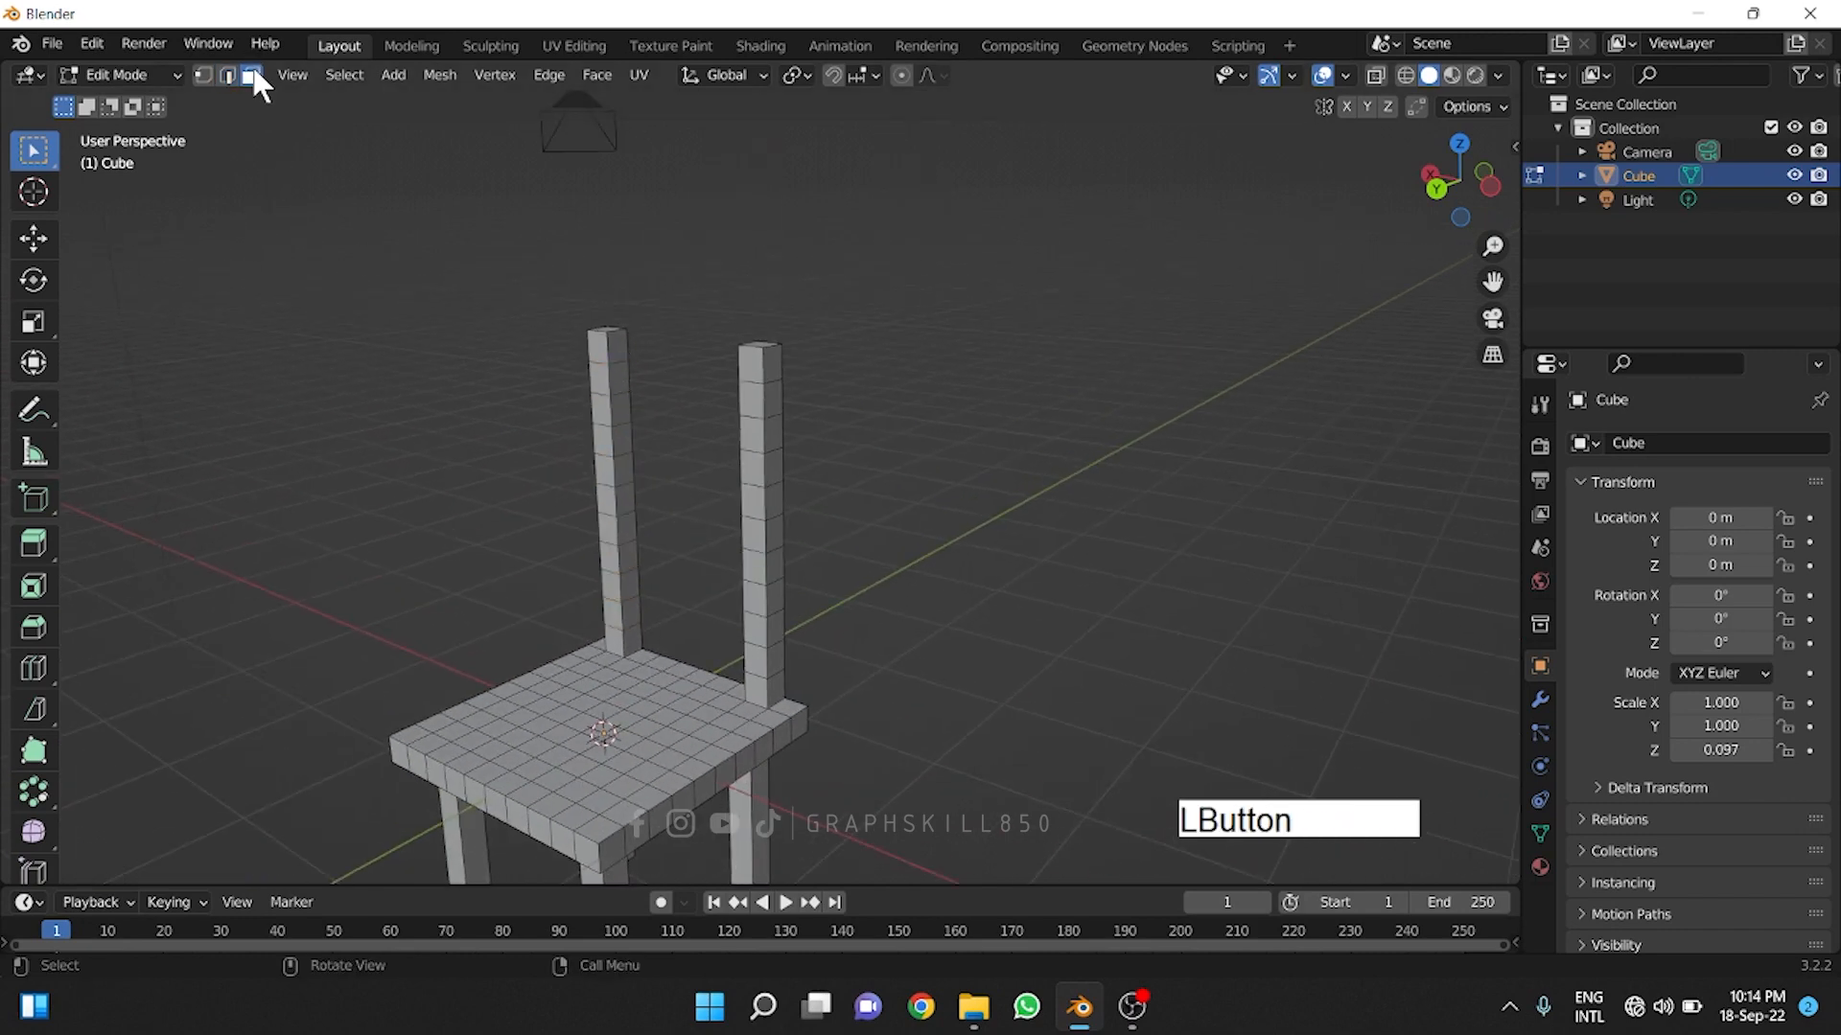
click(618, 374)
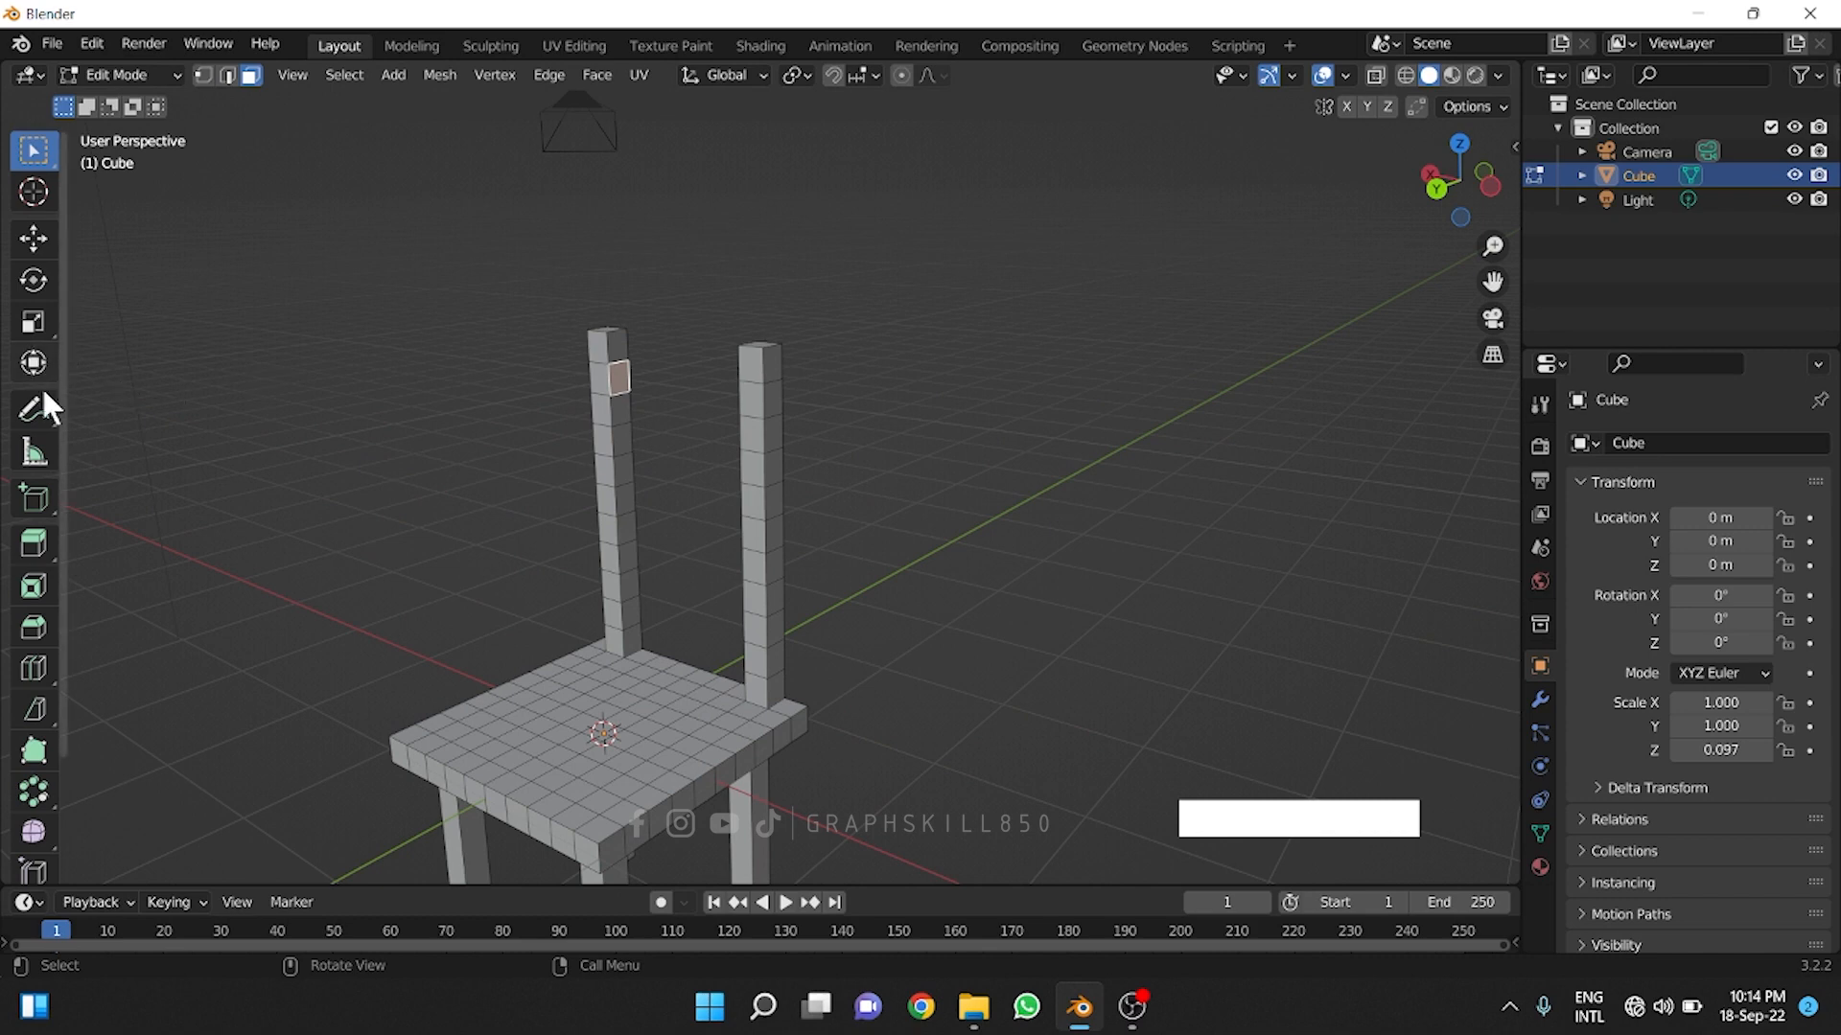
key(e)
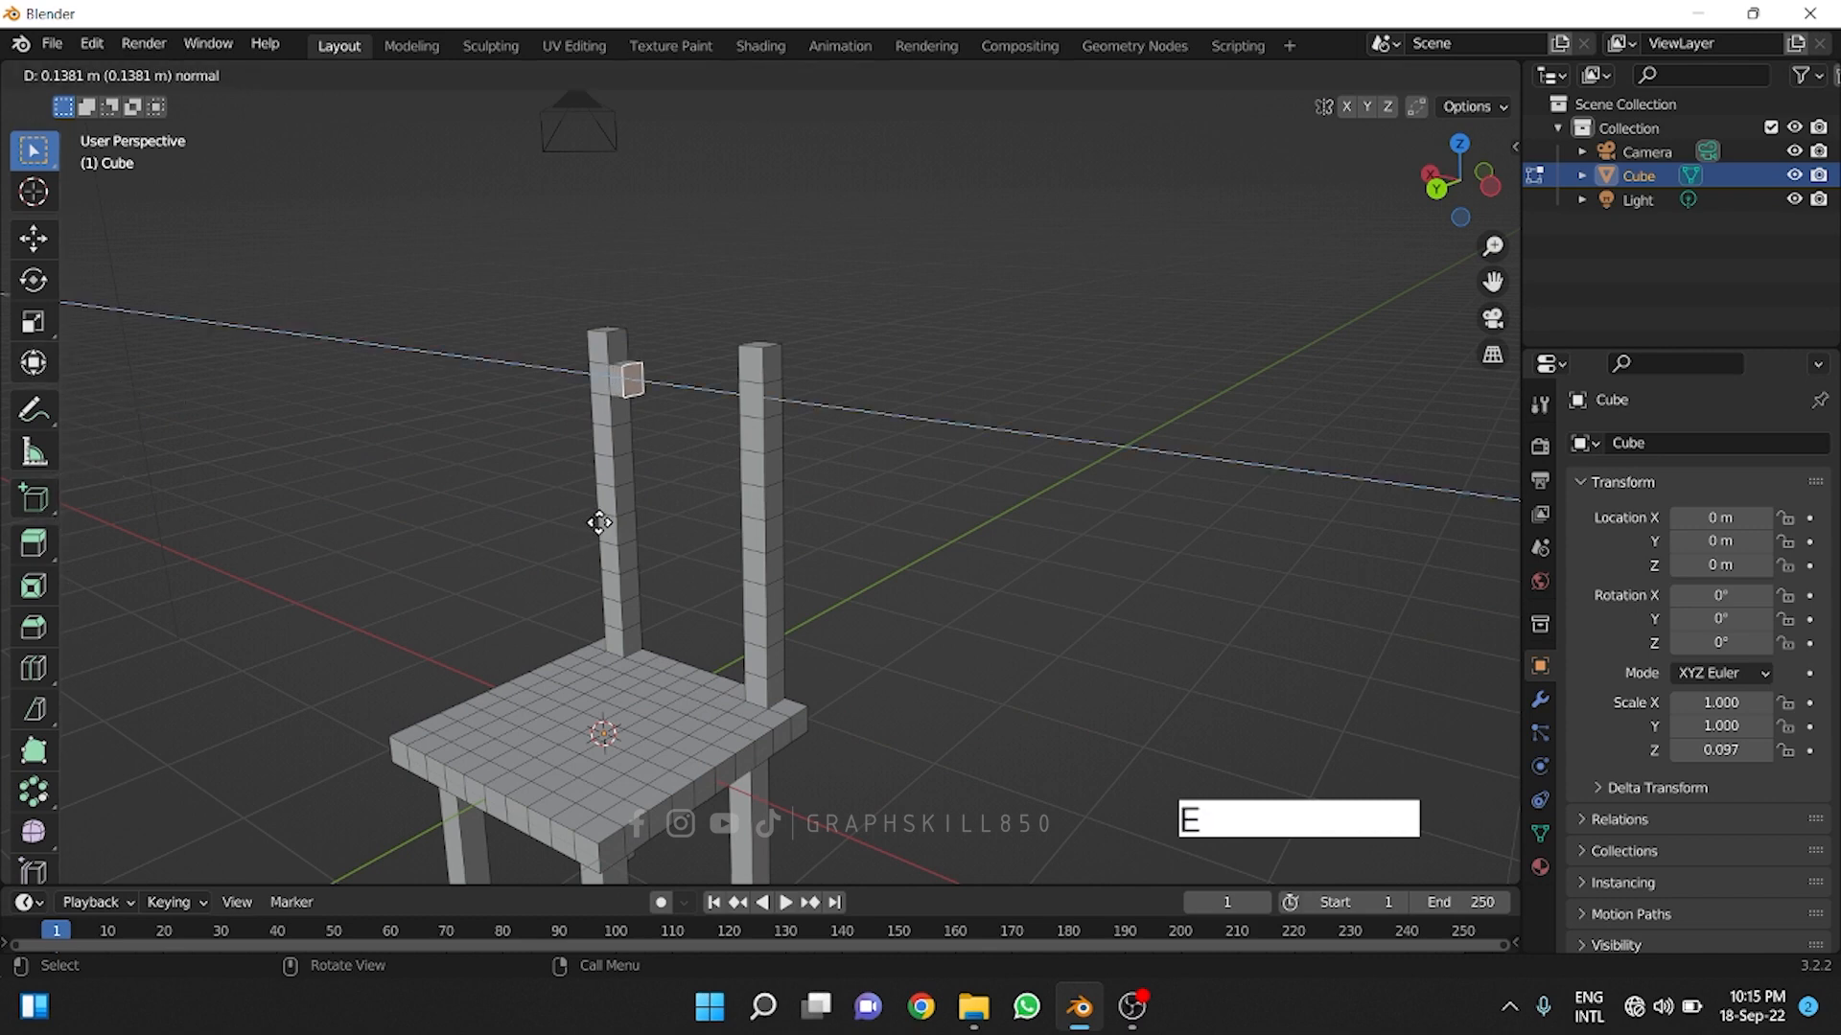
click(723, 575)
middle_click(686, 444)
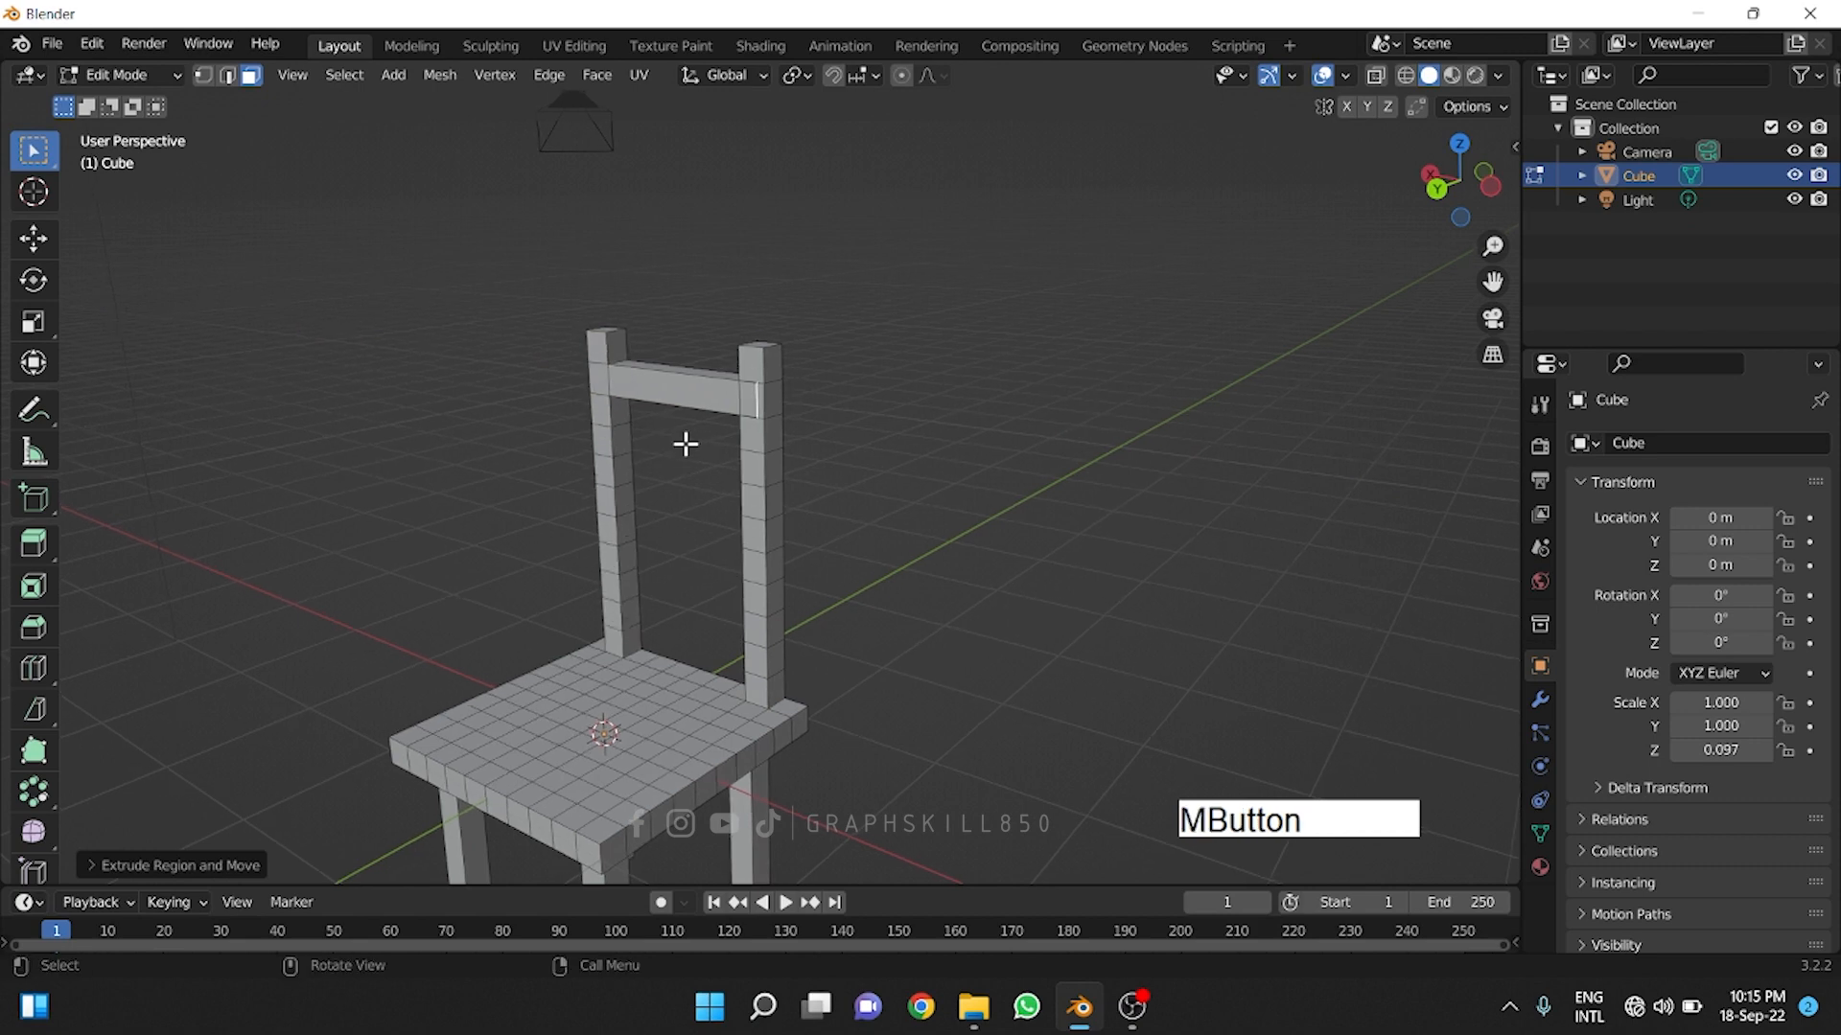
click(622, 442)
key(e)
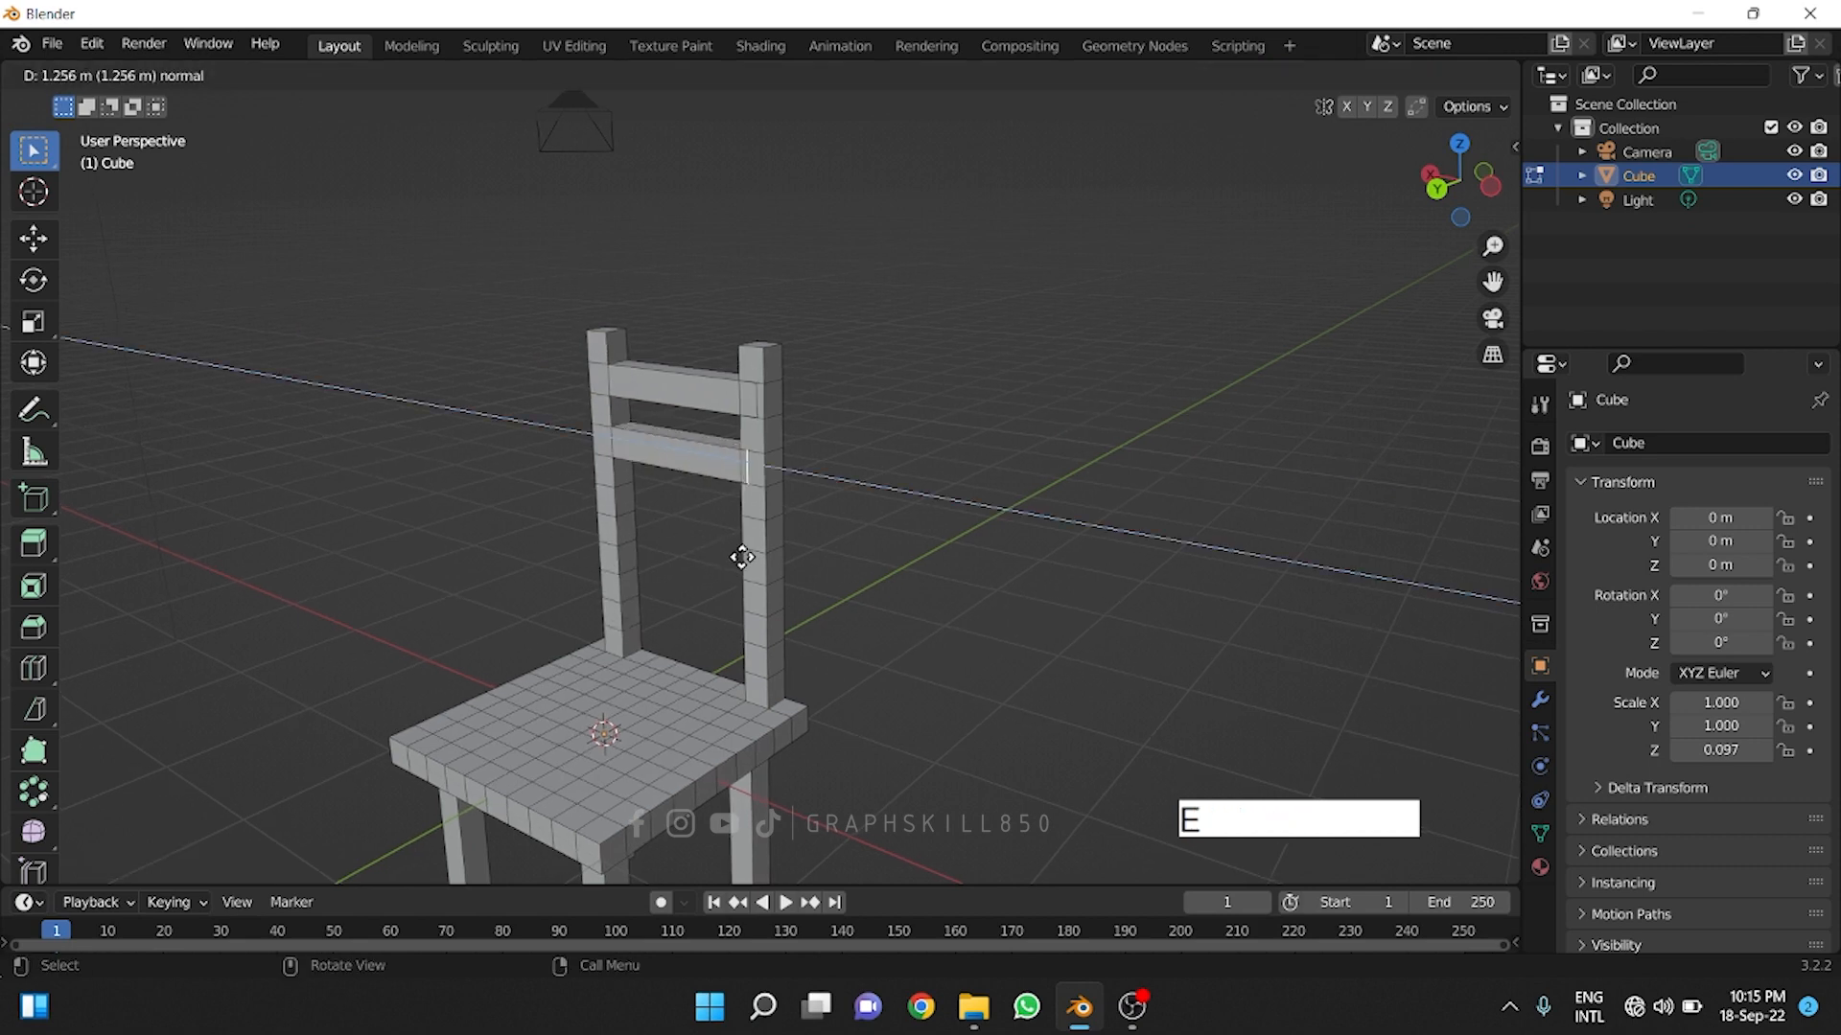
click(729, 567)
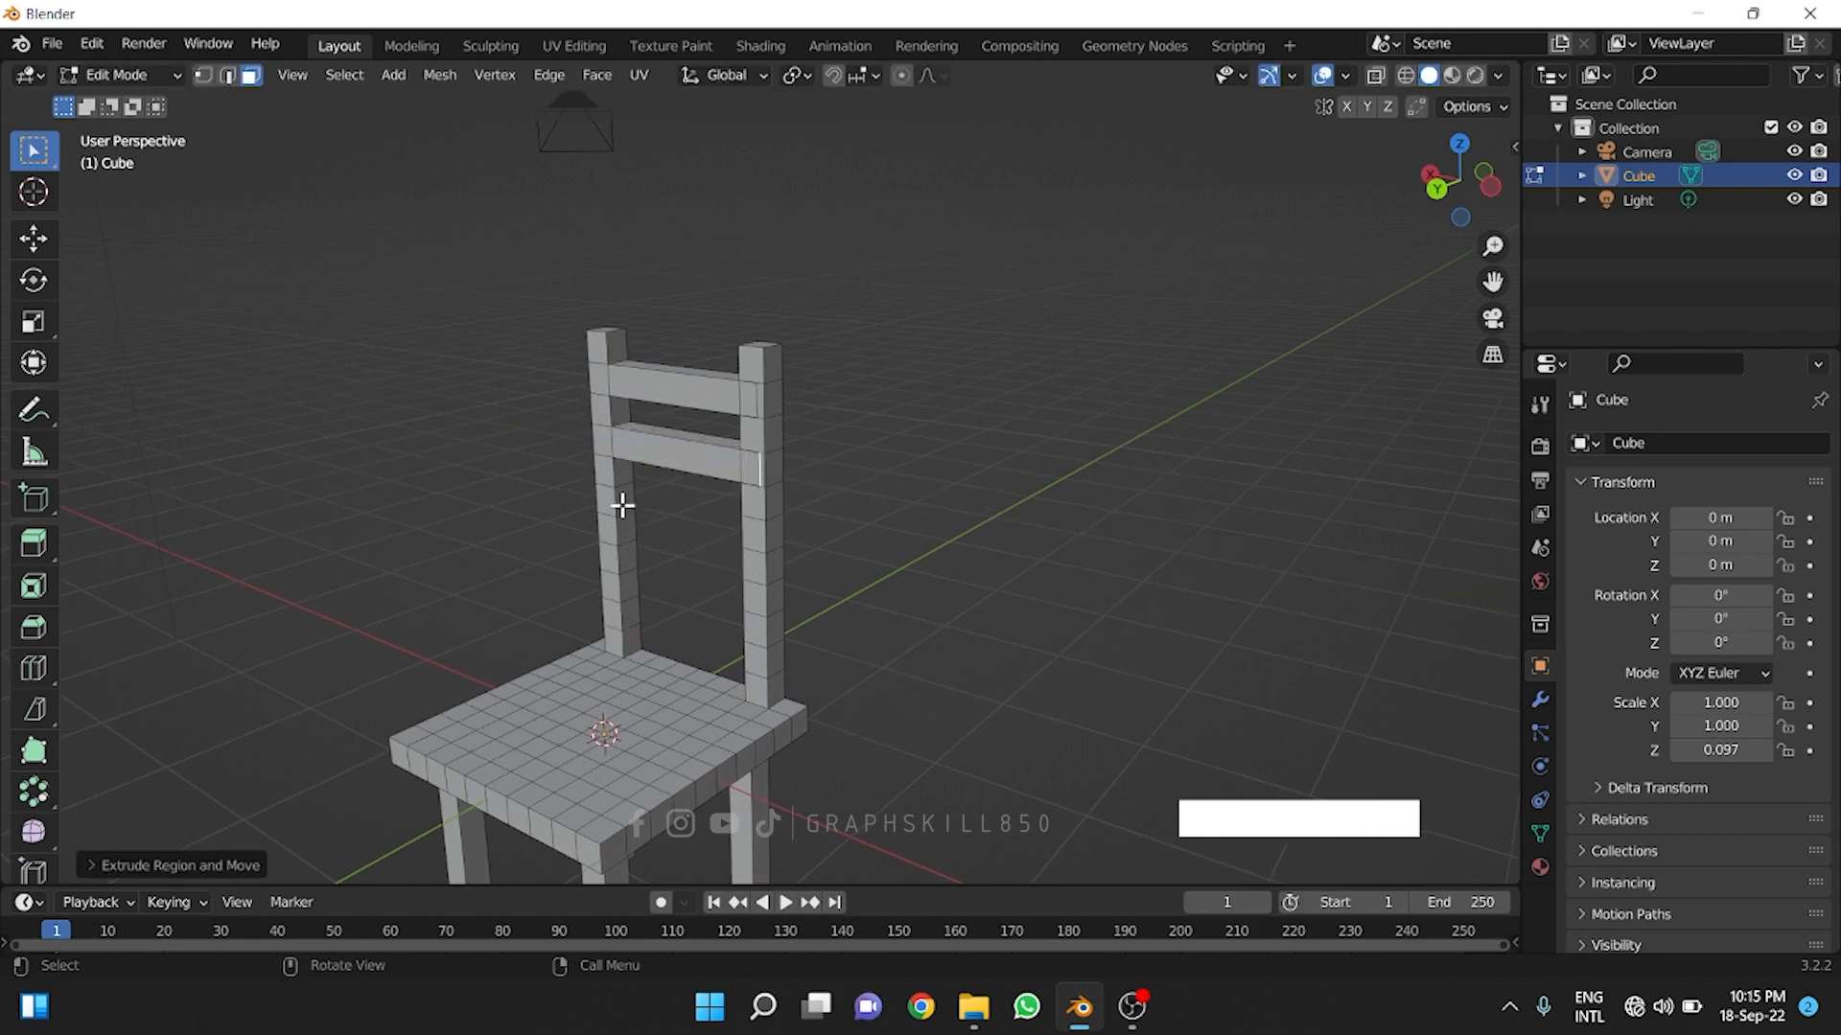
shift+click(623, 499)
shift+click(625, 552)
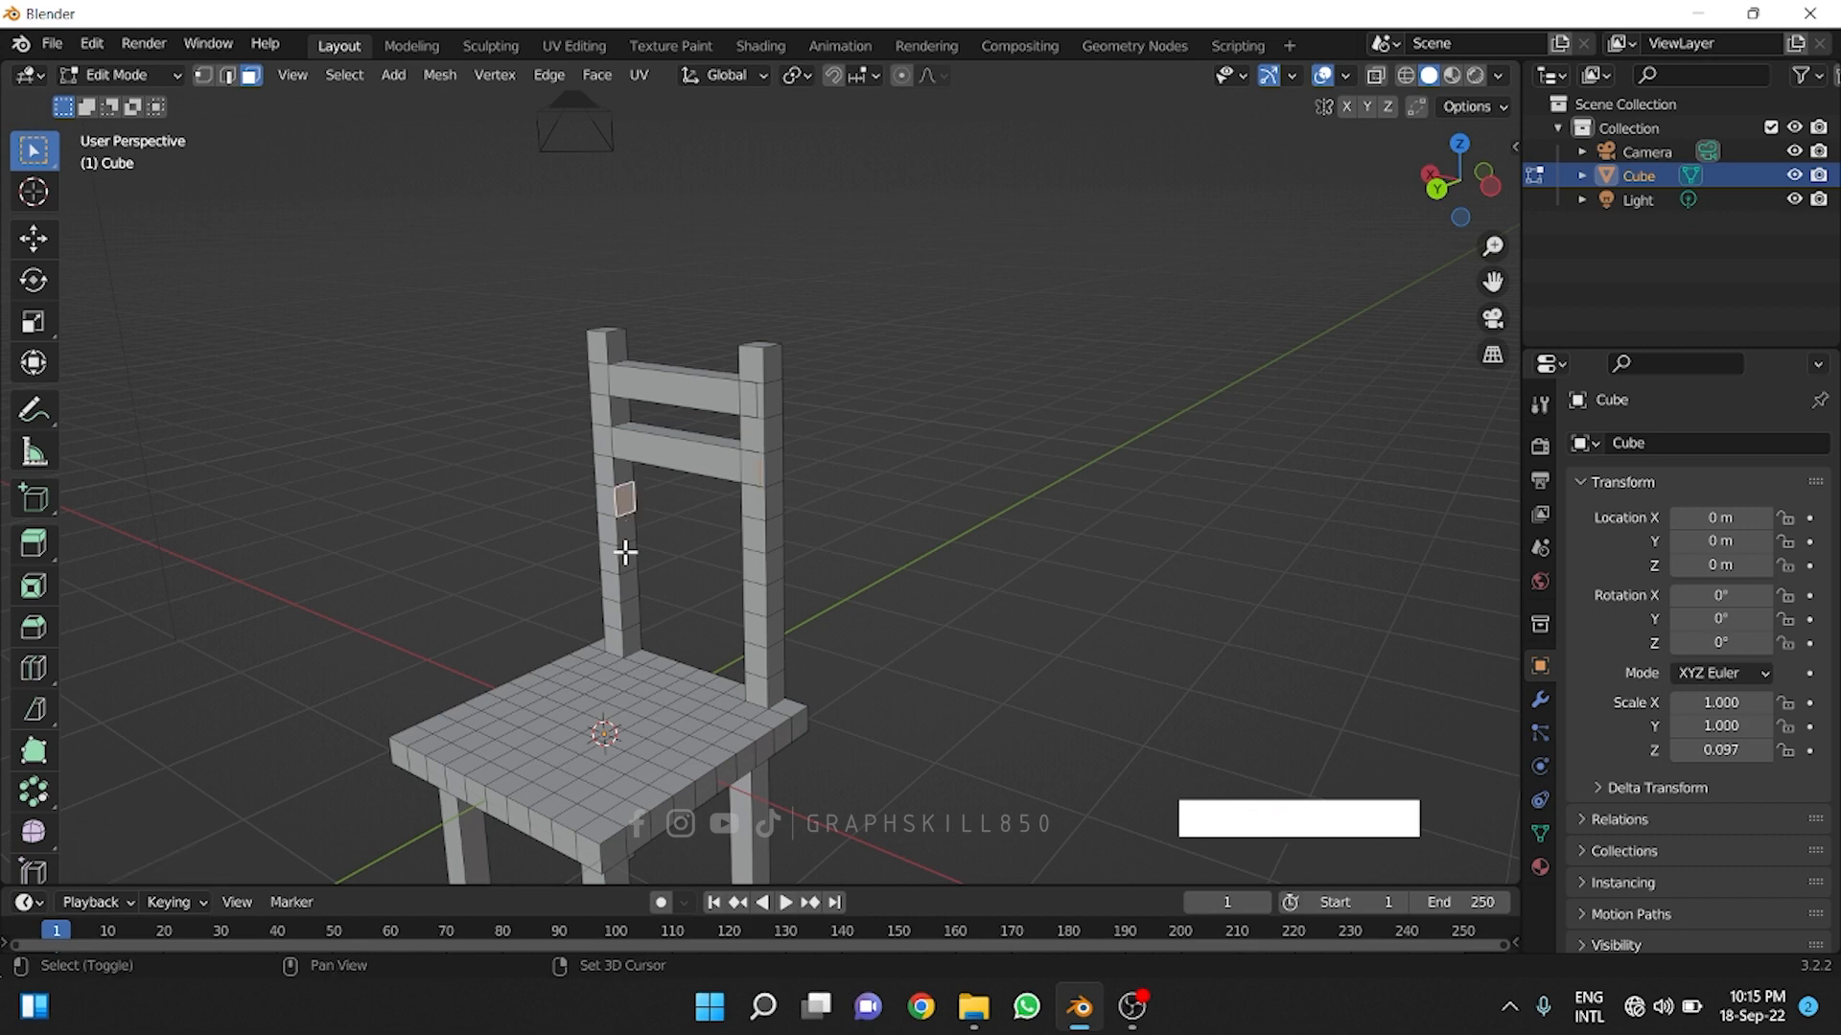
shift+click(629, 611)
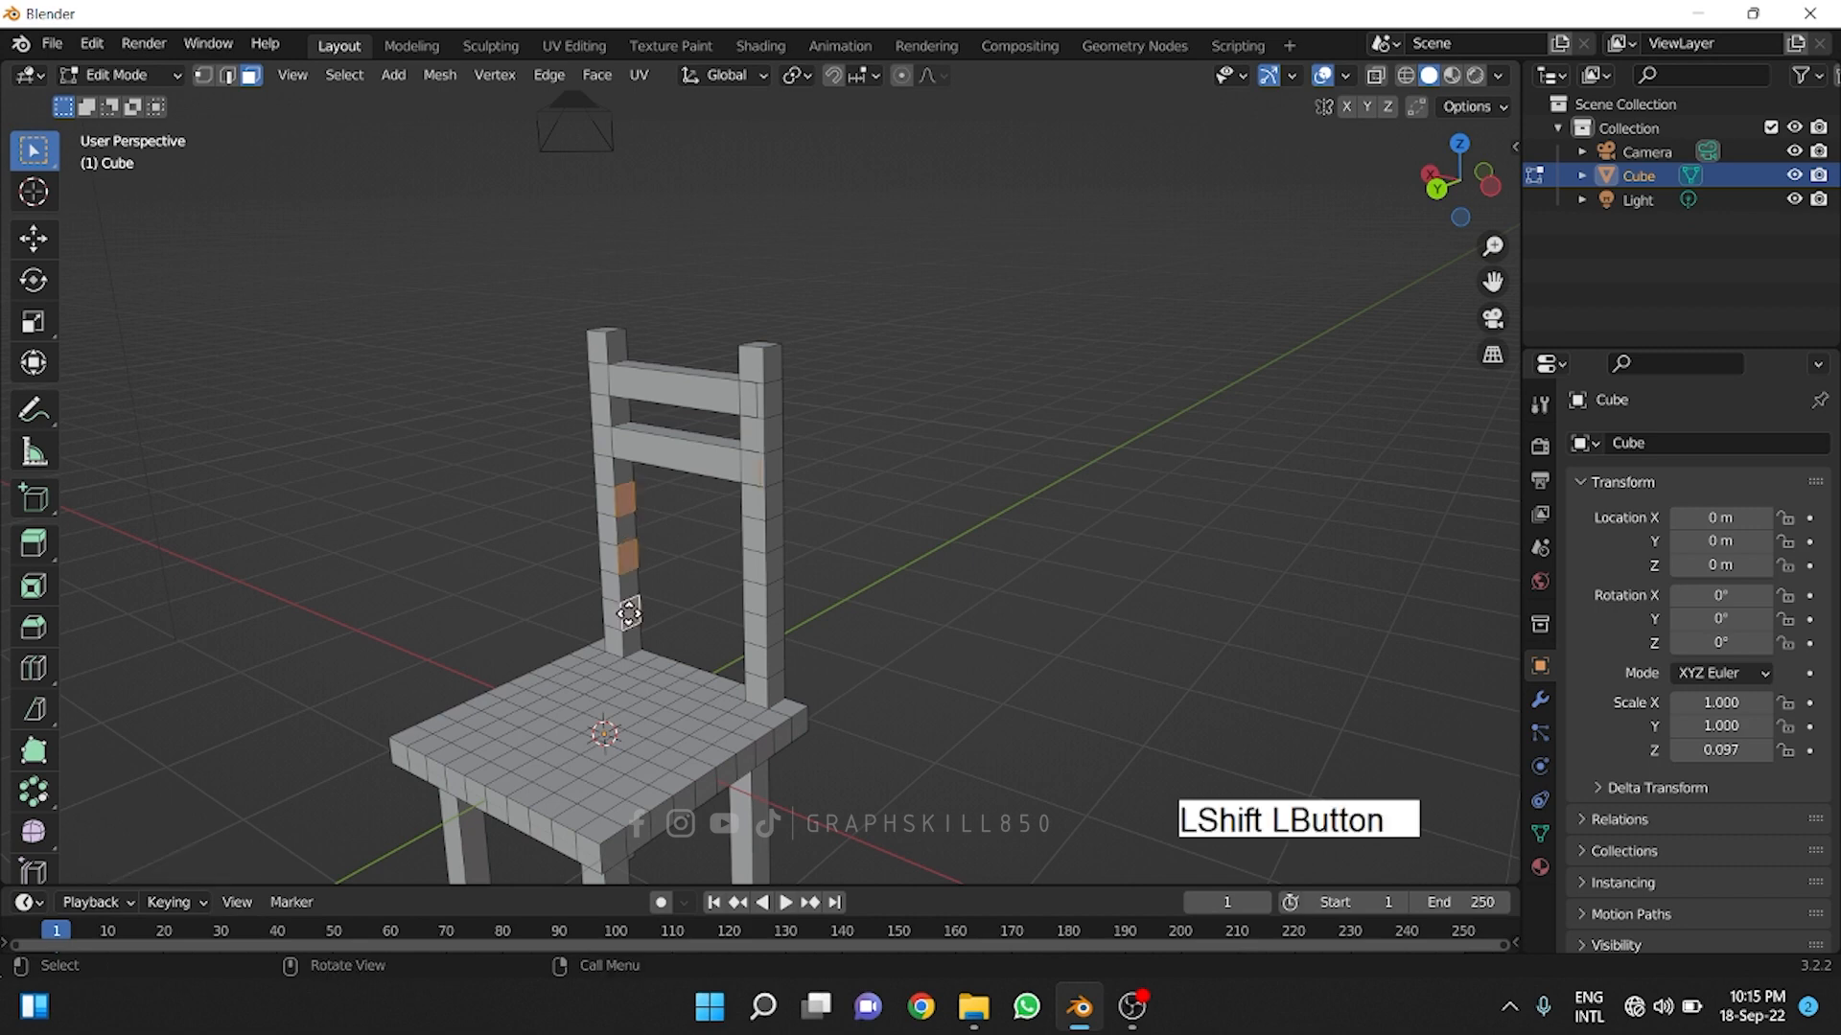
key(e)
key(Escape)
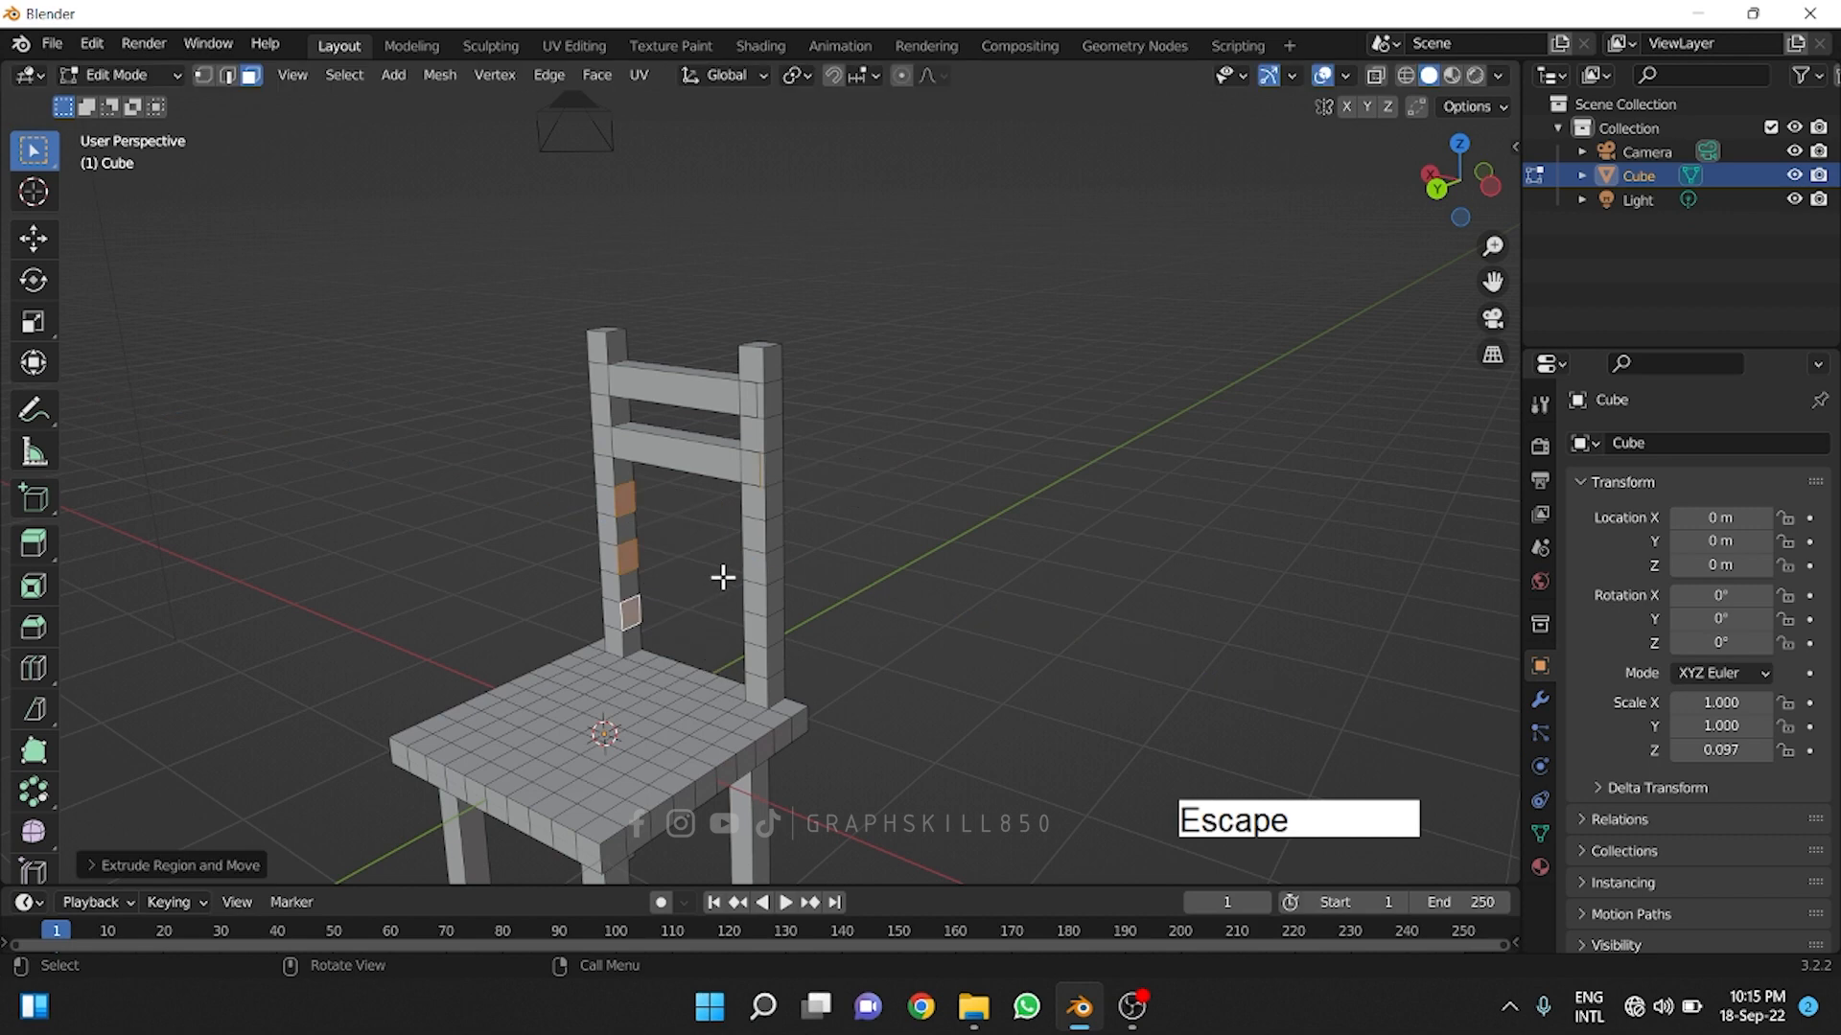
click(670, 502)
- Extrude three alternating inner faces on the lower part of the +X post about 1.33 m across to the opposite post
click(623, 501)
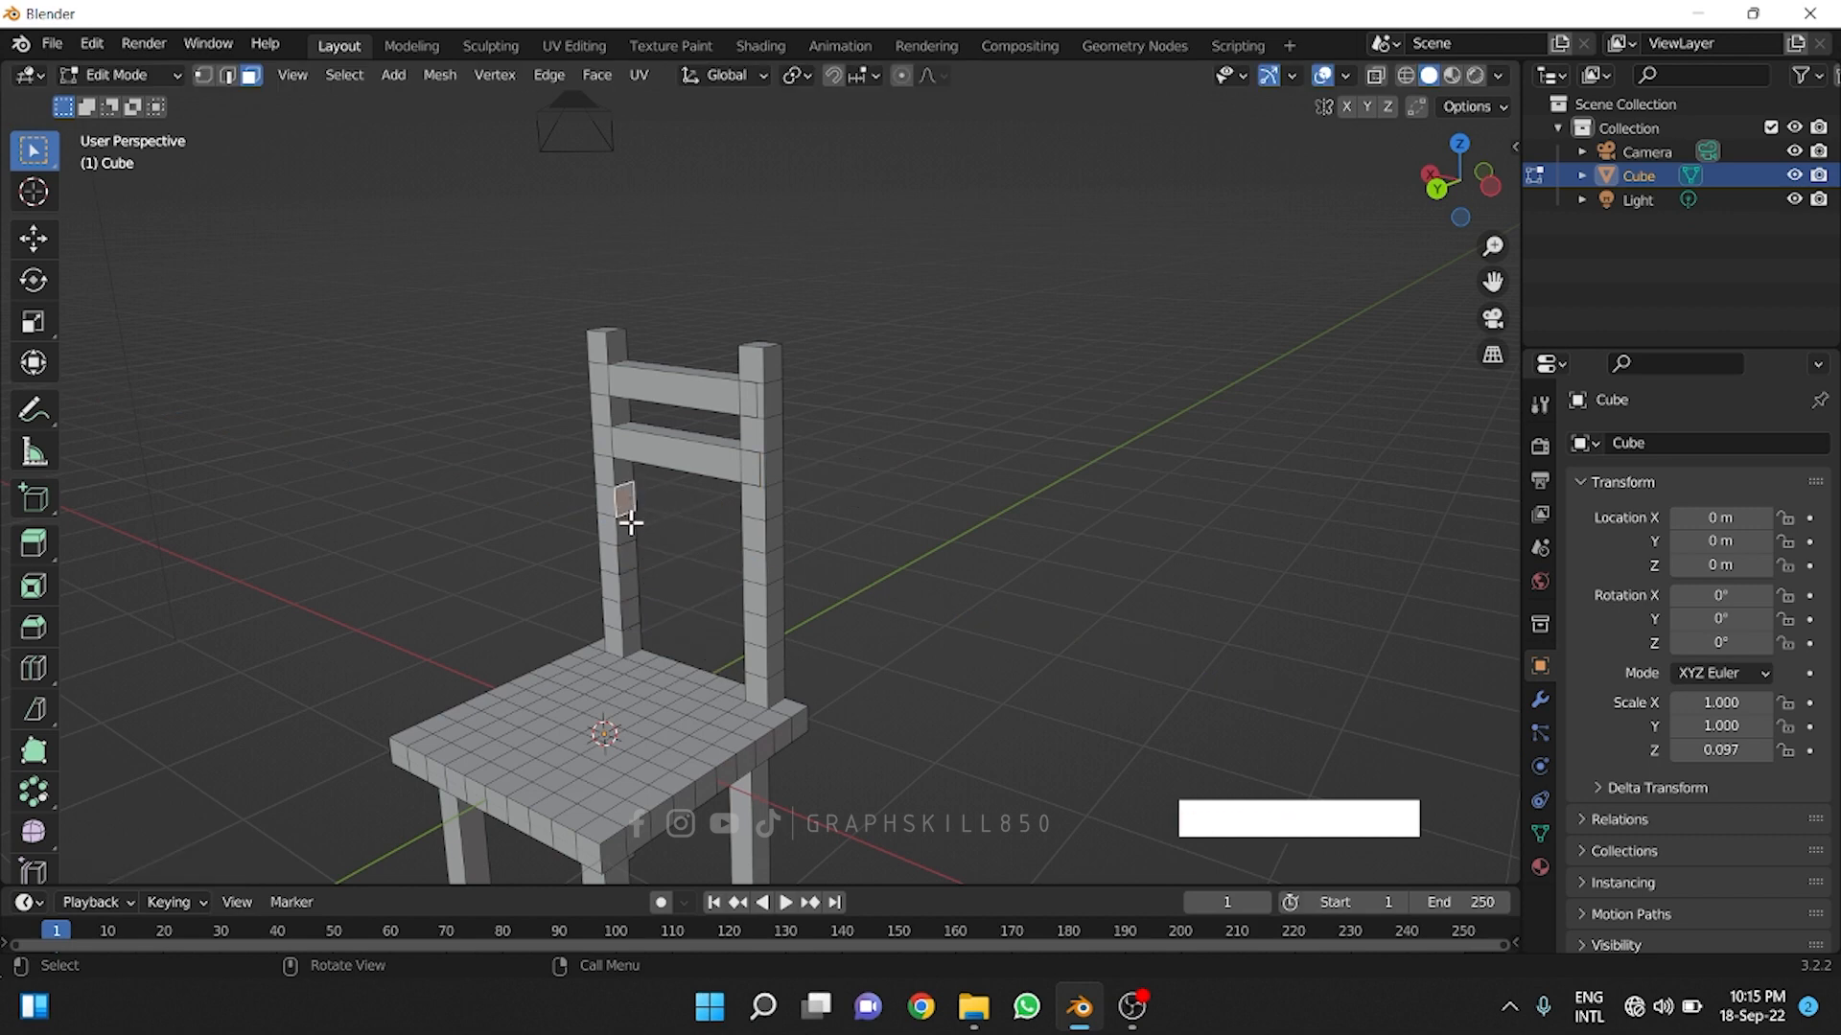
shift+click(626, 559)
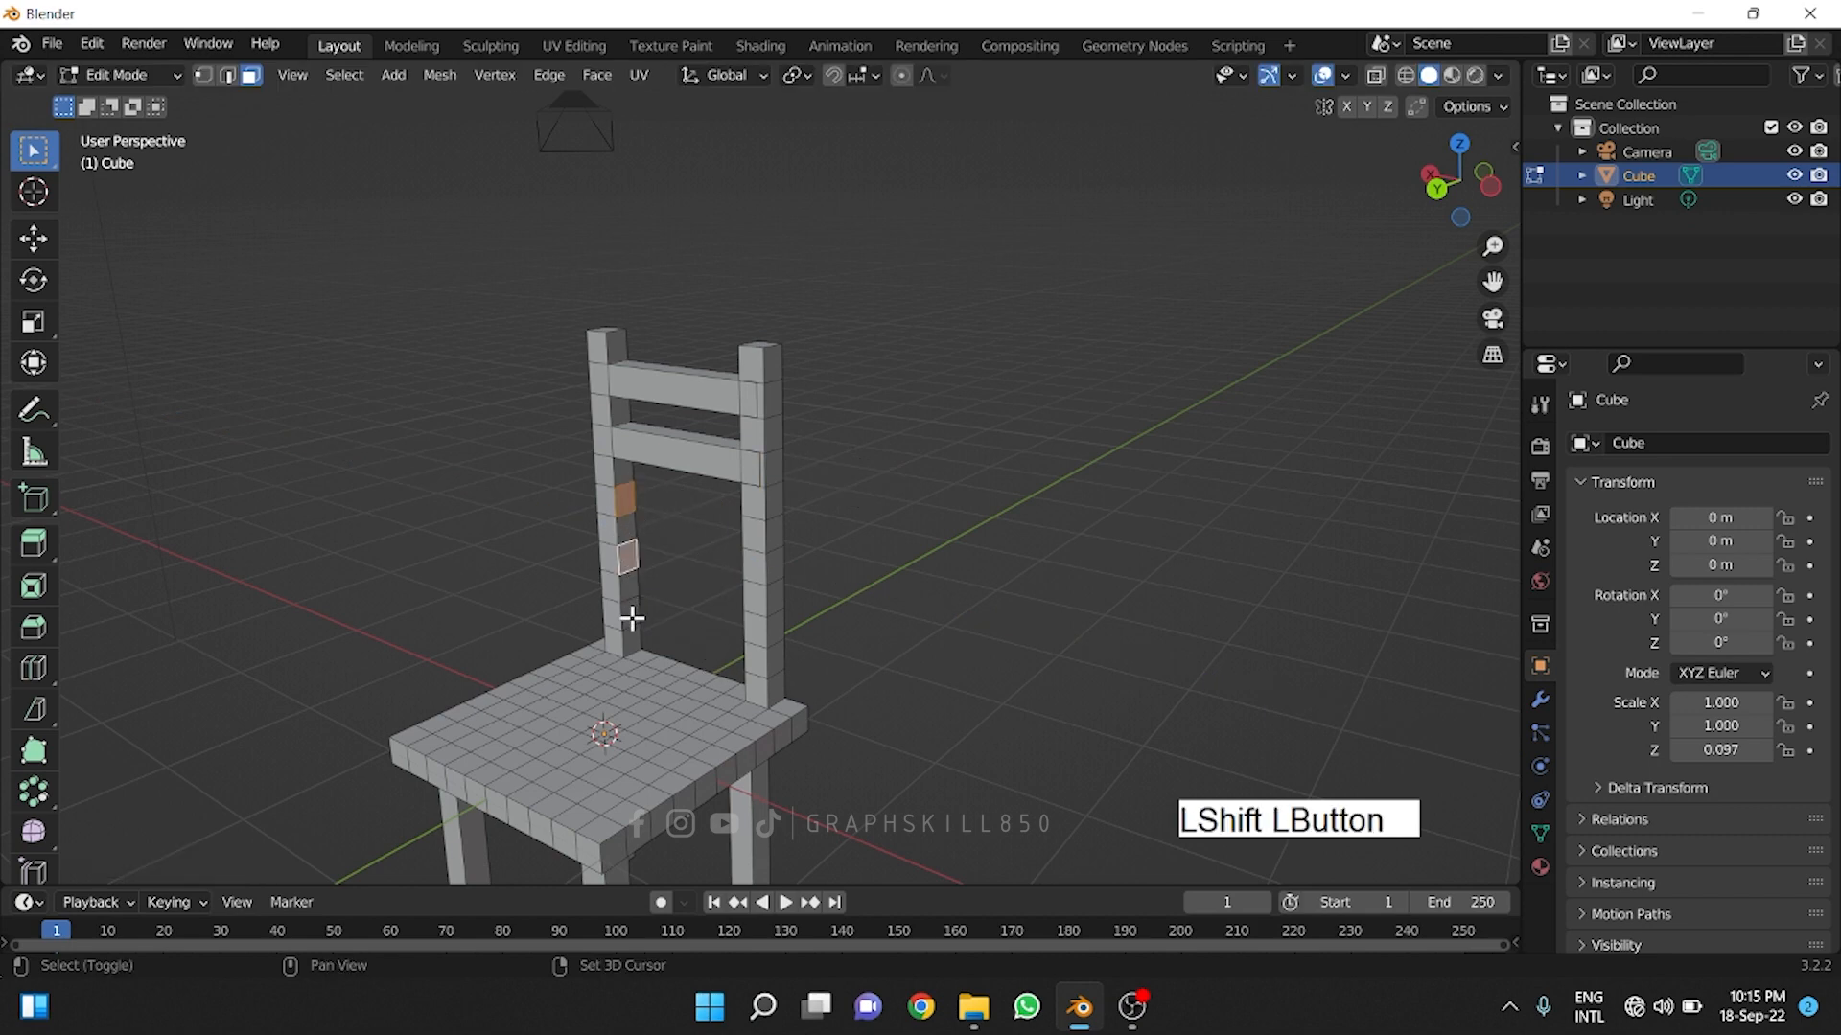
shift+click(632, 618)
key(e)
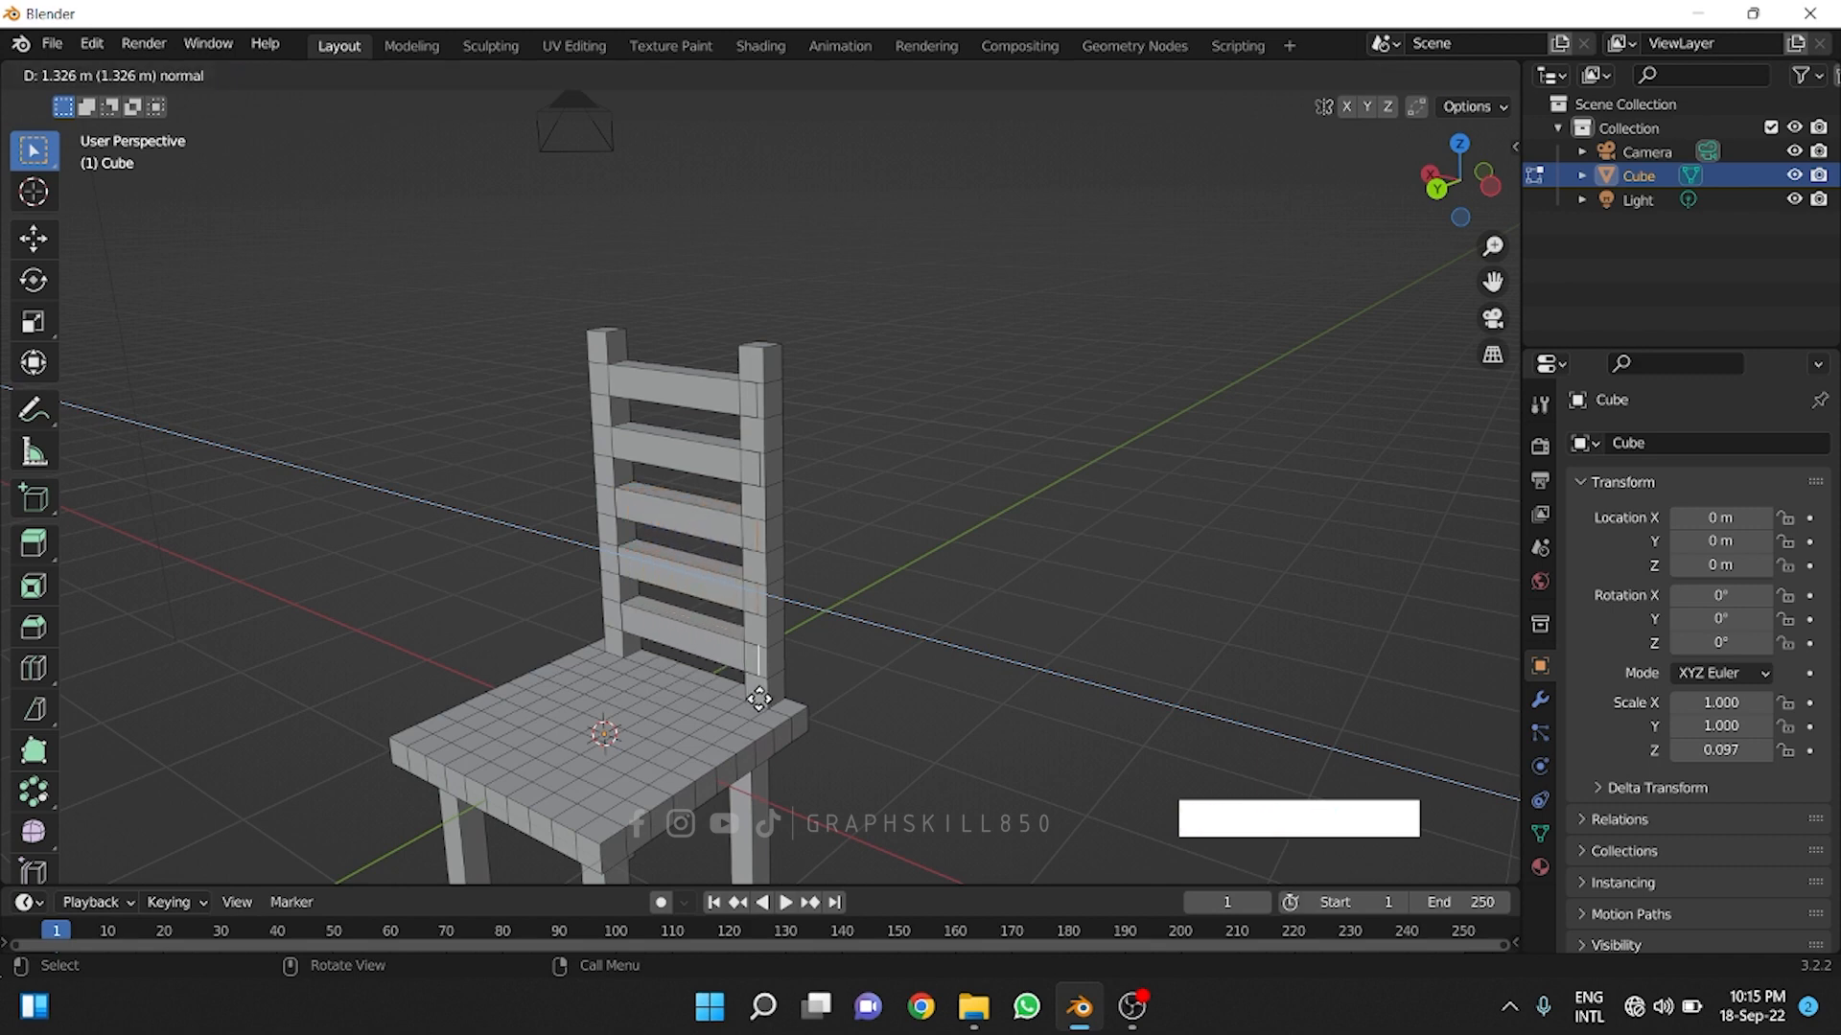
click(758, 699)
- Undo all the slat extrusions between the two backrest posts
middle_drag(587, 566, 805, 543)
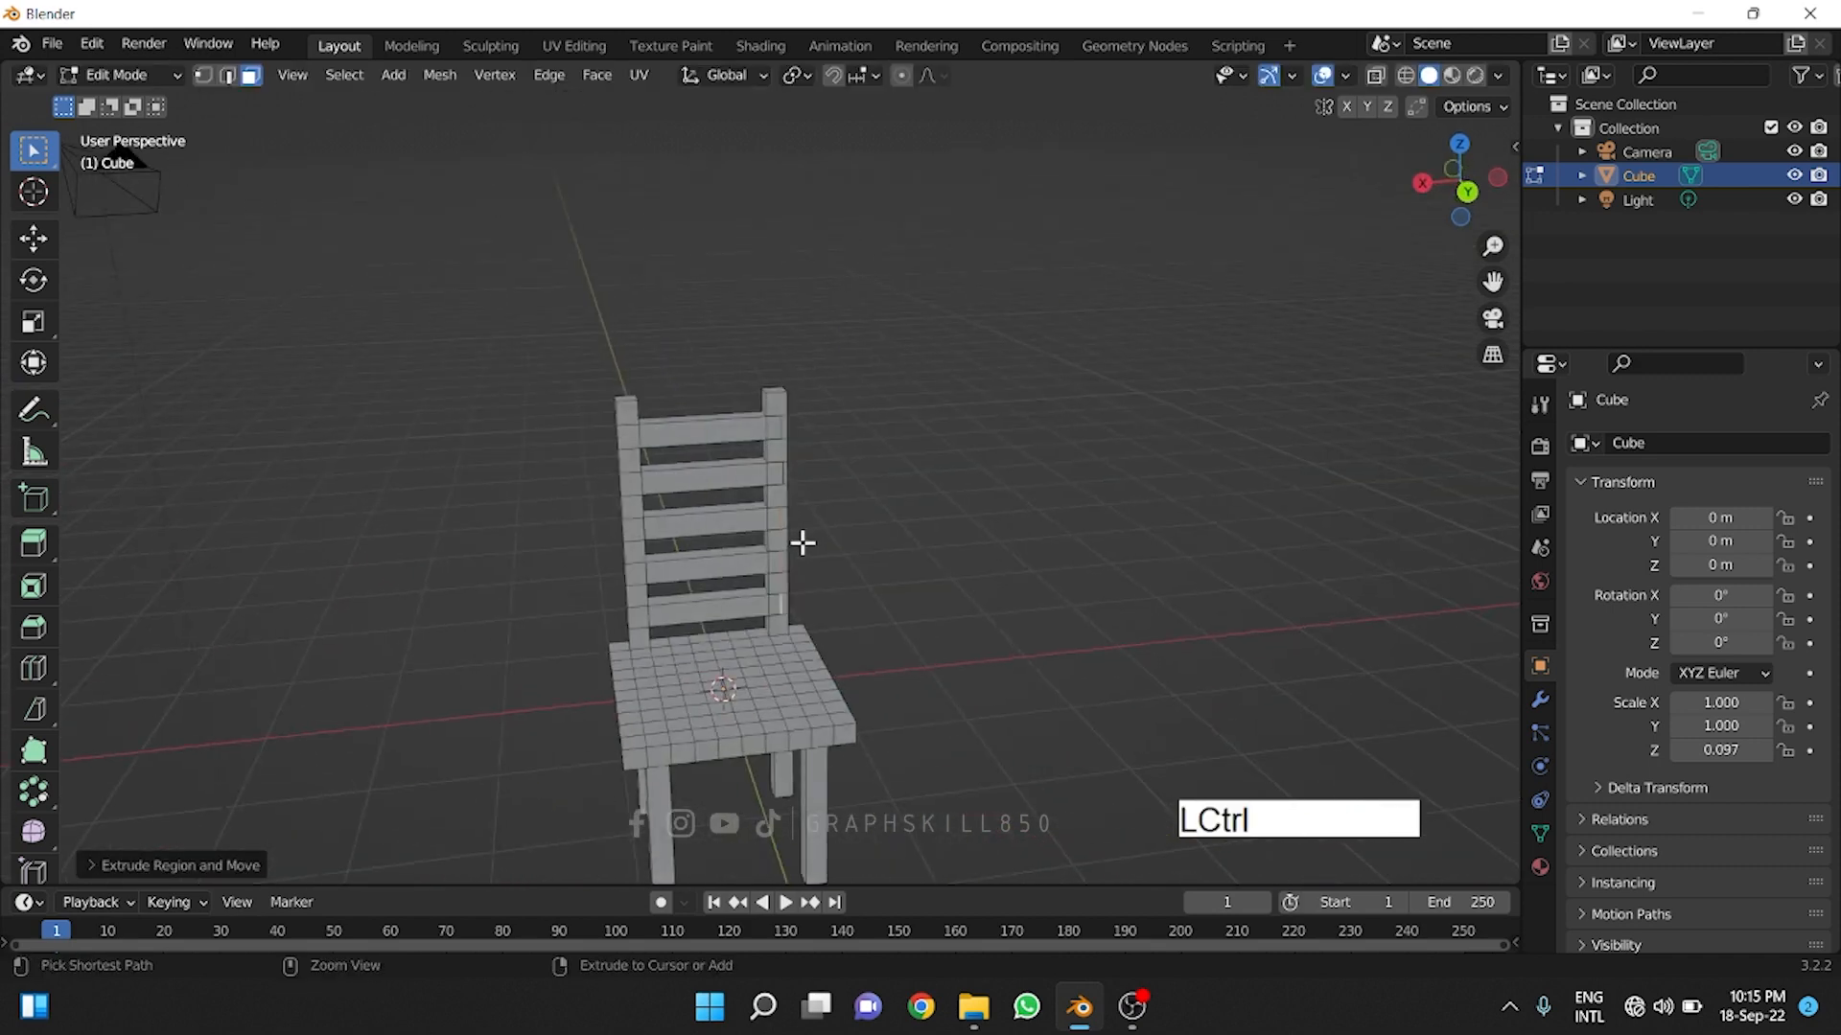
key(ctrl+z)
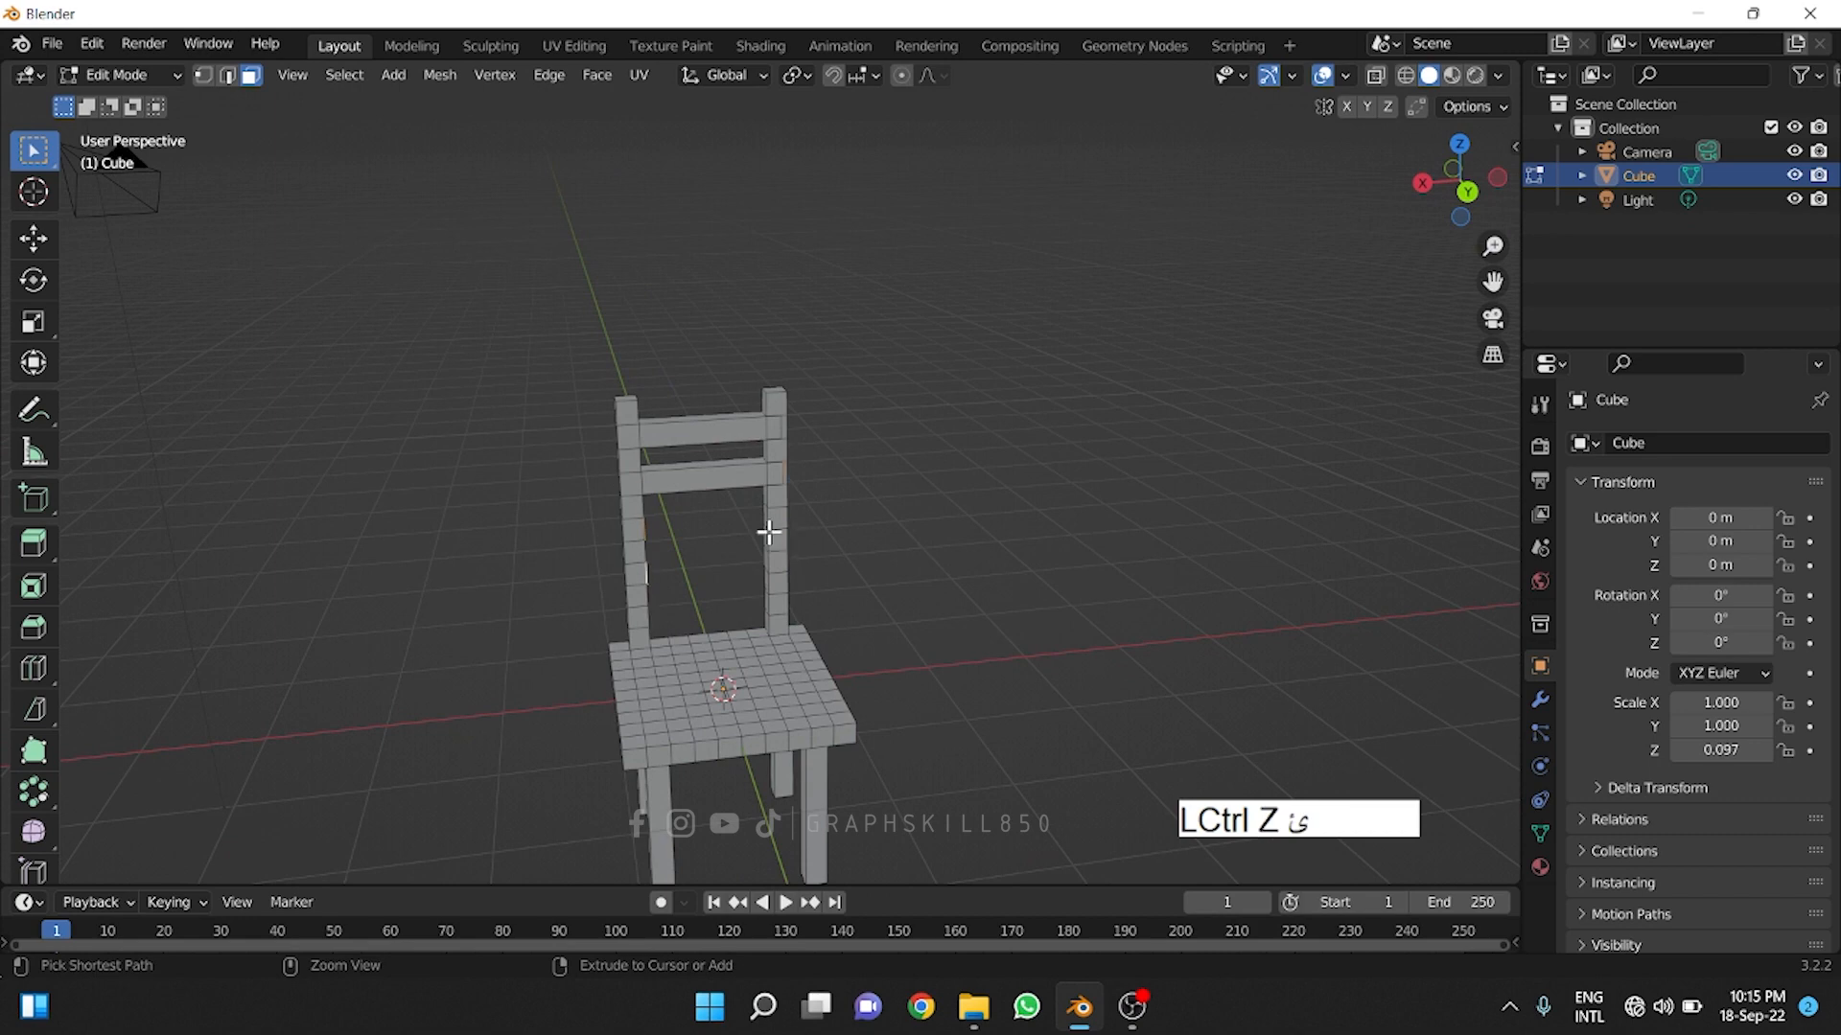
key(ctrl+z)
key(ctrl+z)
- Select five alternating inward-facing faces on each backrest post, at matching heights, and bridge the faces into five horizontal slats
middle_drag(769, 533, 633, 415)
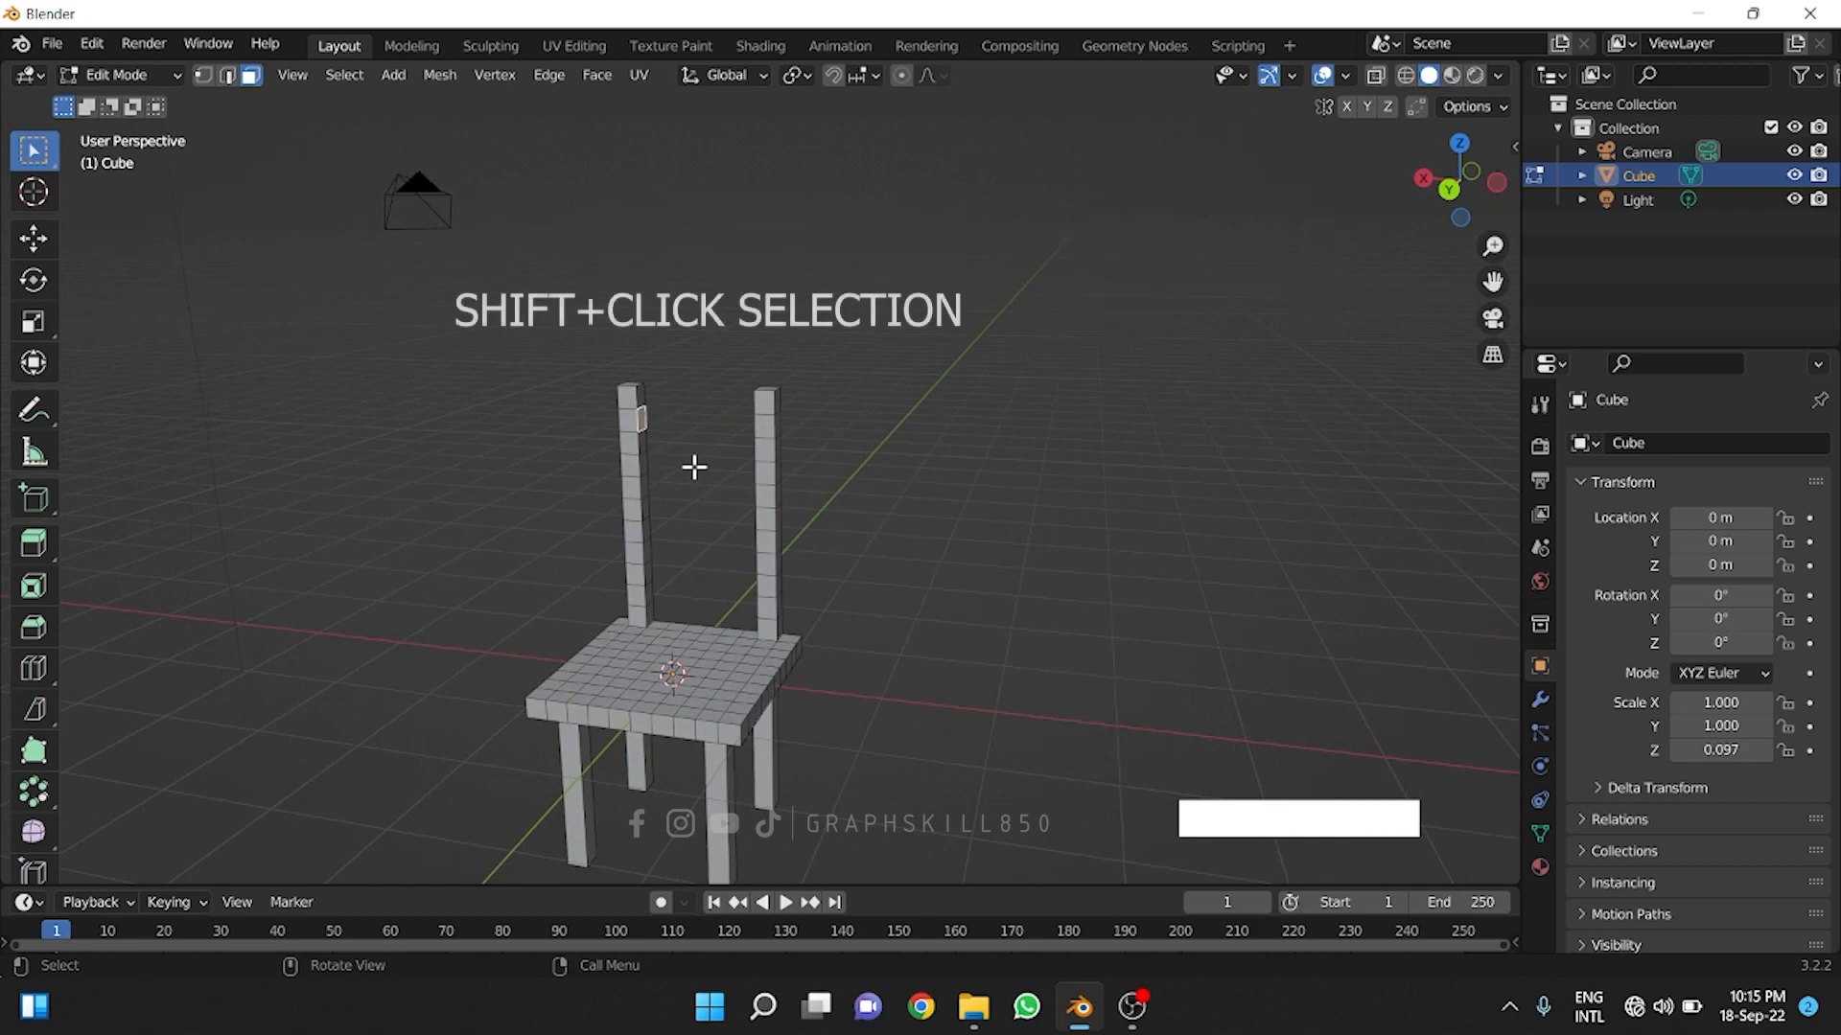
middle_drag(694, 467, 850, 477)
shift+click(770, 422)
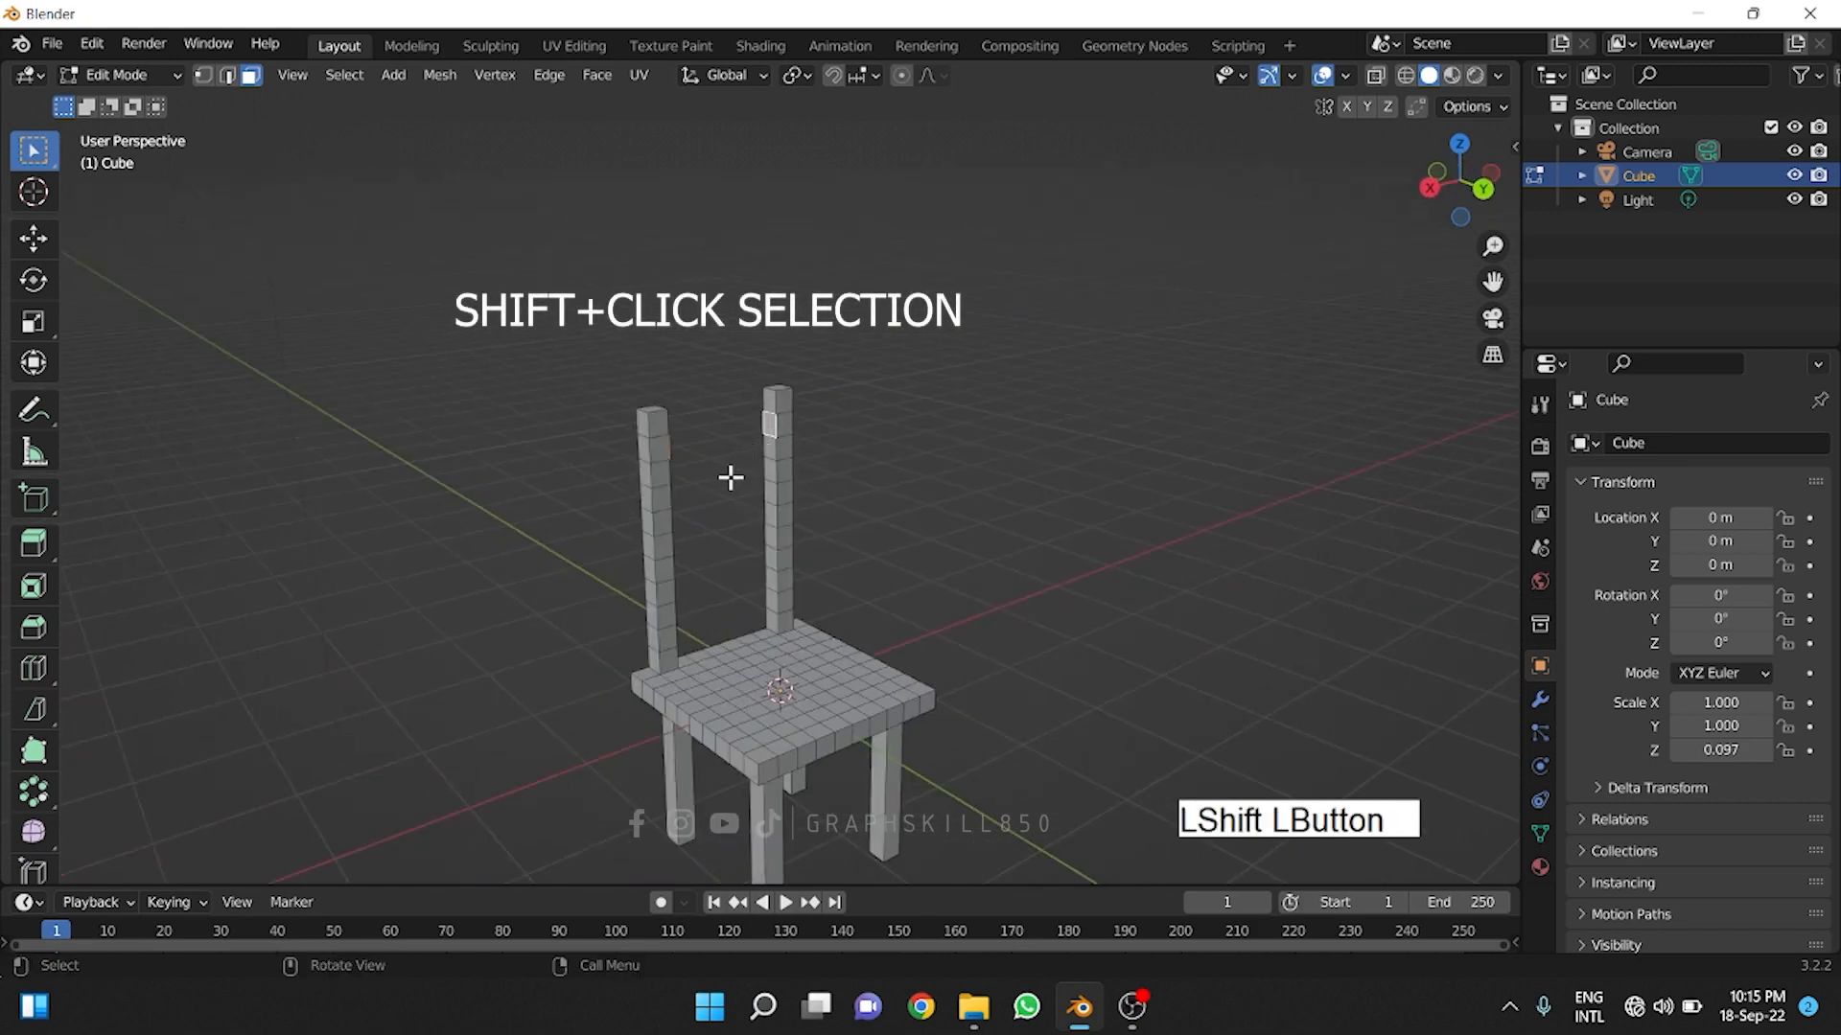
middle_drag(731, 477, 514, 469)
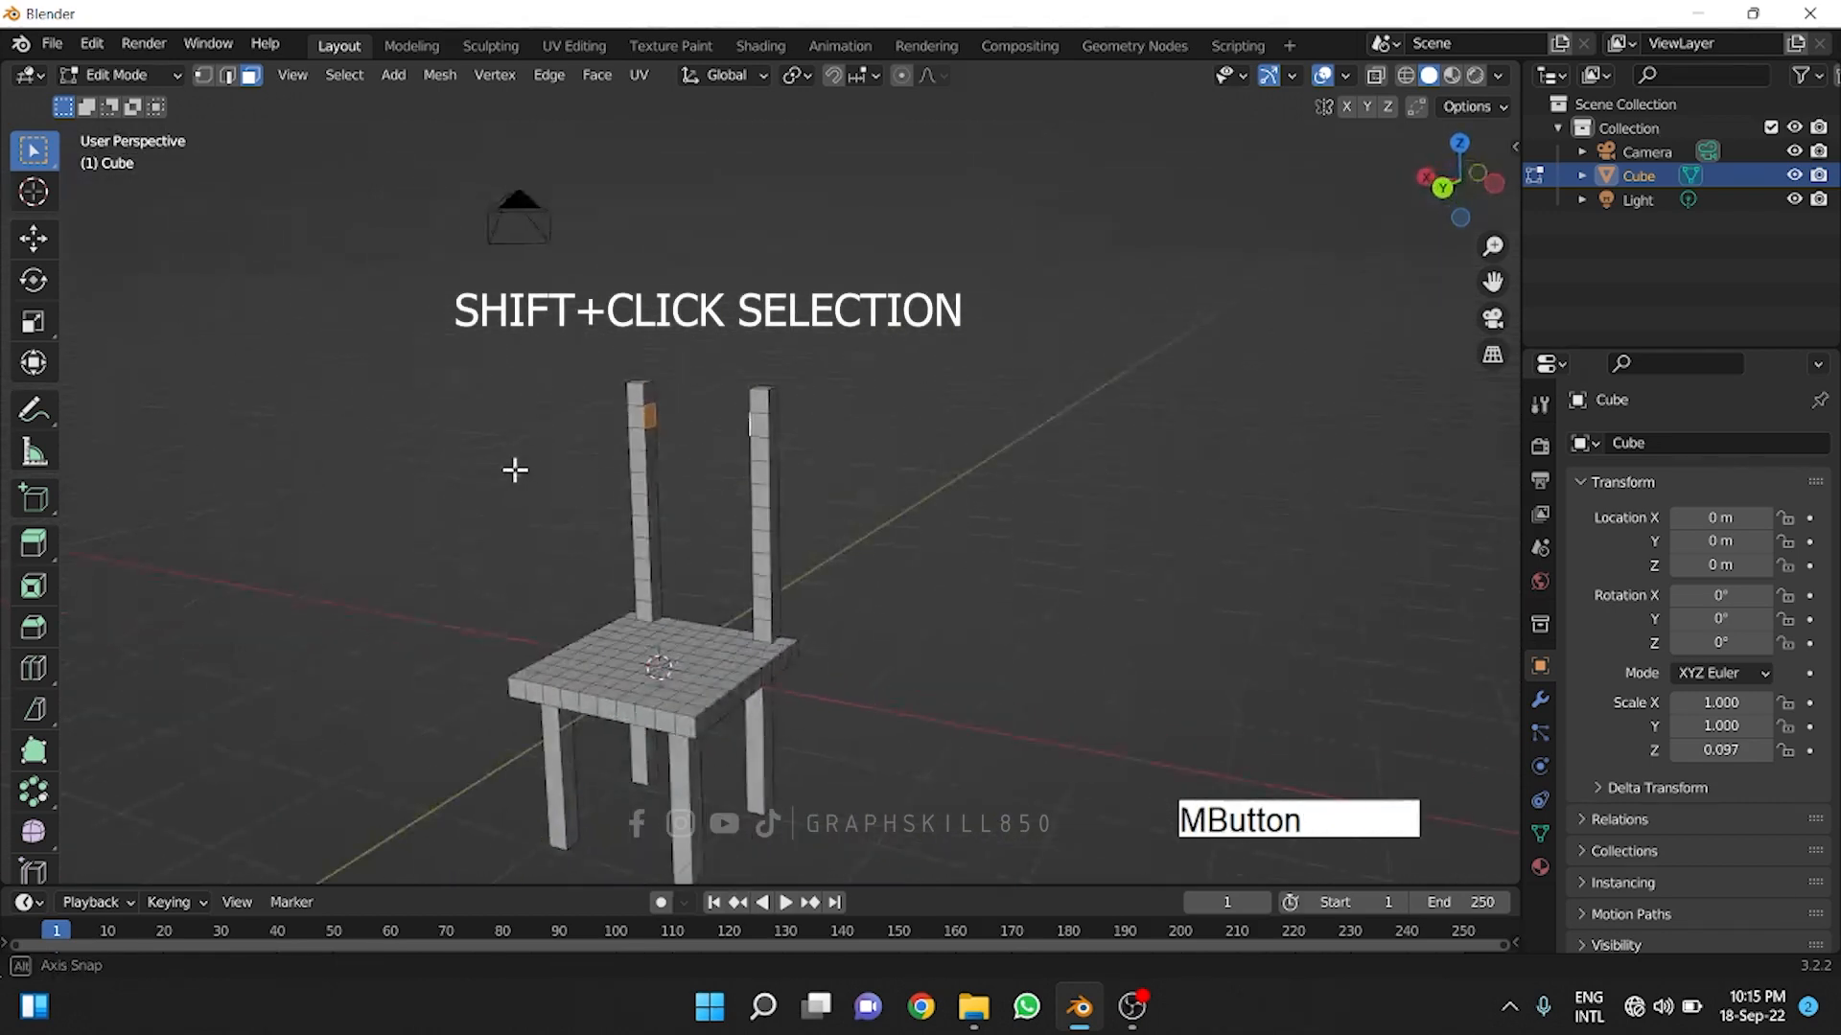
shift+click(650, 461)
middle_drag(645, 460, 817, 534)
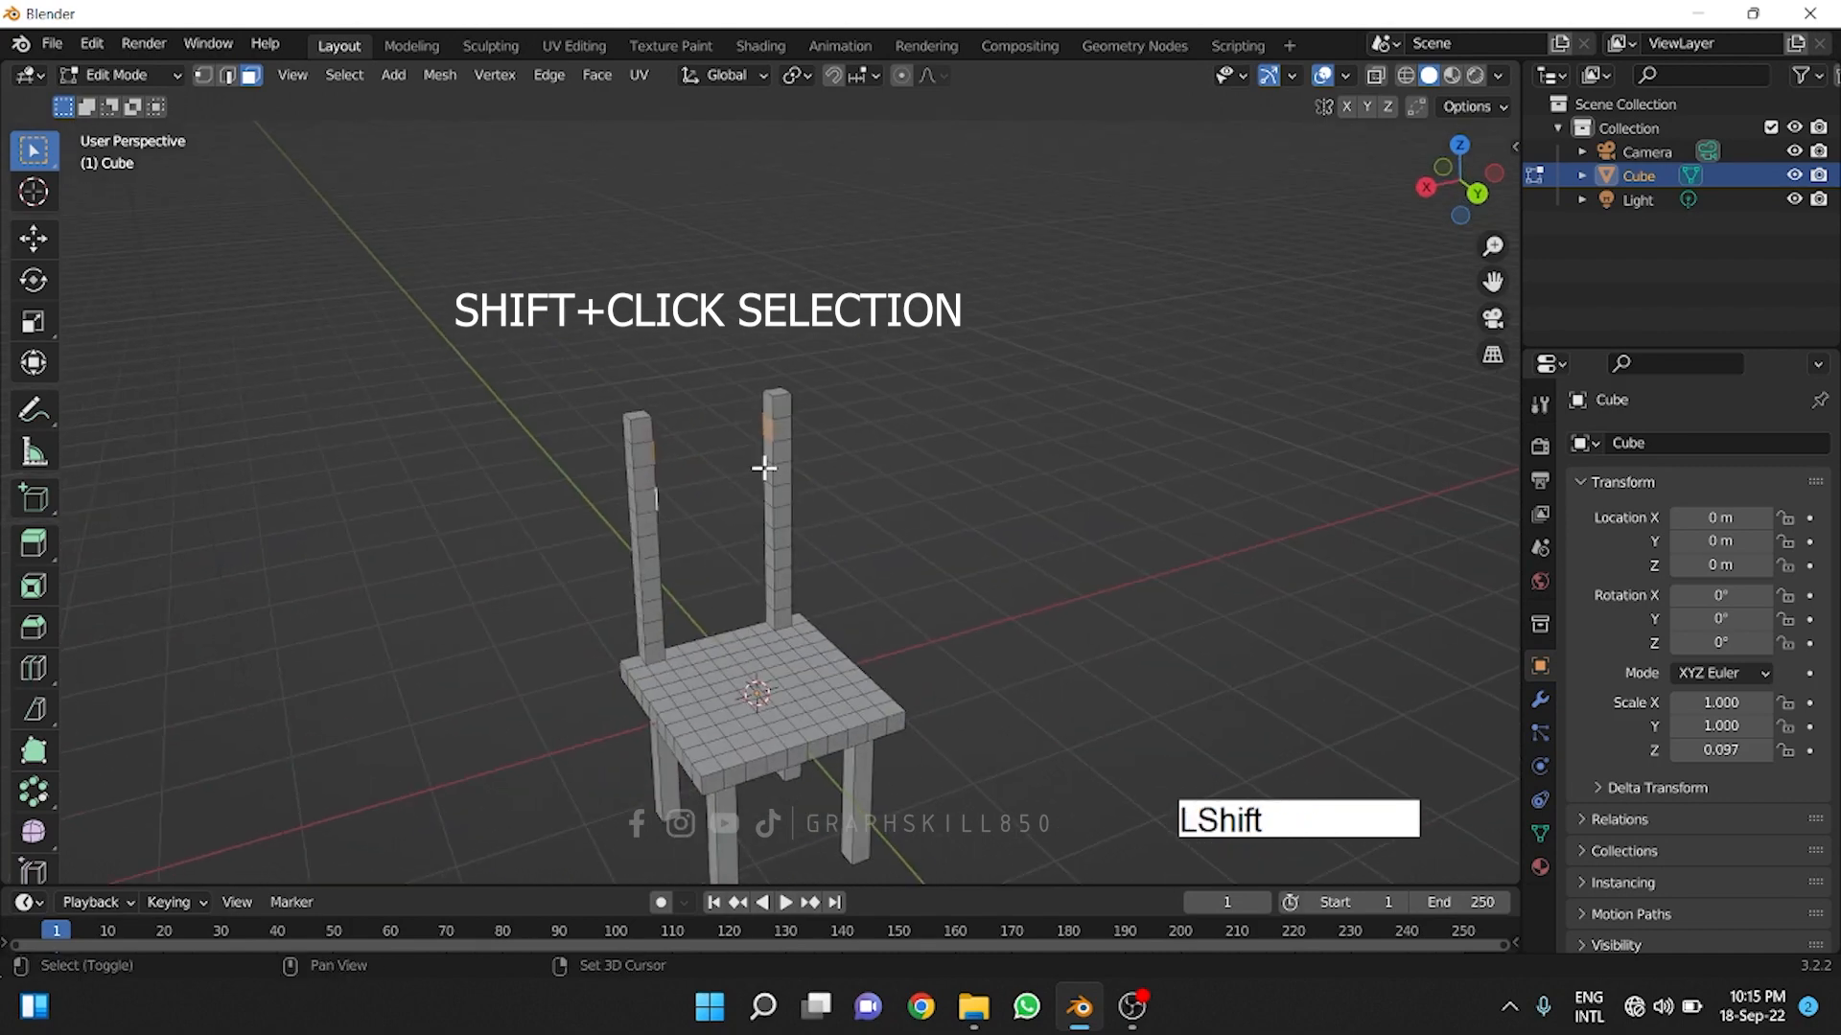
shift+click(671, 525)
mouse_move(674, 526)
middle_down()
mouse_move(505, 498)
mouse_move(669, 499)
middle_up()
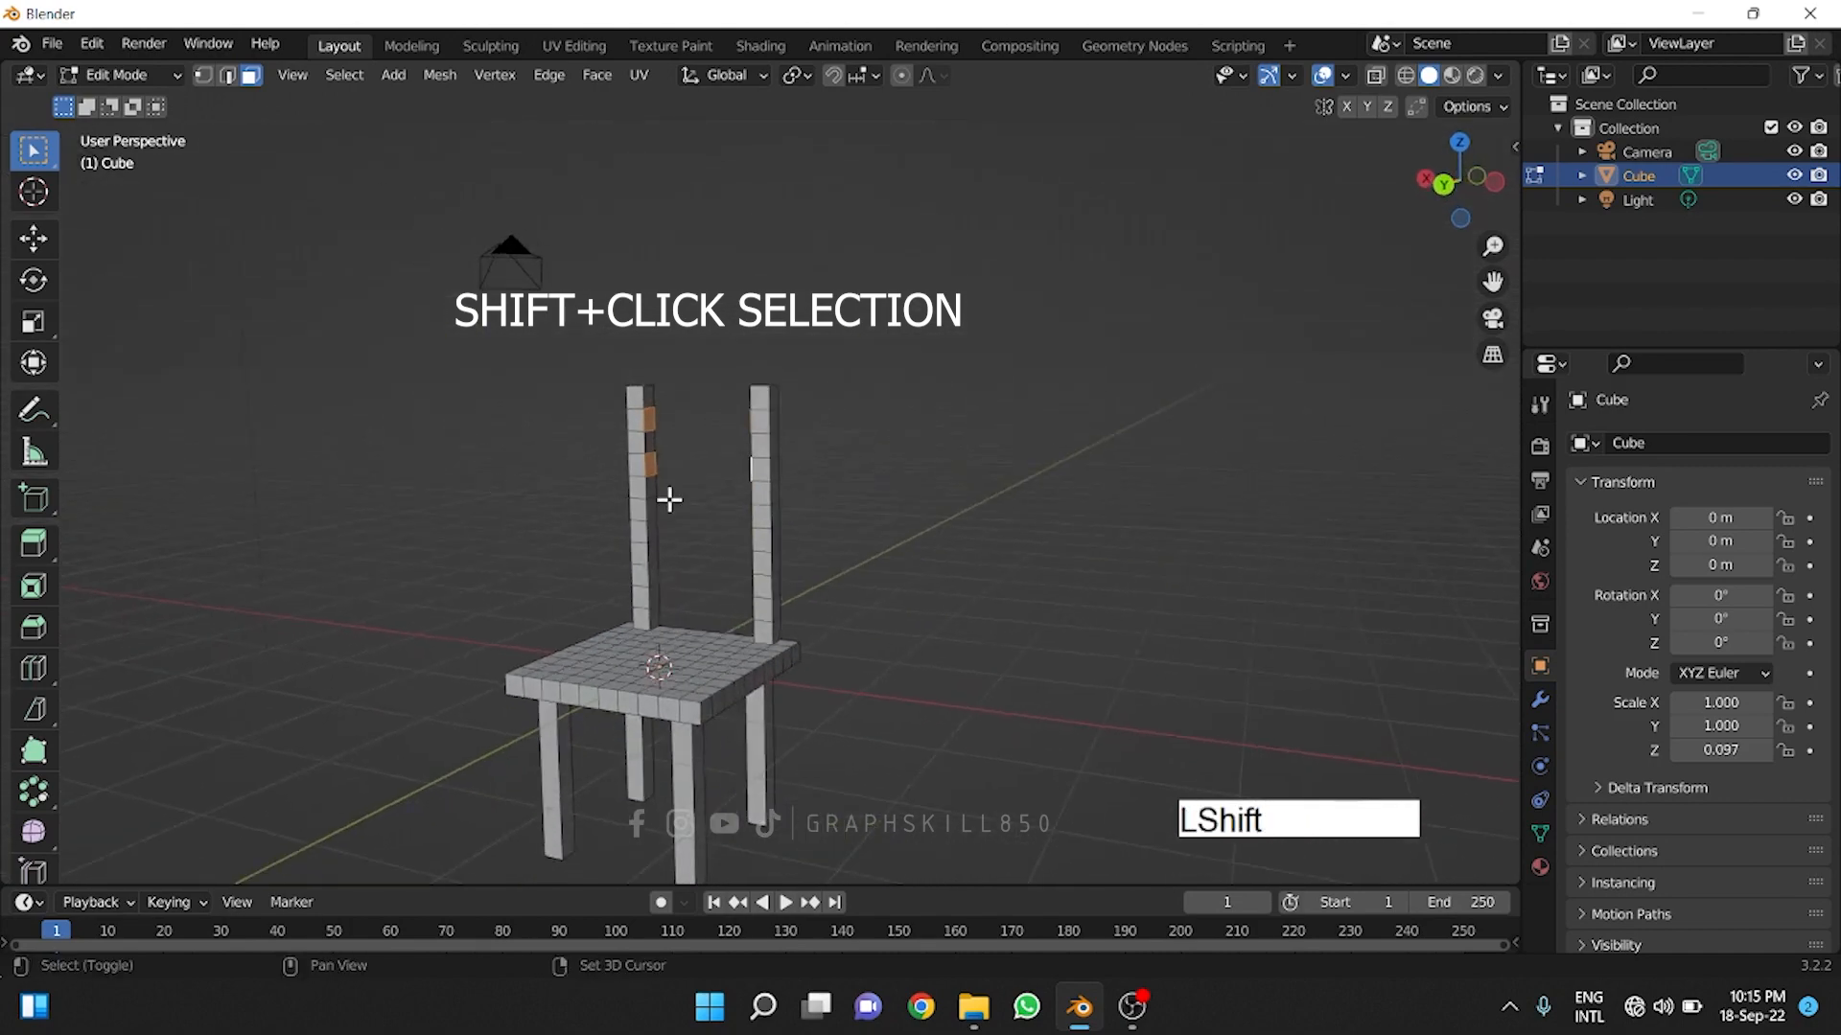
shift+click(623, 570)
middle_drag(623, 569, 785, 572)
shift+click(767, 514)
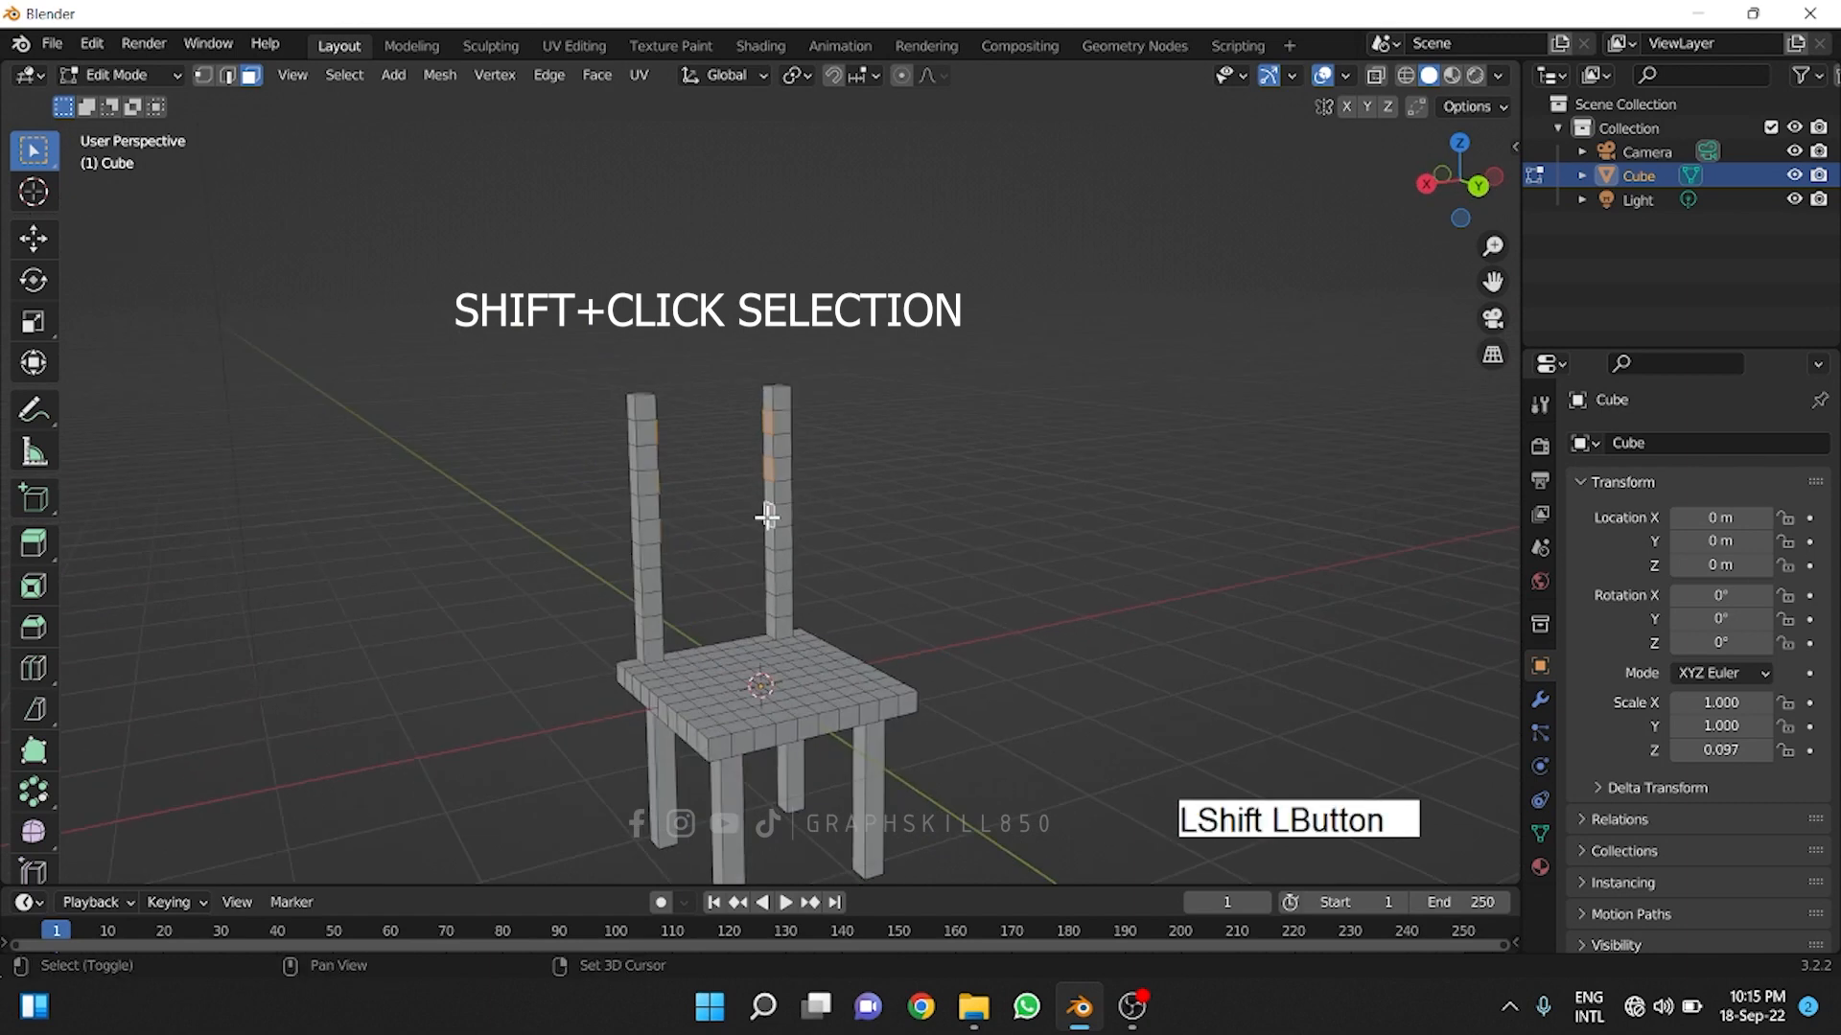
shift+click(770, 564)
middle_drag(764, 608, 632, 633)
shift+click(660, 559)
shift+click(663, 601)
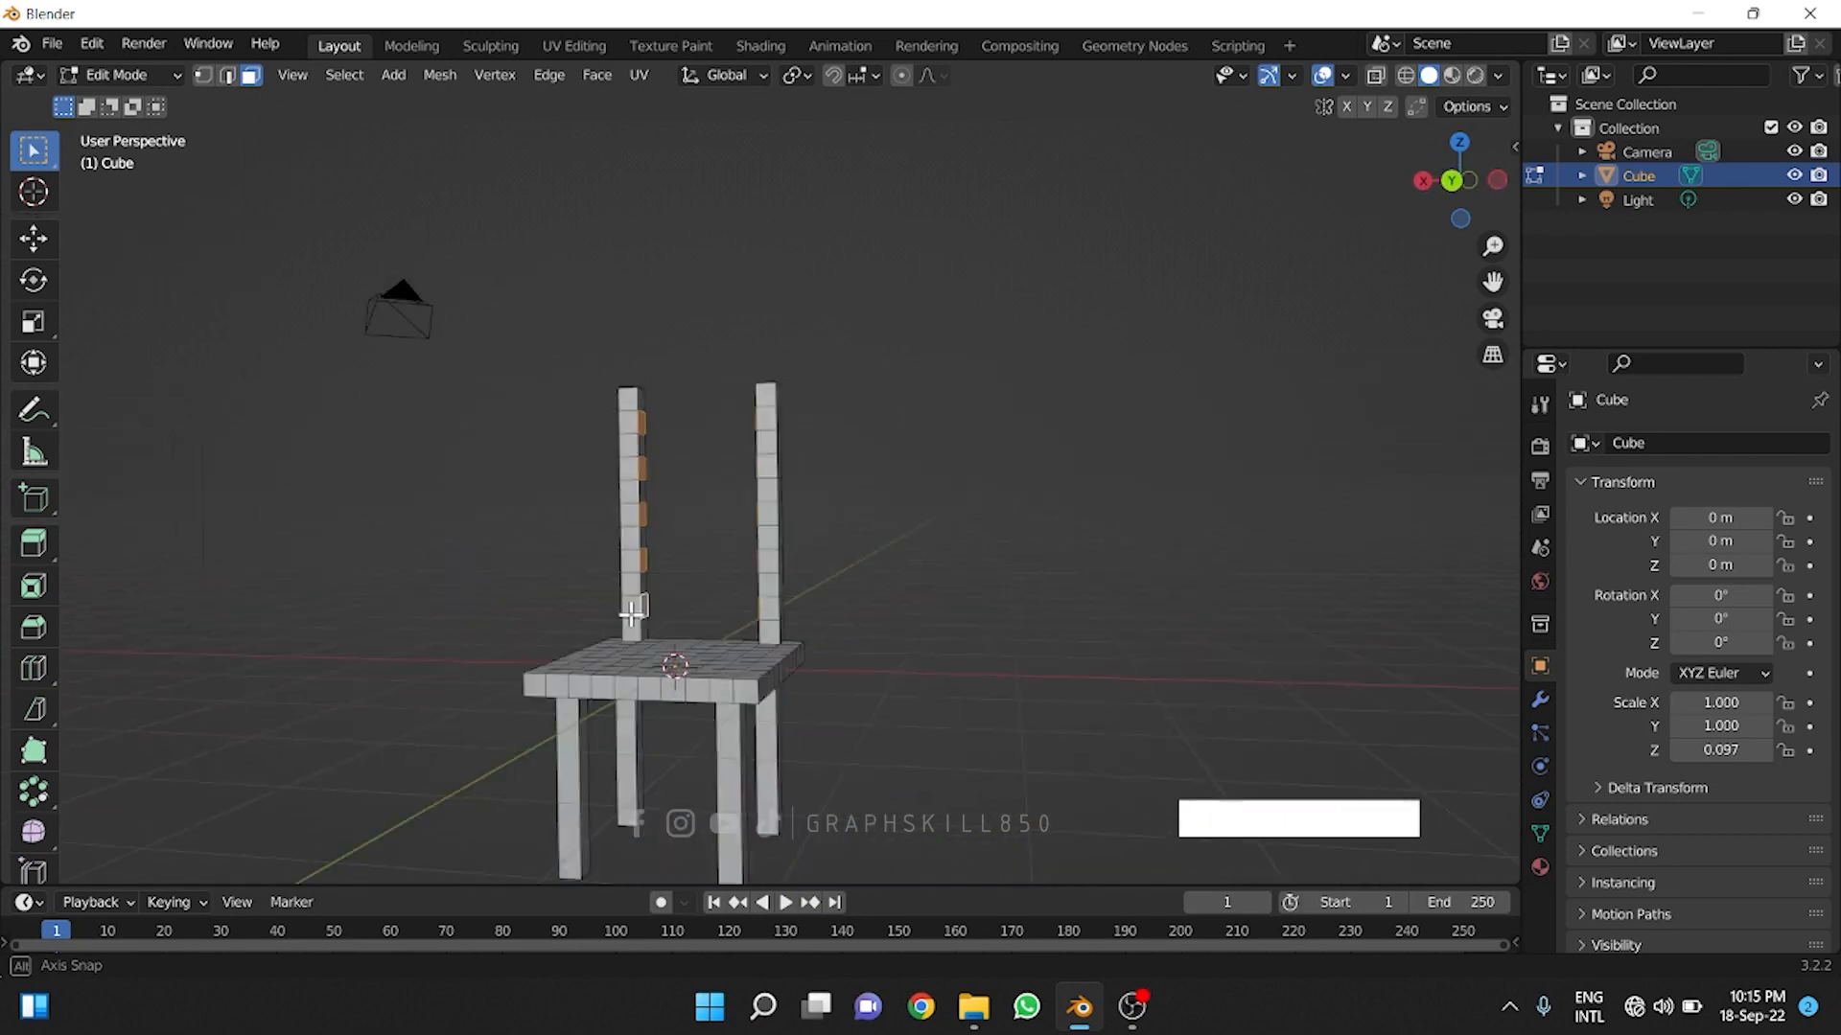
scroll(660, 454, up, 3)
right_click(593, 443)
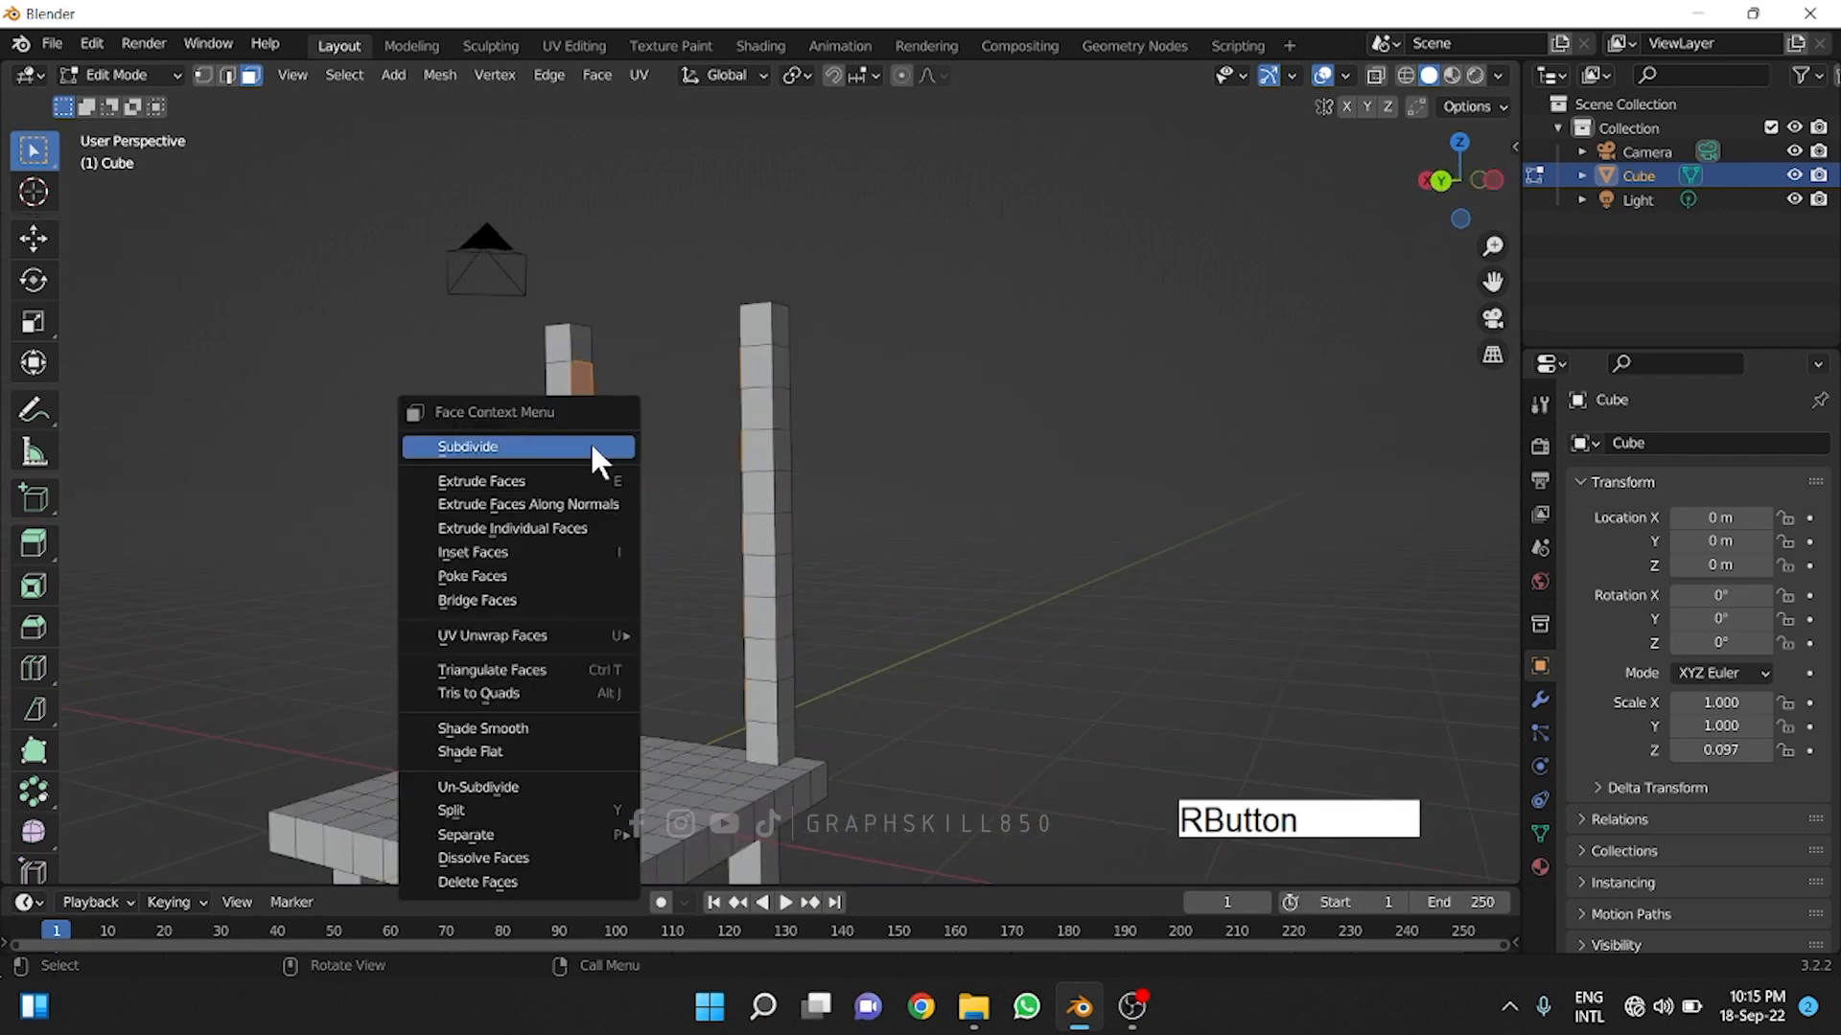
click(446, 600)
middle_drag(460, 571, 997, 604)
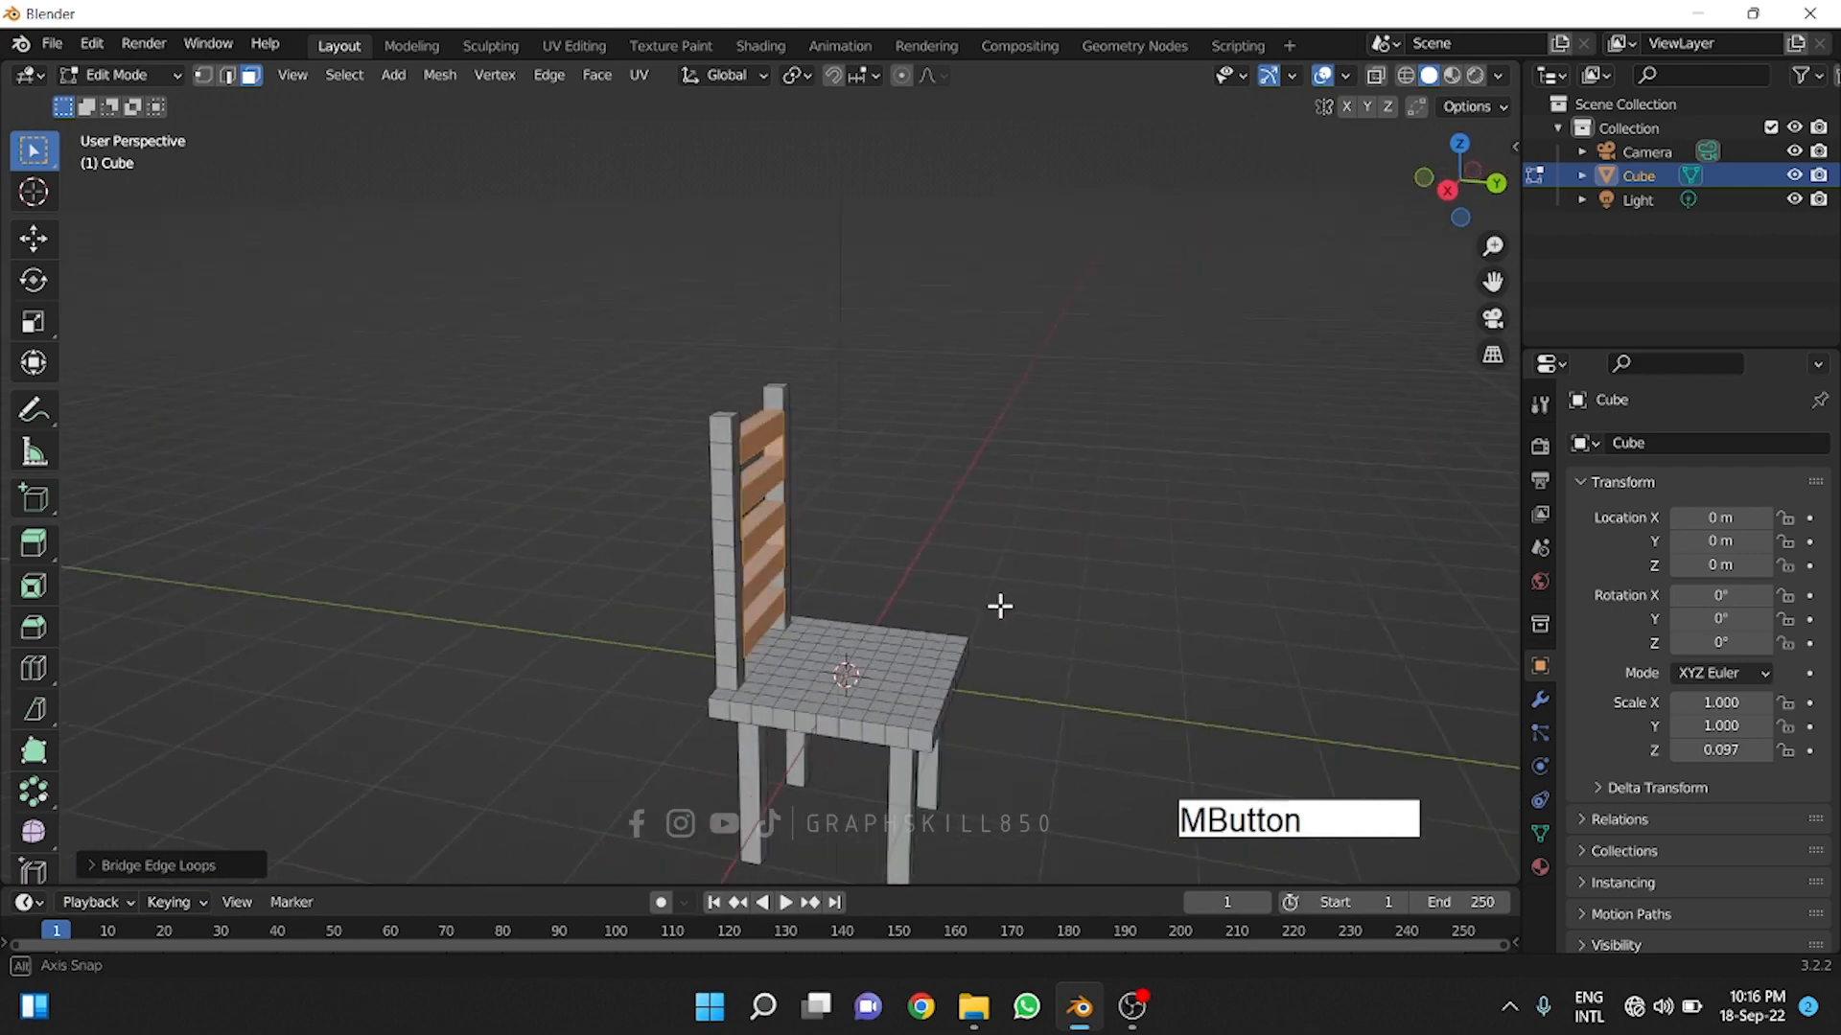
- Clear the face selection, return to Object Mode and deselect the chair
click(969, 534)
middle_drag(969, 534, 497, 521)
middle_drag(752, 555, 733, 573)
key(Tab)
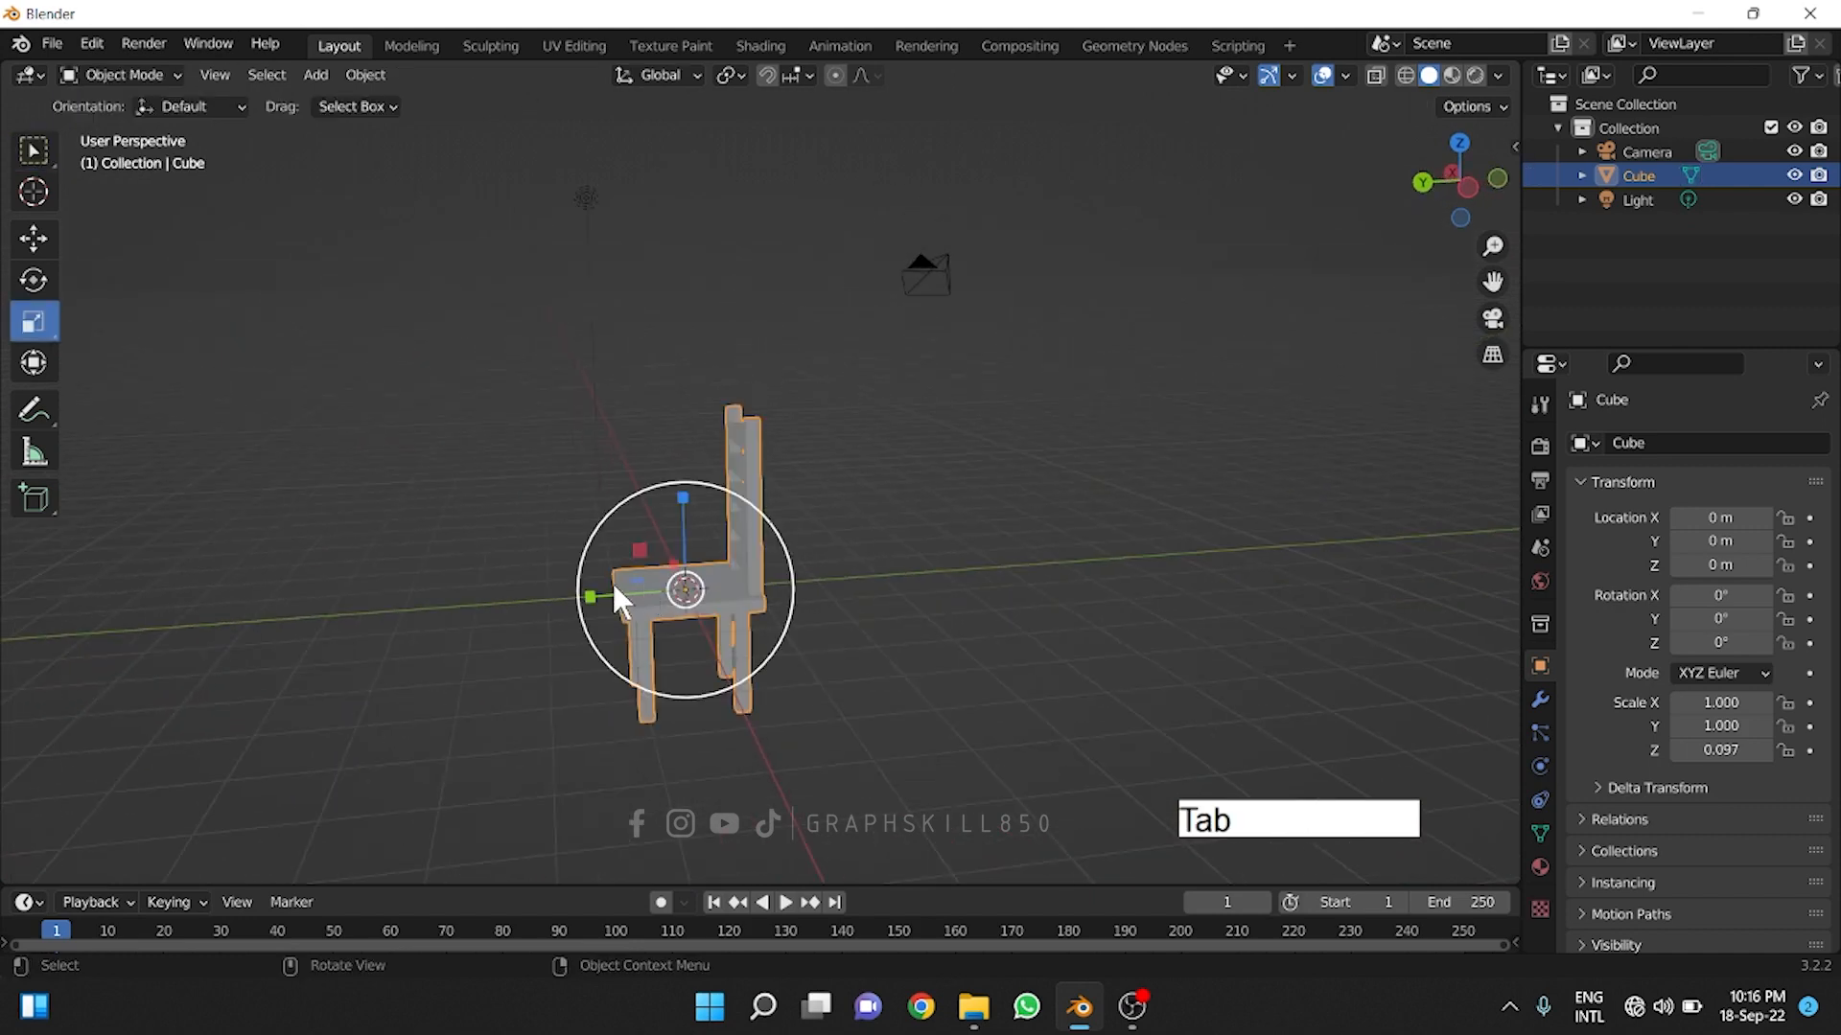
middle_drag(611, 579, 703, 602)
click(283, 535)
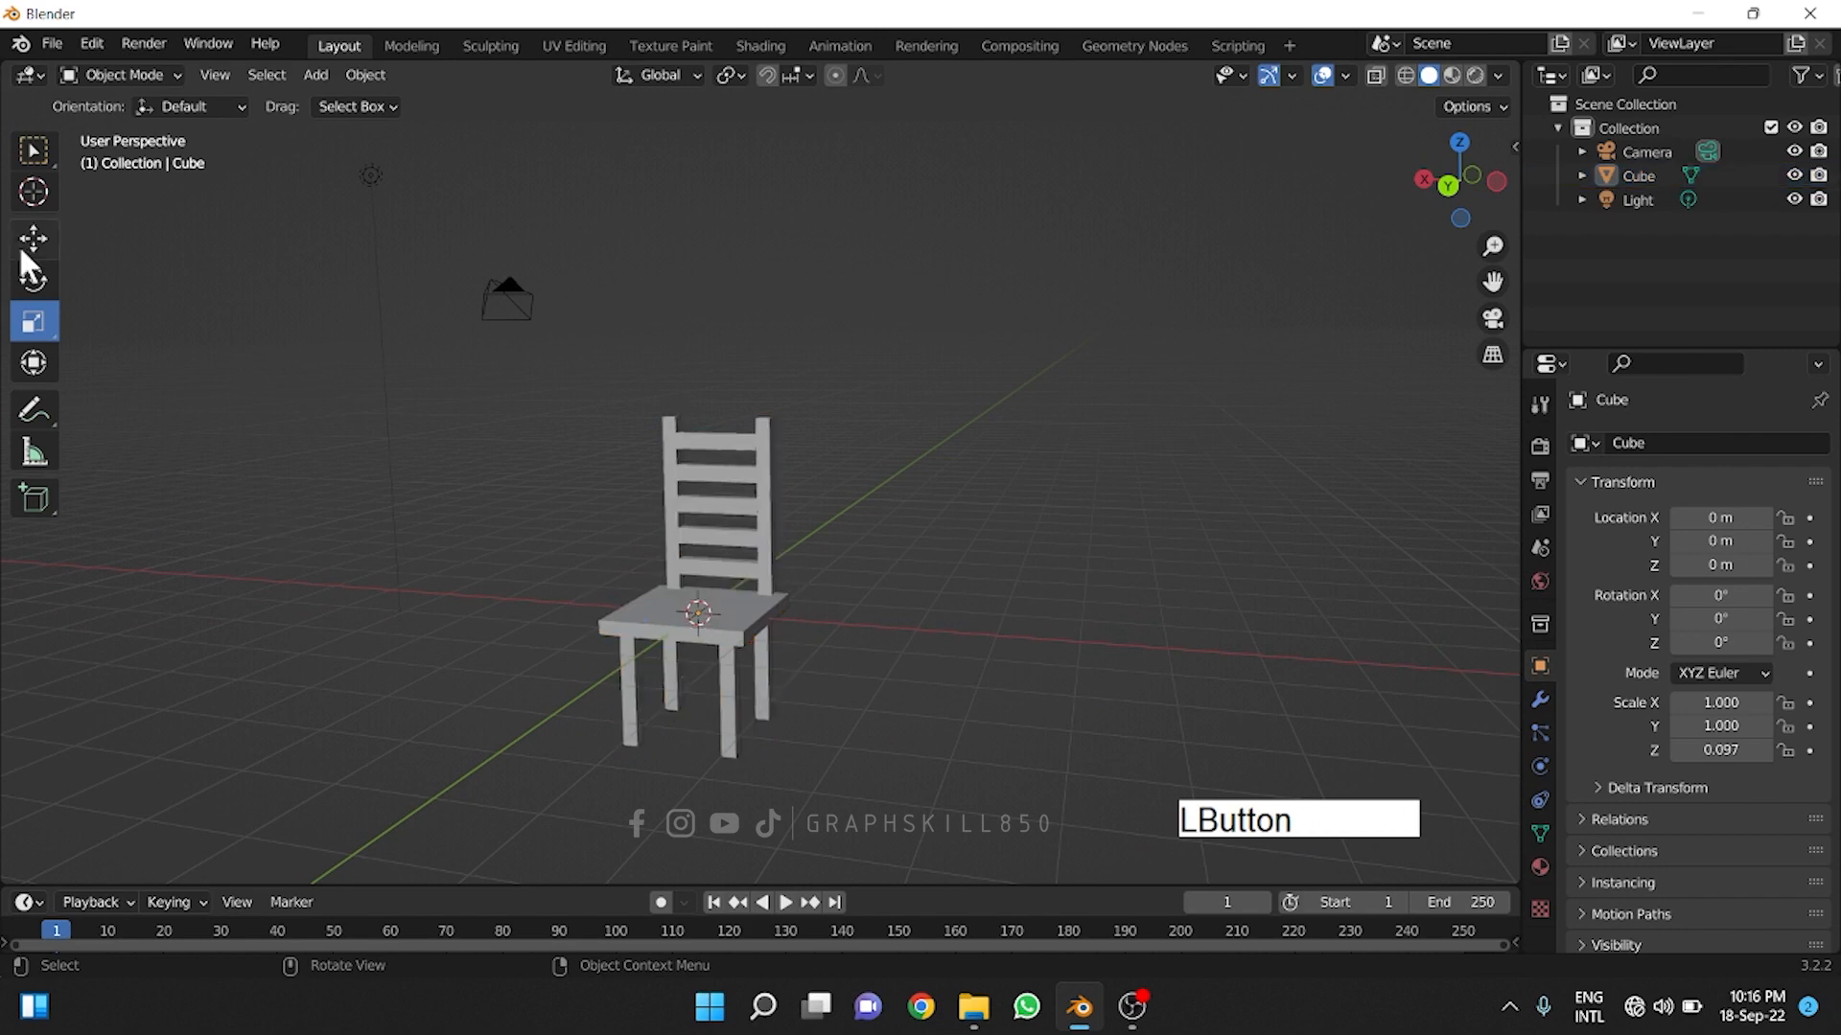
- Select the whole chair and move it slightly along the +X axis with the Move tool
click(34, 237)
click(739, 612)
mouse_move(631, 609)
mouse_down()
mouse_move(920, 661)
mouse_move(621, 614)
mouse_up()
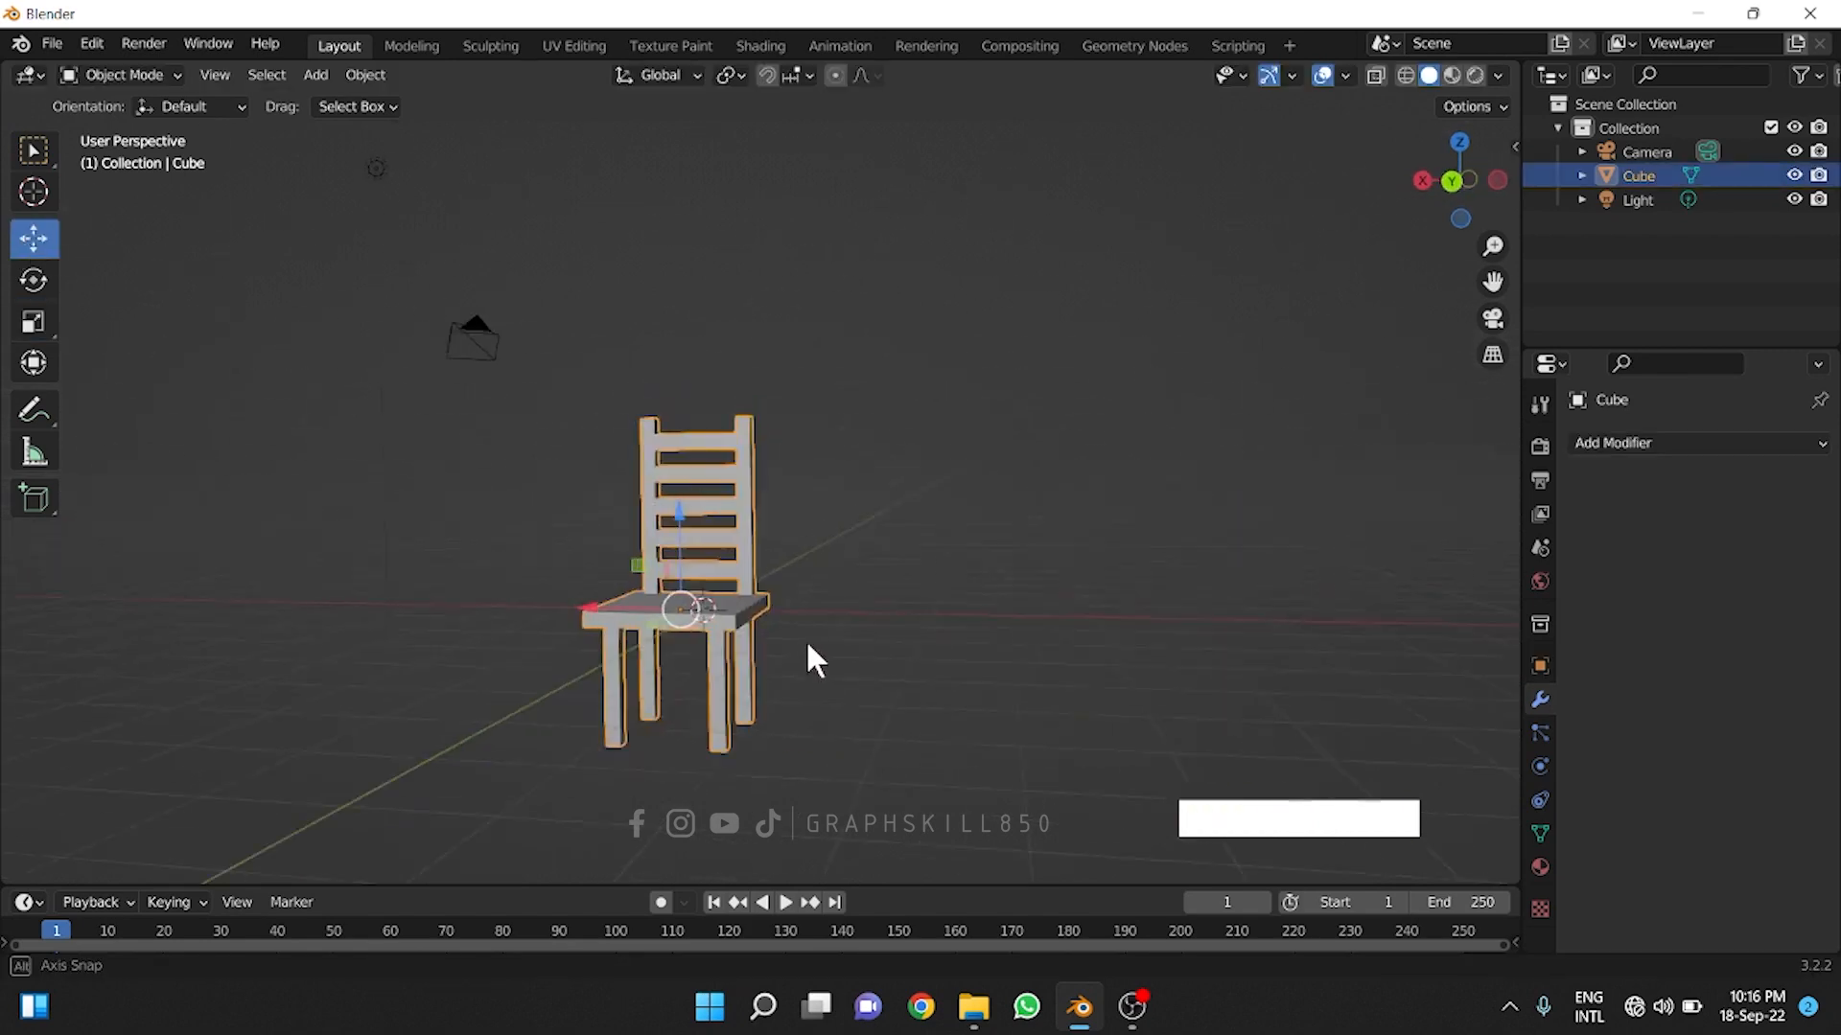
middle_drag(808, 659, 676, 661)
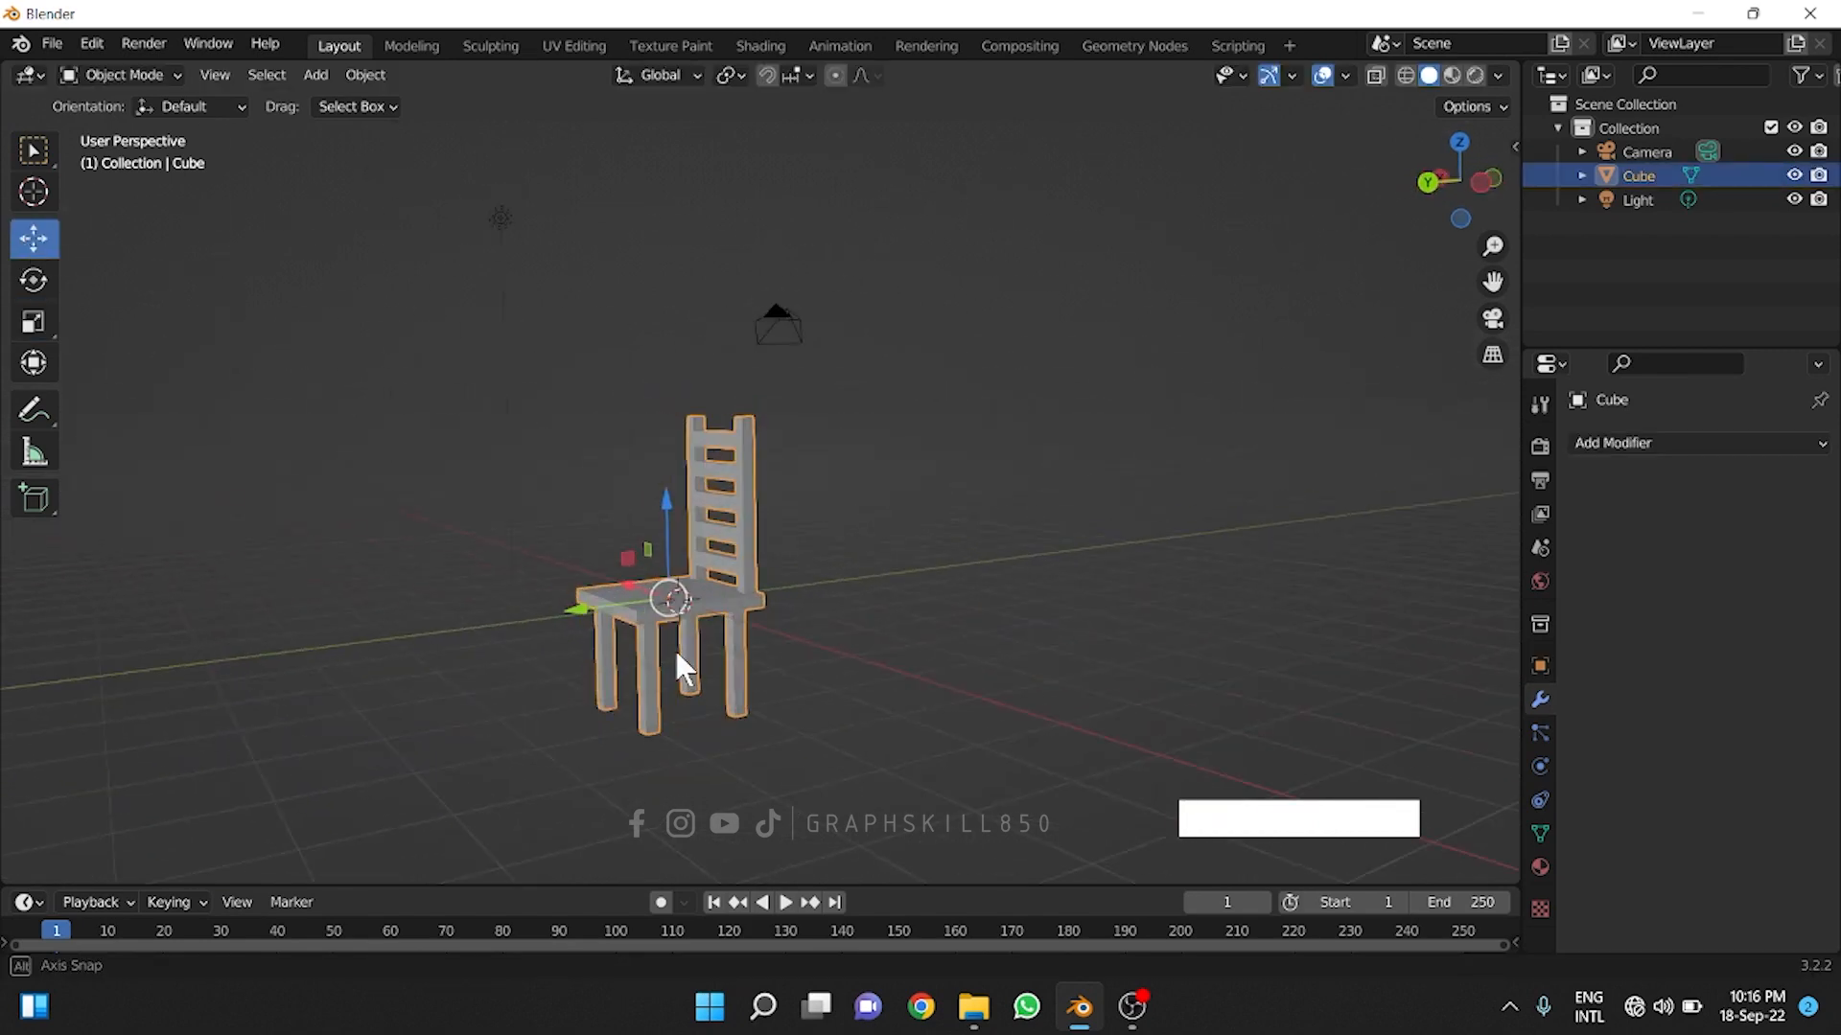